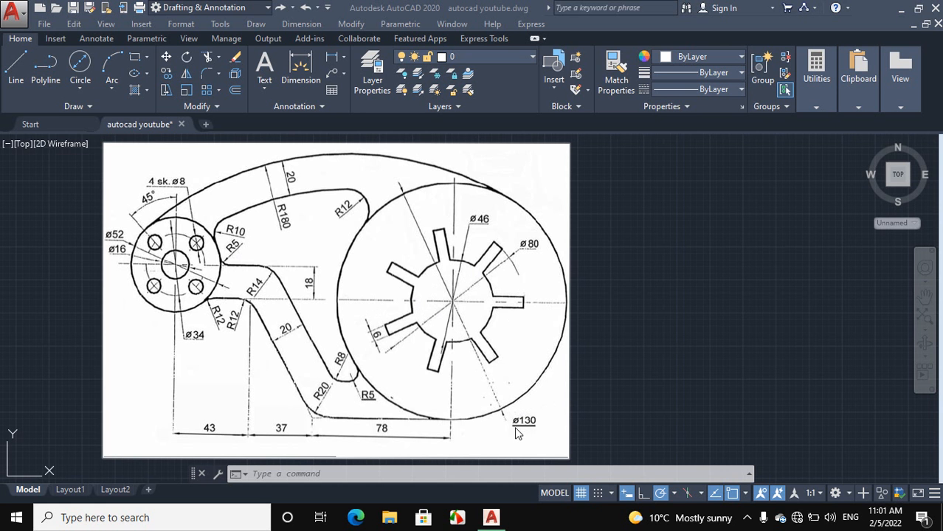
Draw a circle of diameter 130 in the empty area beside the reference drawing
scroll(521, 431, "up", 5)
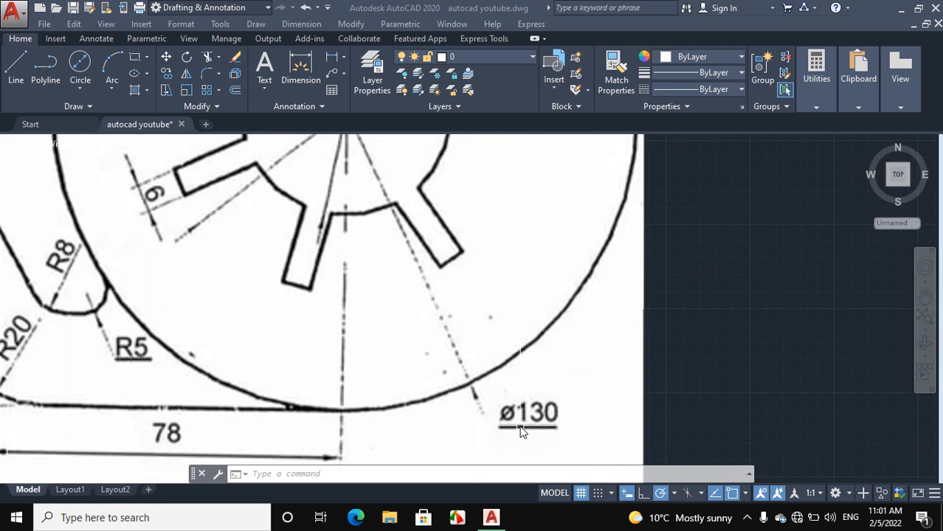
scroll(473, 432, "down", 10)
scroll(569, 387, "up", 2)
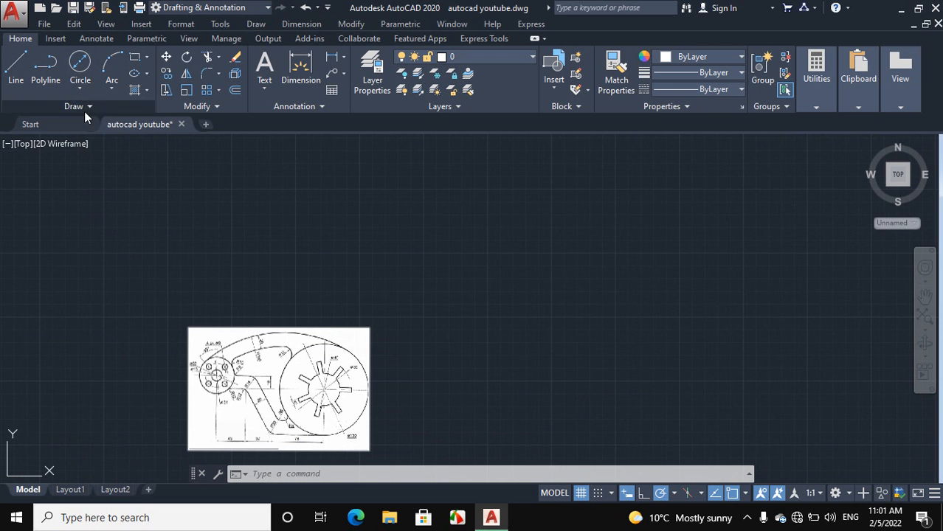
left_click(83, 86)
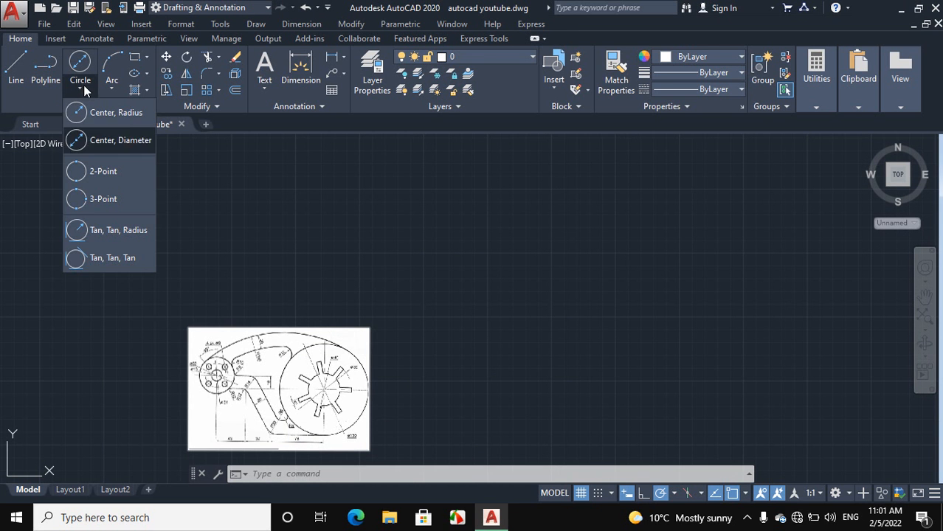
left_click(117, 141)
scroll(200, 228, "down", 4)
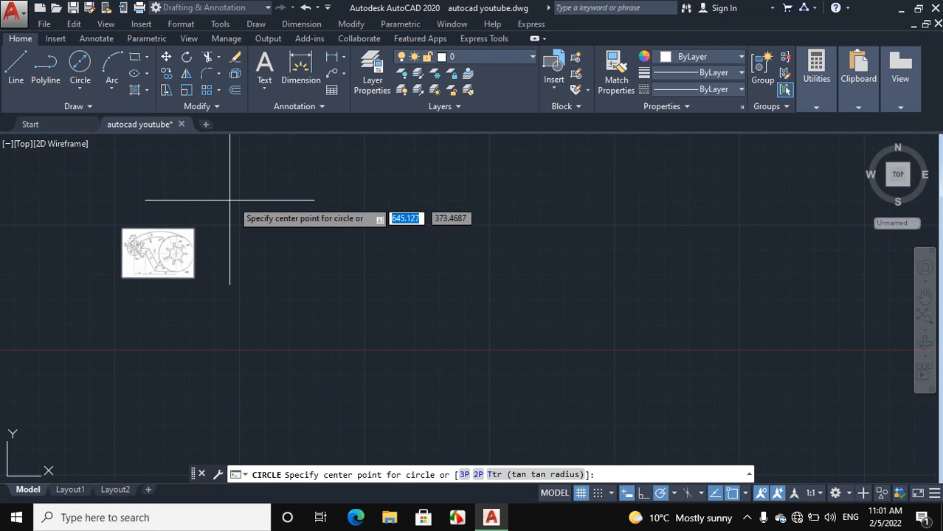
scroll(198, 199, "up", 2)
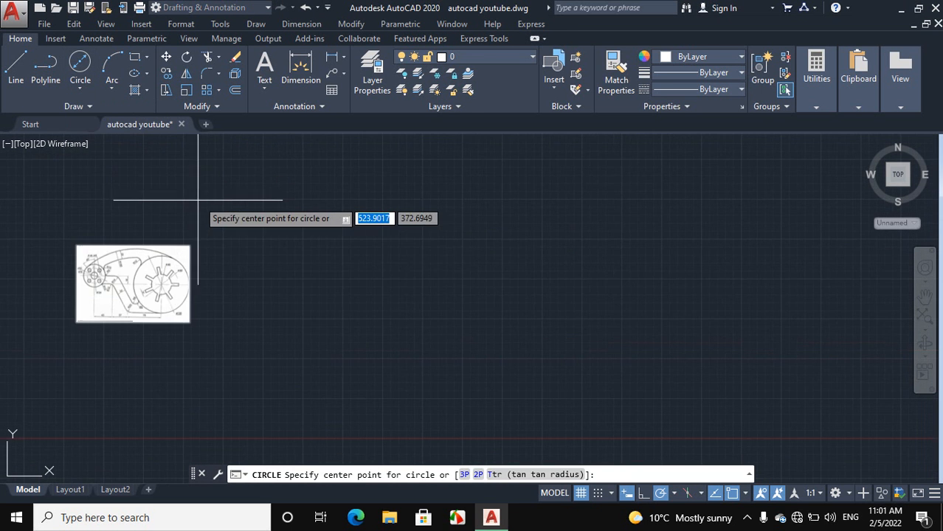
left_click(535, 279)
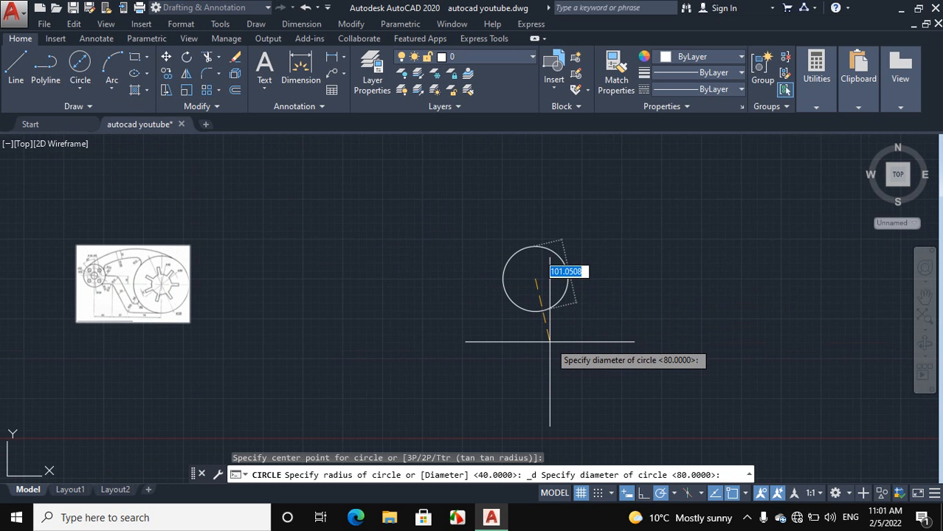
type("130")
key("Return")
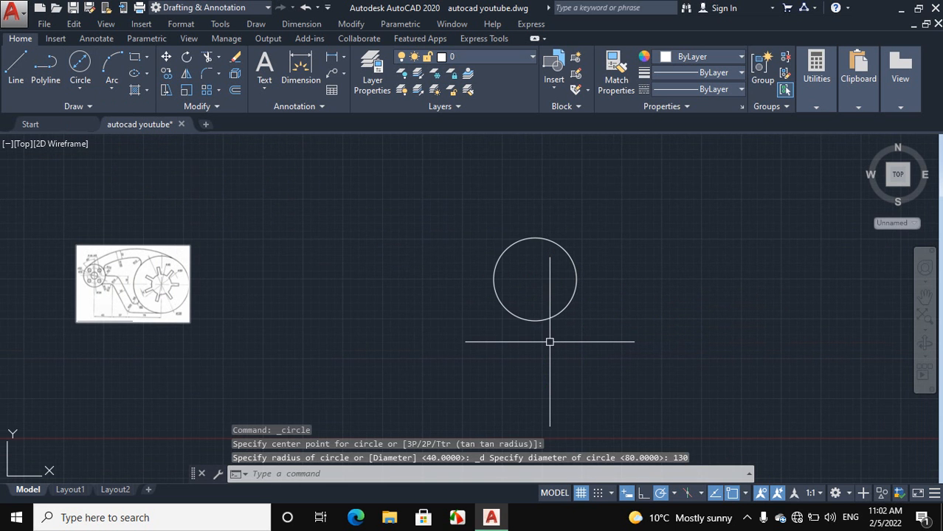
Draw a circle of diameter 46 concentric with the 130 circle
scroll(94, 243, "up", 8)
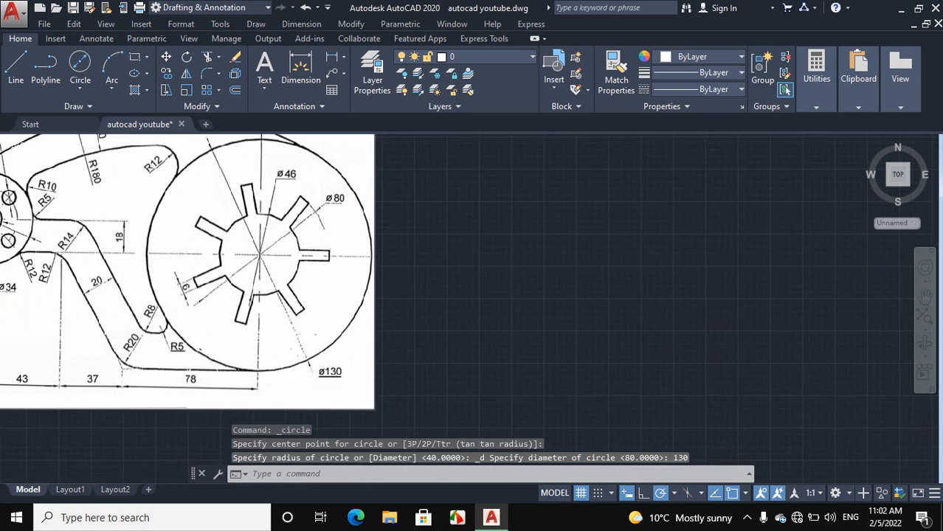
scroll(278, 230, "down", 4)
scroll(285, 207, "up", 4)
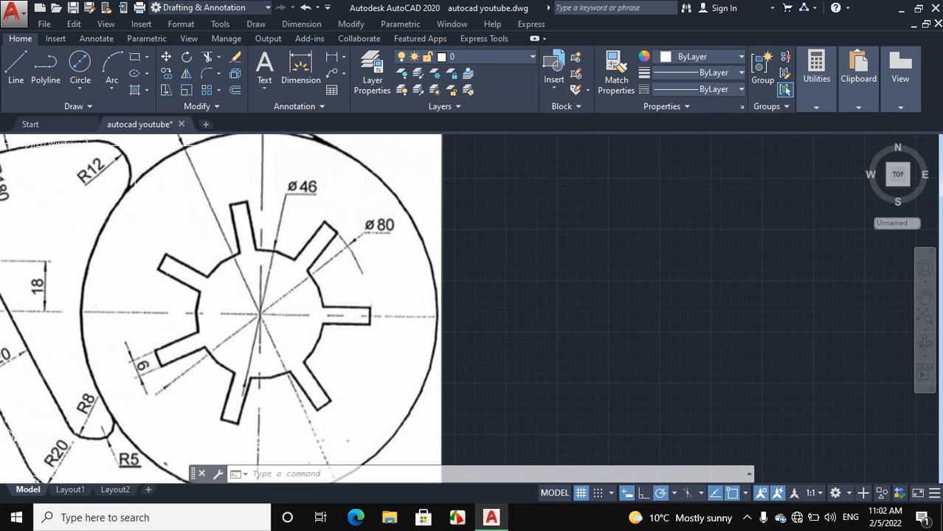
left_click(80, 89)
left_click(91, 140)
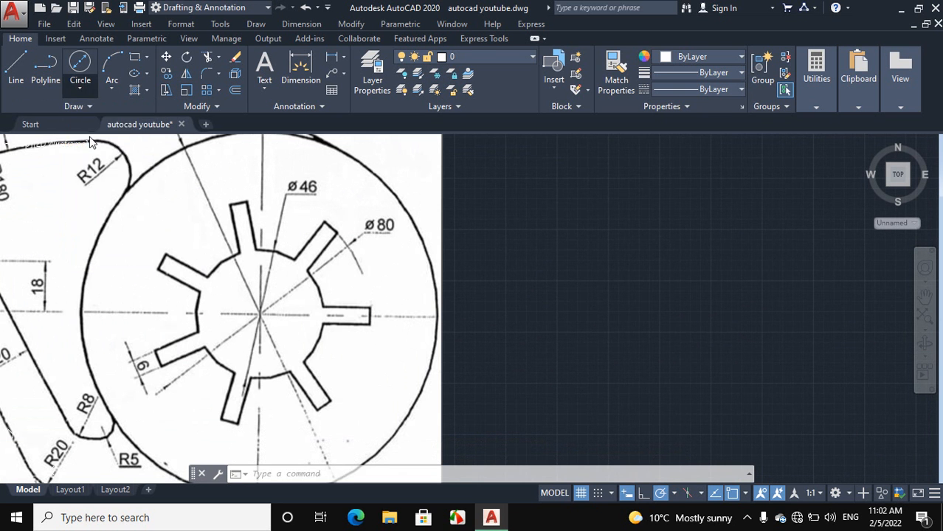
scroll(19, 222, "down", 5)
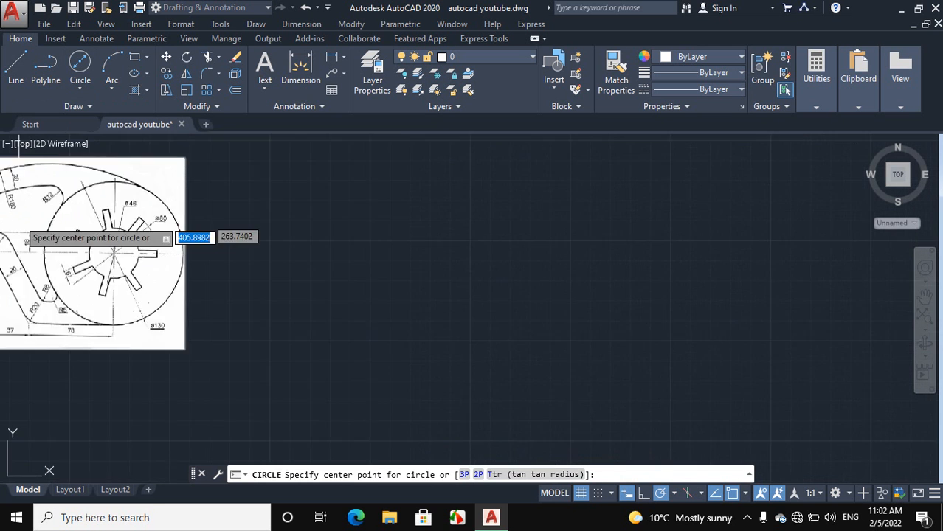
left_click(665, 233)
type("4")
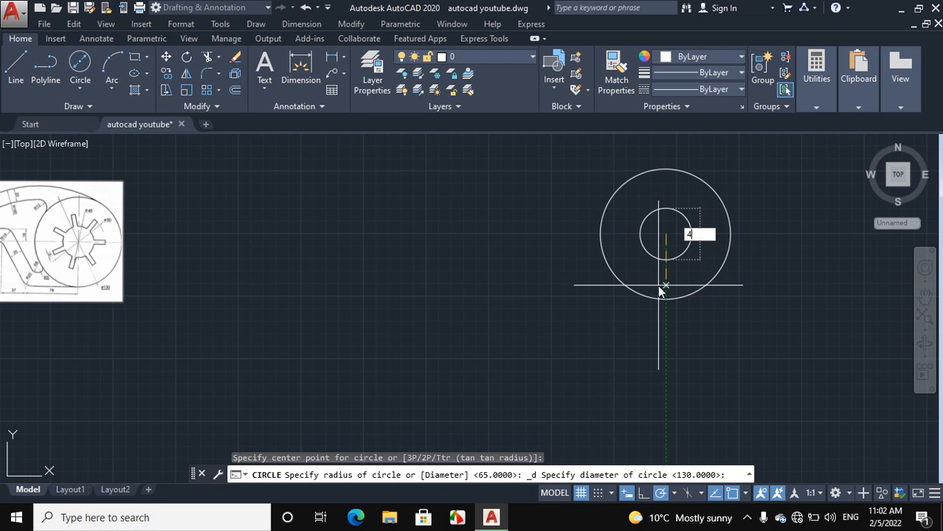
type("6")
key("Return")
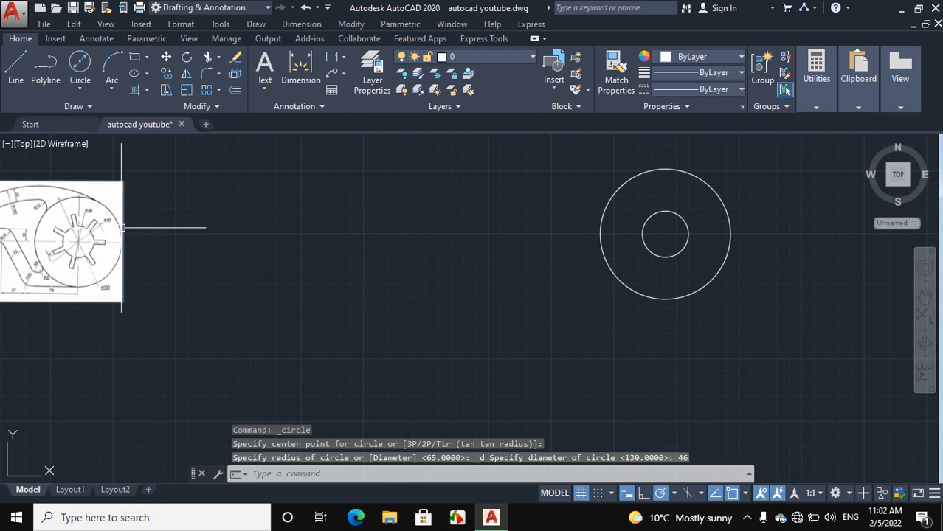
Add a circle of diameter 80 on the same centre as the two existing circles
scroll(90, 244, "up", 5)
scroll(188, 267, "down", 2)
scroll(135, 262, "up", 2)
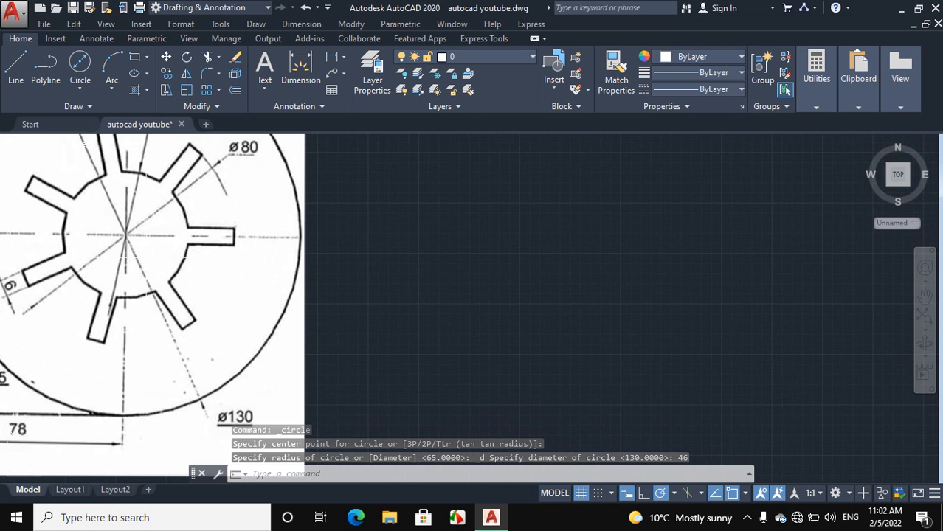
scroll(207, 241, "down", 2)
scroll(157, 225, "up", 4)
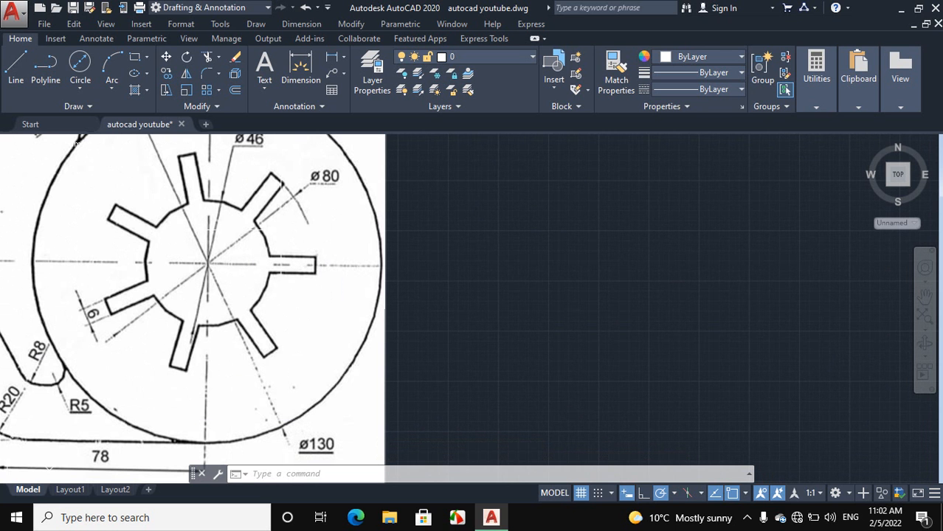
scroll(386, 198, "down", 2)
scroll(301, 189, "up", 2)
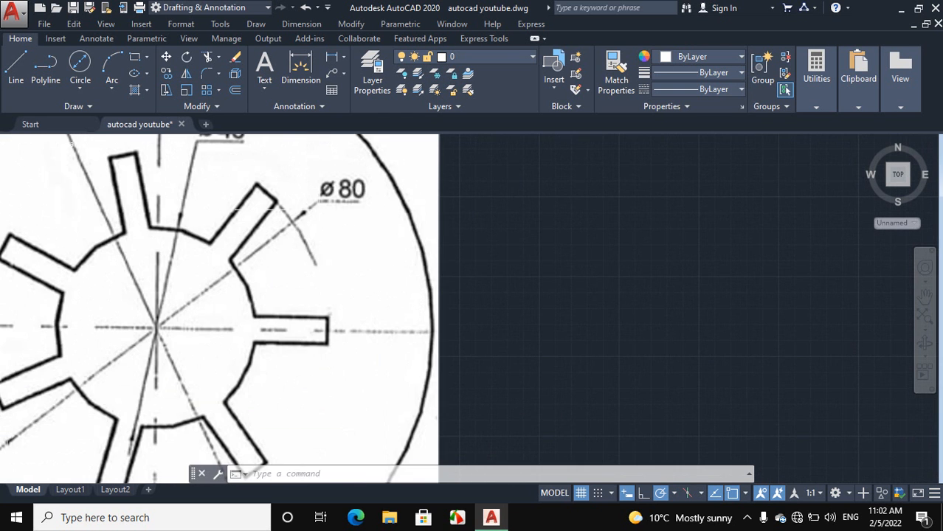
scroll(242, 285, "down", 3)
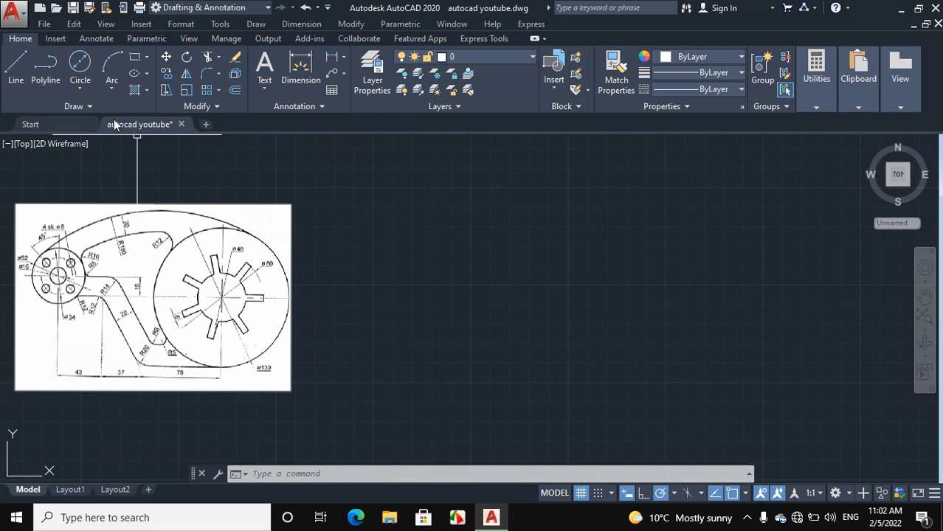
left_click(84, 91)
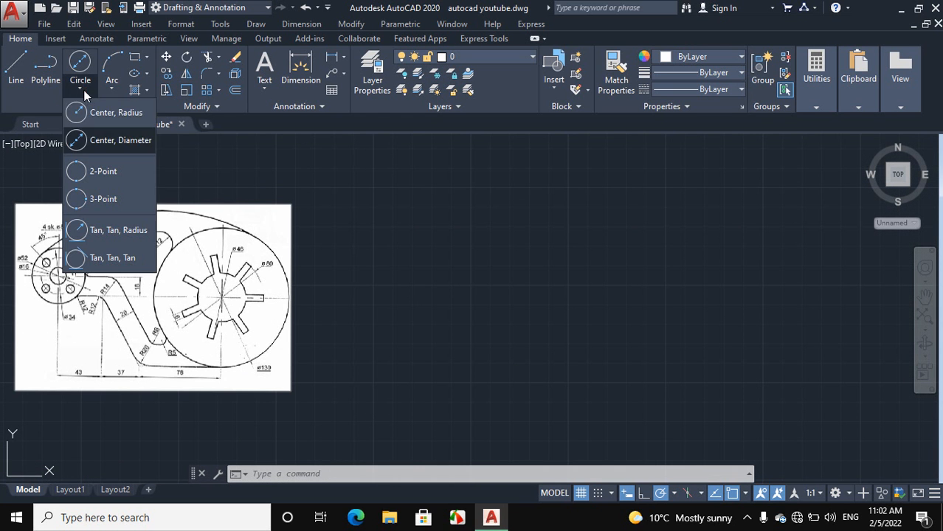
left_click(97, 143)
scroll(140, 240, "down", 2)
scroll(526, 279, "up", 1)
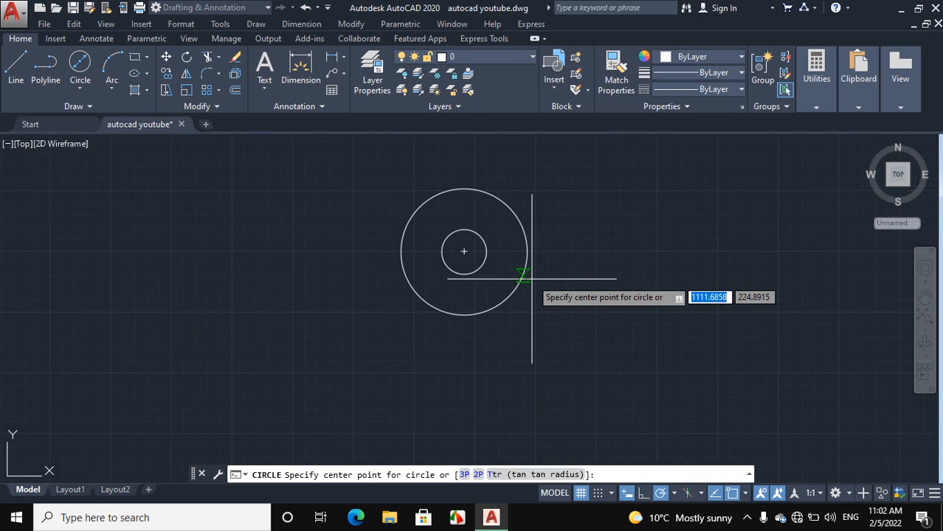
scroll(532, 279, "up", 2)
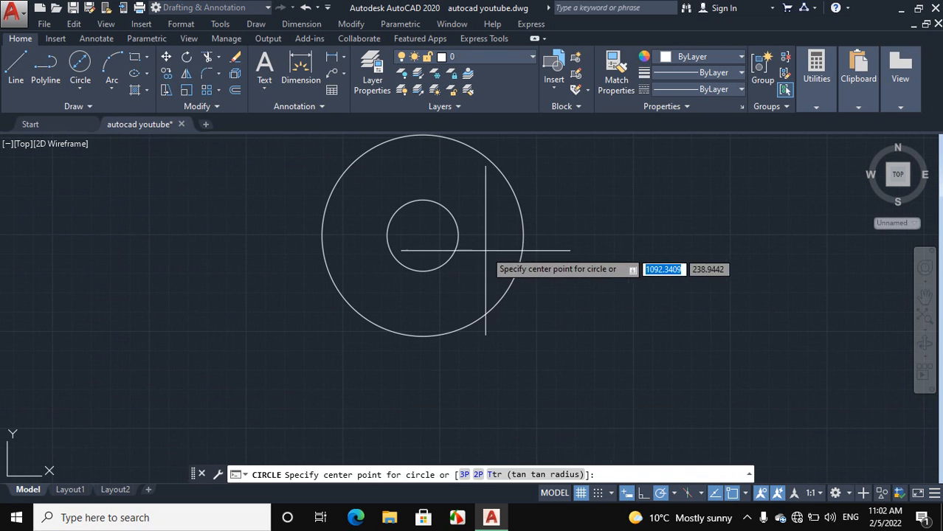
left_click(423, 235)
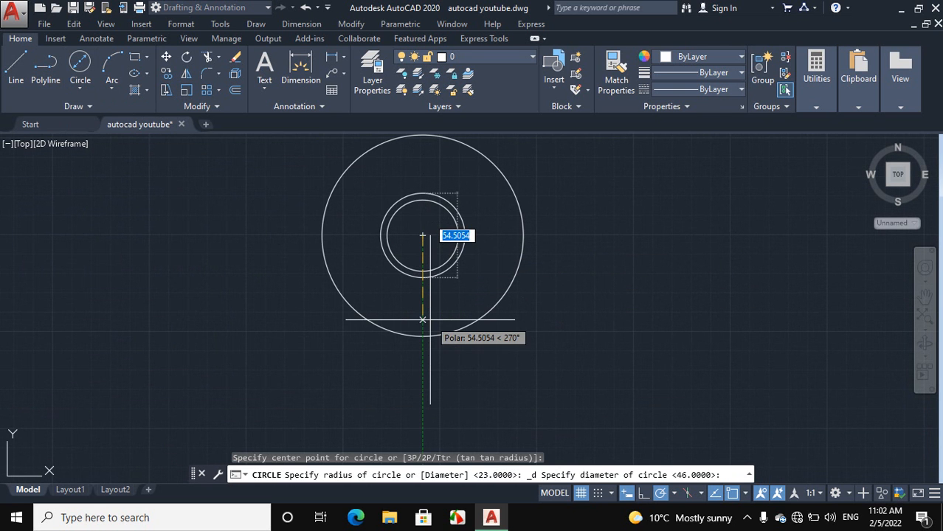
type("80")
key("Return")
Examine the radial slots in the reference drawing's large wheel for their width and arrangement around the centre
scroll(495, 307, "down", 4)
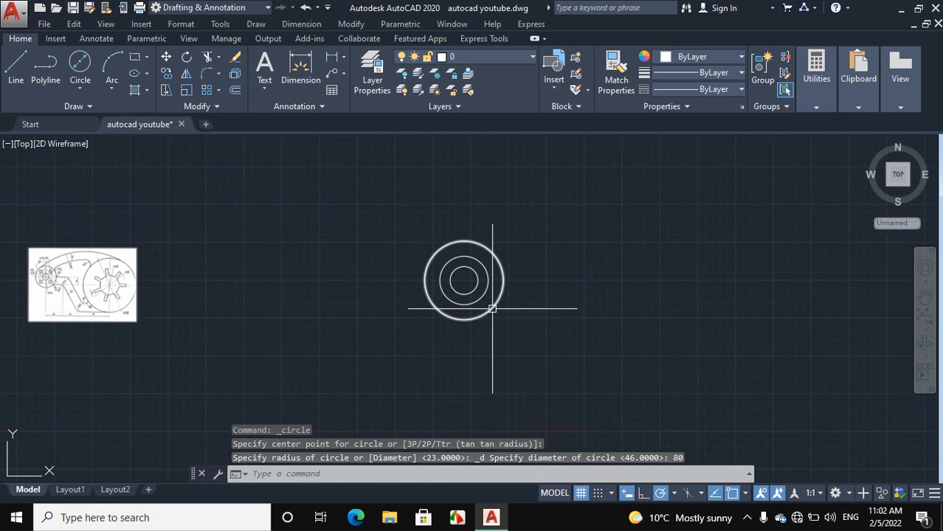
scroll(81, 314, "up", 5)
scroll(155, 218, "up", 2)
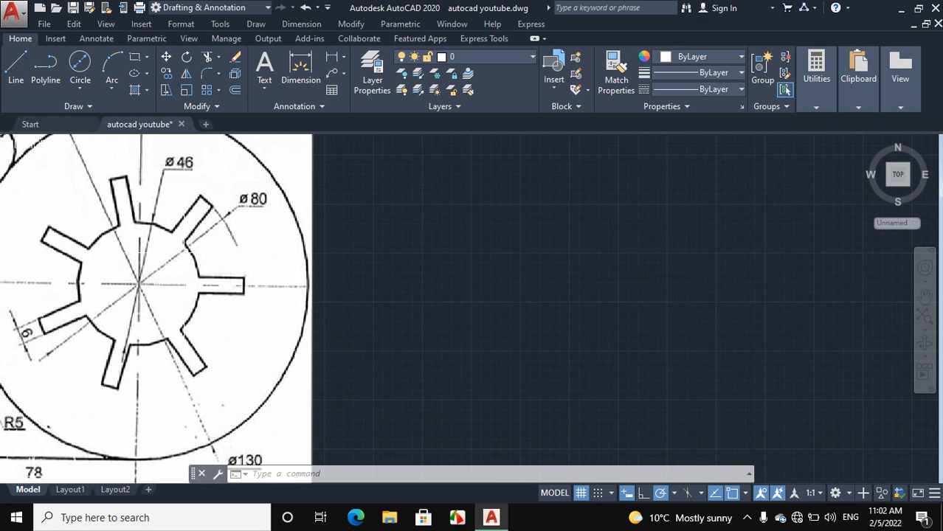
scroll(313, 289, "down", 3)
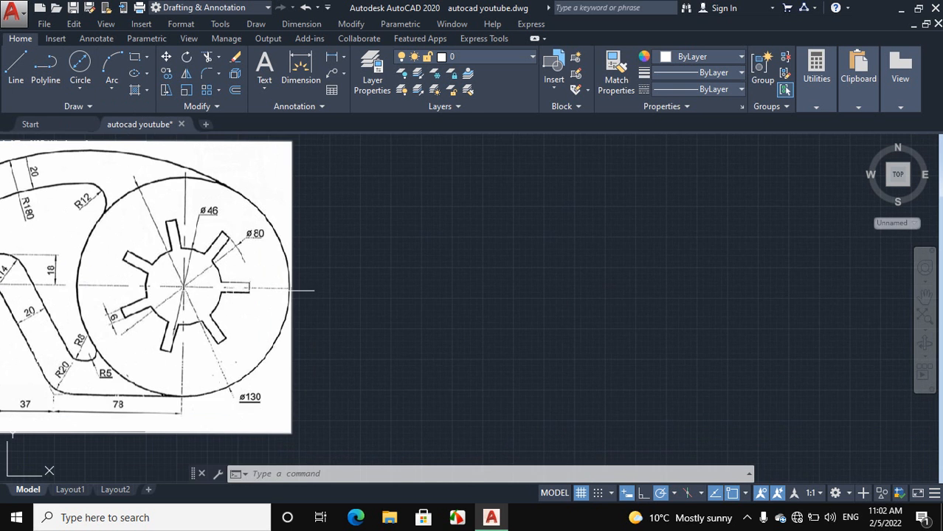
scroll(212, 288, "up", 4)
scroll(302, 284, "down", 3)
scroll(140, 343, "up", 3)
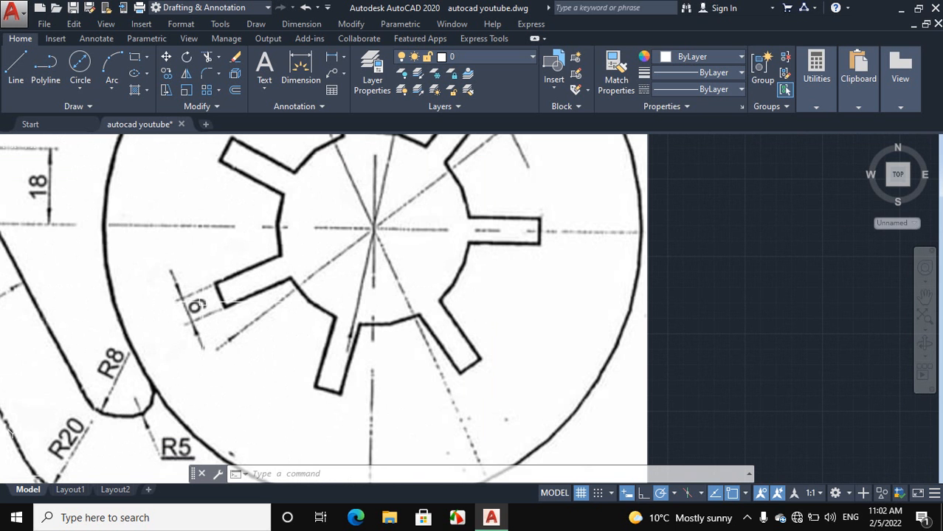
scroll(369, 281, "down", 2)
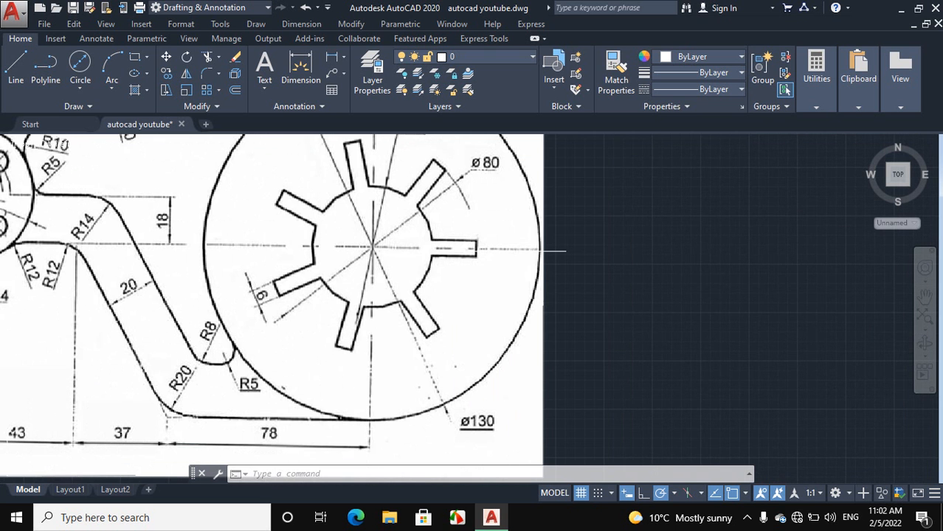
scroll(485, 250, "up", 2)
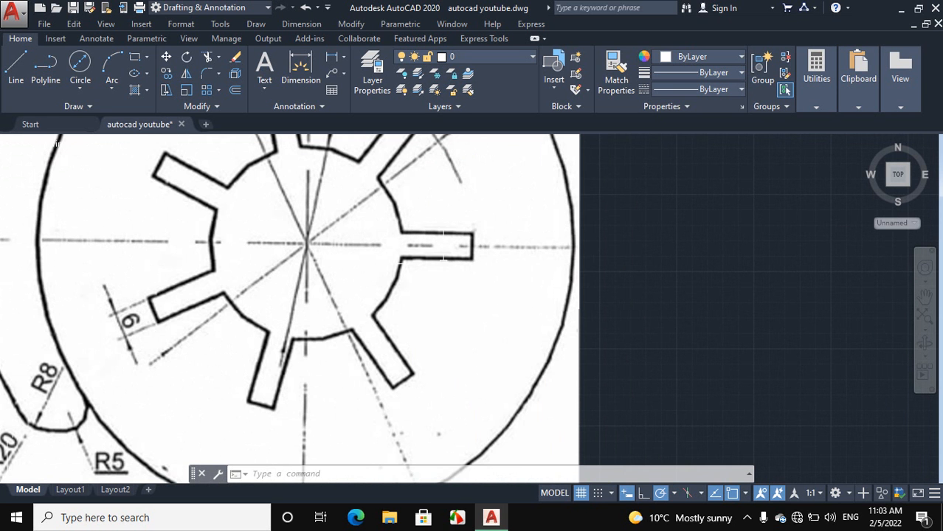
scroll(270, 286, "down", 4)
scroll(373, 299, "down", 3)
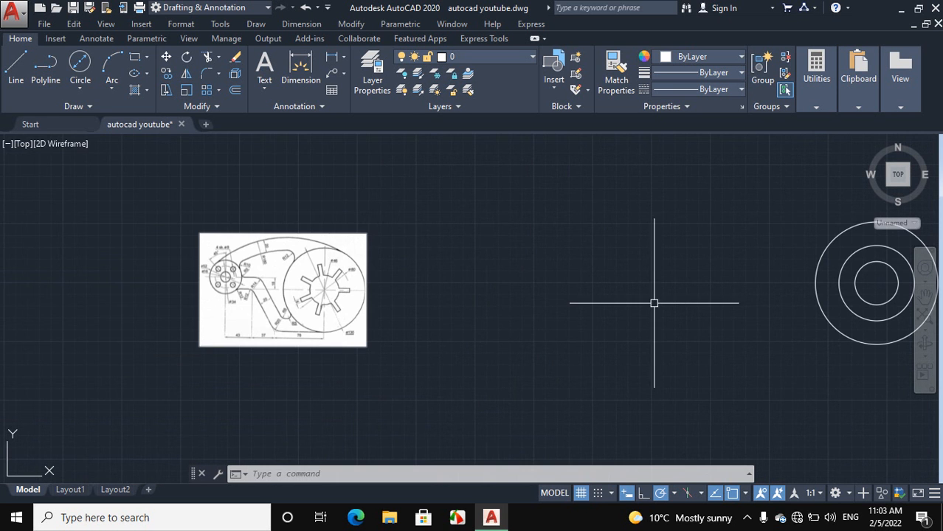
Draw a horizontal line from the circles' common centre rightward, ending between the 80 and 130 circles
scroll(383, 295, "down", 4)
scroll(596, 309, "up", 6)
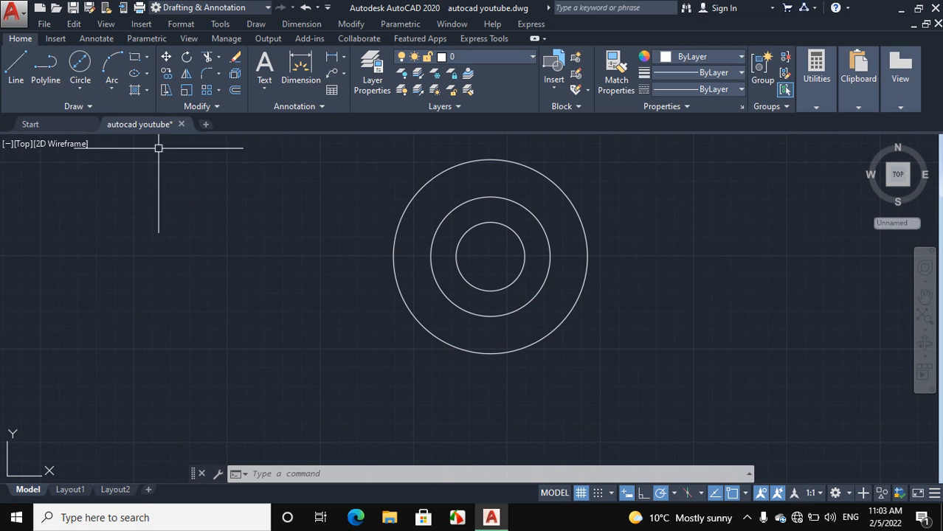
left_click(16, 67)
scroll(574, 225, "up", 4)
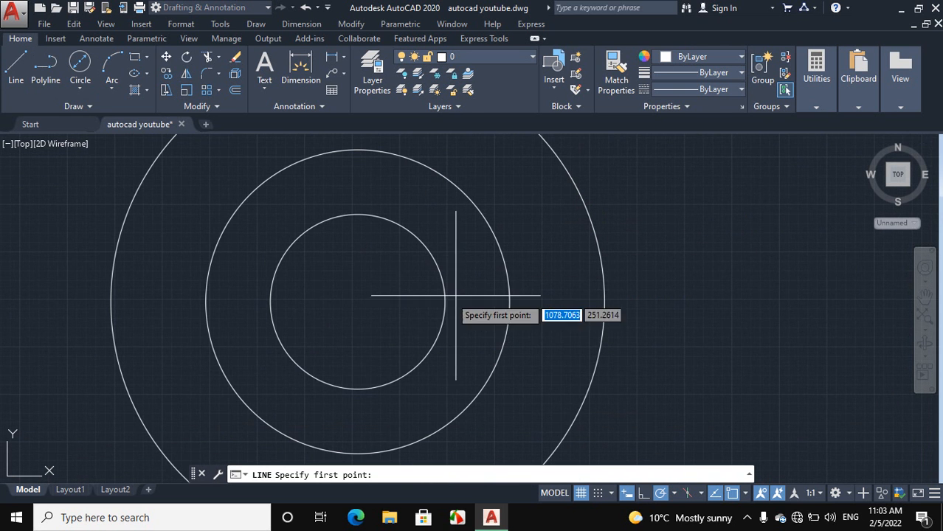
left_click(357, 301)
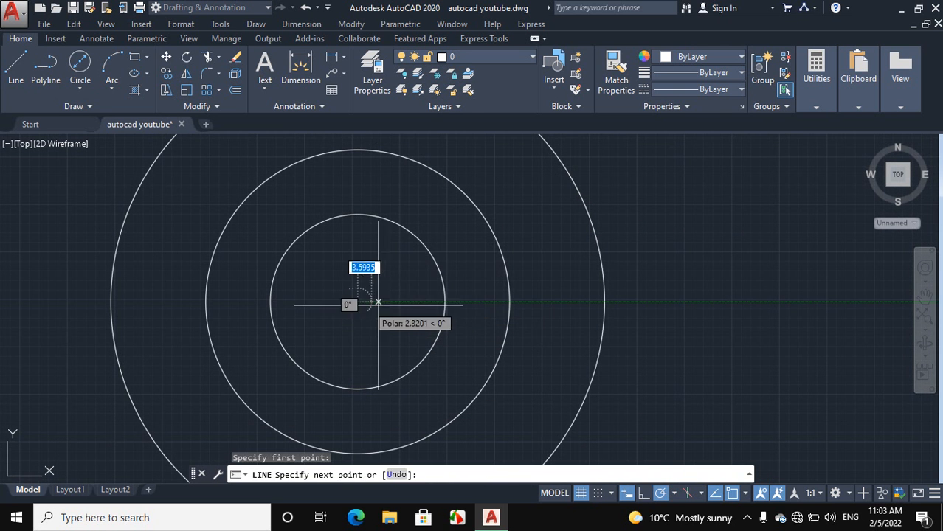
left_click(539, 301)
key("Escape")
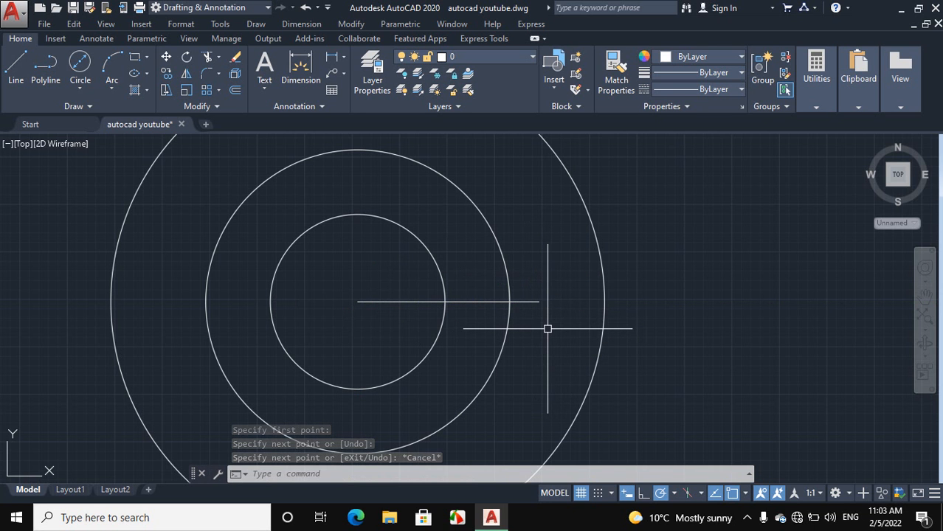
Offset the horizontal centre line by 3 to both sides, above and below it
type("o")
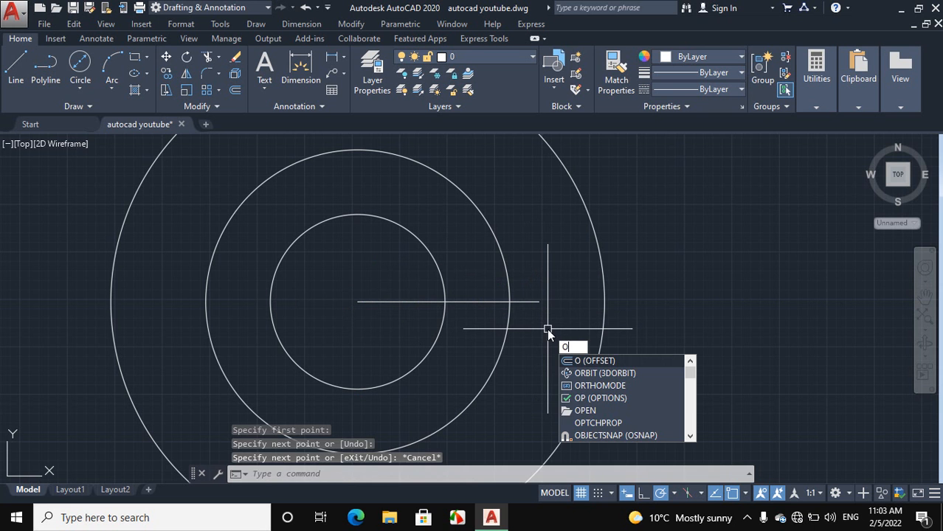
key("Return")
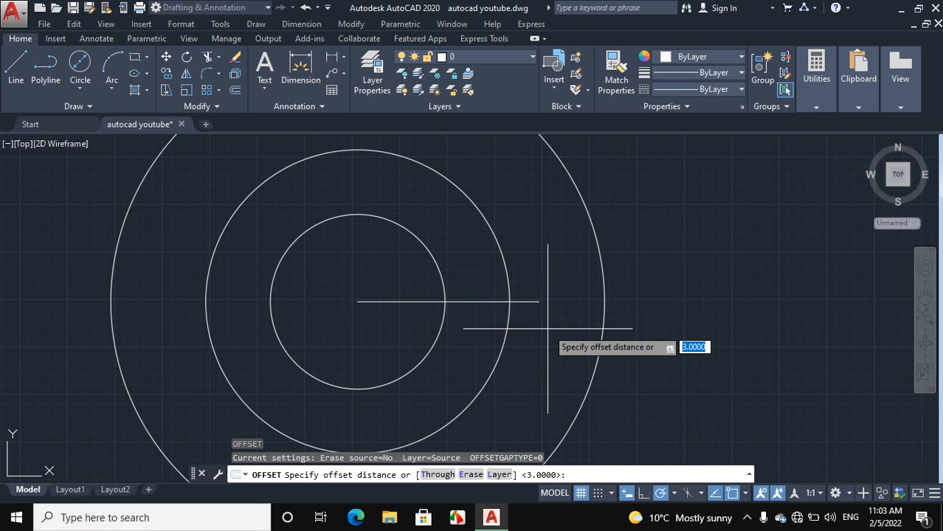
type("3")
key("Return")
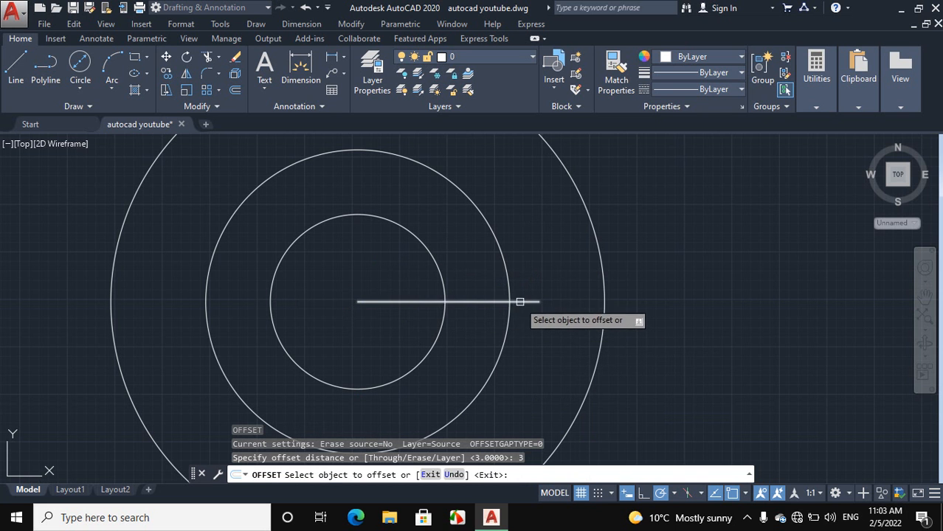
left_click(526, 302)
left_click(526, 288)
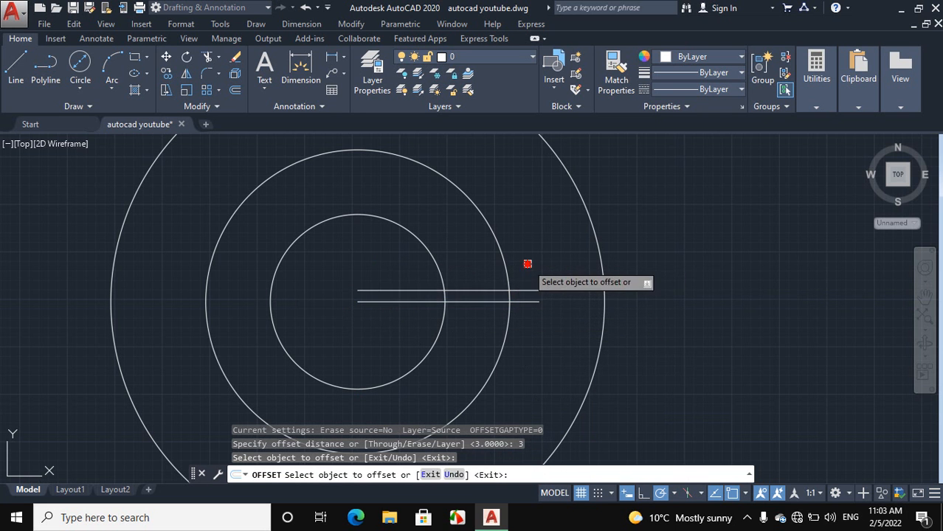
left_click(528, 302)
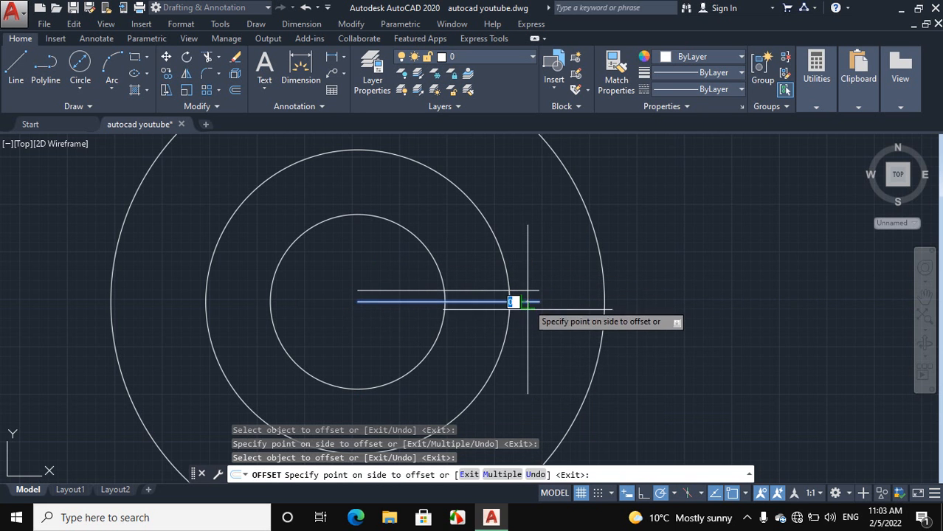
left_click(527, 331)
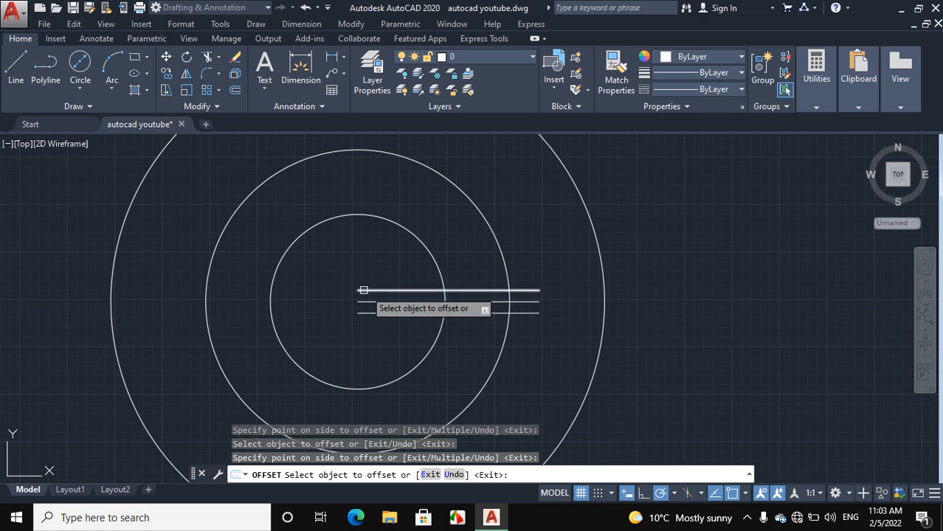
right_click(559, 256)
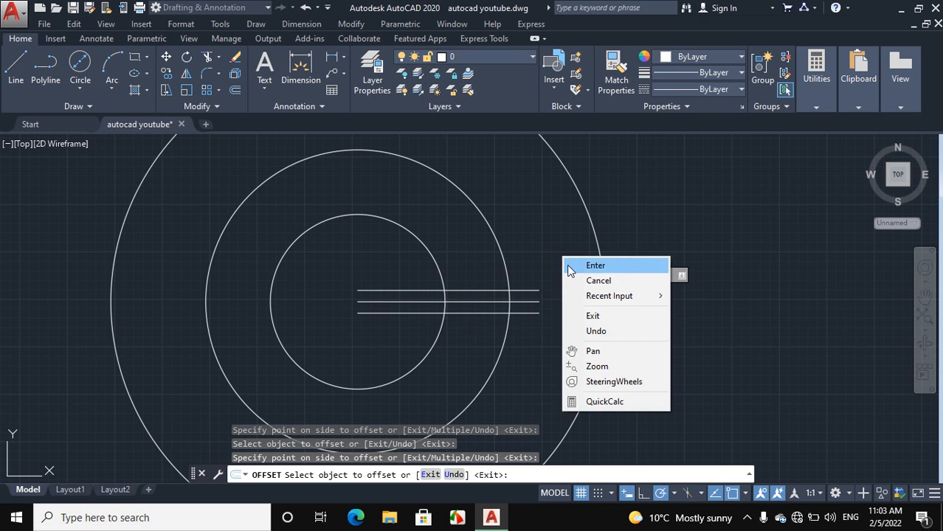
left_click(571, 278)
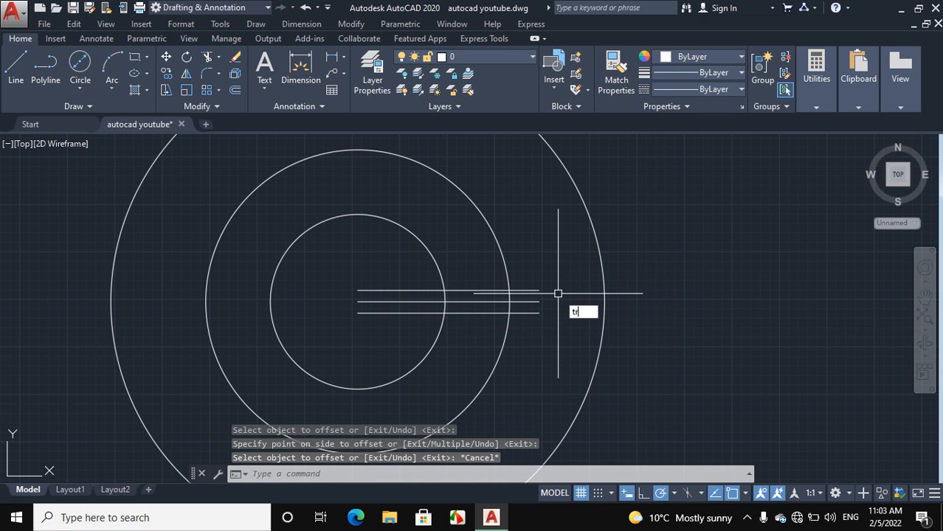
Trim the three horizontal lines so only their segments between the 46 and 80 diameter circles are left
type("tr")
key("Return")
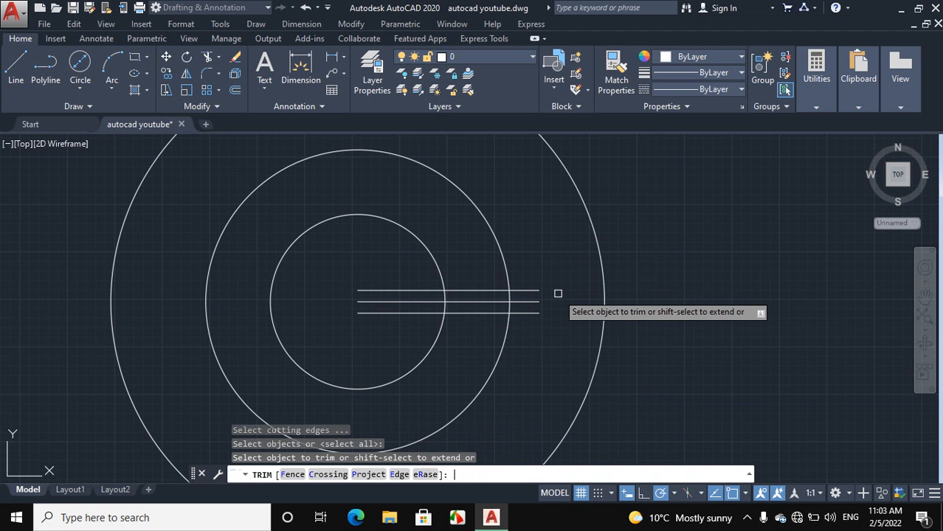
left_click(526, 292)
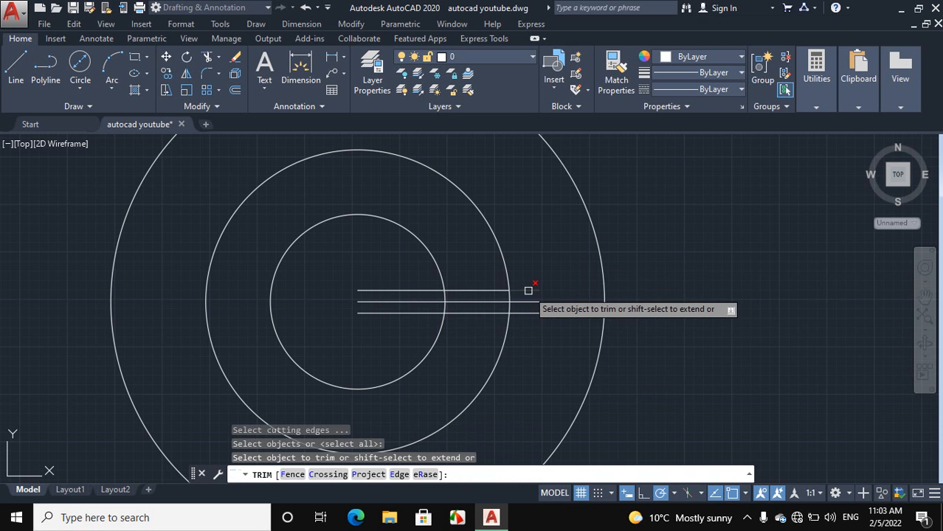
left_click(527, 301)
left_click(527, 311)
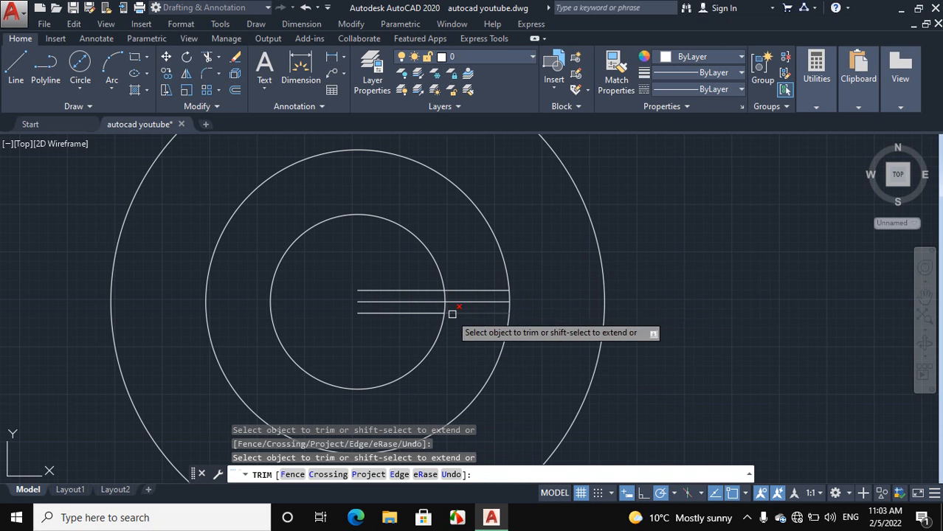
left_click(399, 290)
left_click(398, 301)
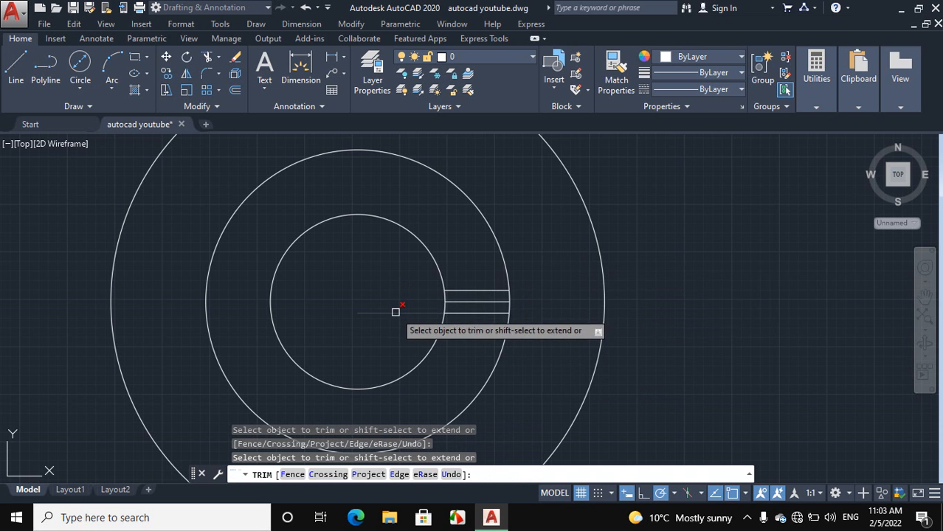
left_click(397, 313)
right_click(559, 288)
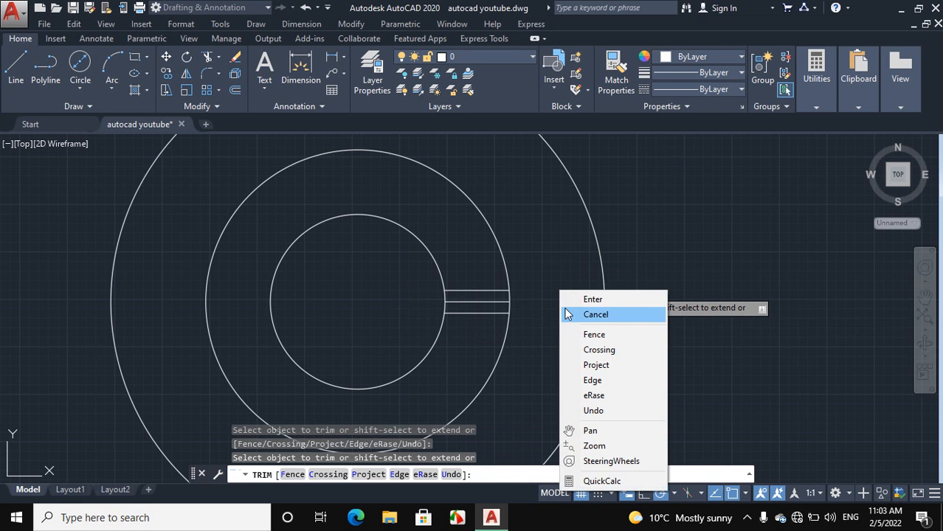
left_click(595, 314)
Erase the middle line between the two offset slot edges
scroll(561, 307, "down", 4)
scroll(554, 308, "up", 5)
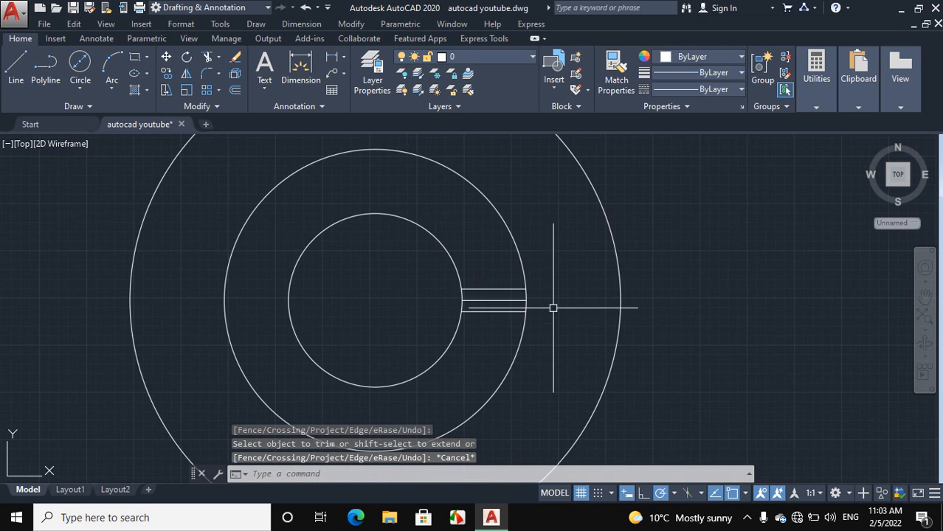
left_click(494, 295)
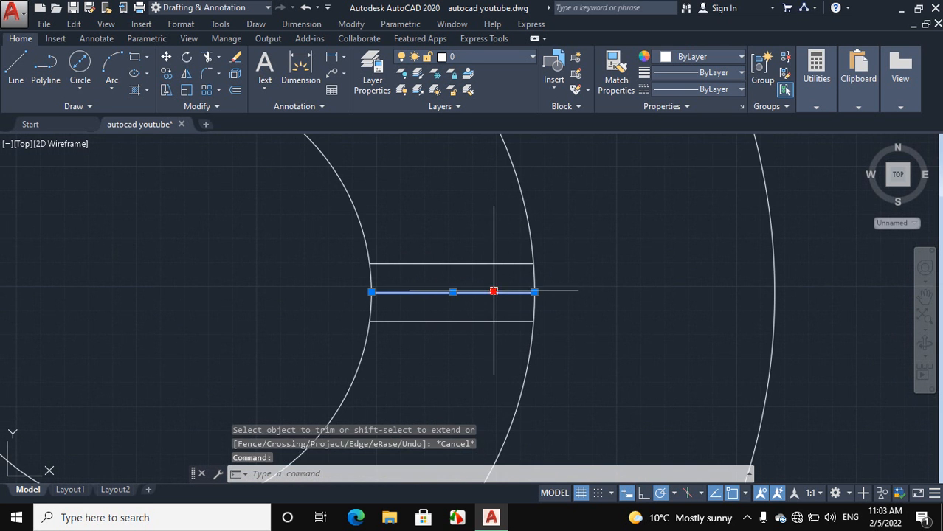
right_click(643, 167)
left_click(675, 254)
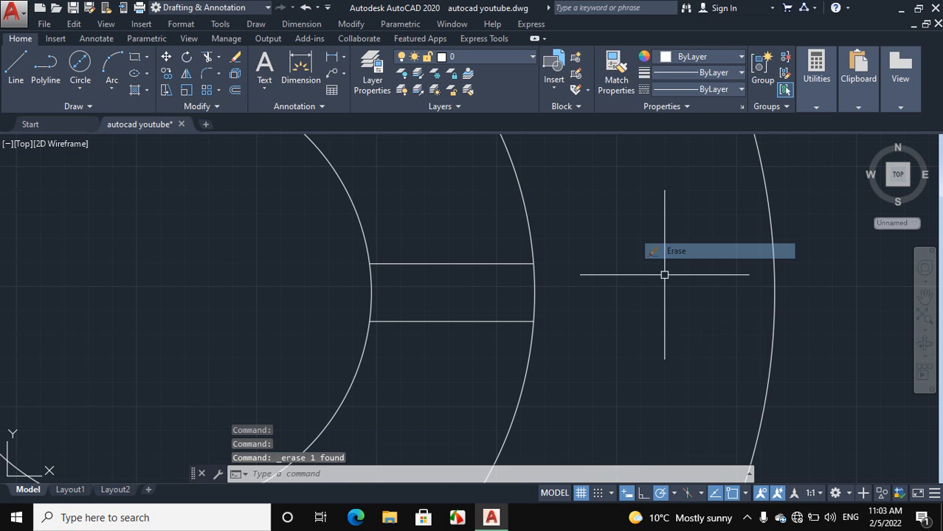
Examine the outer end of the horizontal slot in the reference drawing's large wheel
scroll(655, 301, "down", 6)
scroll(200, 335, "down", 3)
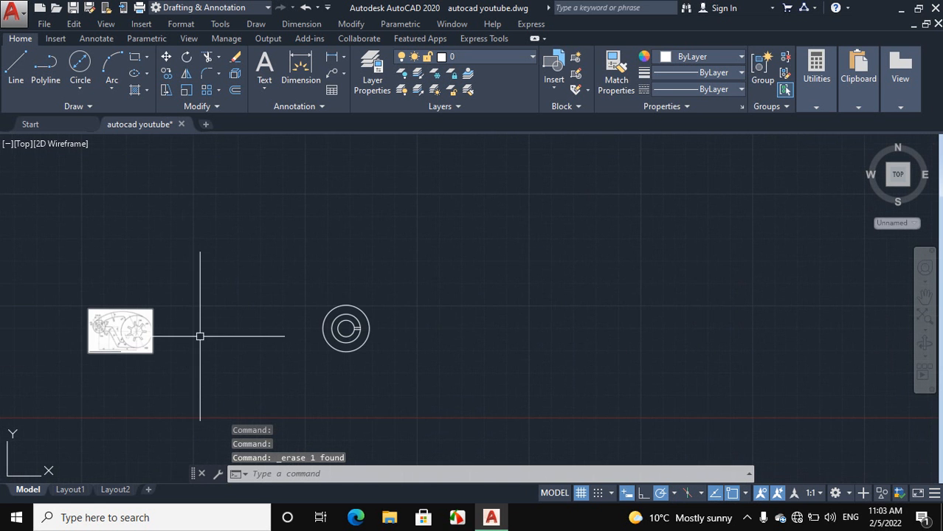
scroll(138, 333, "up", 5)
scroll(296, 313, "up", 6)
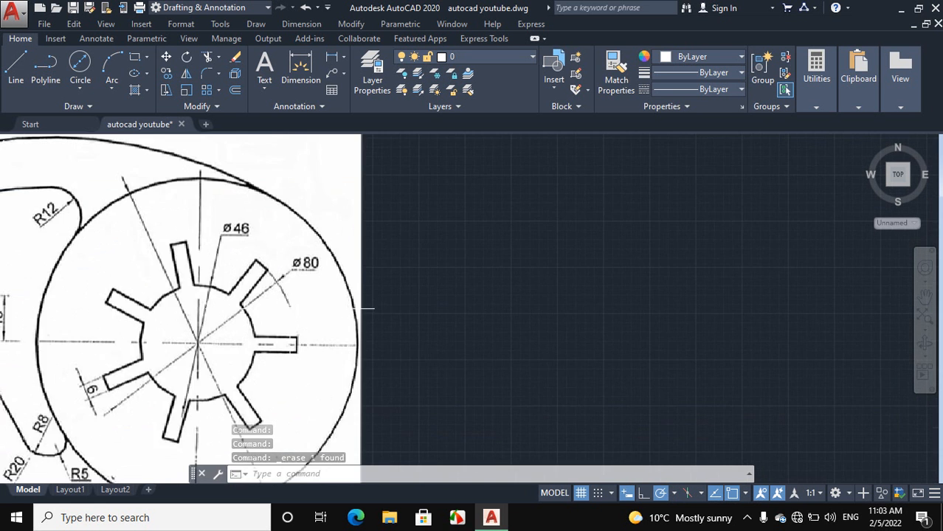
scroll(292, 345, "up", 4)
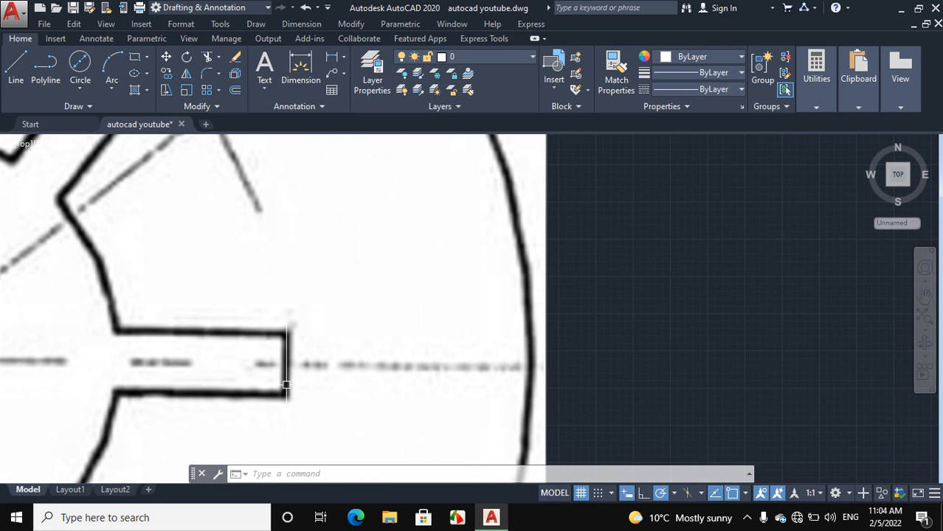
scroll(249, 367, "down", 4)
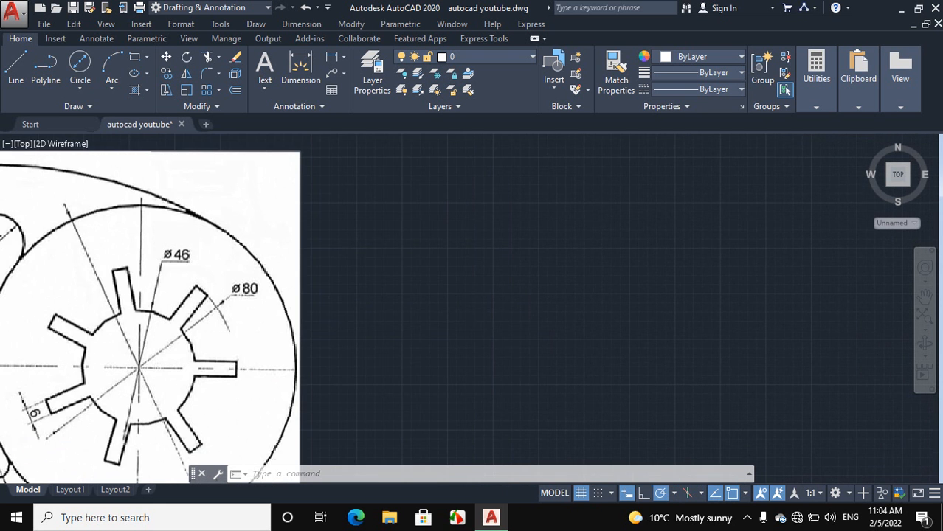
scroll(370, 380, "down", 3)
scroll(329, 341, "down", 5)
Erase the 80 diameter circle around the slot edges
scroll(530, 385, "up", 5)
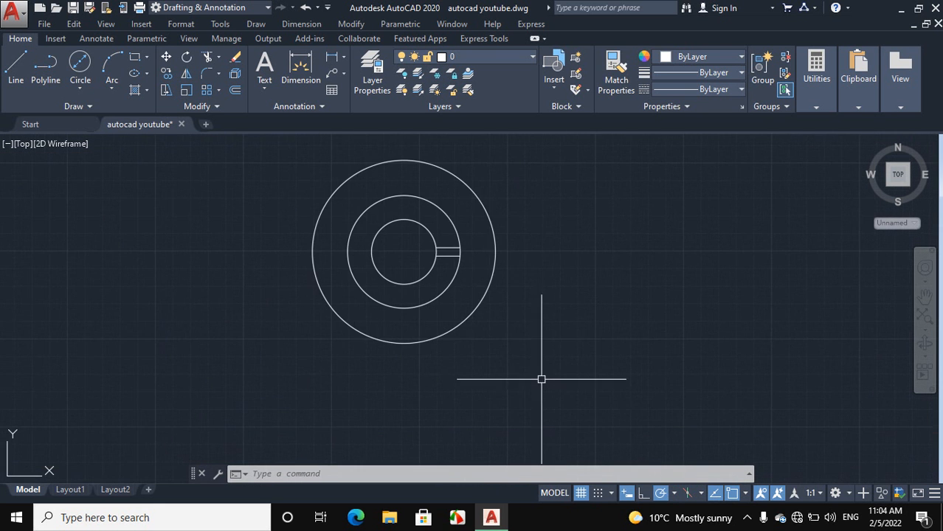
scroll(456, 221, "up", 2)
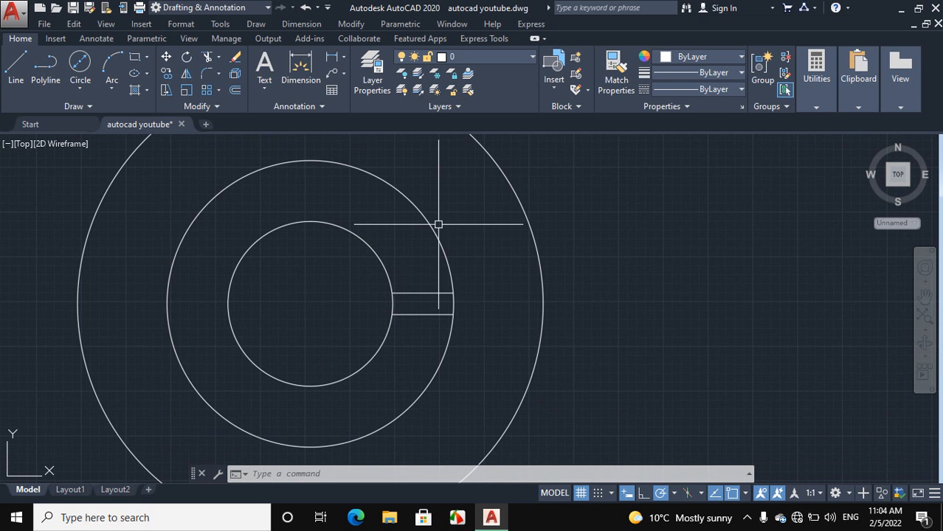
left_click(424, 220)
right_click(451, 222)
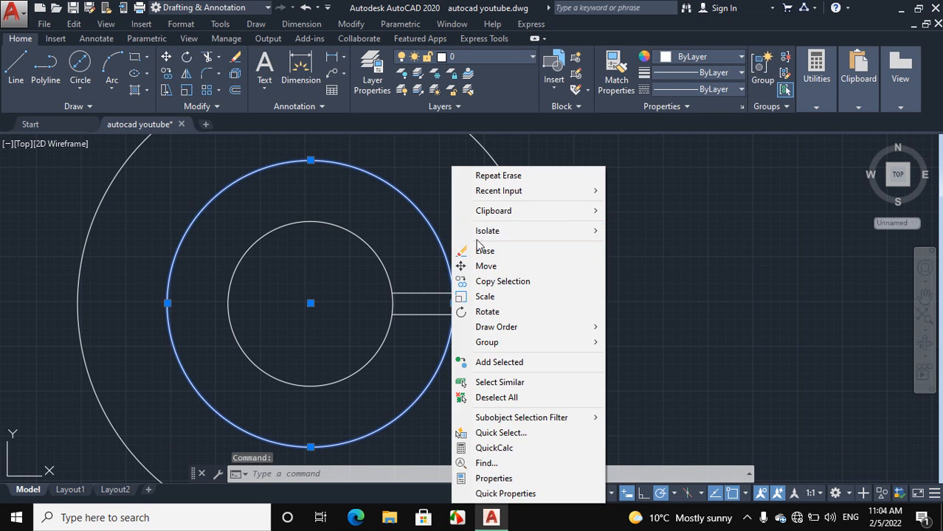
left_click(467, 248)
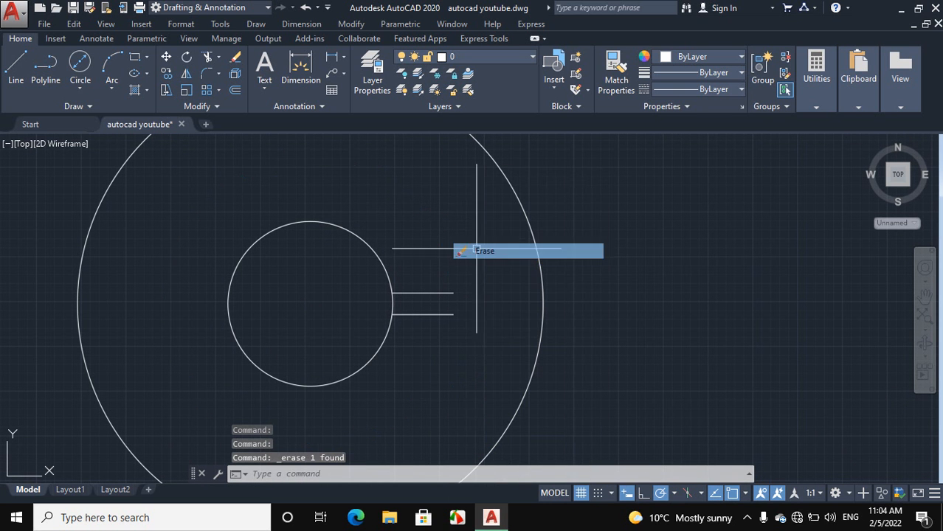
Close the slot's outer end with a vertical line joining the ends of its two horizontal edges
left_click(15, 68)
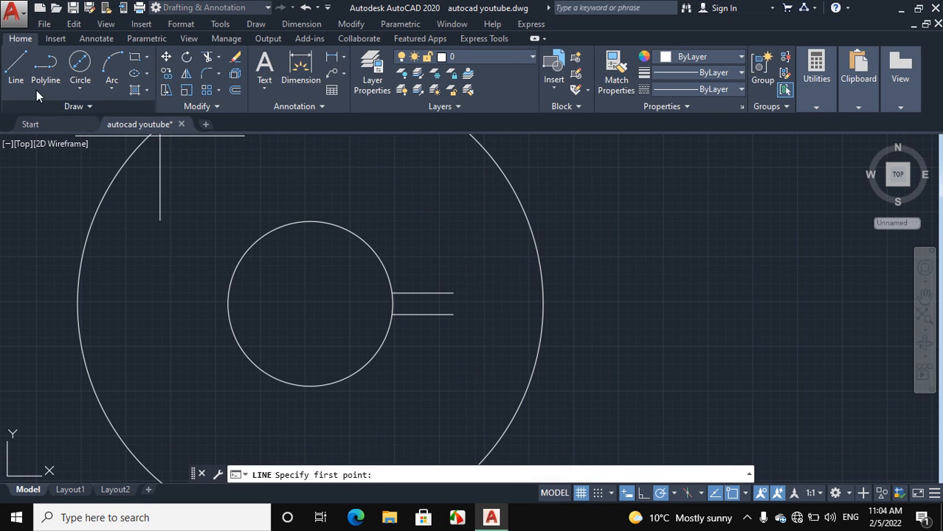
left_click(453, 293)
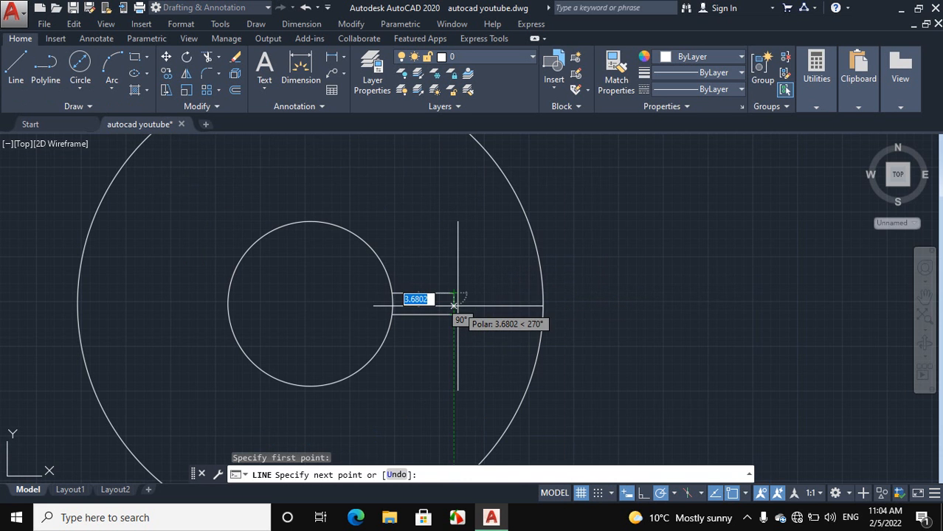
scroll(457, 303, "up", 6)
left_click(428, 338)
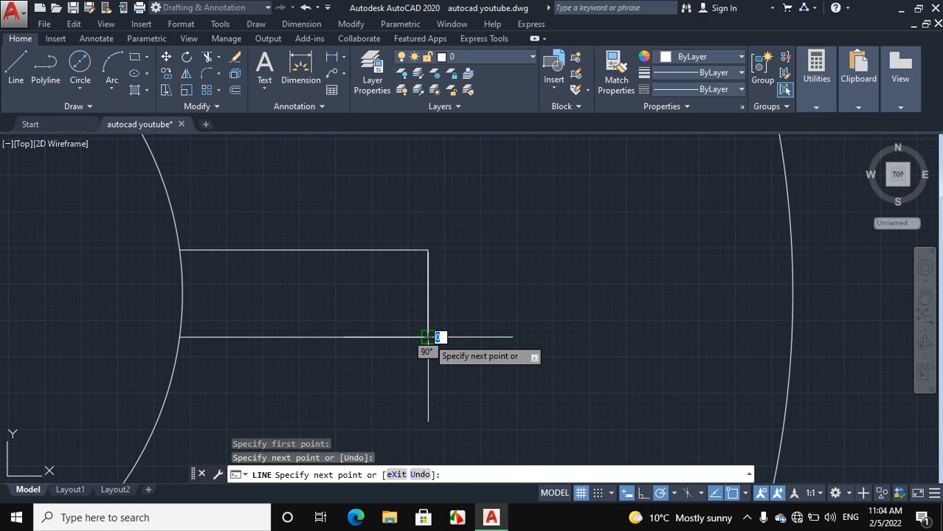
right_click(463, 292)
left_click(480, 315)
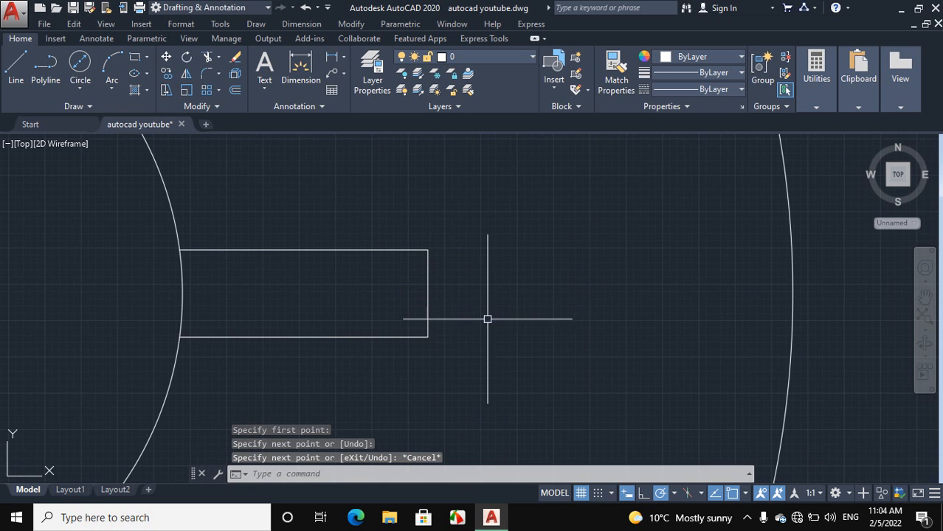
Examine how the radial slots open into the 46 diameter circle in the reference drawing
scroll(488, 318, "down", 8)
scroll(488, 319, "down", 8)
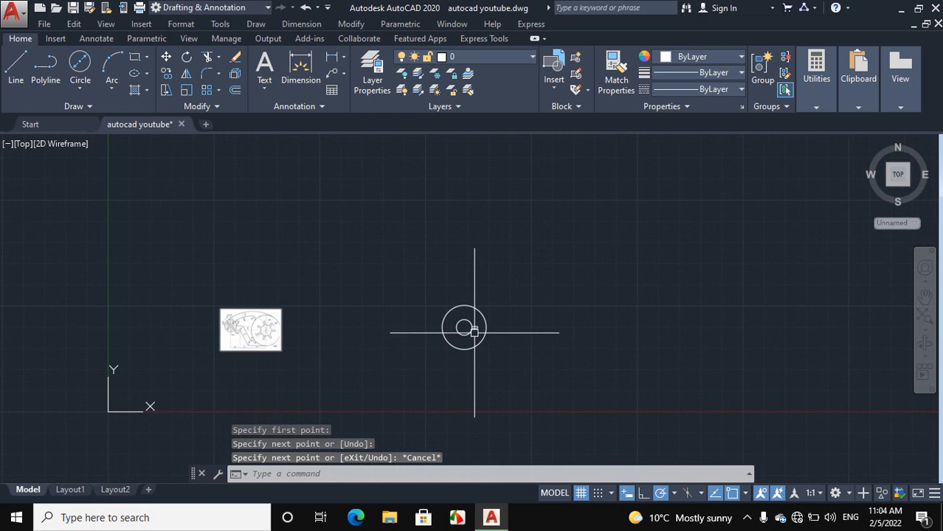
scroll(253, 340, "up", 6)
scroll(283, 347, "up", 6)
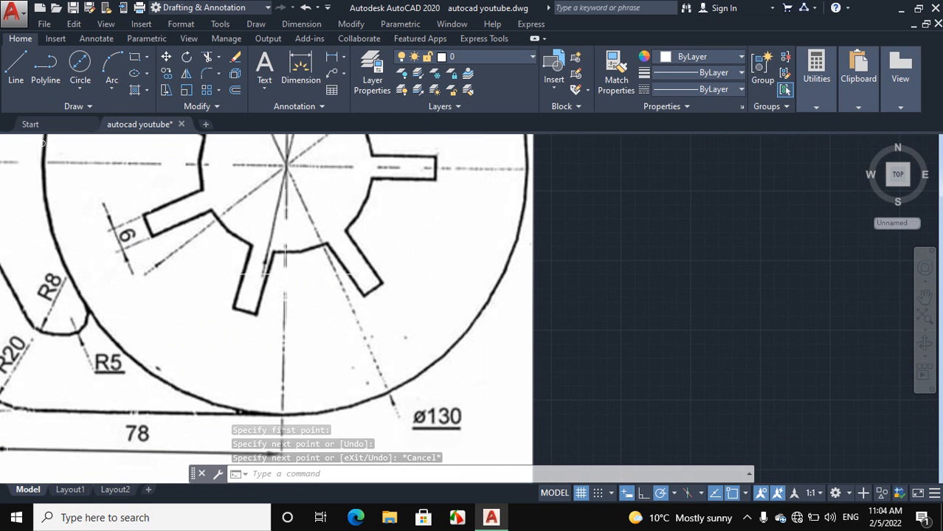
scroll(268, 247, "up", 3)
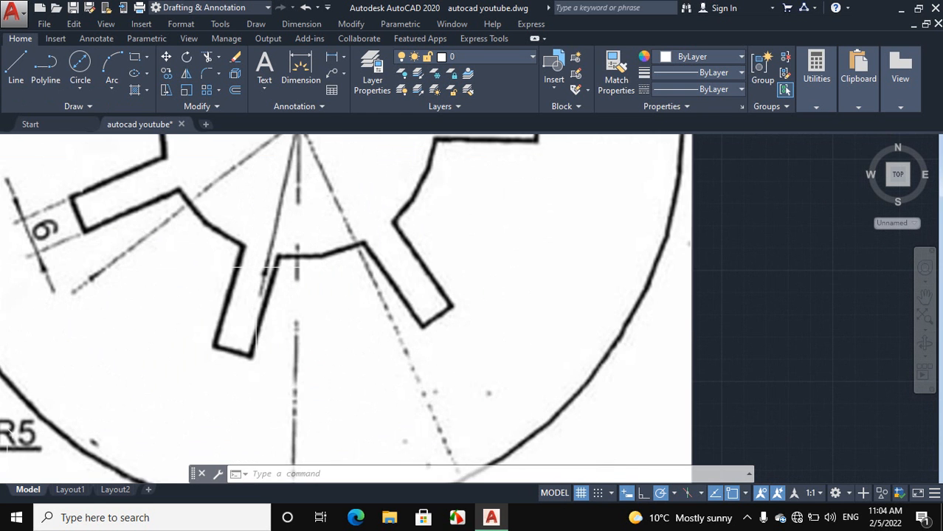
scroll(270, 247, "down", 12)
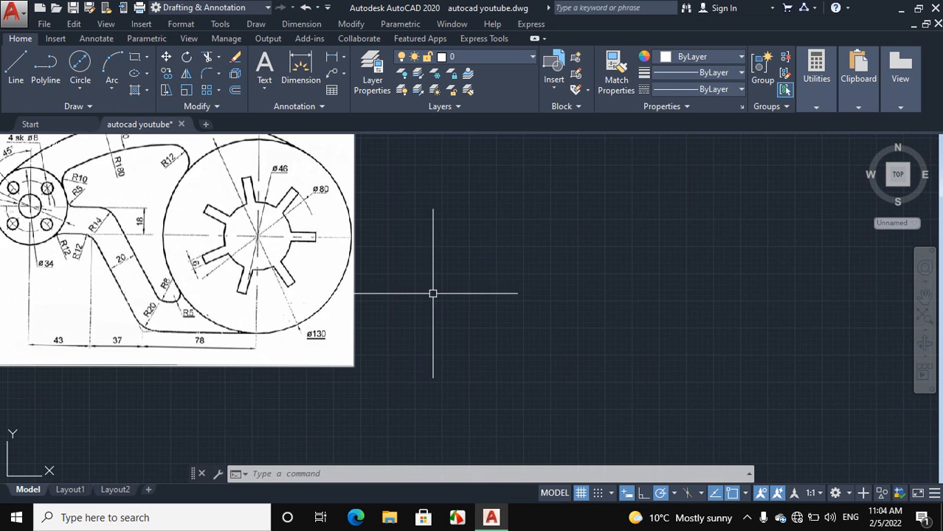
scroll(517, 293, "down", 1)
Trim away the arc of the 46 diameter circle that crosses the slot's inner opening
scroll(548, 253, "up", 10)
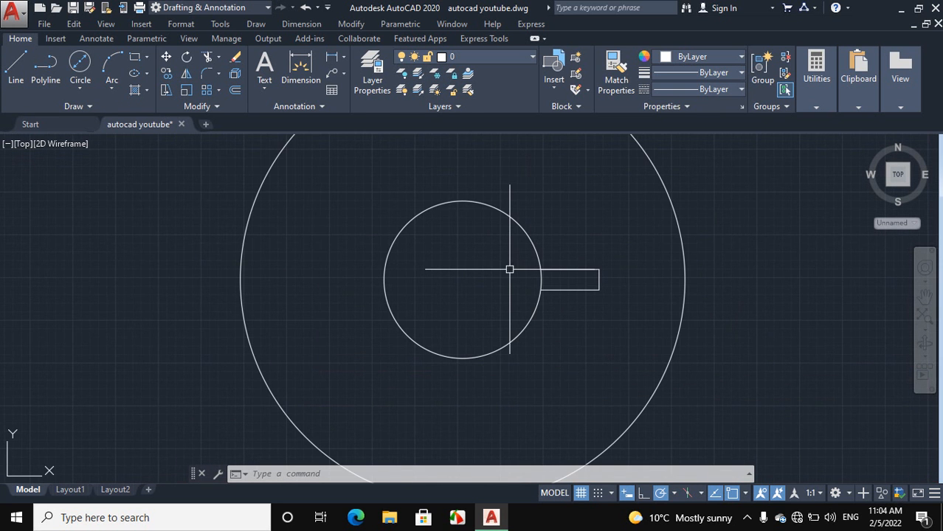
type("tr")
key("Return")
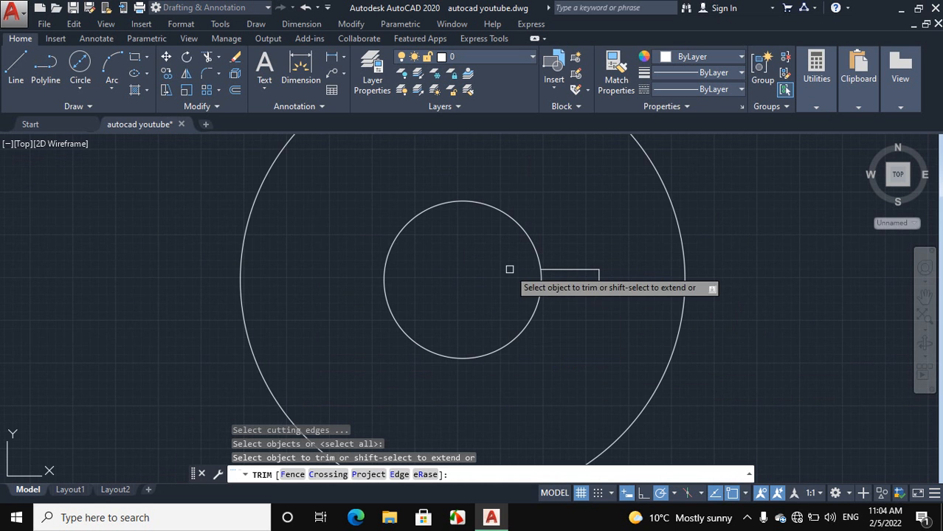
left_click(540, 278)
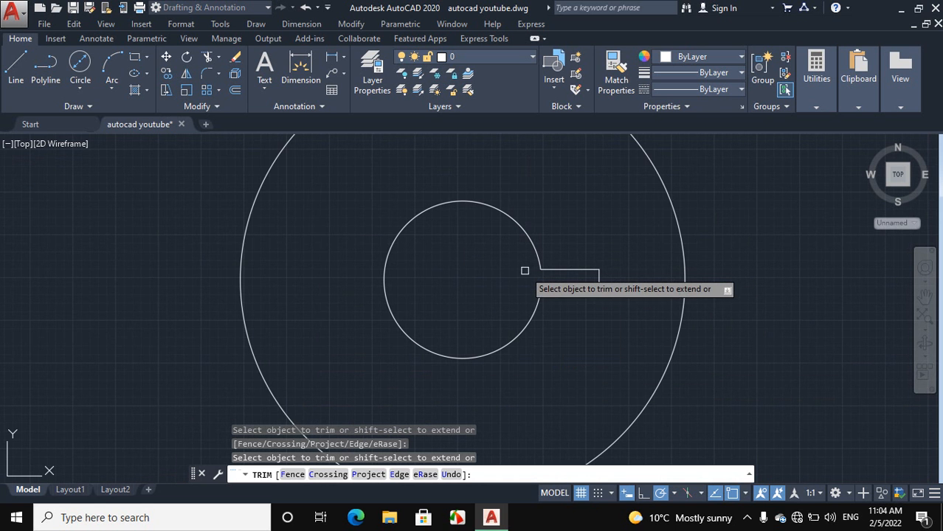
Examine the number and arrangement of the radial slots around the 46 diameter circle in the reference drawing
scroll(484, 290, "down", 8)
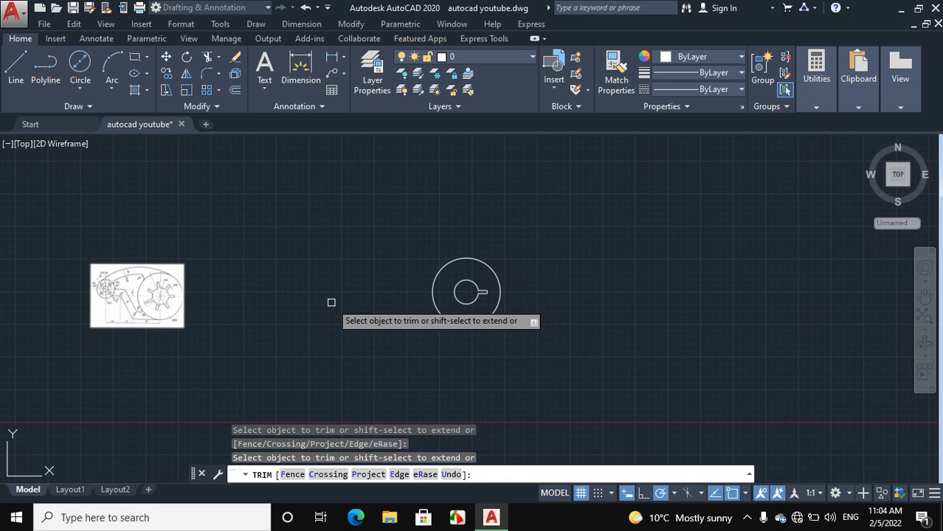
scroll(152, 304, "up", 8)
scroll(200, 267, "up", 4)
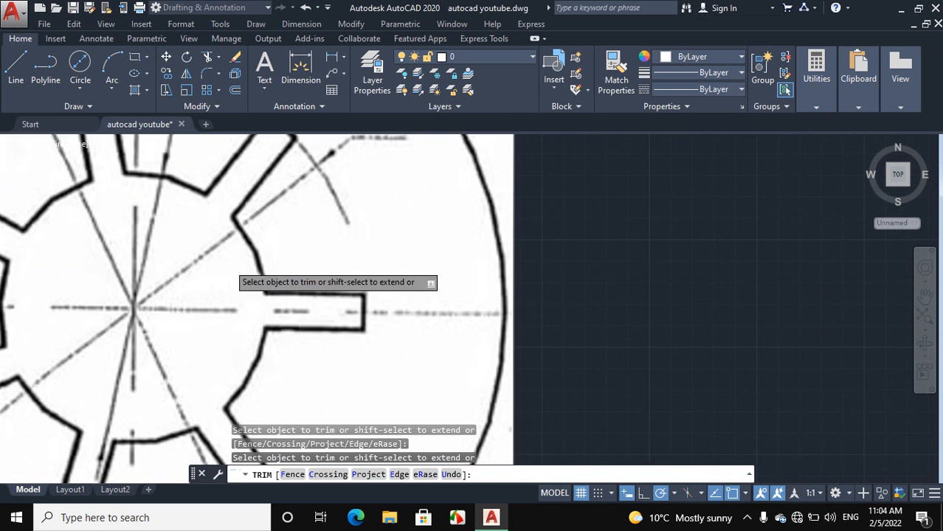
scroll(222, 272, "down", 4)
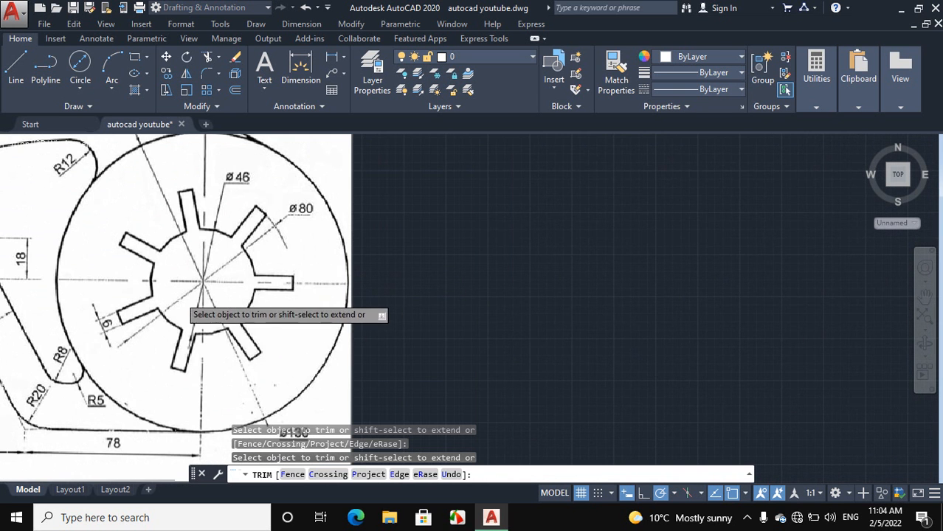
scroll(233, 312, "down", 5)
scroll(559, 322, "up", 4)
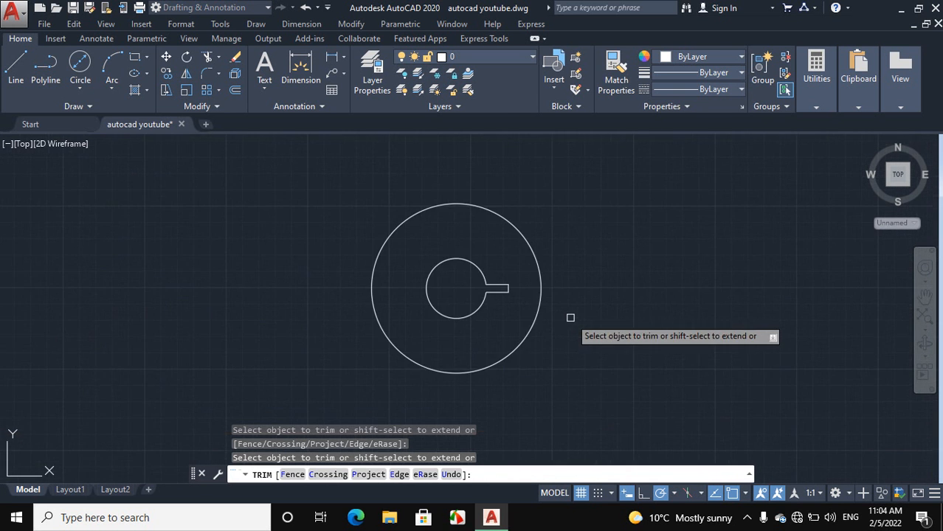
scroll(565, 276, "up", 3)
key("Escape")
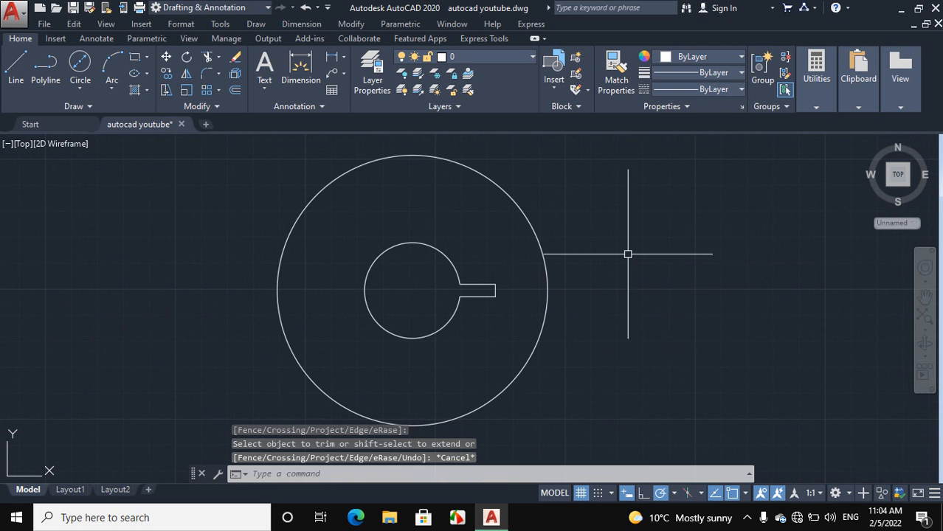
Create a polar array of the slot's three edges about the wheel's centre with 7 items
scroll(546, 288, "up", 4)
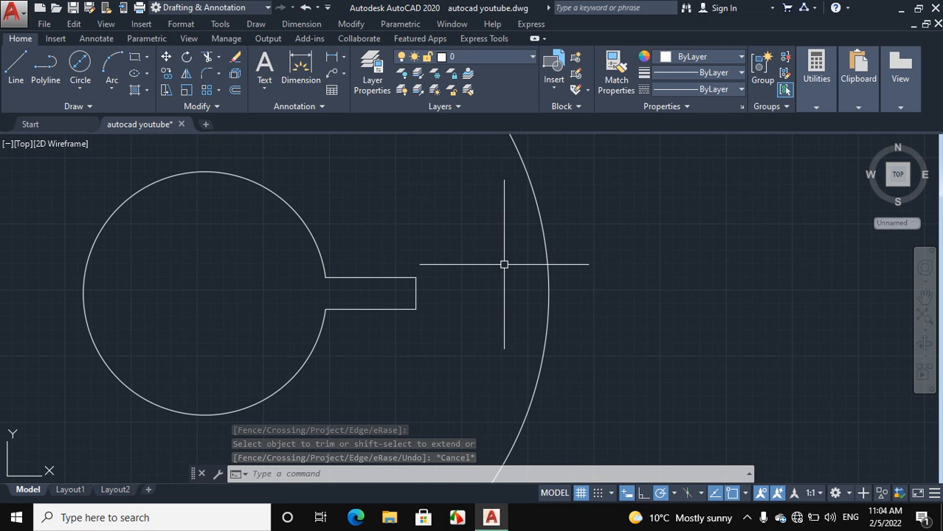
type("array")
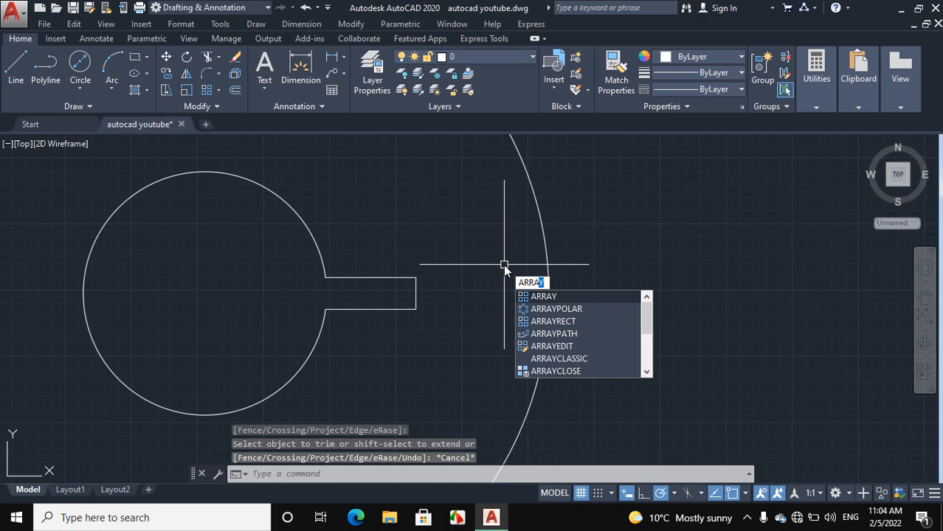
key("Return")
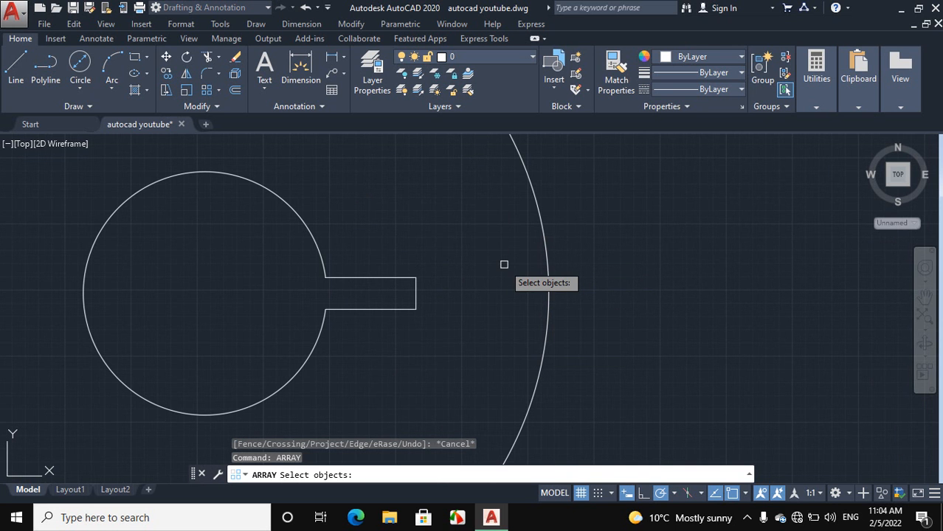
left_click(393, 278)
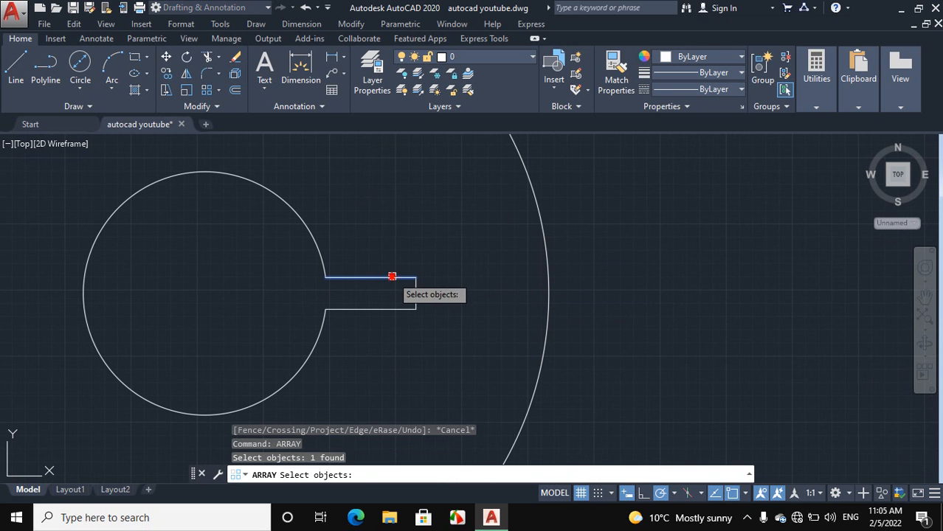
left_click(415, 291)
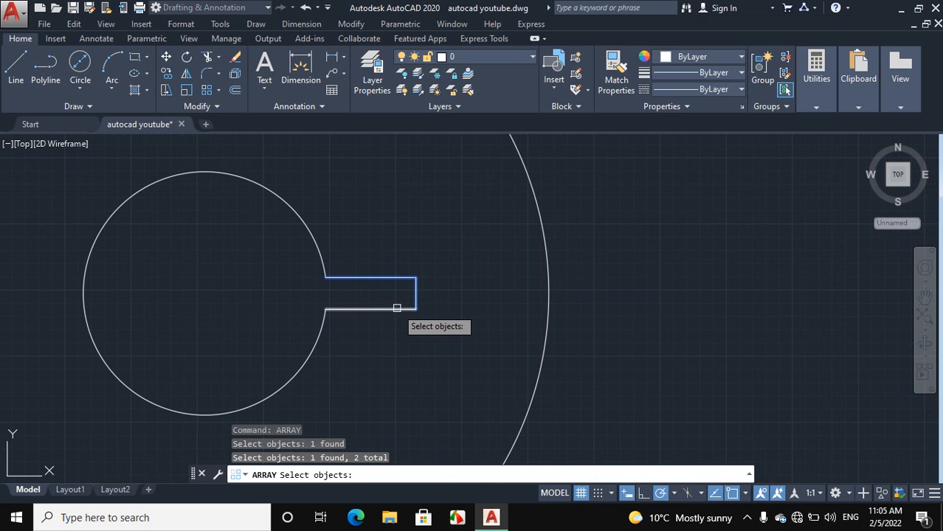
left_click(397, 308)
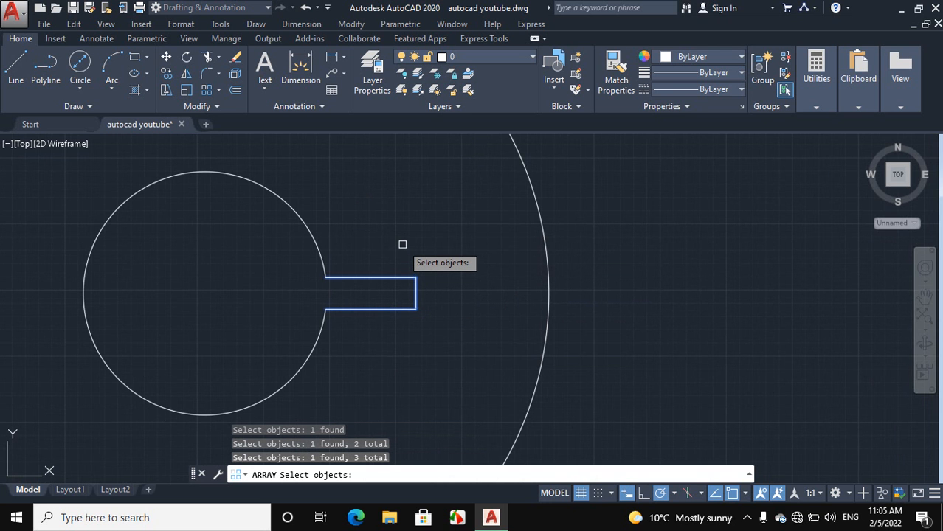
key("Return")
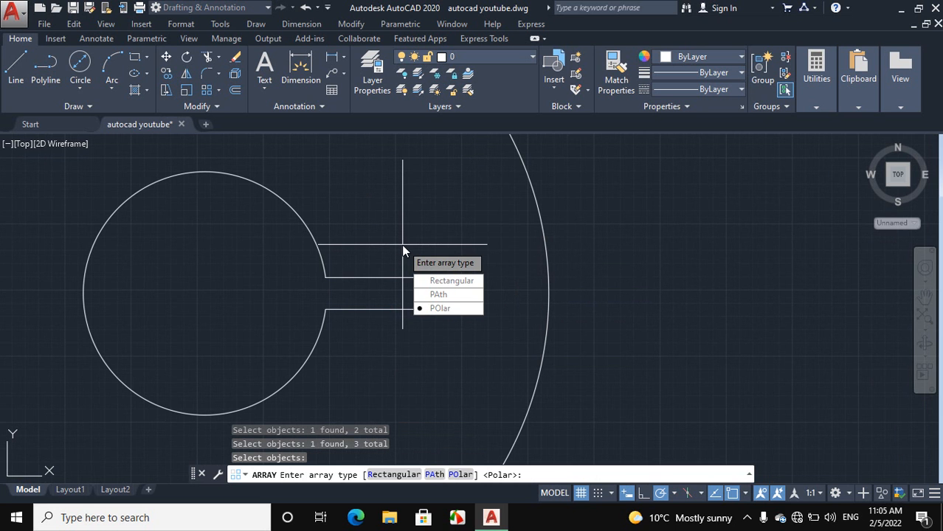
left_click(437, 308)
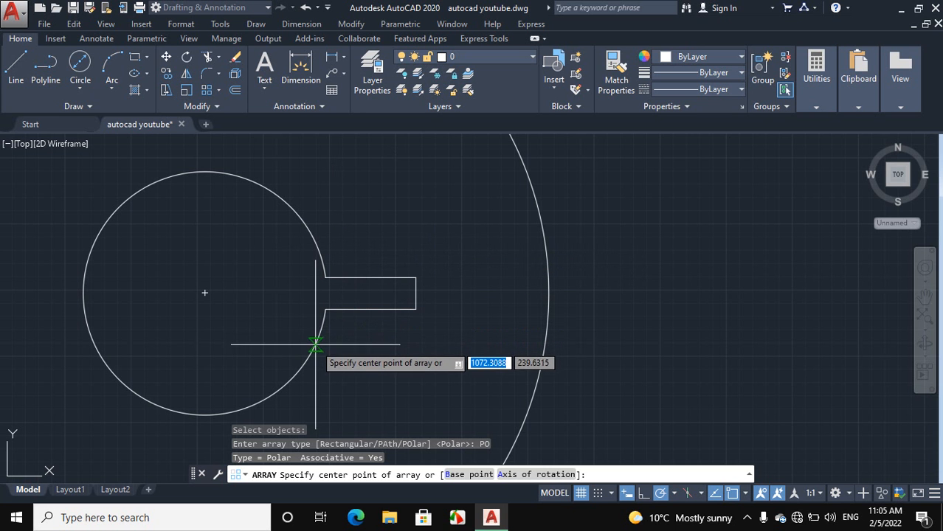
left_click(204, 293)
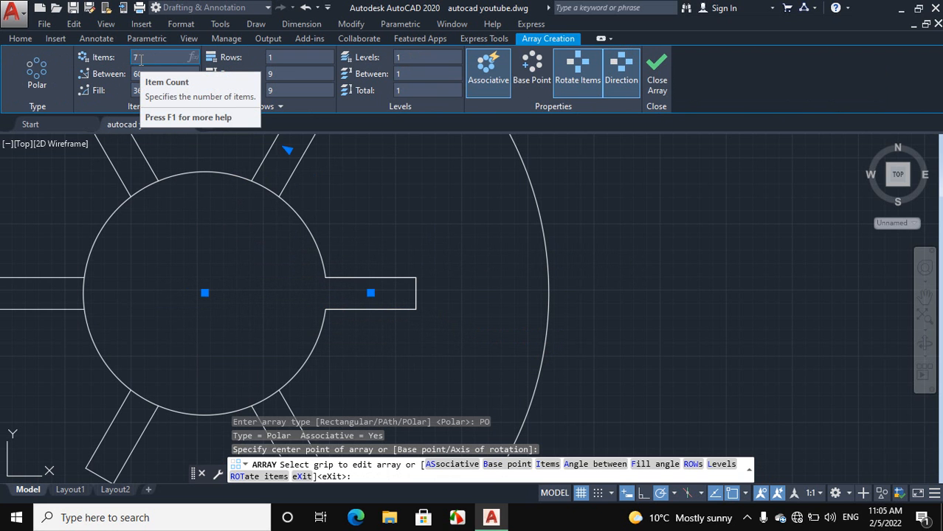
key("Return")
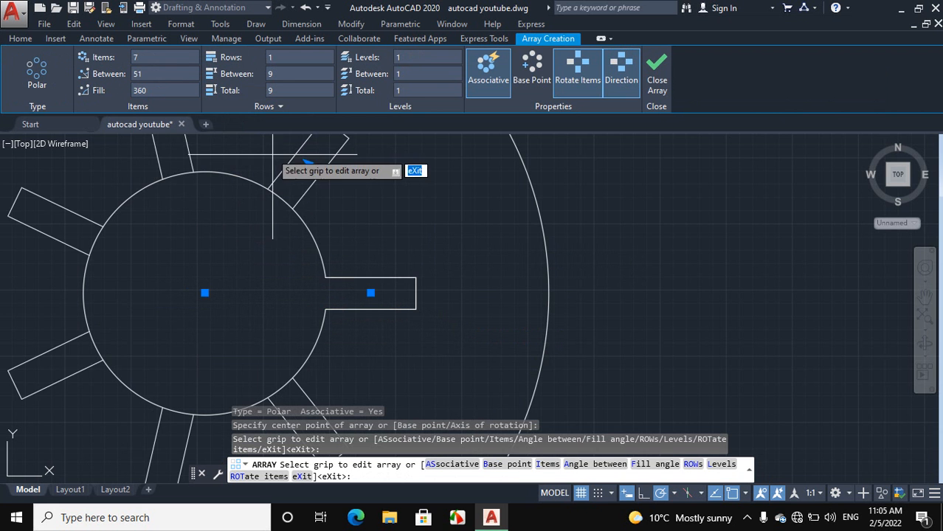
Compare the arrayed slots and their inner openings with the wheel in the reference drawing and end the array command
scroll(281, 203, "down", 8)
scroll(258, 225, "up", 8)
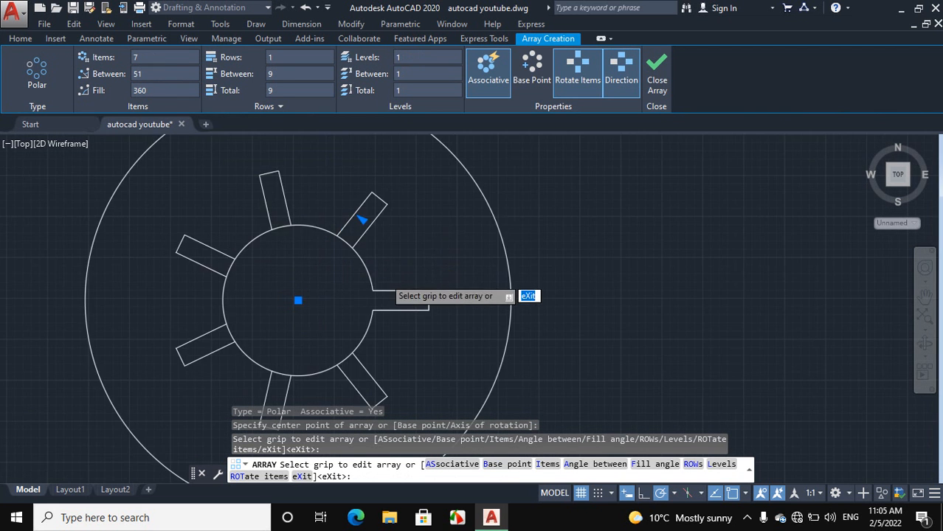
scroll(126, 295, "down", 12)
scroll(124, 293, "up", 8)
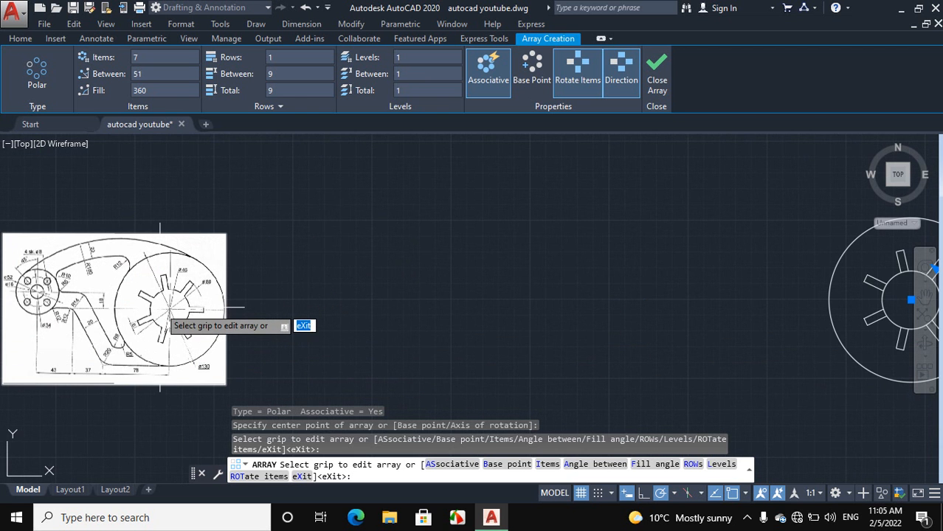
scroll(157, 304, "up", 4)
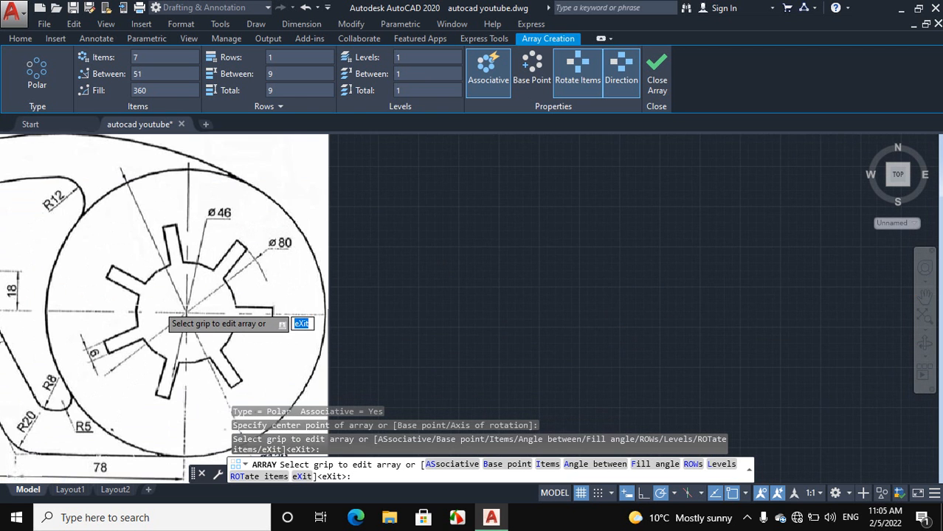
scroll(177, 267, "up", 3)
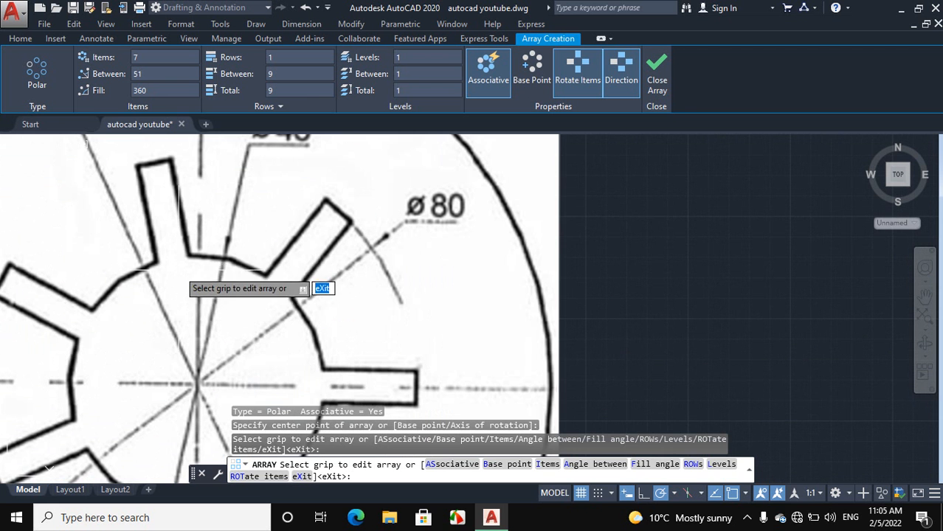
scroll(174, 262, "up", 2)
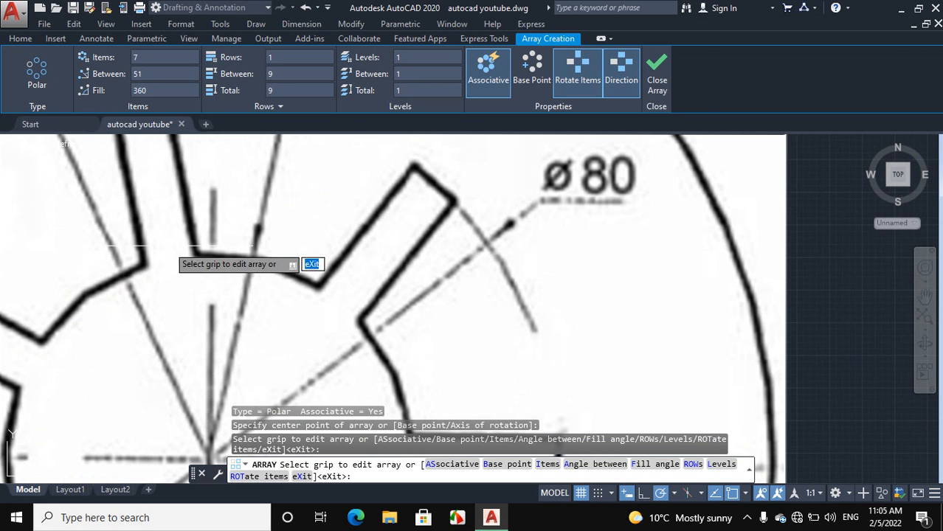
scroll(146, 287, "down", 7)
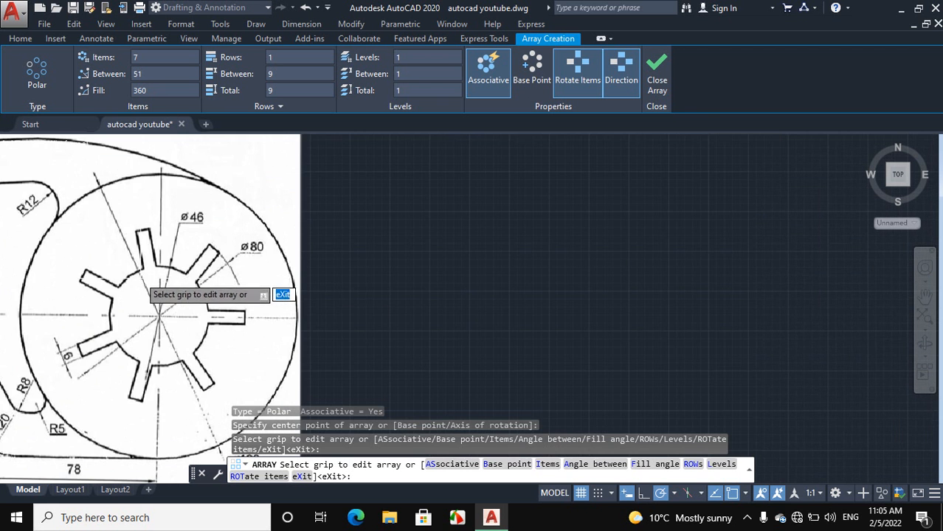
scroll(148, 288, "down", 5)
scroll(705, 301, "up", 5)
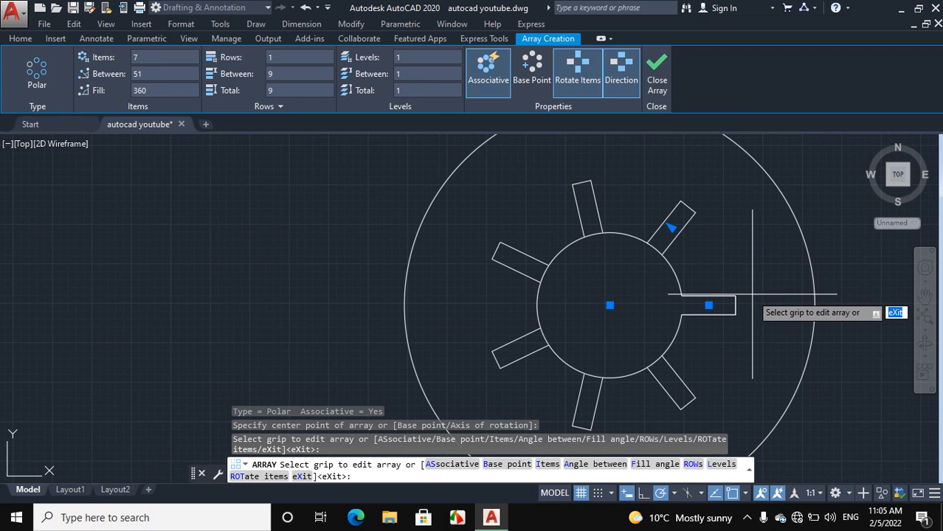
key("Escape")
Trim away the arcs of the 46 diameter circle that cross the inner openings of the six other slots
scroll(652, 276, "up", 2)
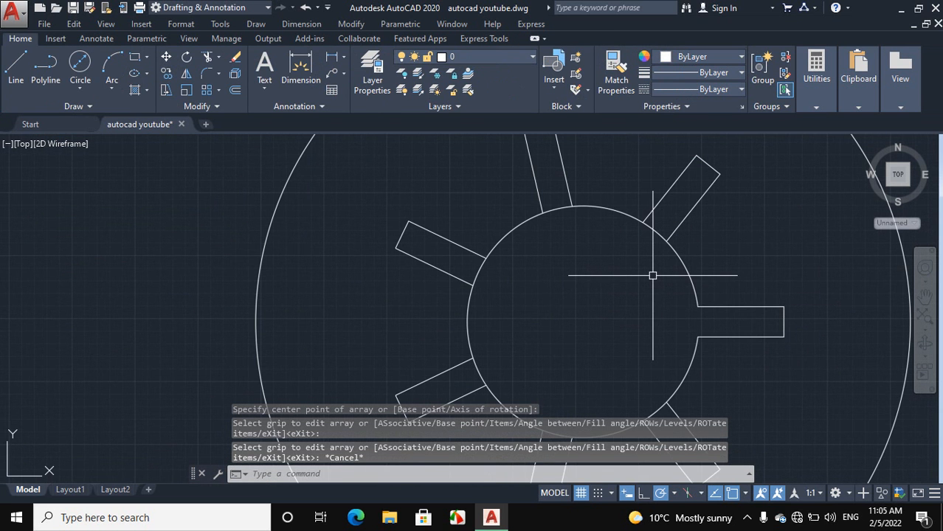
type("tr")
key("Return")
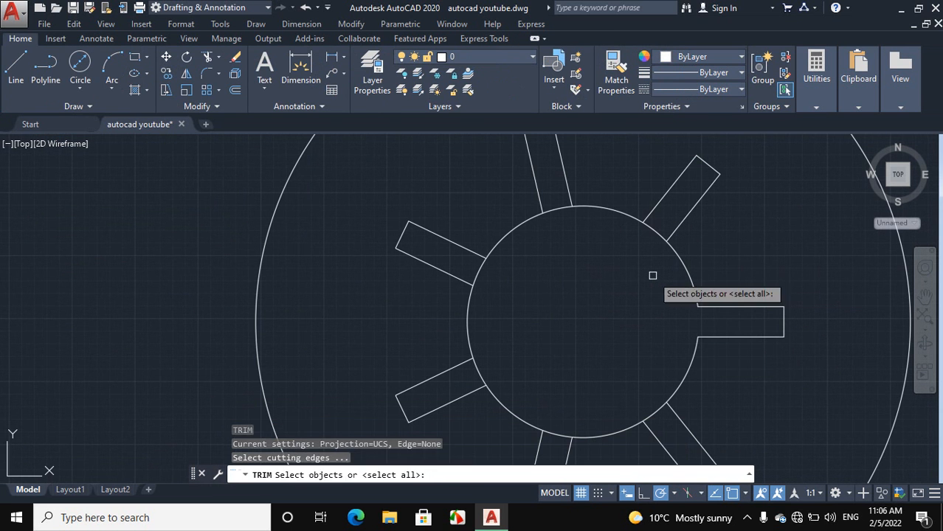
left_click(653, 230)
left_click(555, 209)
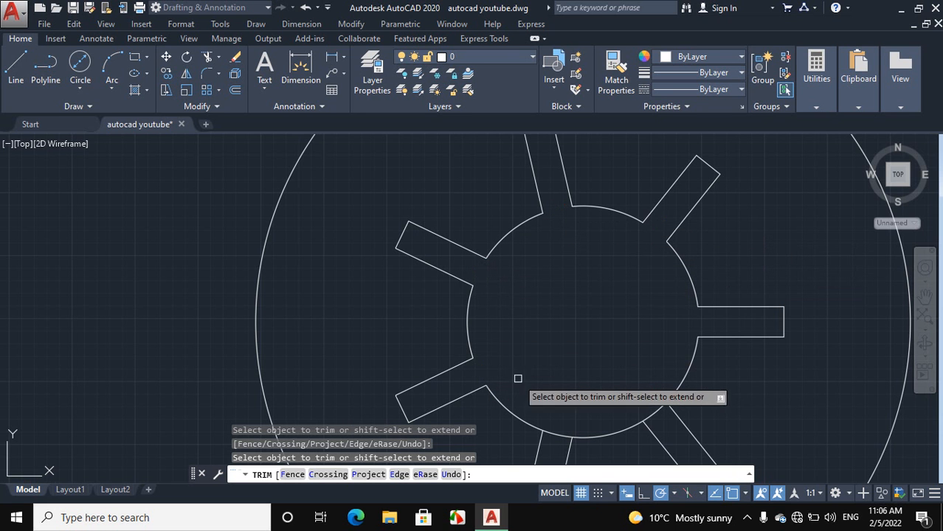
left_click(551, 436)
left_click(655, 414)
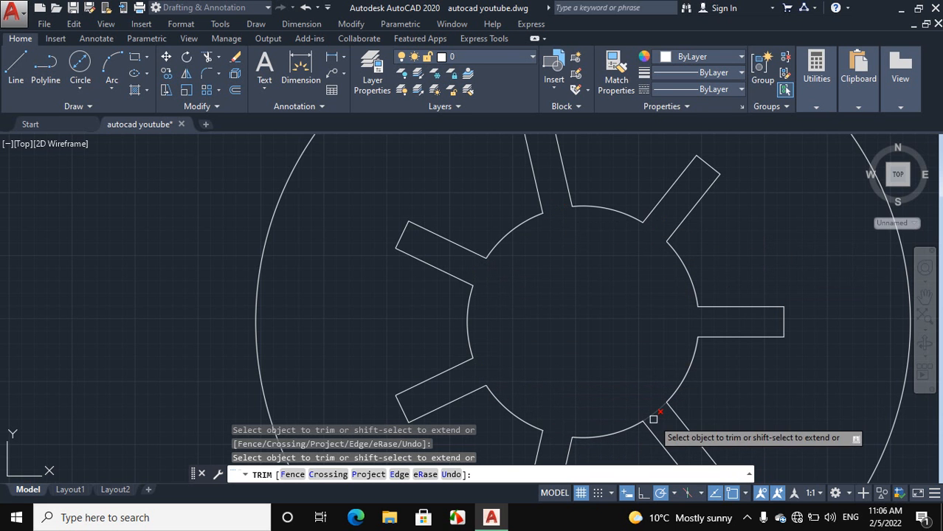
Examine the small hub's circle and hole diameters and its offsets from the wheel's centre in the reference drawing
scroll(573, 324, "down", 5)
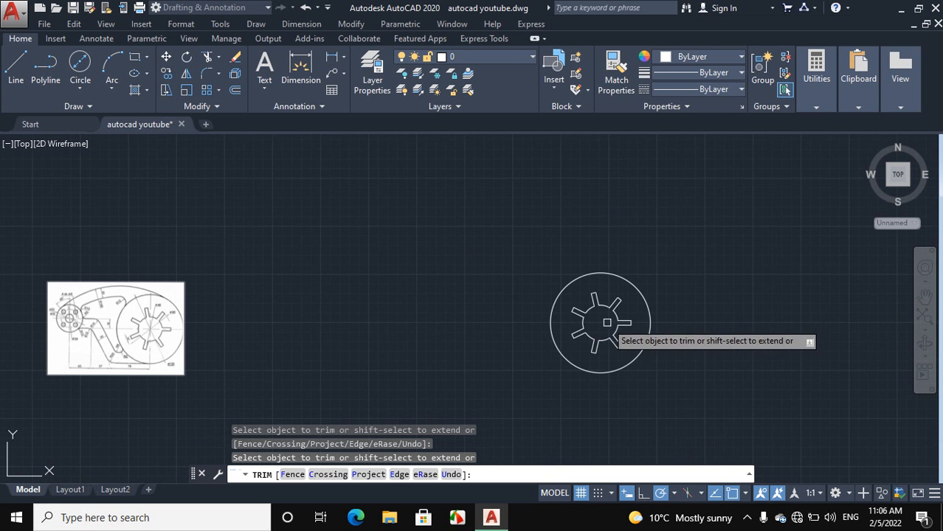
scroll(140, 343, "up", 5)
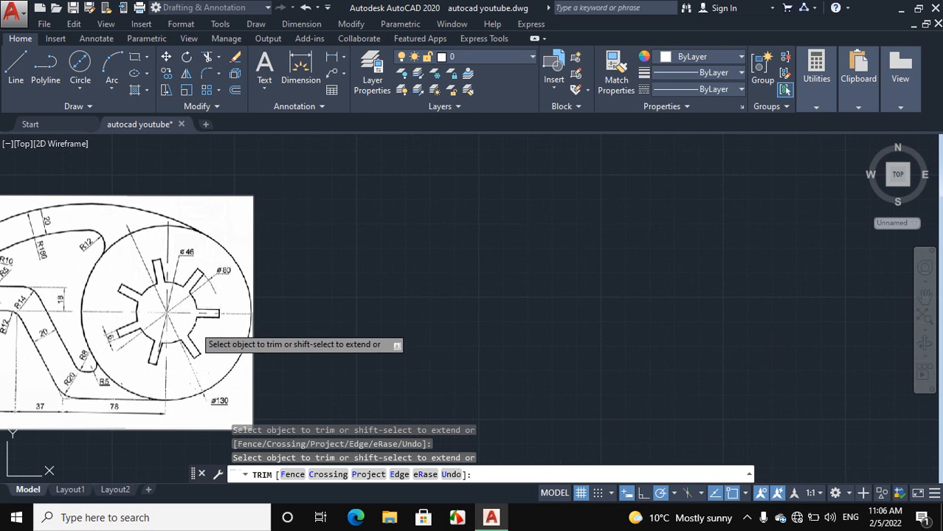
scroll(174, 339, "down", 2)
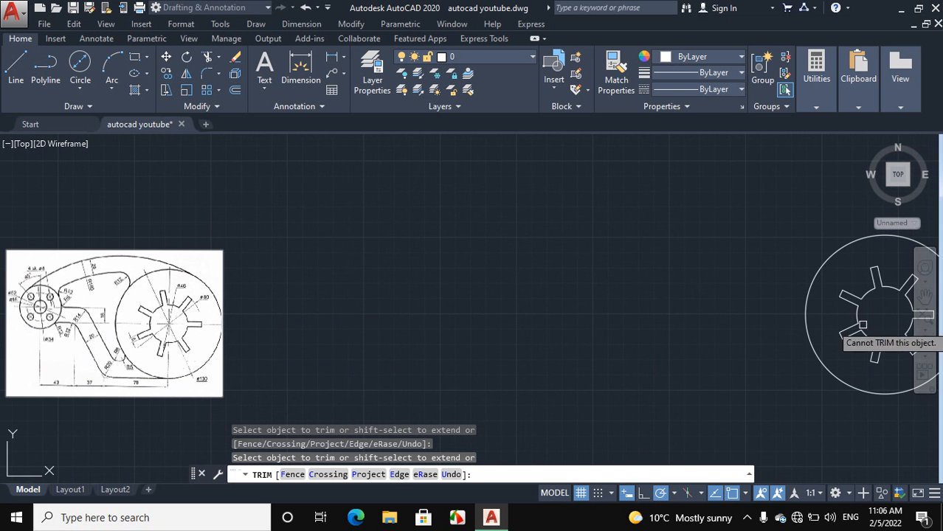
scroll(349, 305, "down", 6)
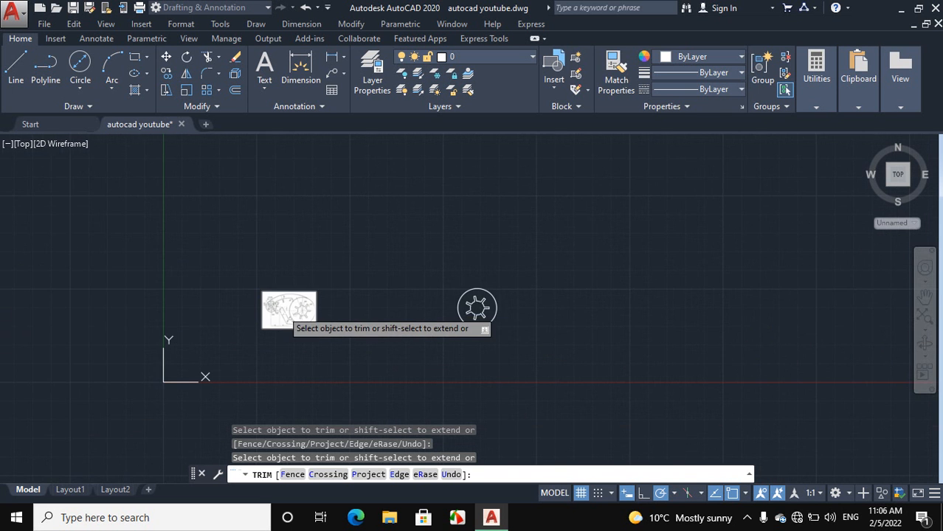
scroll(283, 309, "up", 6)
scroll(251, 305, "up", 6)
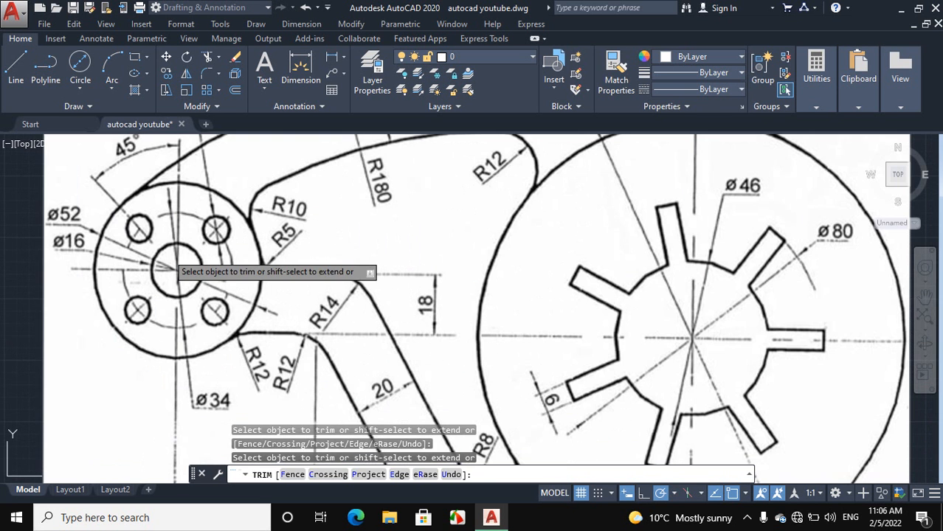
scroll(172, 260, "down", 4)
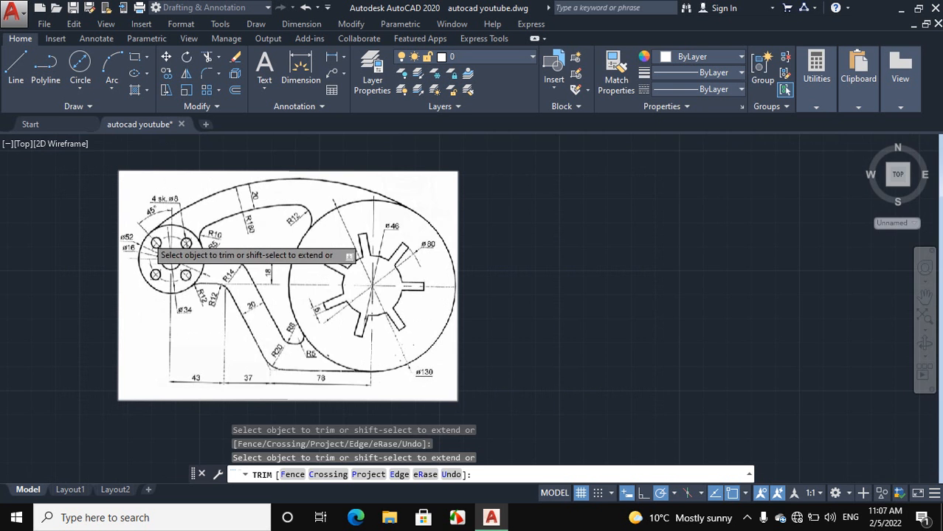
scroll(164, 244, "up", 4)
scroll(196, 289, "down", 2)
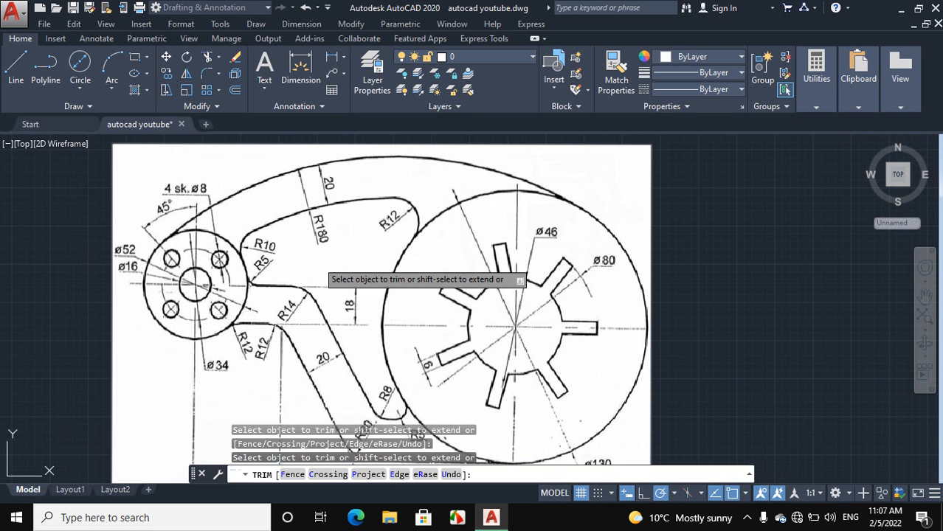
scroll(166, 270, "up", 2)
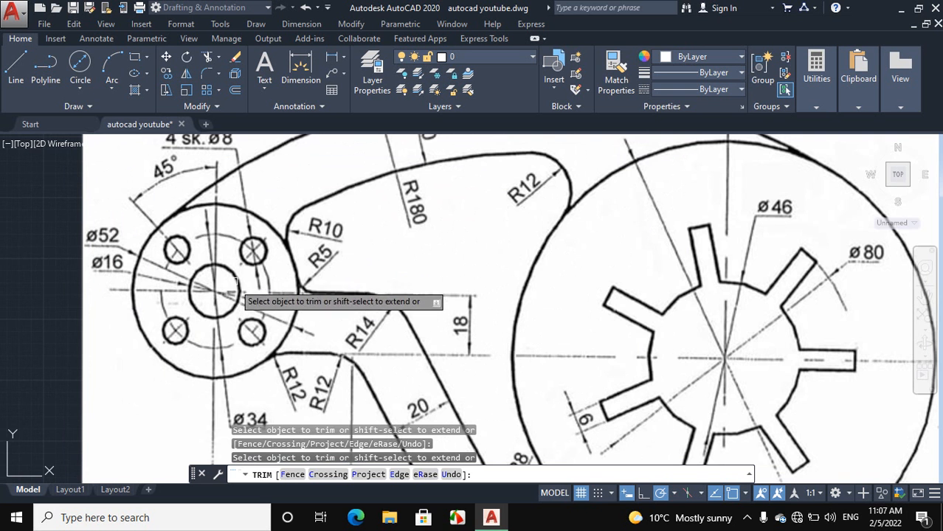
scroll(208, 294, "down", 2)
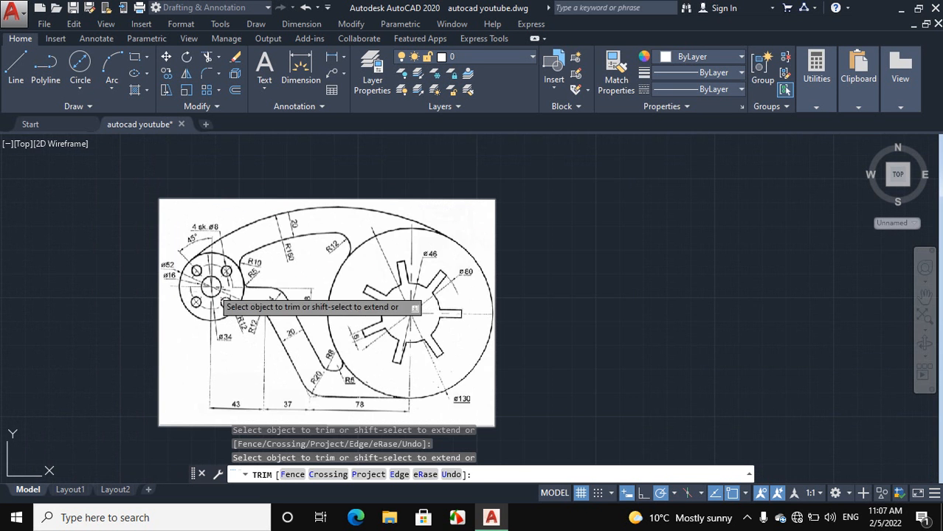
Check the horizontal dimension chain between the small hub and the wheel's centre in the reference drawing and end the trim command
scroll(292, 366, "up", 2)
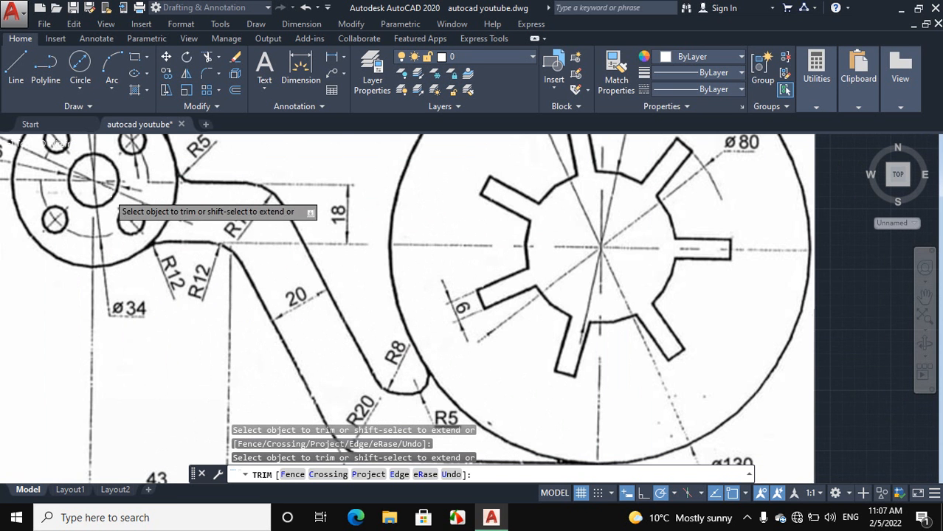
scroll(116, 211, "down", 4)
scroll(101, 202, "up", 3)
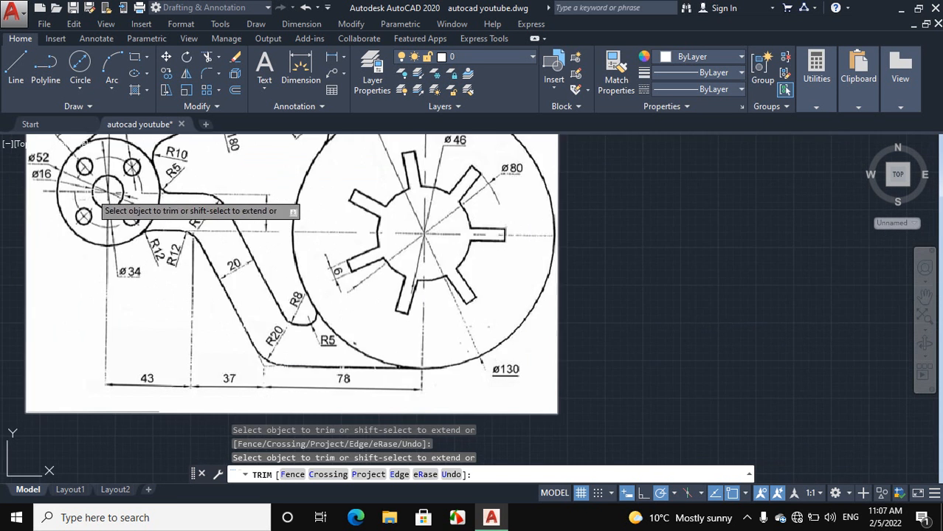
scroll(169, 352, "down", 3)
scroll(187, 389, "up", 2)
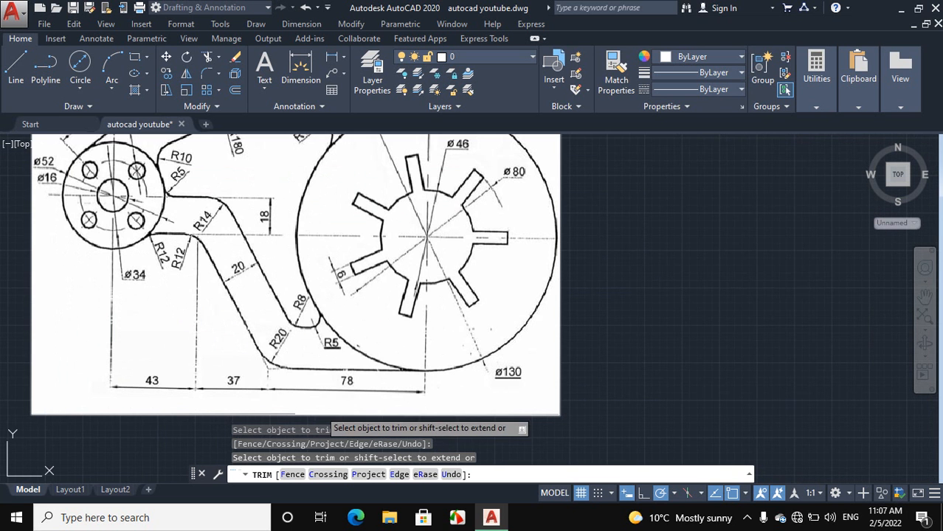
scroll(237, 372, "down", 2)
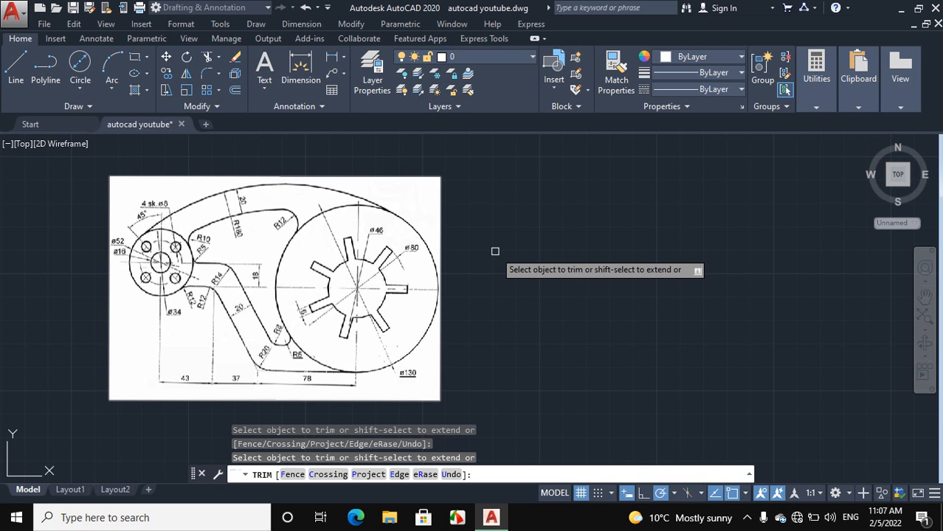
key("Escape")
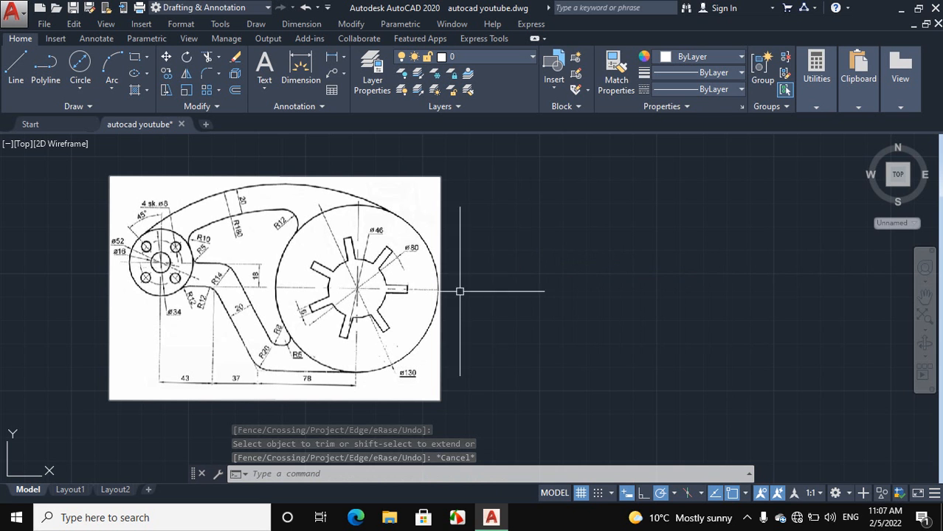
Compare the redrawn wheel with the reference drawing and examine the vertical offset between the hub's and wheel's centrelines
scroll(306, 290, "down", 4)
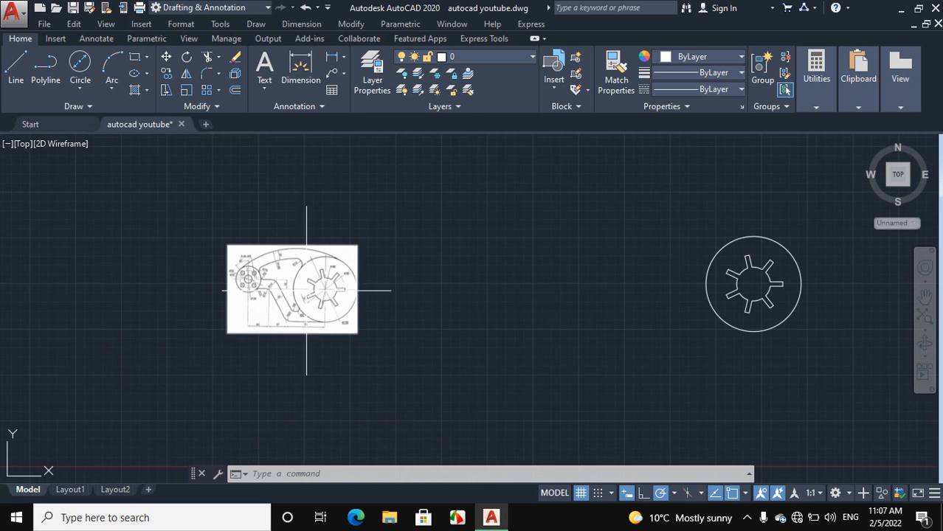
scroll(278, 285, "up", 6)
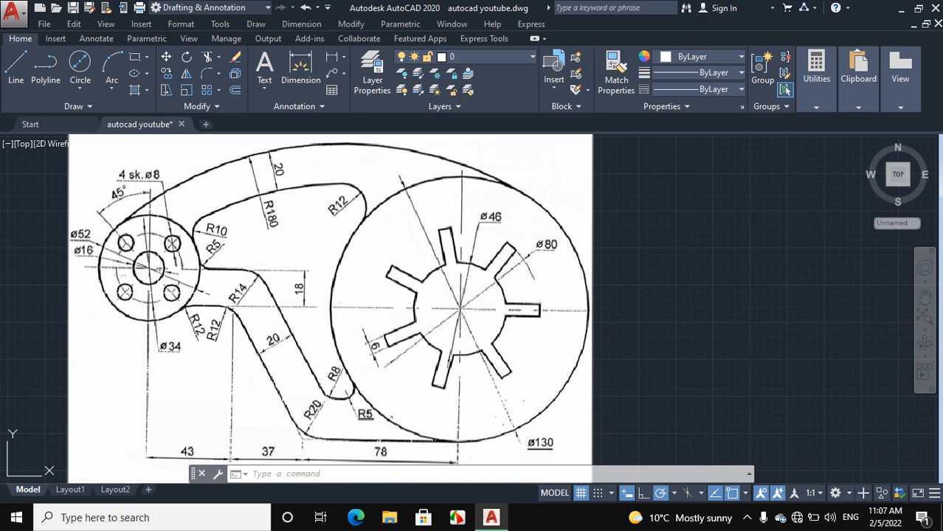
scroll(272, 341, "down", 4)
scroll(284, 409, "up", 2)
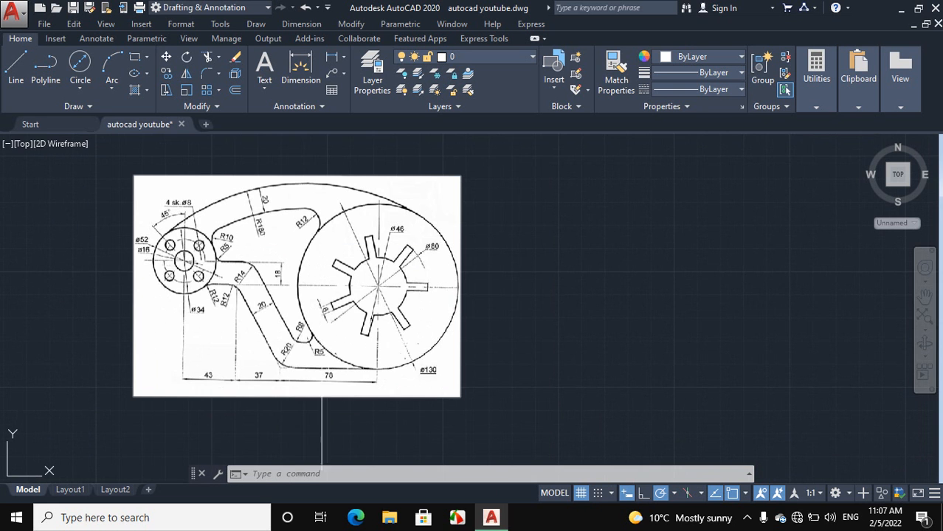
scroll(334, 384, "up", 4)
scroll(422, 283, "down", 2)
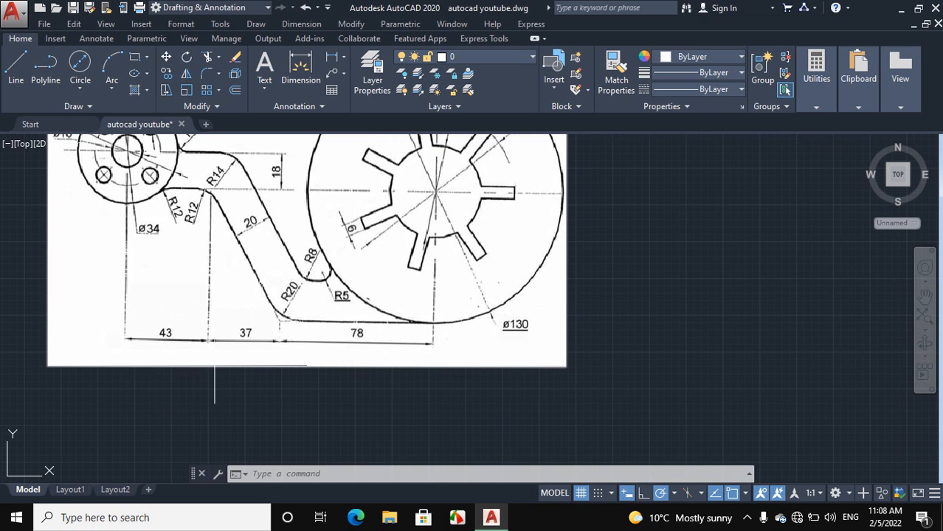
scroll(215, 367, "down", 4)
scroll(203, 236, "up", 4)
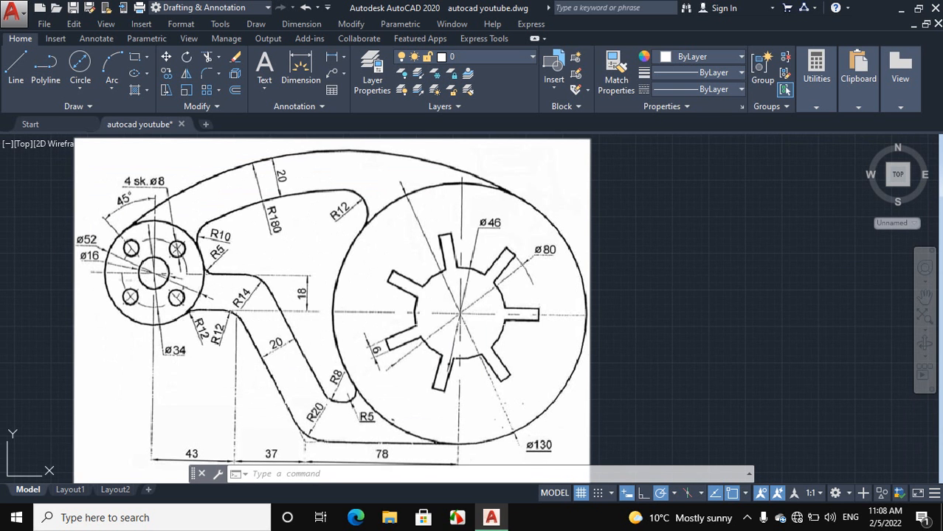
scroll(454, 314, "up", 4)
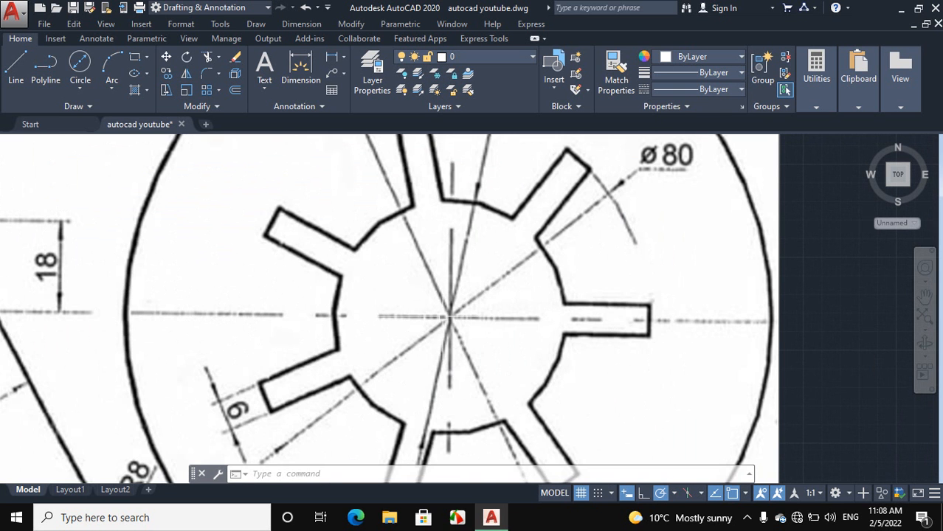
scroll(450, 316, "down", 4)
scroll(269, 330, "up", 4)
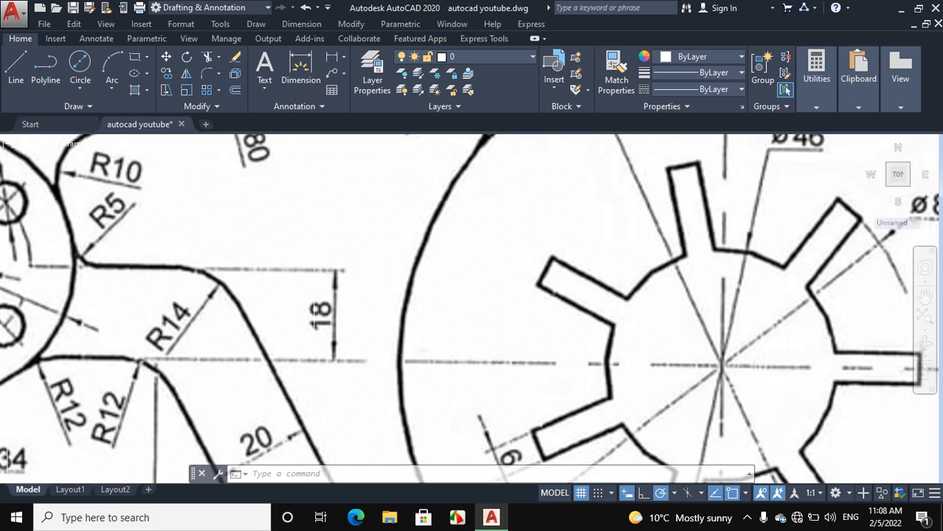
scroll(317, 310, "down", 5)
scroll(155, 299, "up", 4)
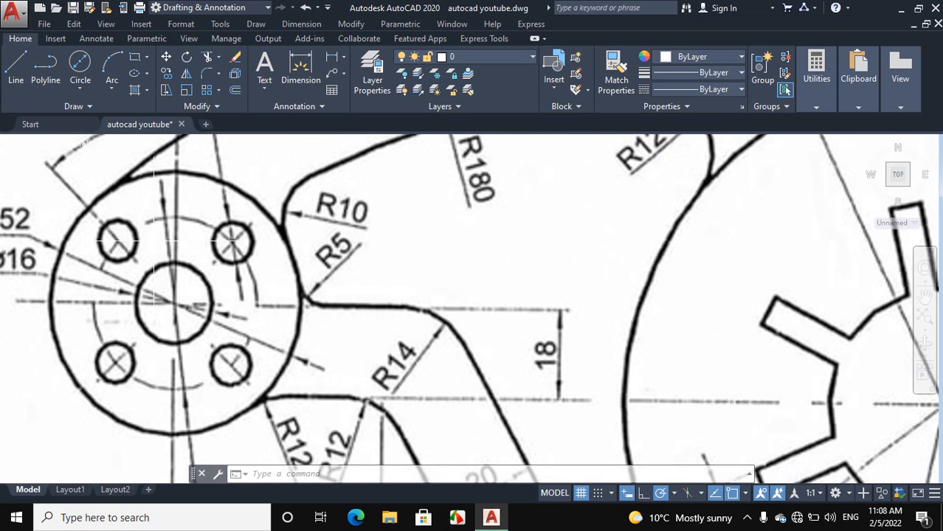
scroll(175, 303, "down", 8)
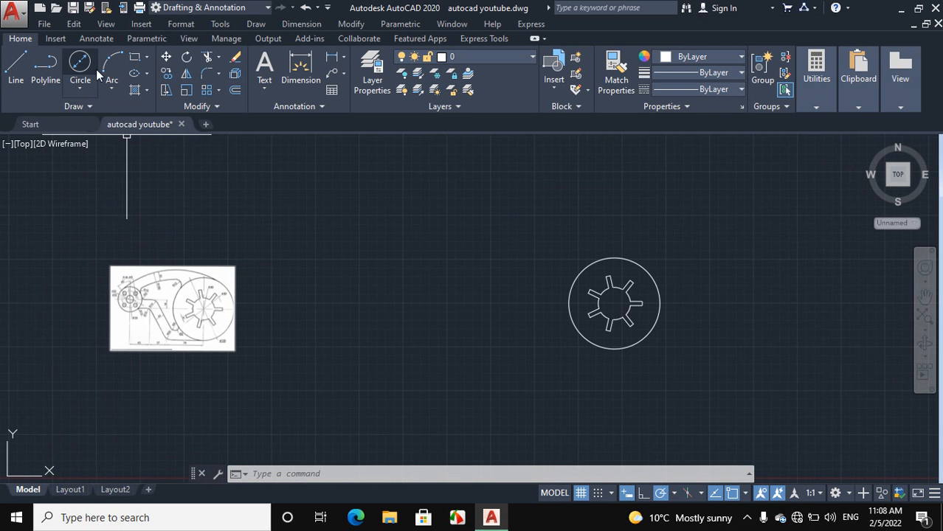
Draw connected horizontal construction lines of 78, 37 and 43 leftward (180°) from the wheel's centre
left_click(16, 66)
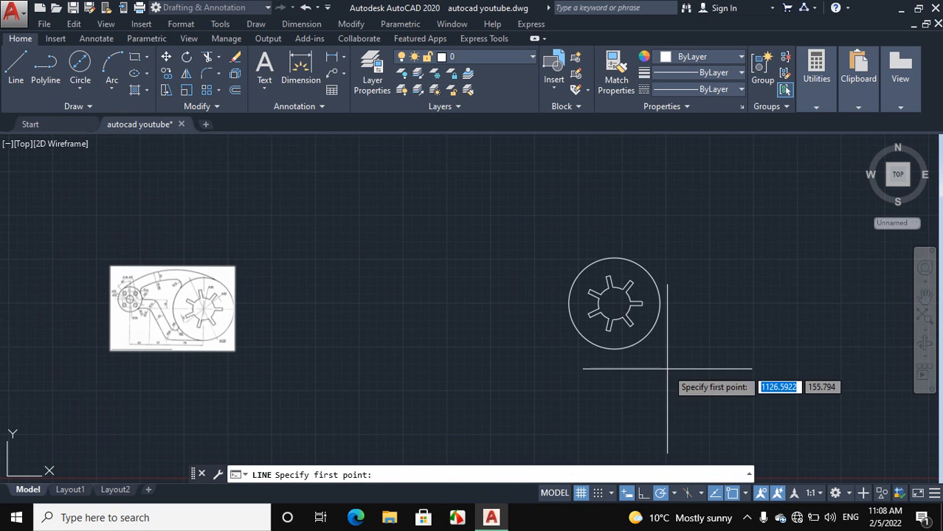
scroll(668, 377, "up", 2)
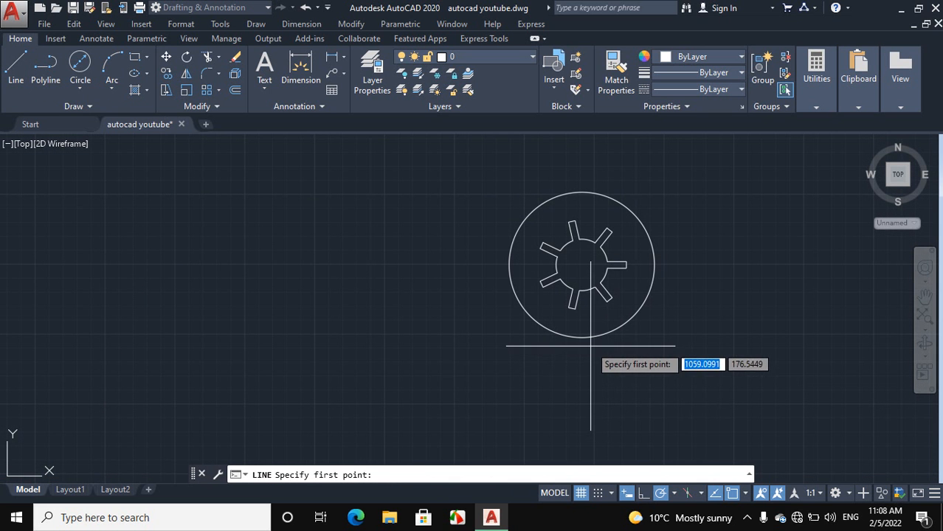
left_click(582, 264)
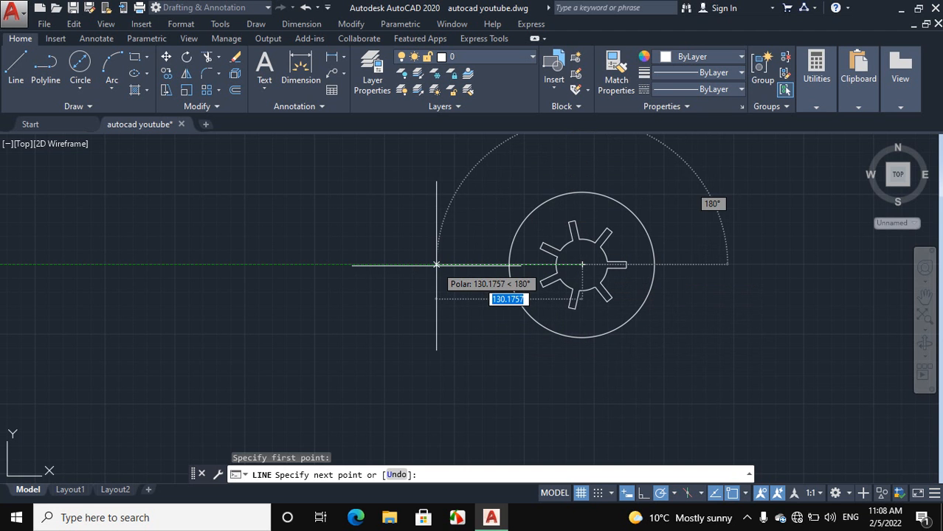
type("78")
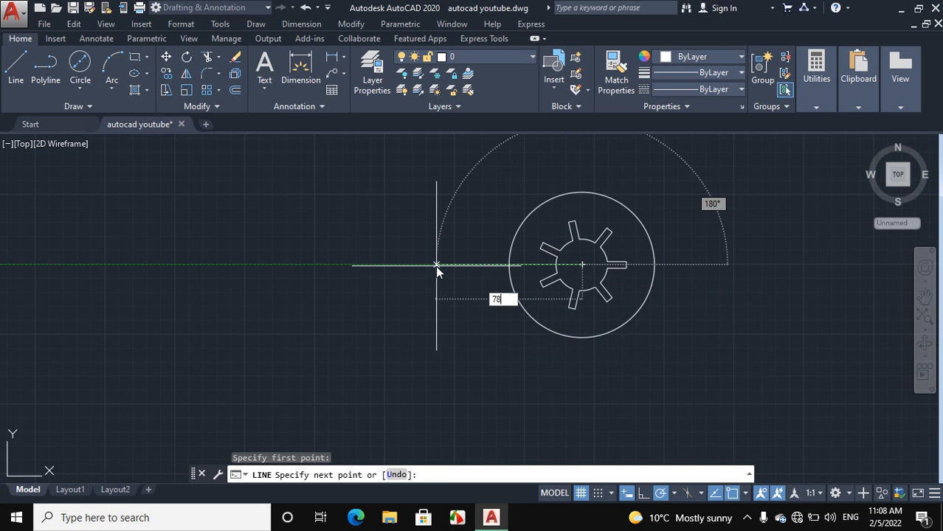
key("Return")
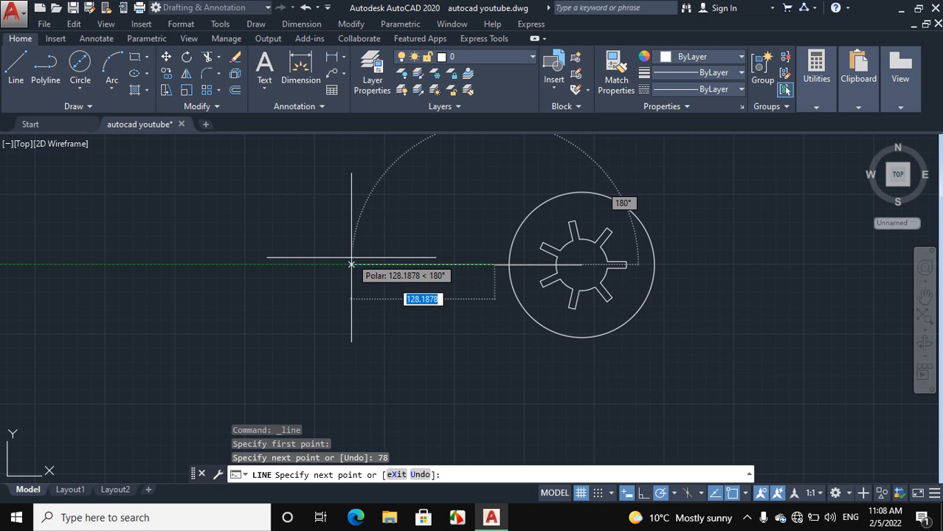
type("37")
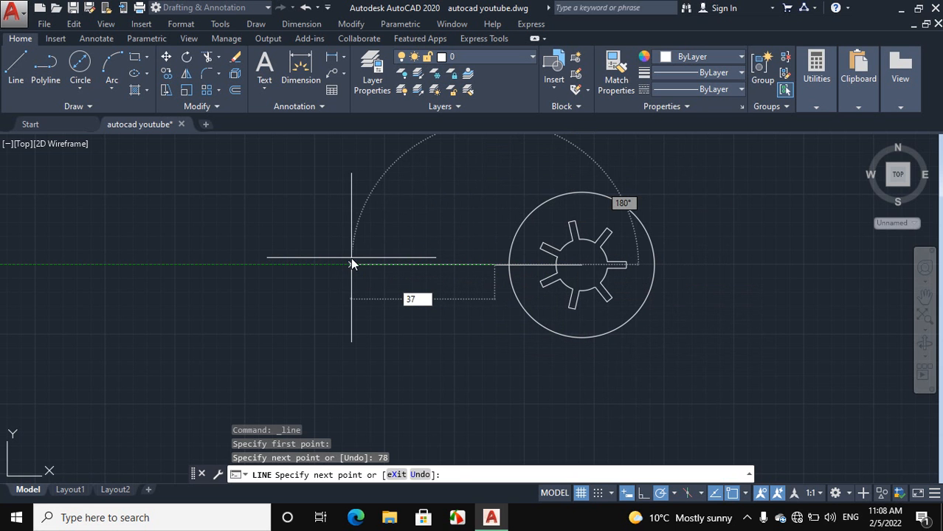
key("Return")
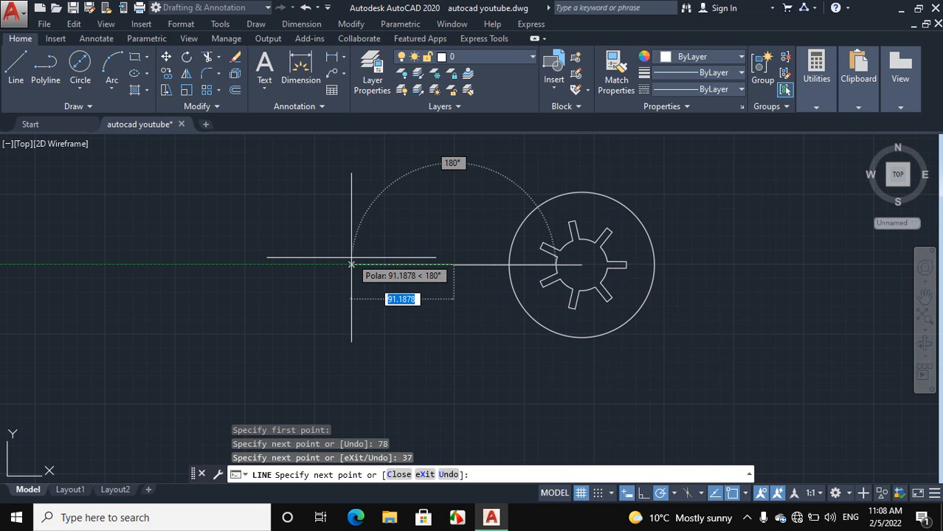
scroll(332, 264, "up", 2)
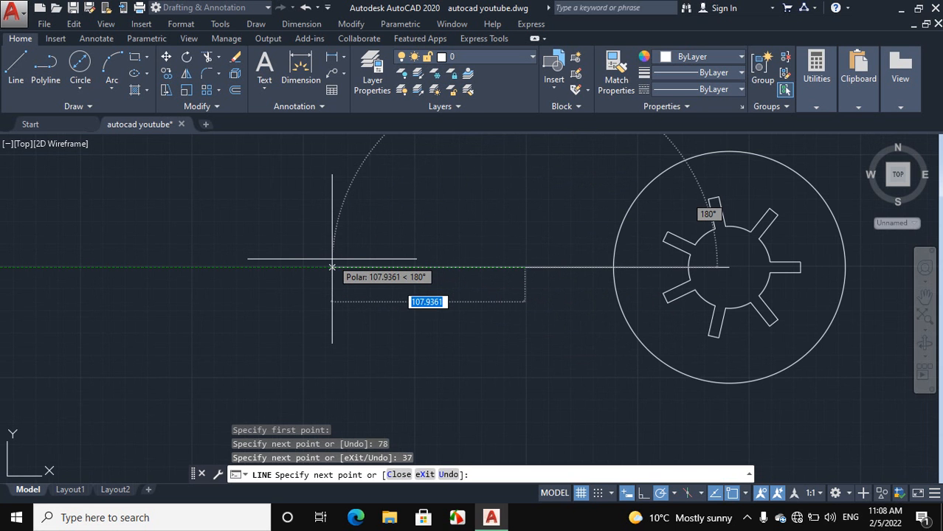
type("43")
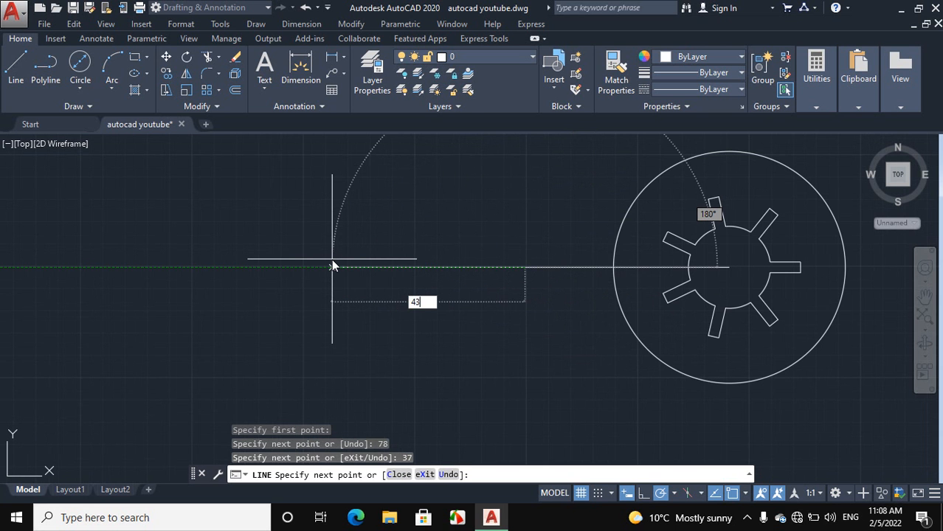
key("Return")
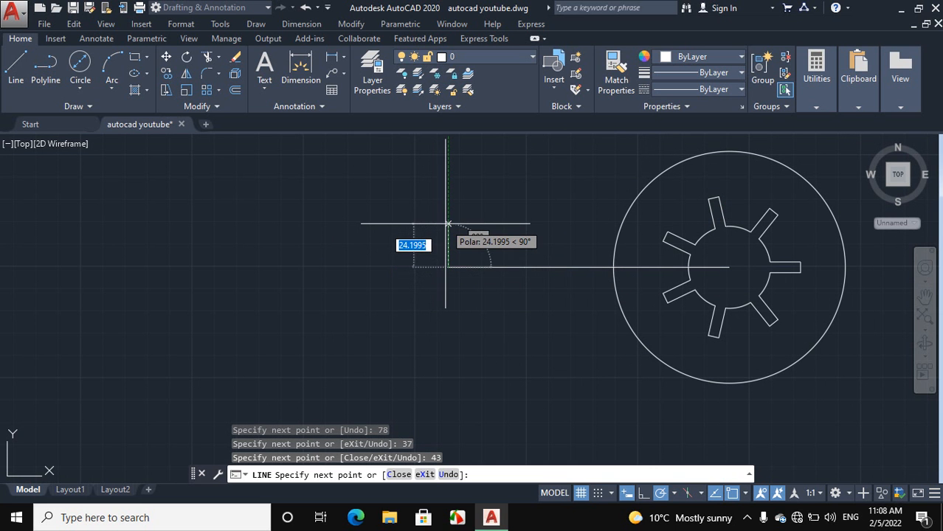
Continue from the end of the horizontal lines with an 18 long vertical line upward and end the line command
type("1")
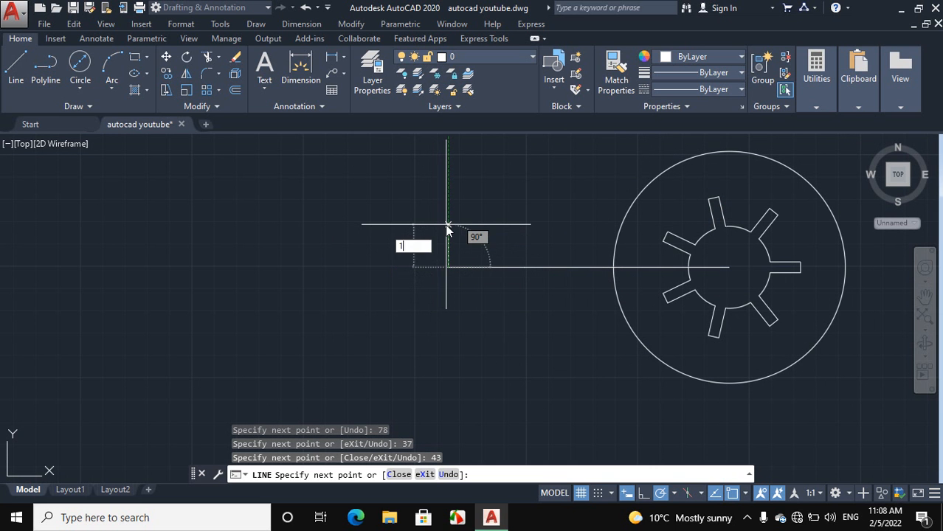
type("8")
key("Return")
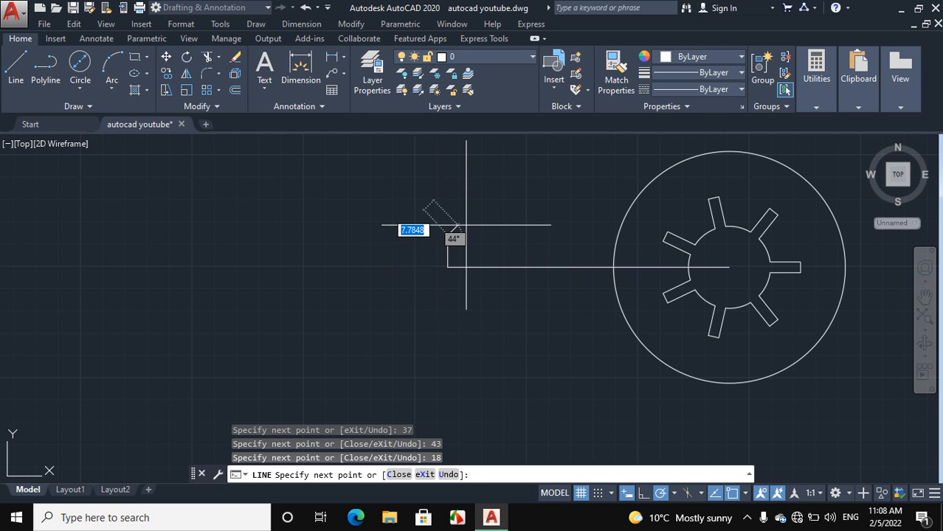
right_click(488, 223)
left_click(502, 245)
Examine the small hub's outer circle, centre hole and four-hole pattern dimensions in the reference drawing
scroll(501, 253, "down", 4)
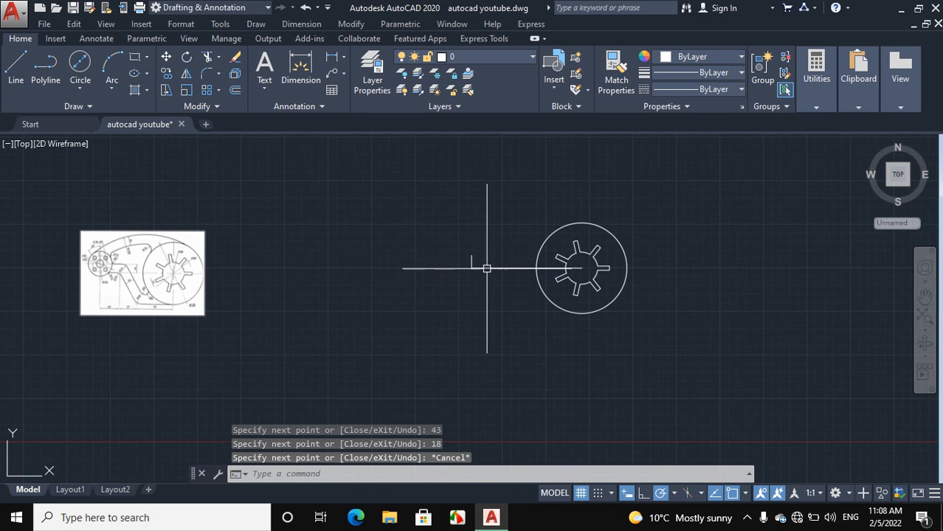
scroll(87, 255, "up", 6)
scroll(95, 268, "up", 2)
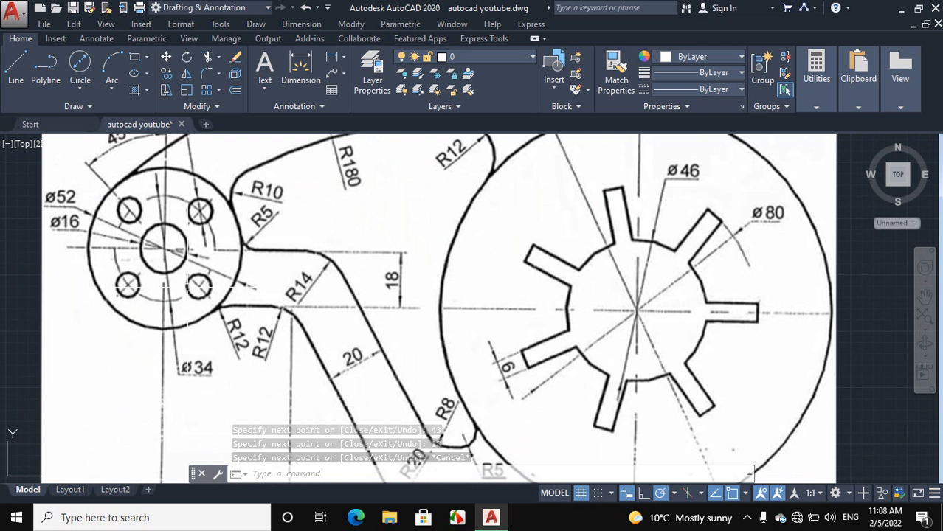
scroll(354, 284, "down", 8)
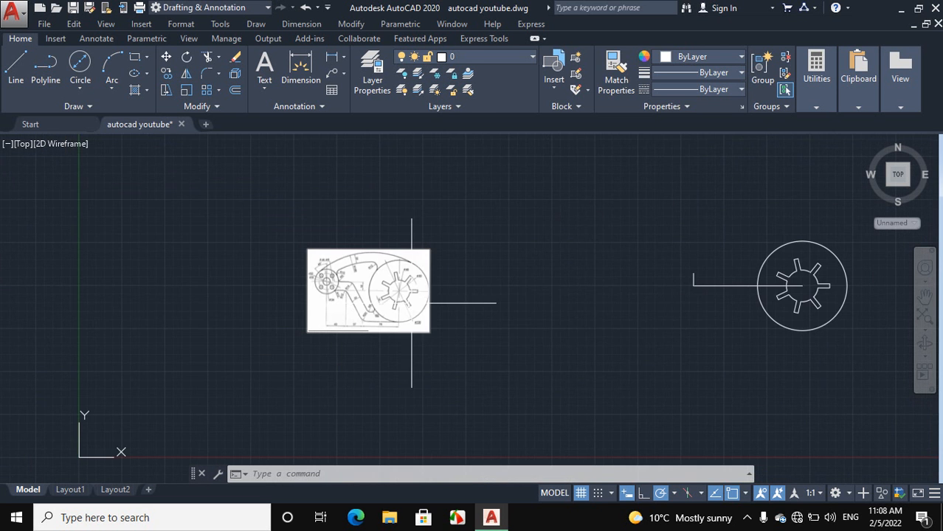
scroll(688, 285, "up", 2)
scroll(72, 287, "up", 4)
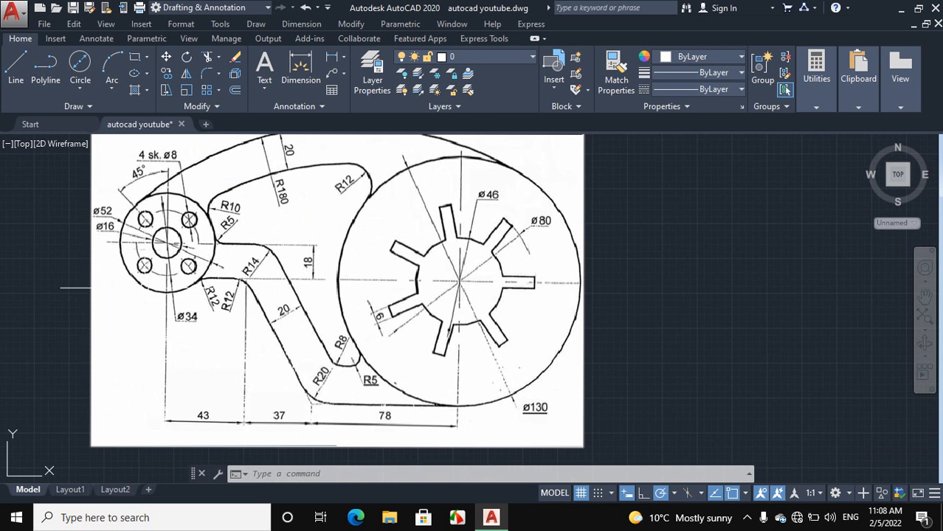
scroll(92, 255, "up", 4)
scroll(41, 251, "down", 2)
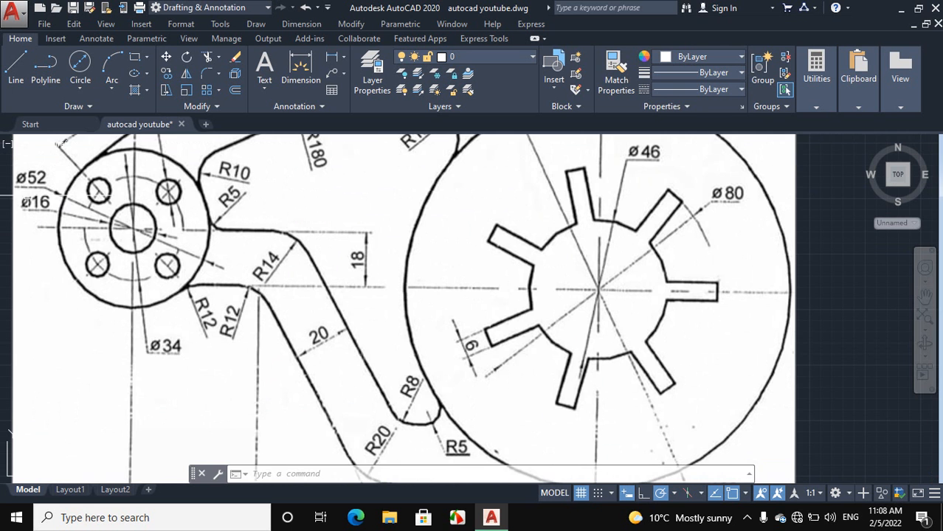
scroll(33, 199, "down", 4)
scroll(33, 207, "up", 4)
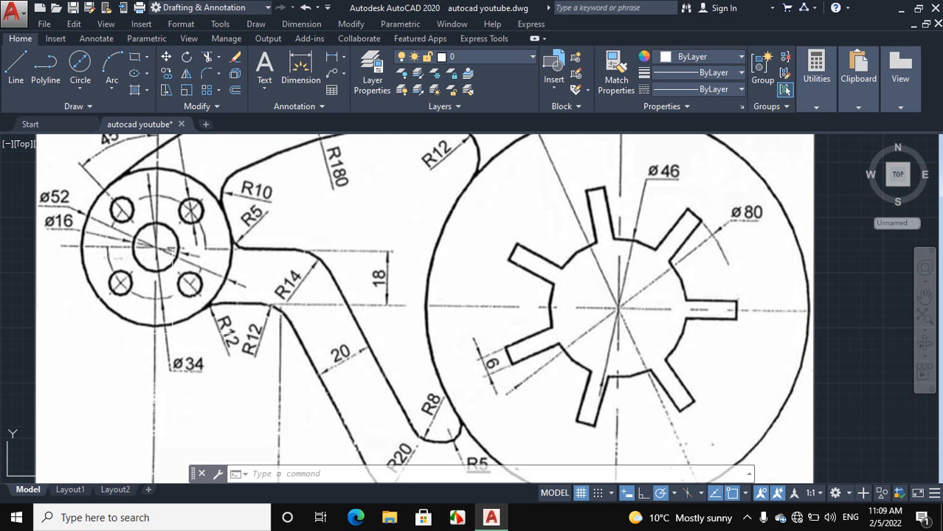
Draw the hub's outer circle with a diameter of 52, centred on the upper end of the 18 long vertical construction line
scroll(176, 365, "down", 6)
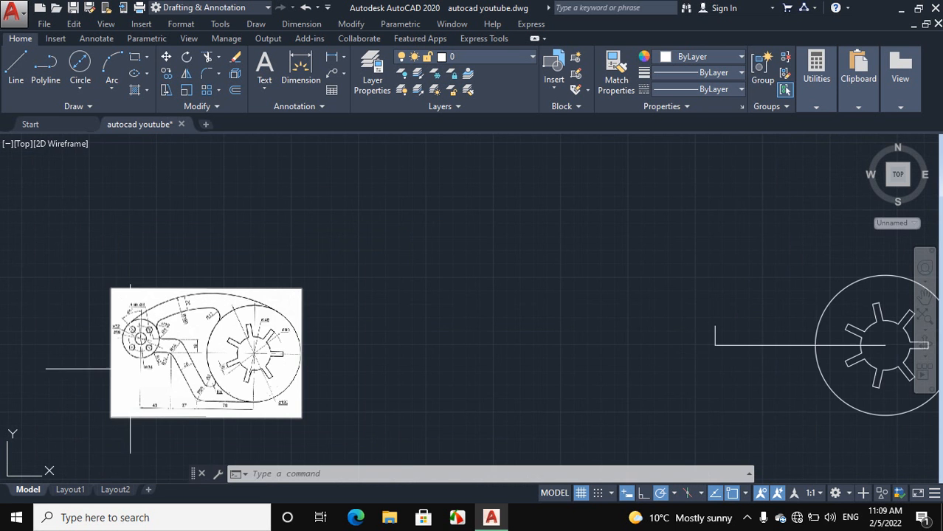
scroll(650, 368, "down", 2)
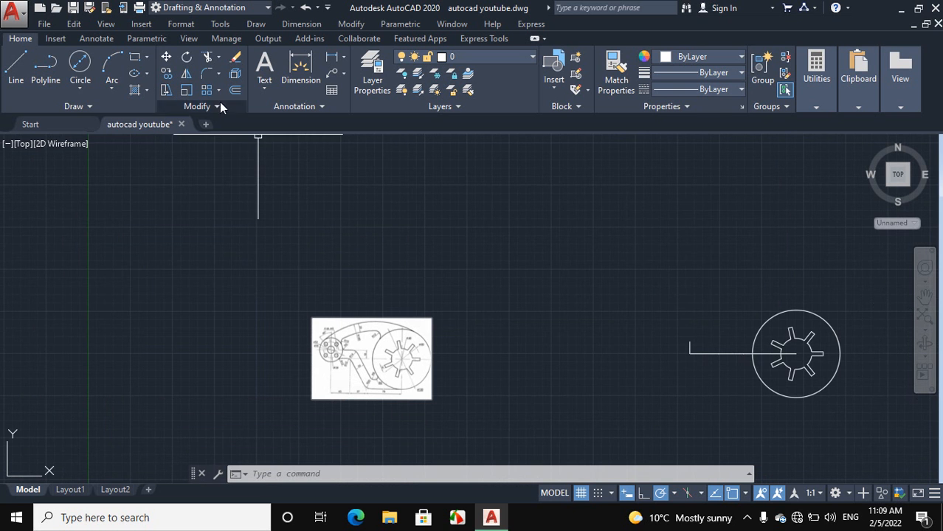
left_click(83, 87)
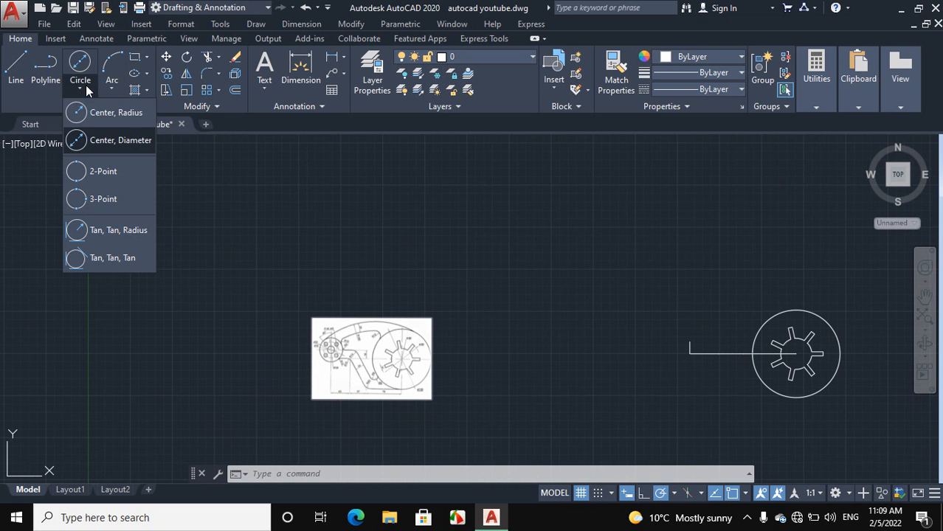
left_click(103, 140)
scroll(689, 365, "up", 4)
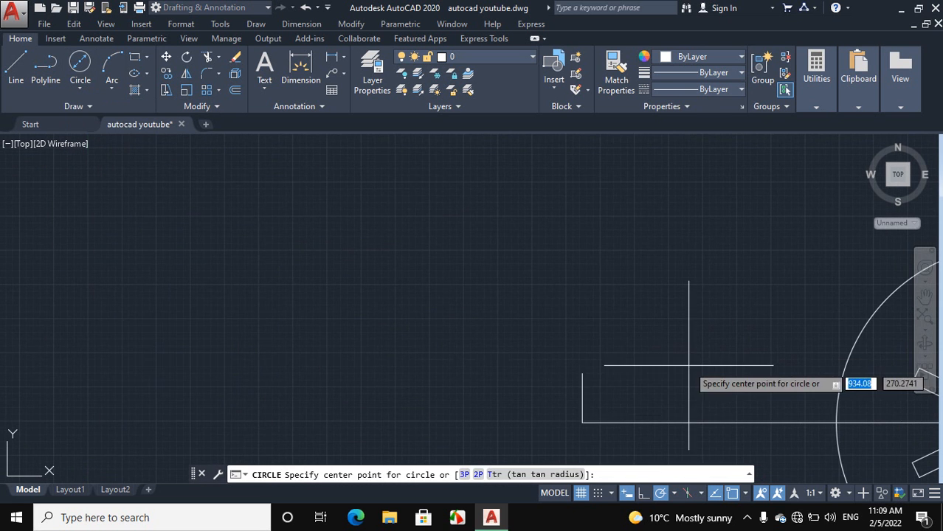
left_click(583, 375)
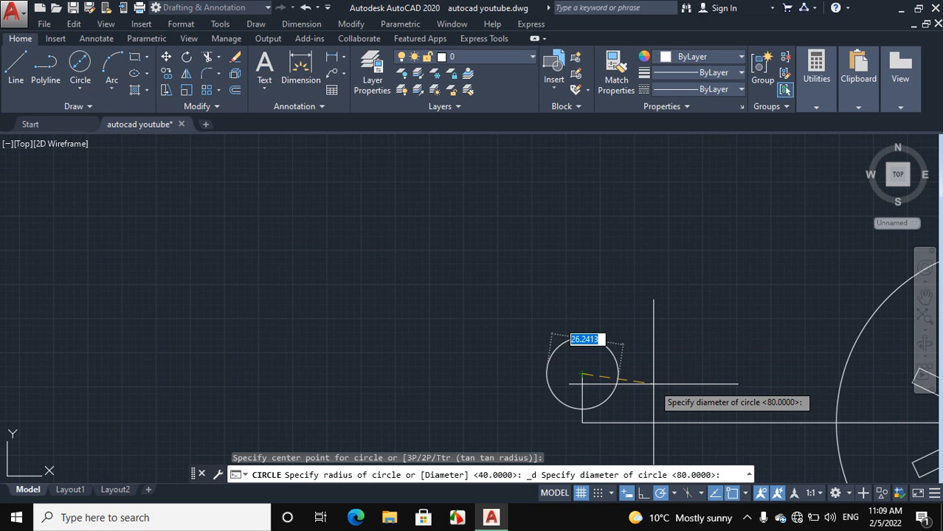
type("52")
key("Return")
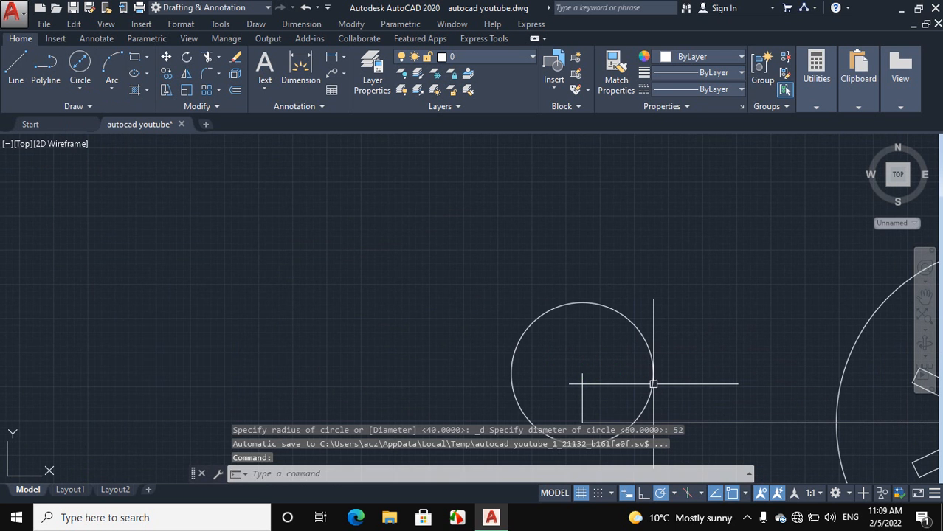
Draw the hub's centre hole as a concentric circle with a diameter of 16
left_click(74, 84)
left_click(112, 140)
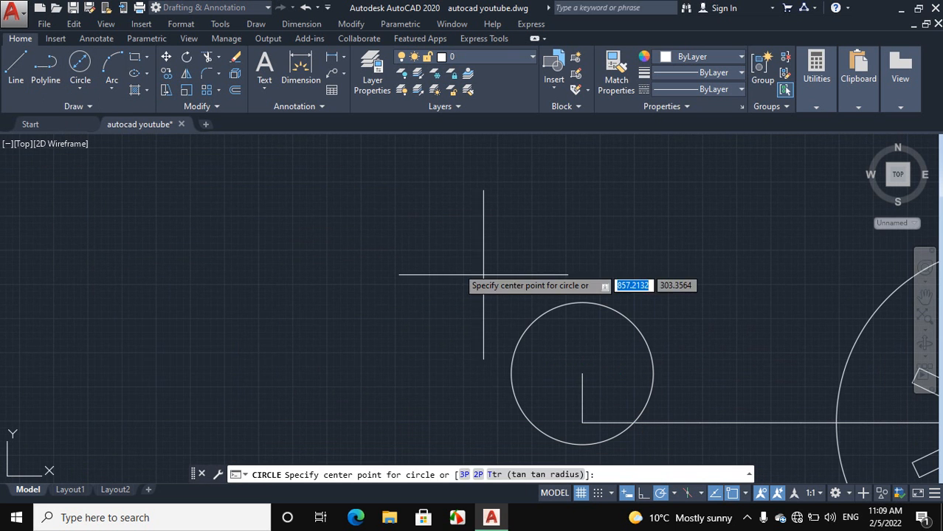
left_click(583, 374)
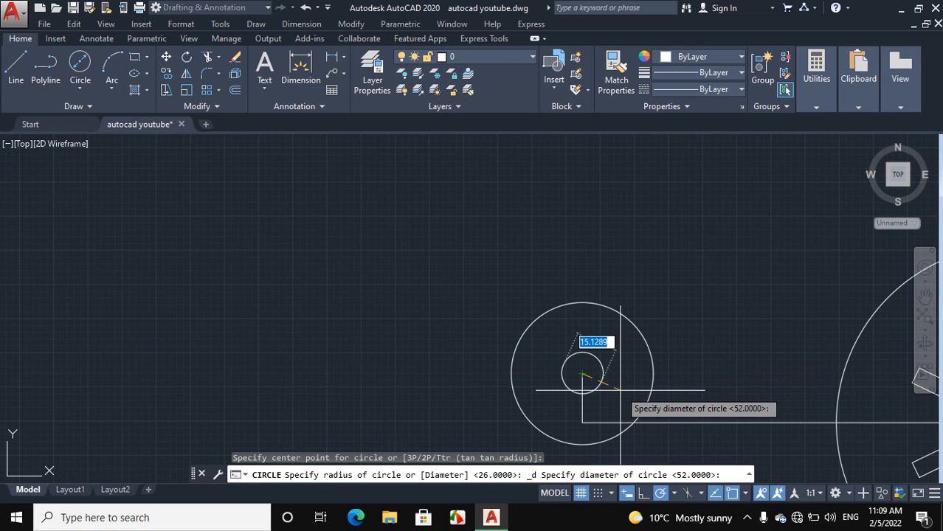
type("16")
key("Return")
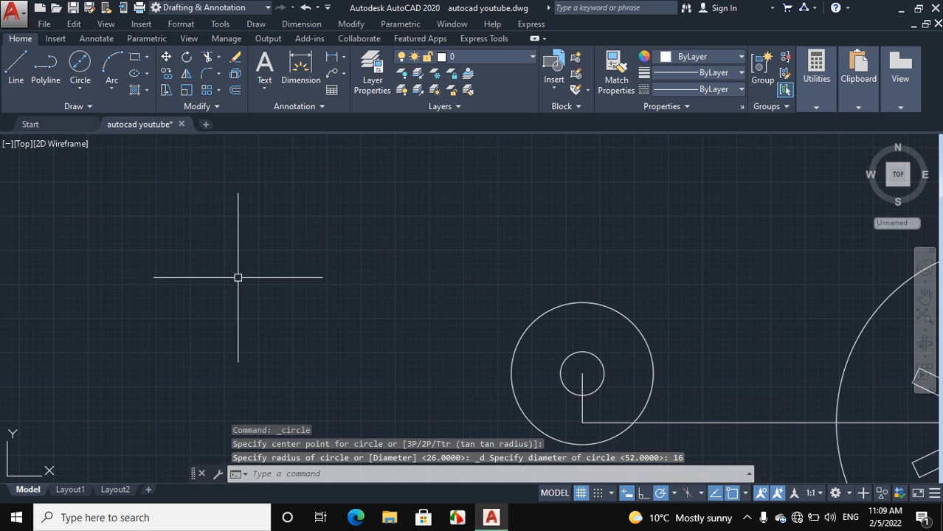
Add a concentric circle with a diameter of 34 as the pitch circle for the hub's small holes
left_click(82, 88)
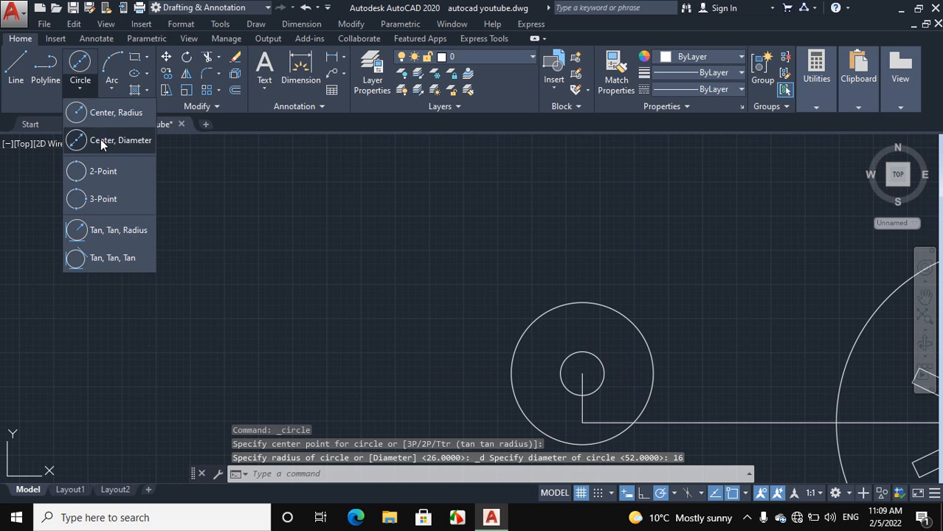
left_click(101, 141)
left_click(582, 374)
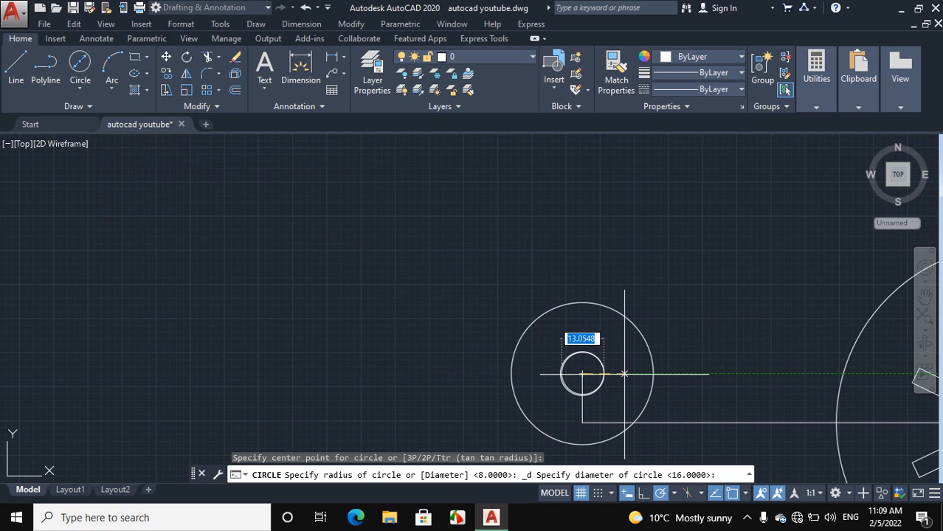
type("34")
key("Return")
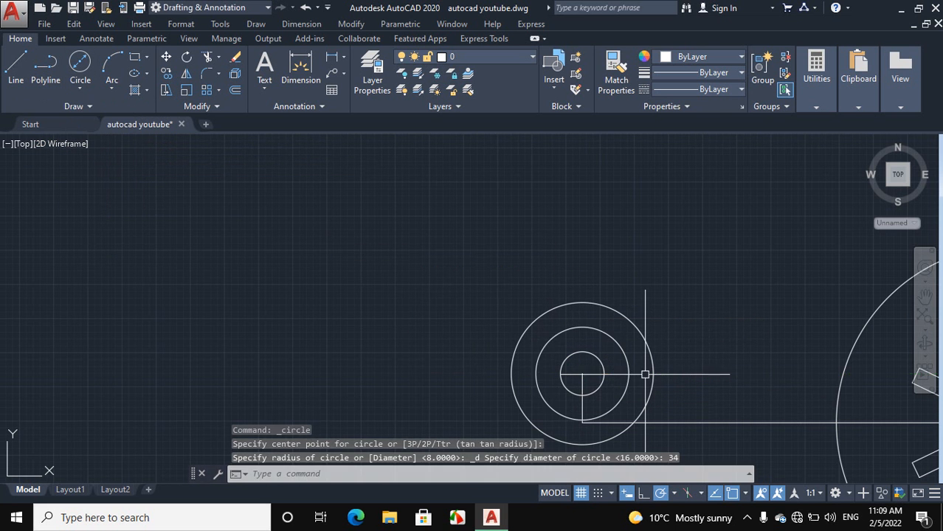
Draw a small hole circle with a diameter of 8, centred on the right quadrant of the hub's 34 diameter circle
scroll(650, 375, "down", 3)
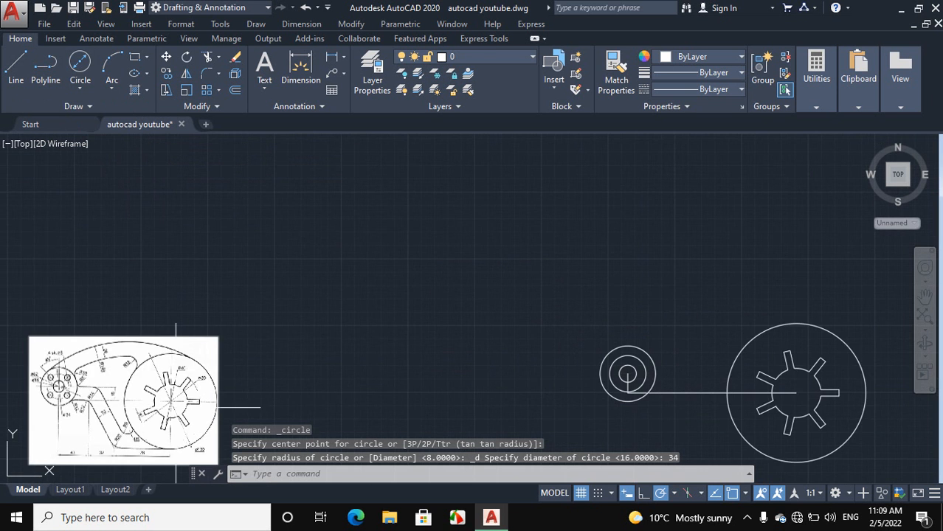
scroll(198, 400, "down", 4)
scroll(152, 397, "up", 6)
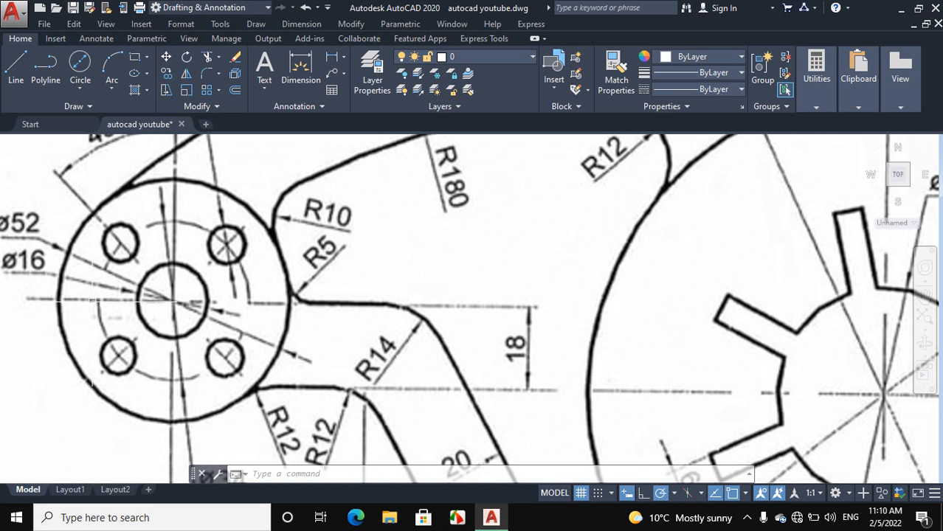
scroll(90, 299, "down", 5)
scroll(516, 339, "down", 1)
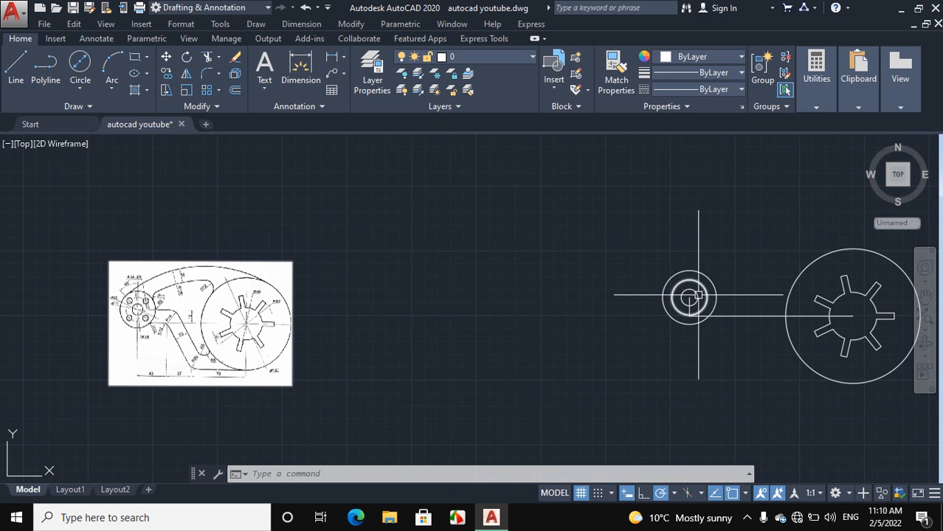
scroll(738, 295, "up", 6)
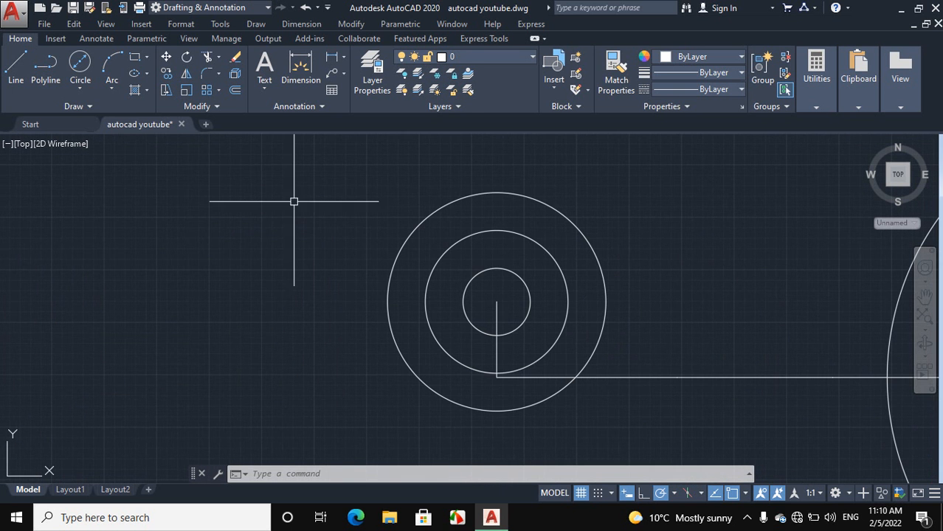
left_click(83, 89)
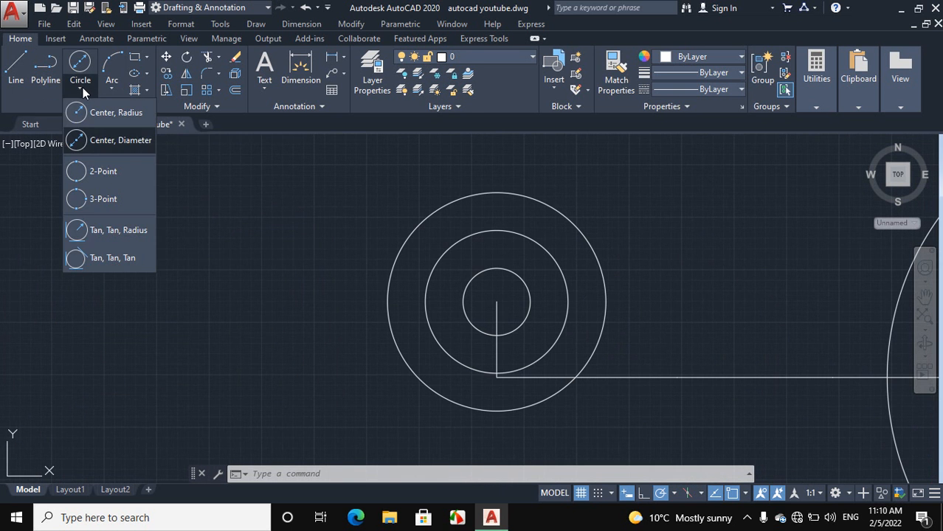
left_click(112, 141)
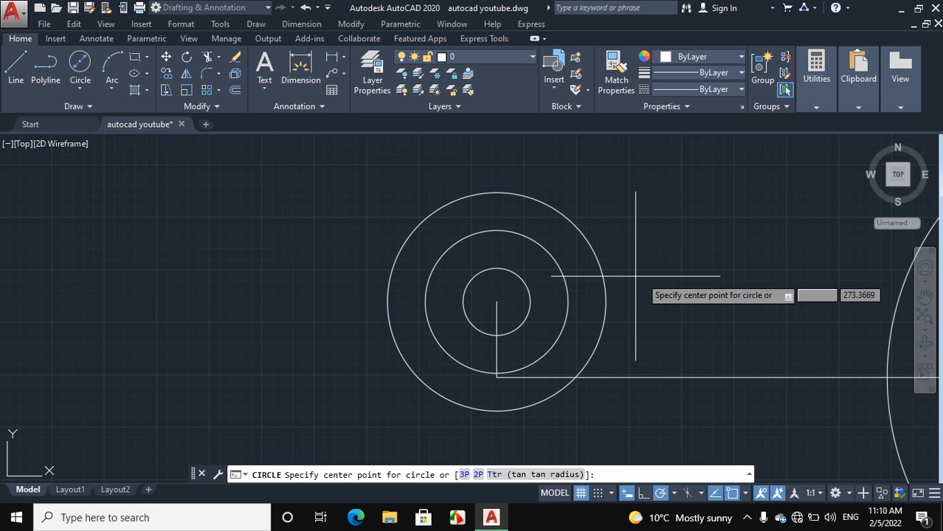
scroll(632, 288, "up", 2)
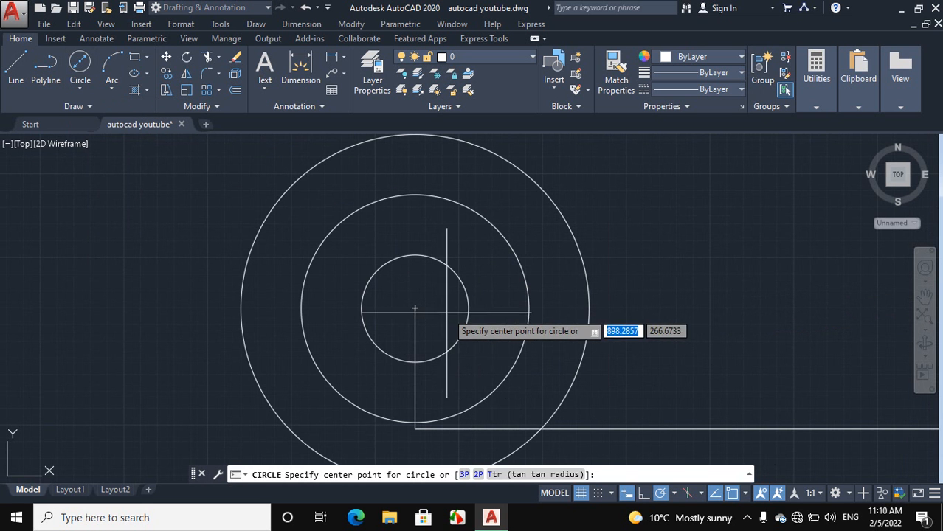
left_click(529, 308)
type("d")
key("Return")
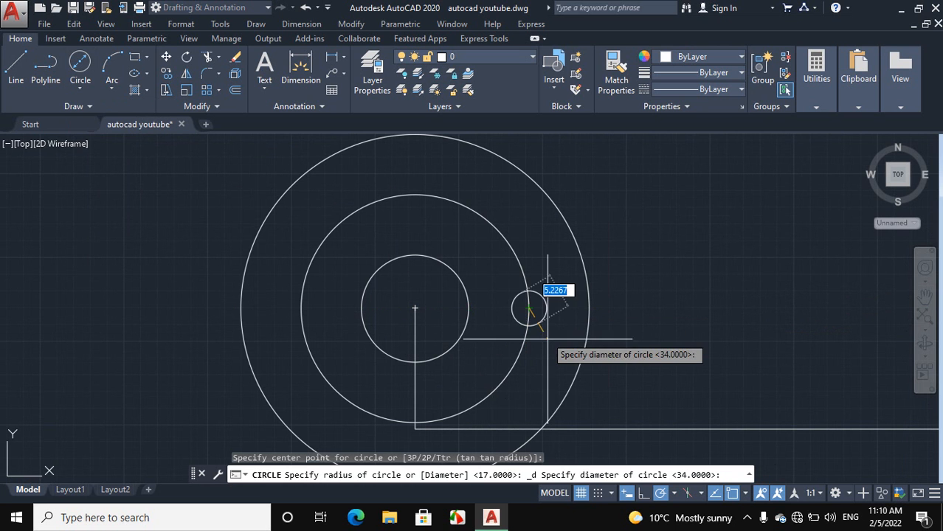
type("8")
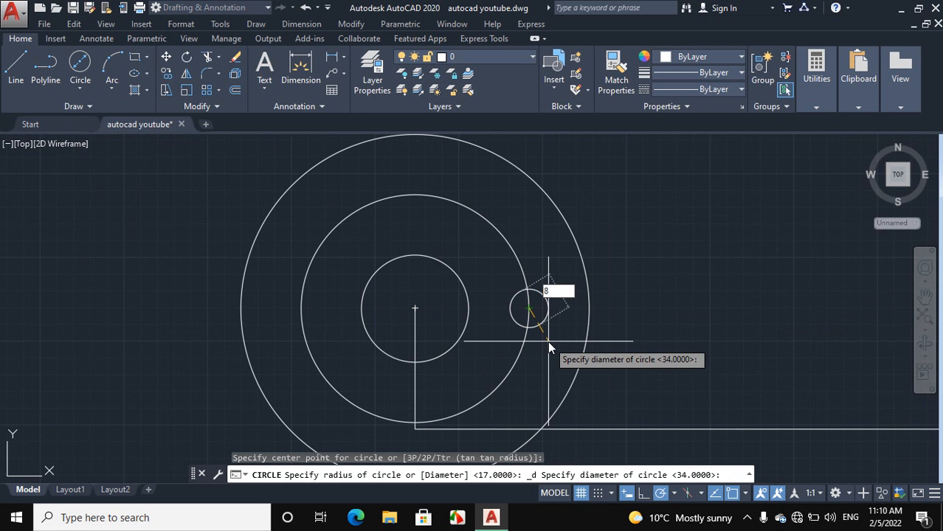
key("Return")
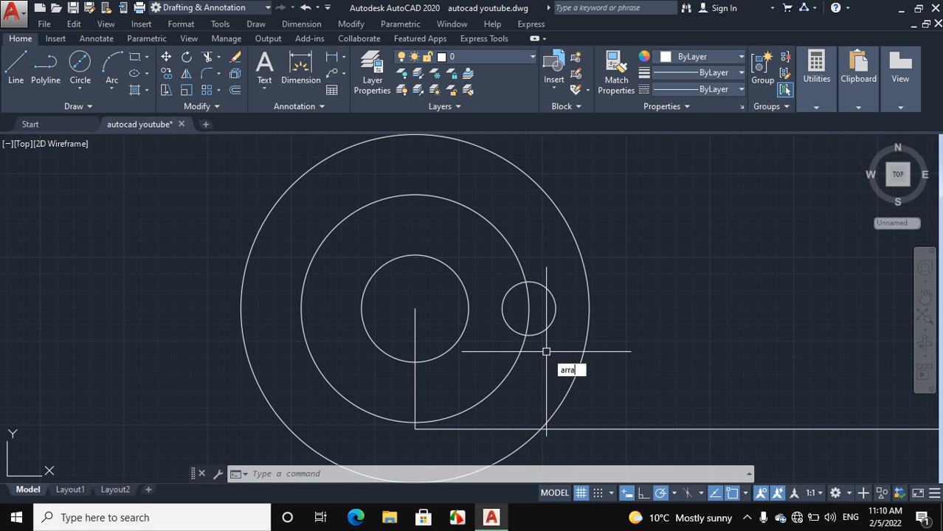
Create a polar array of the 8 diameter circle around the hub's centre with 8 items over 360 degrees
type("y")
key("Return")
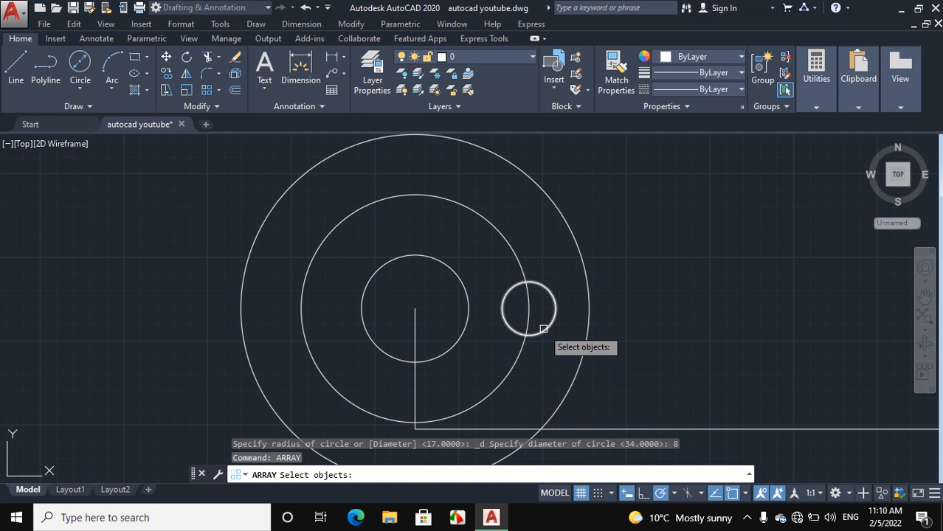
left_click(546, 329)
key("Return")
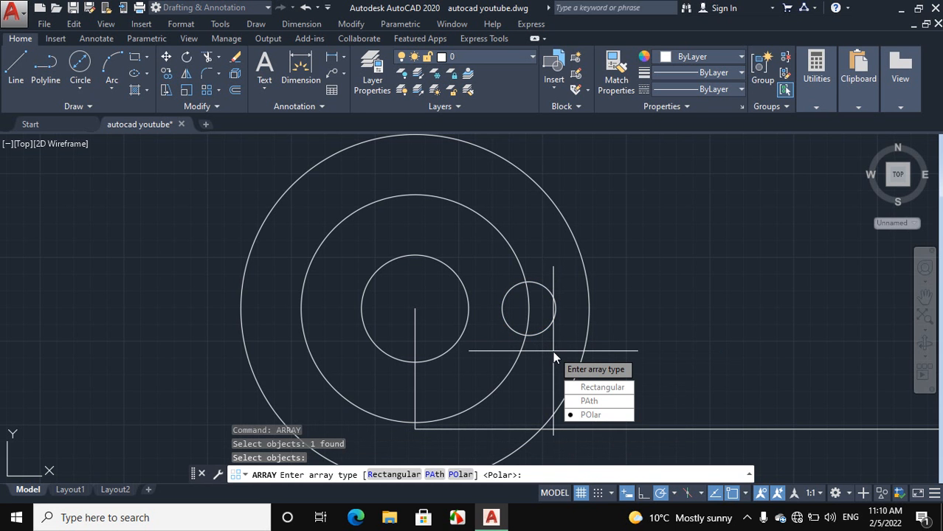
left_click(602, 416)
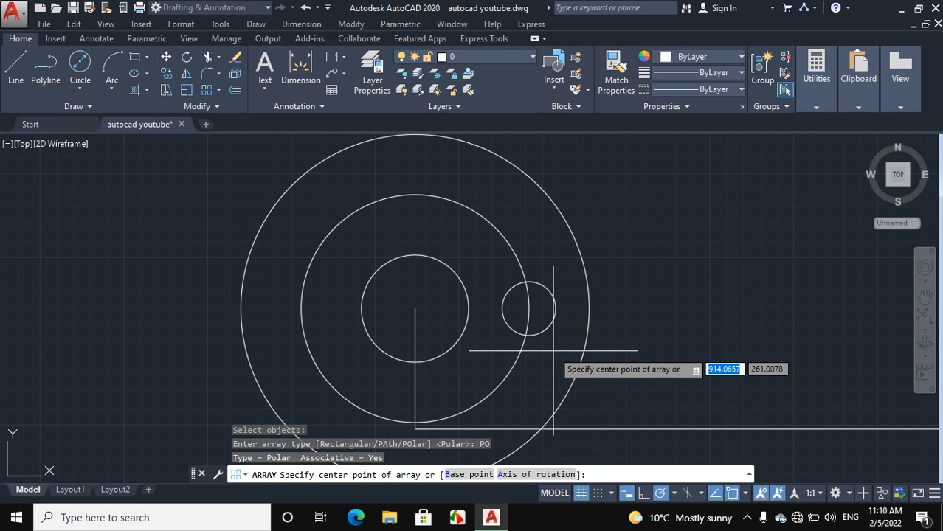
left_click(415, 307)
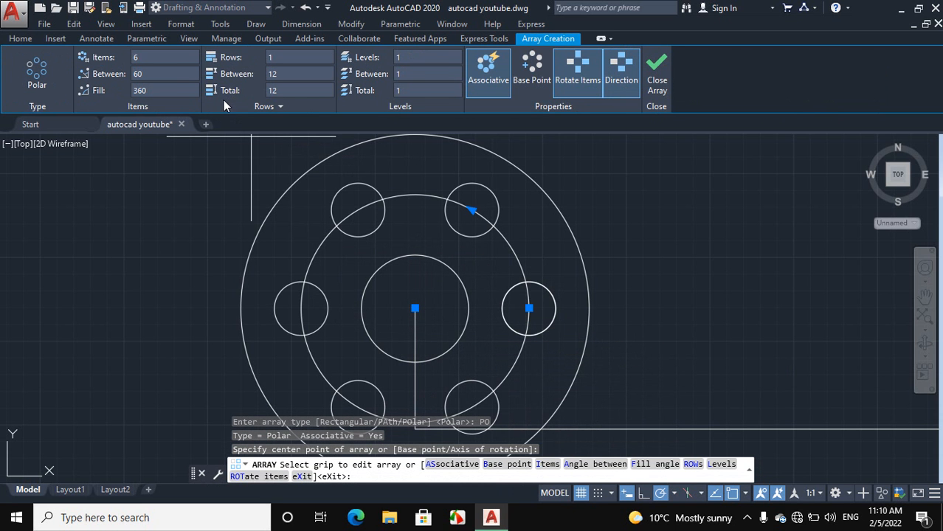
left_click(185, 62)
type("8")
key("Return")
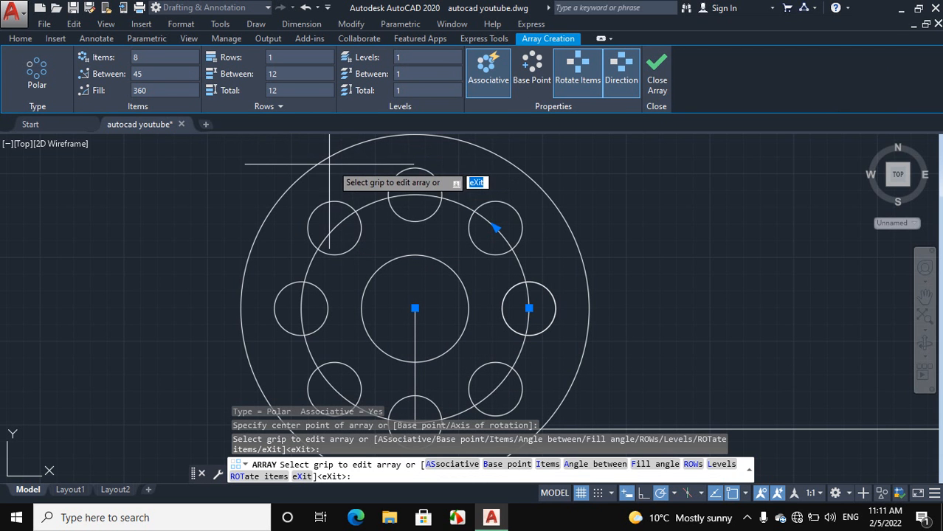
key("Escape")
Compare the arrayed hub holes with the reference drawing and examine its hole count and 45° positions
scroll(446, 201, "down", 4)
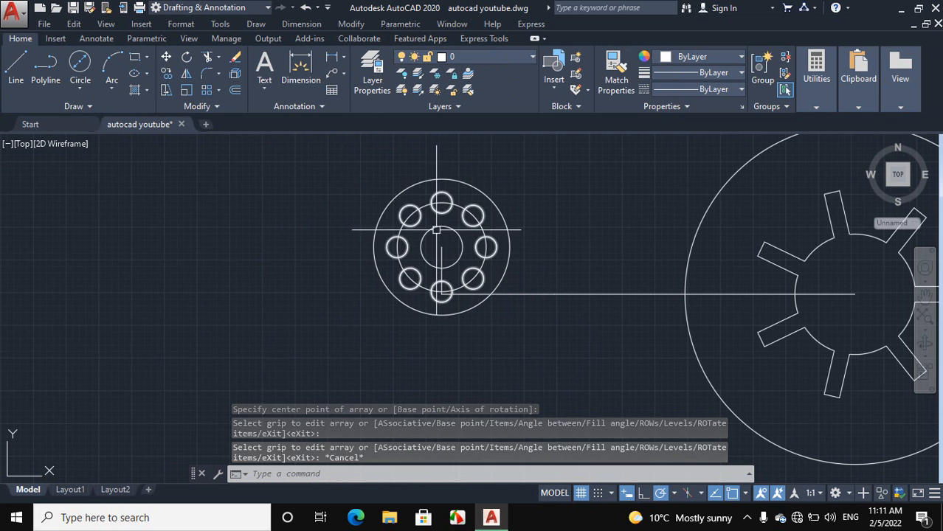
scroll(377, 272, "down", 4)
scroll(258, 309, "down", 3)
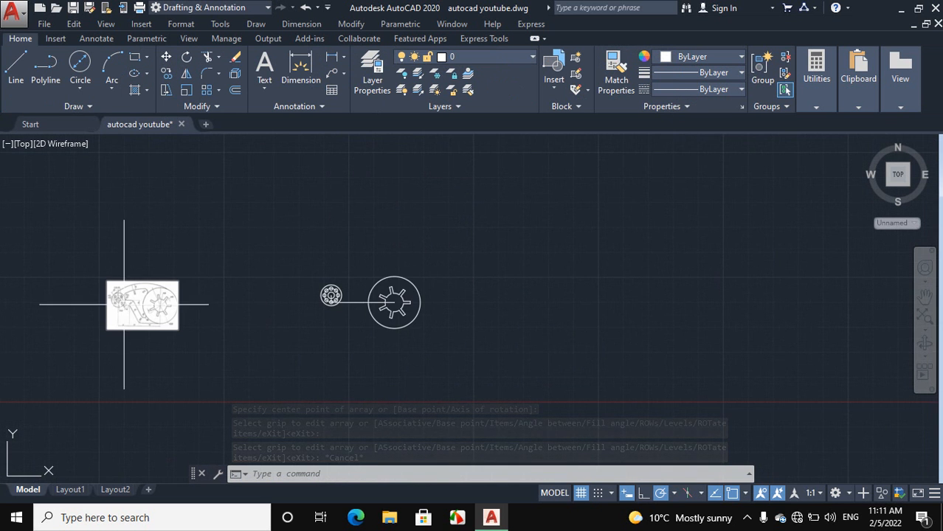
scroll(107, 303, "up", 3)
scroll(107, 302, "up", 5)
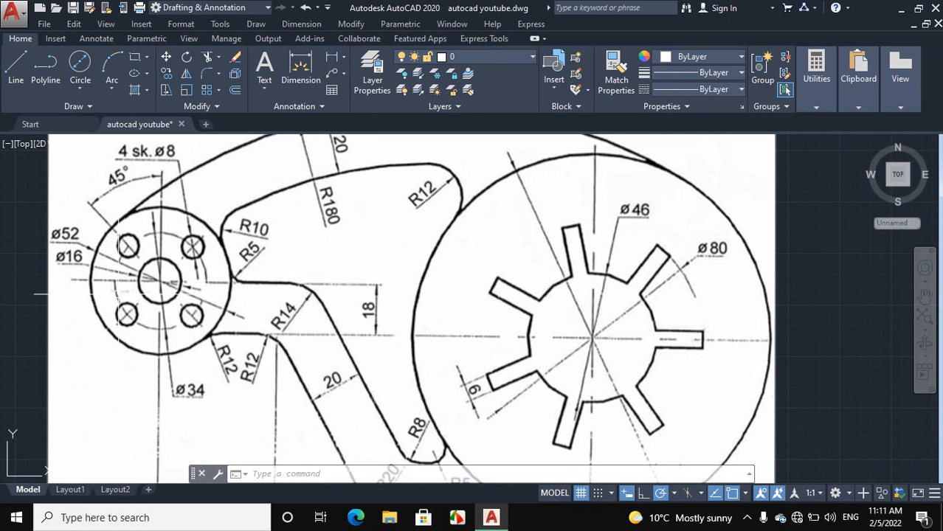
scroll(159, 243, "up", 2)
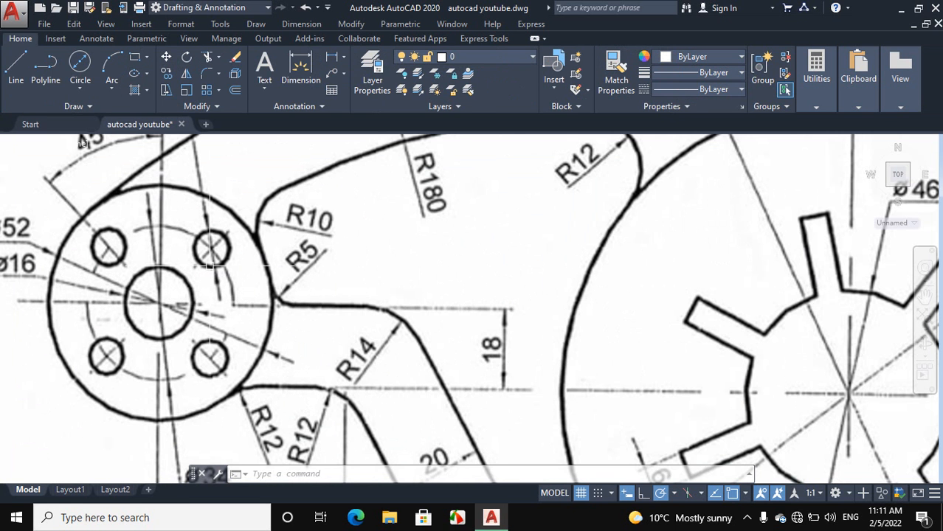
scroll(151, 260, "down", 3)
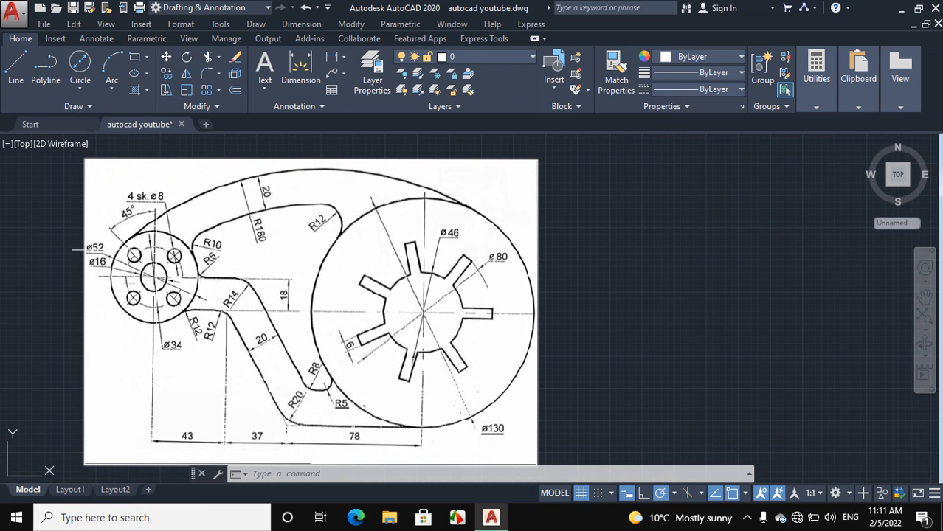
scroll(159, 249, "down", 3)
Explode the polar array of small holes on the hub into separate circles
scroll(465, 286, "up", 5)
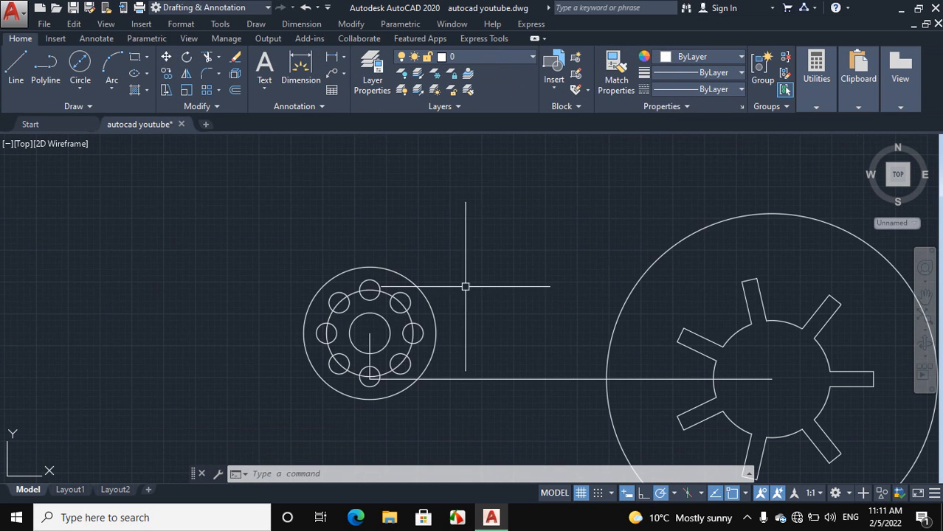
scroll(361, 310, "up", 2)
left_click(507, 254)
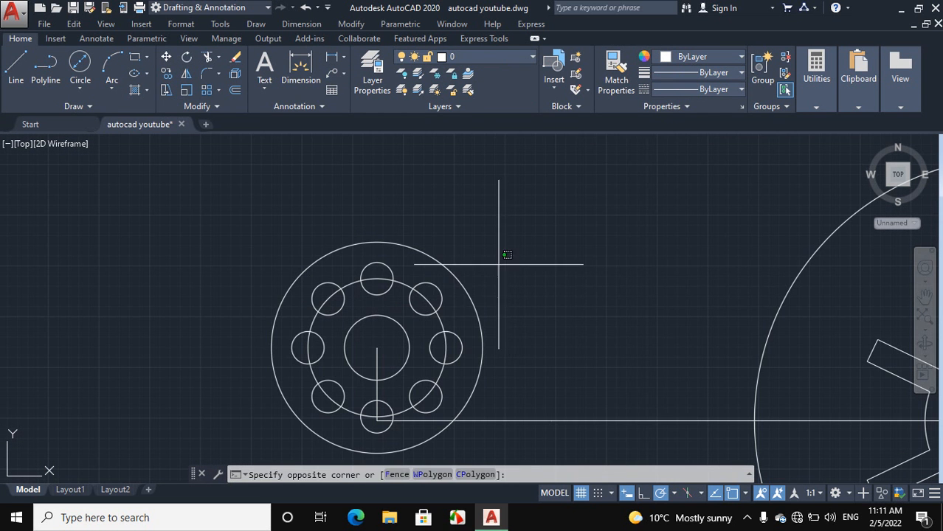
left_click(223, 436)
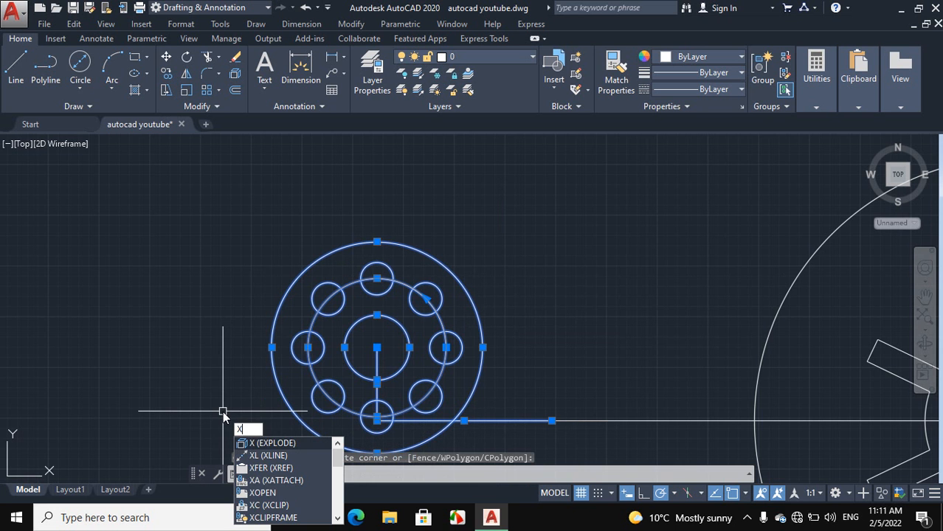
key("Return")
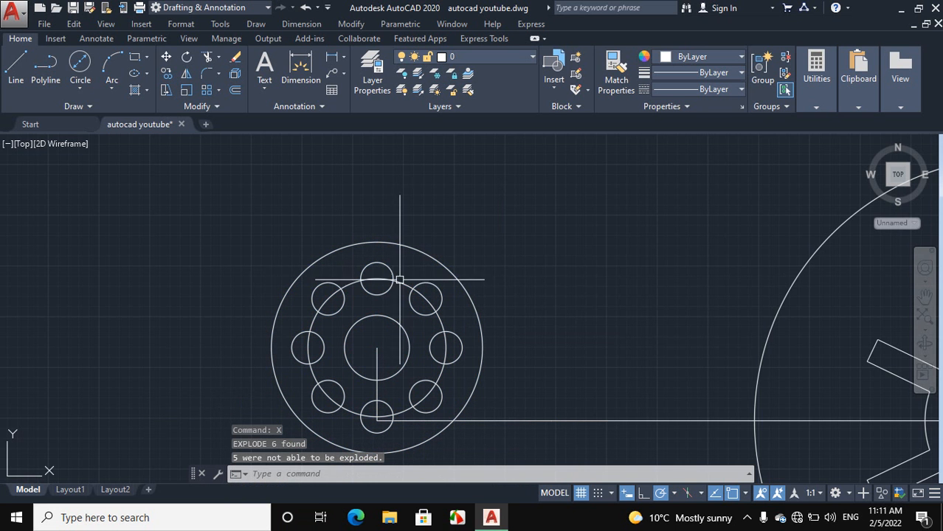
Erase the four small hub holes at the upper, lower, left and right quadrants of the pitch circle, keeping the diagonal ones
left_click(376, 295)
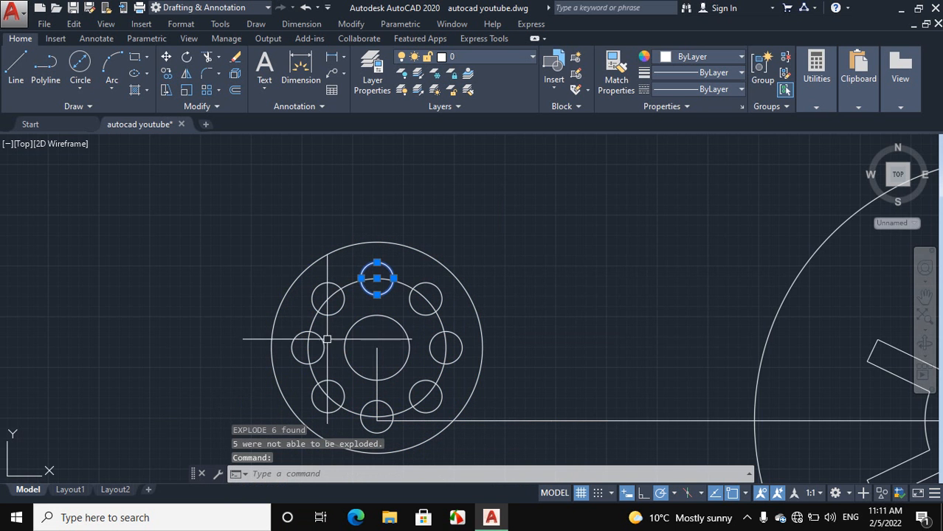
left_click(295, 347)
left_click(365, 408)
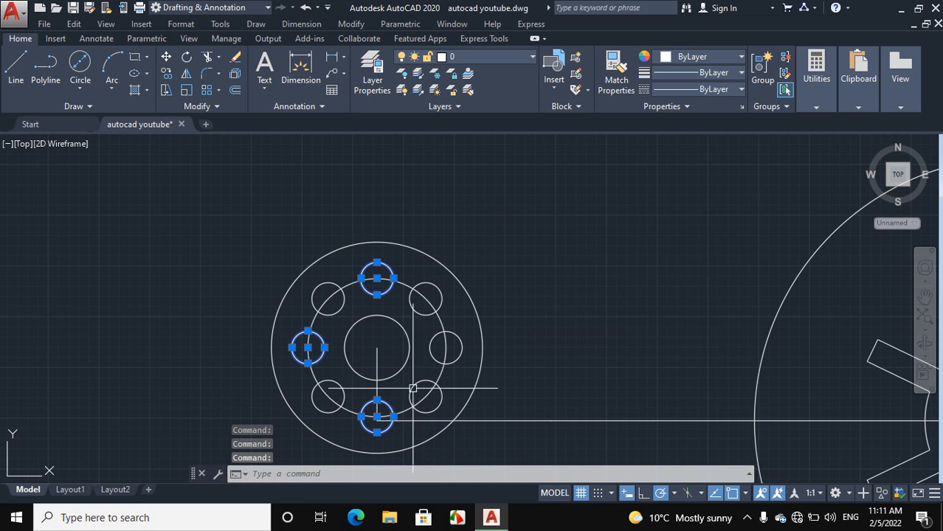
left_click(458, 358)
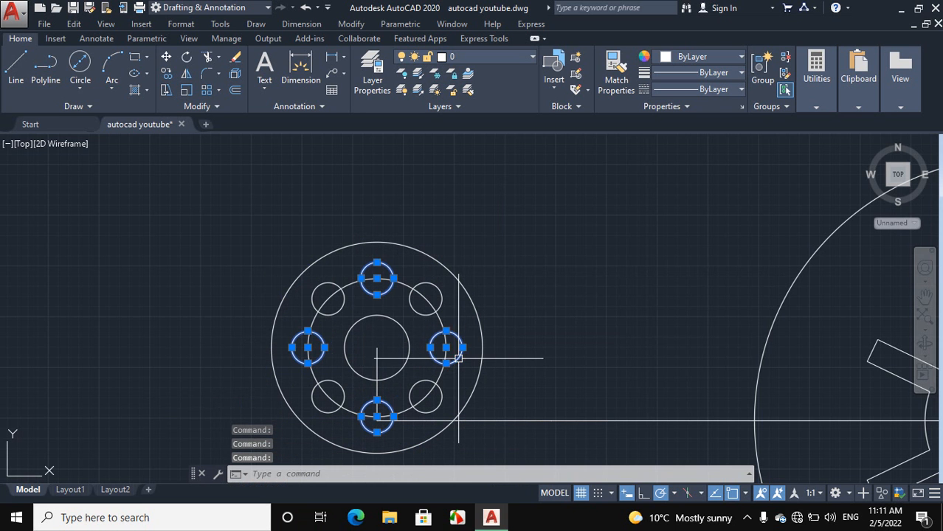
right_click(507, 257)
left_click(545, 270)
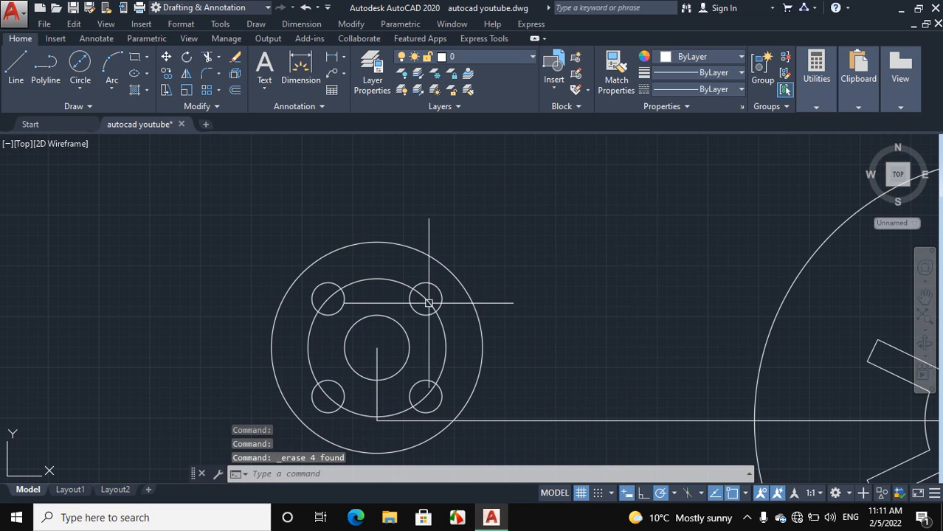
Compare the hub's remaining diagonal holes with the hub in the reference drawing
scroll(573, 338, "down", 6)
scroll(291, 351, "down", 3)
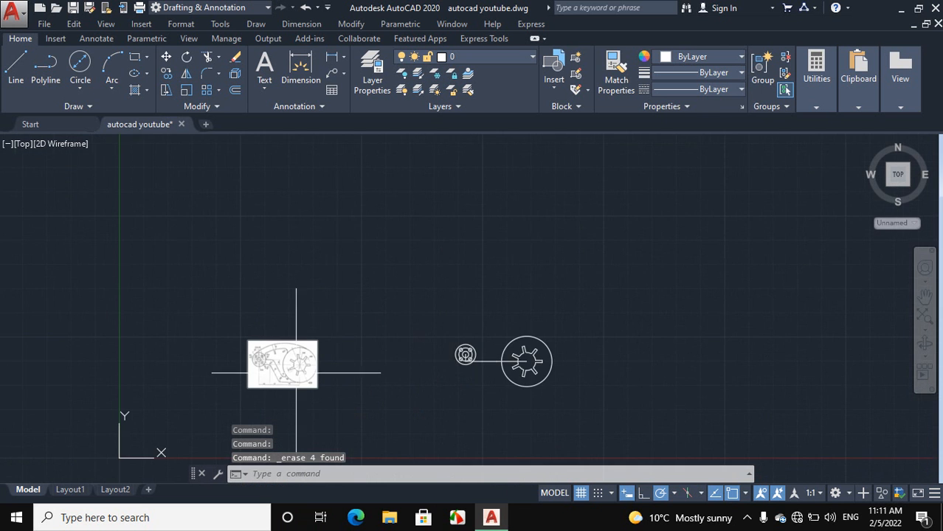
scroll(291, 351, "up", 4)
scroll(90, 322, "up", 4)
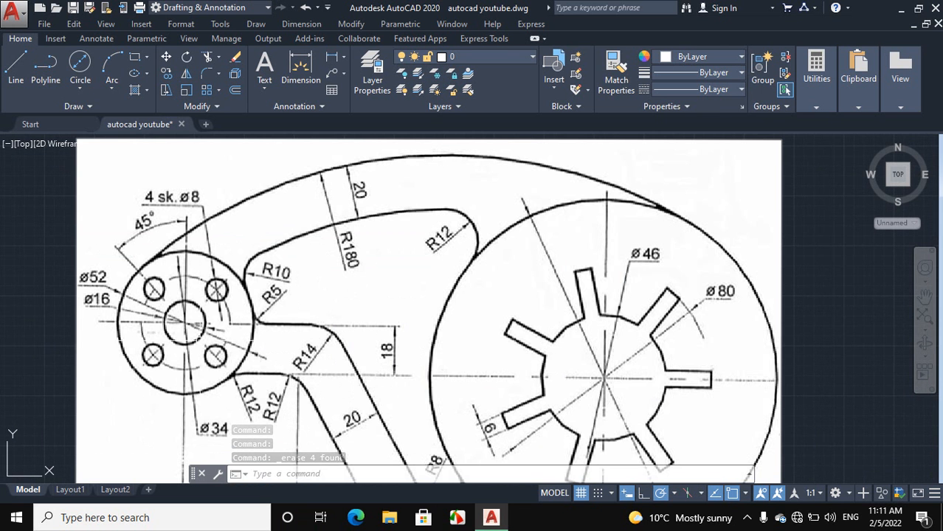
scroll(116, 339, "down", 5)
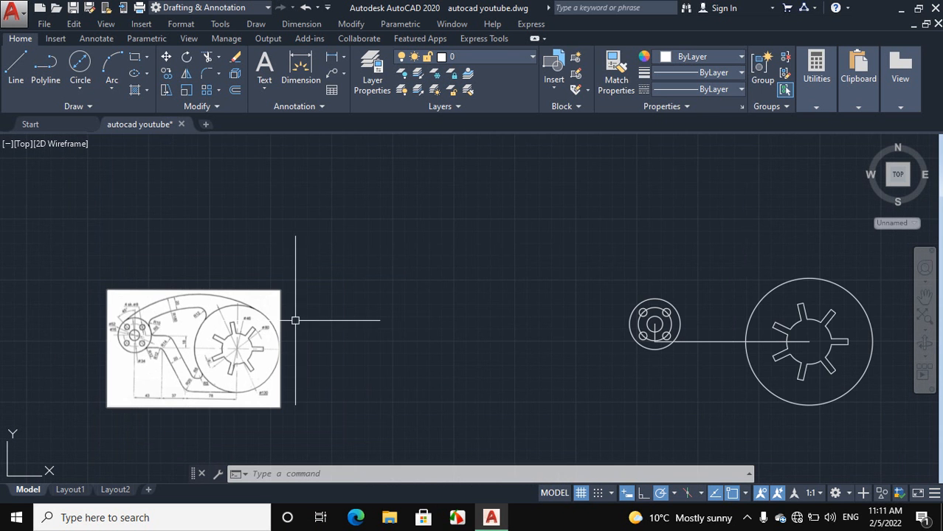
scroll(133, 339, "up", 2)
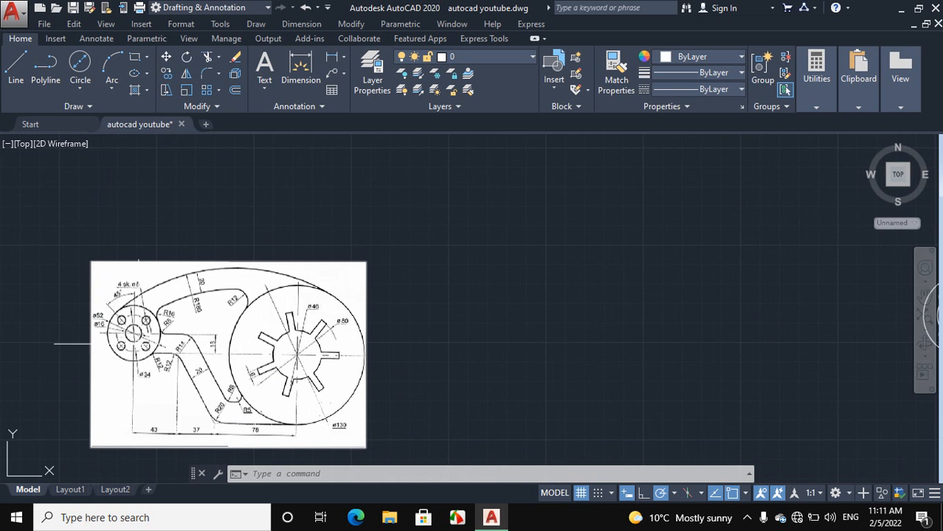
scroll(276, 351, "down", 4)
Erase the vertical and horizontal construction lines running from the hub's centre to the wheel's centre
scroll(564, 353, "up", 6)
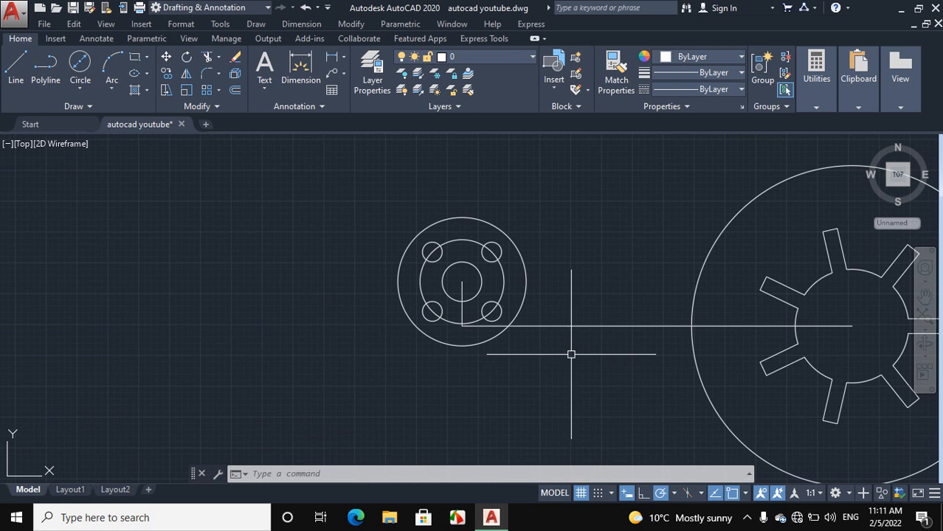
scroll(558, 329, "up", 4)
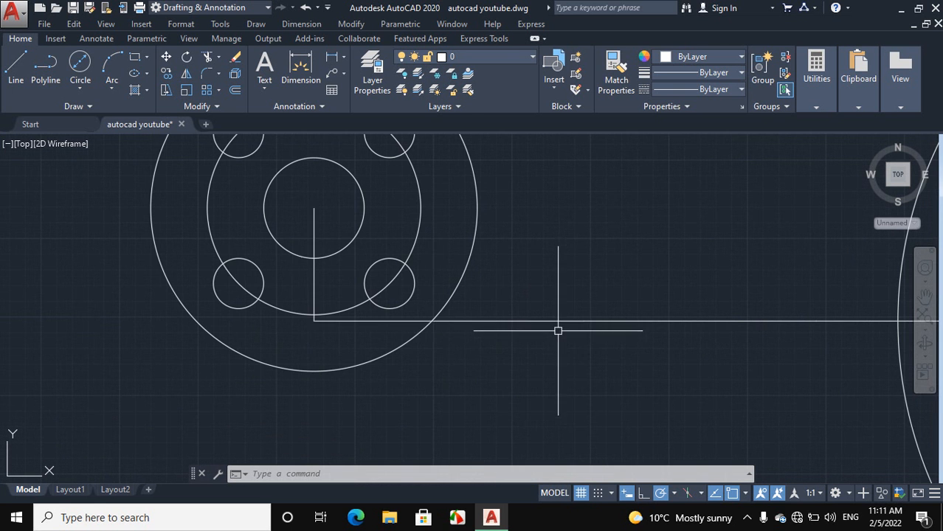
left_click(314, 284)
left_click(471, 322)
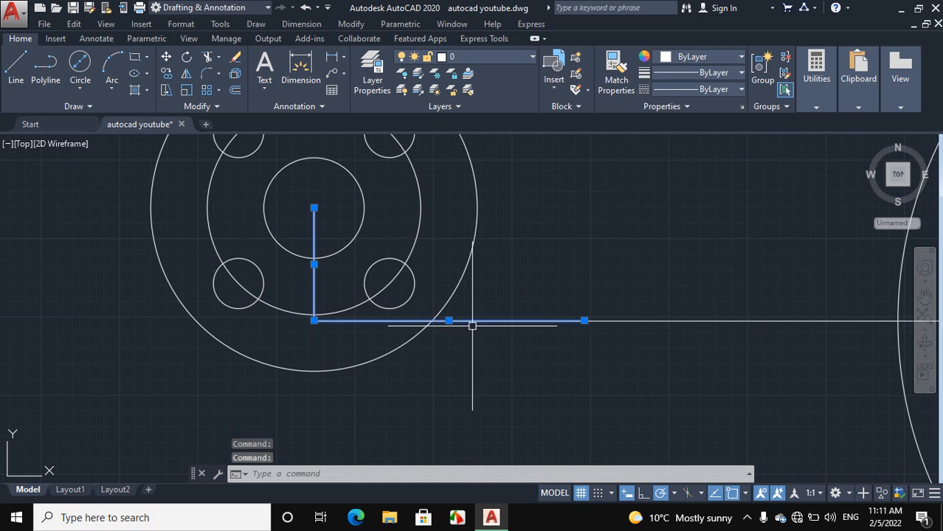
left_click(659, 323)
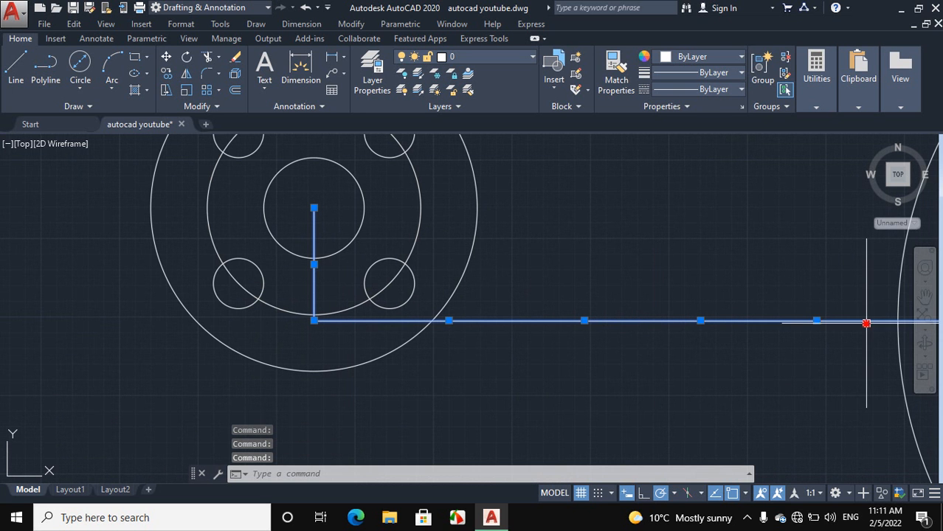
right_click(763, 251)
left_click(794, 272)
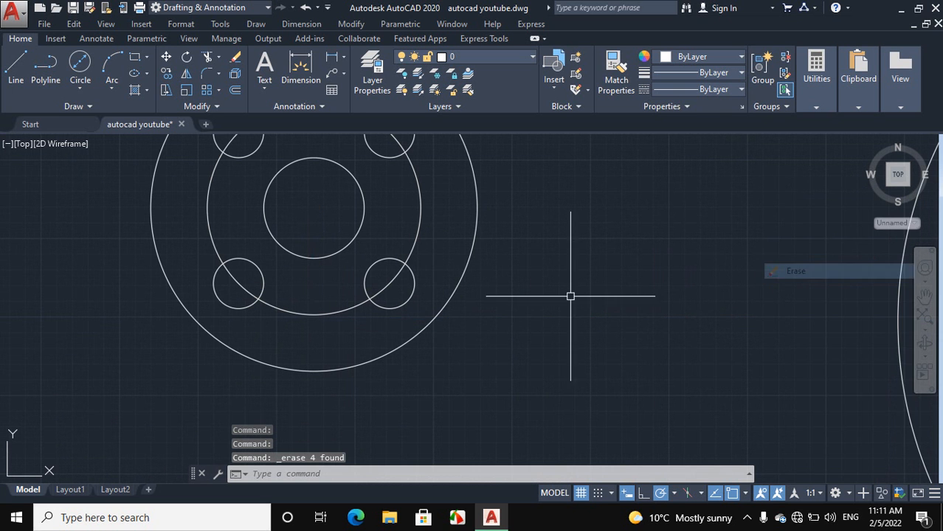
Examine the lower arm in the reference drawing, including its horizontal distances between the hub and wheel centres
scroll(516, 322, "down", 5)
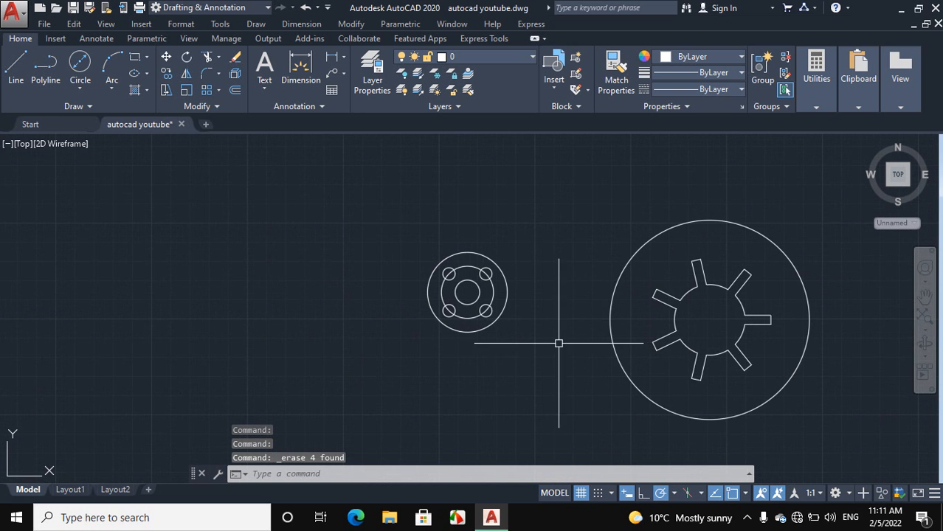
scroll(543, 336, "down", 4)
key("Escape")
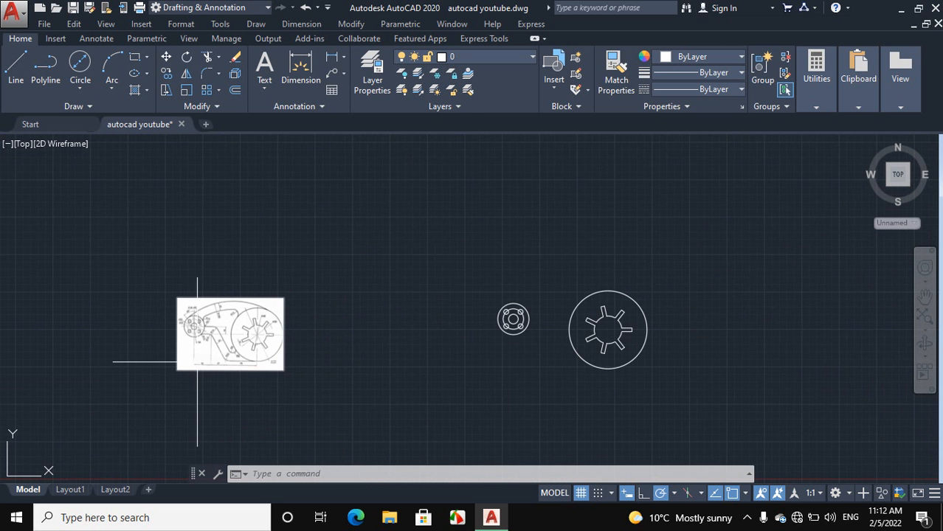
scroll(222, 365, "up", 8)
scroll(245, 378, "down", 4)
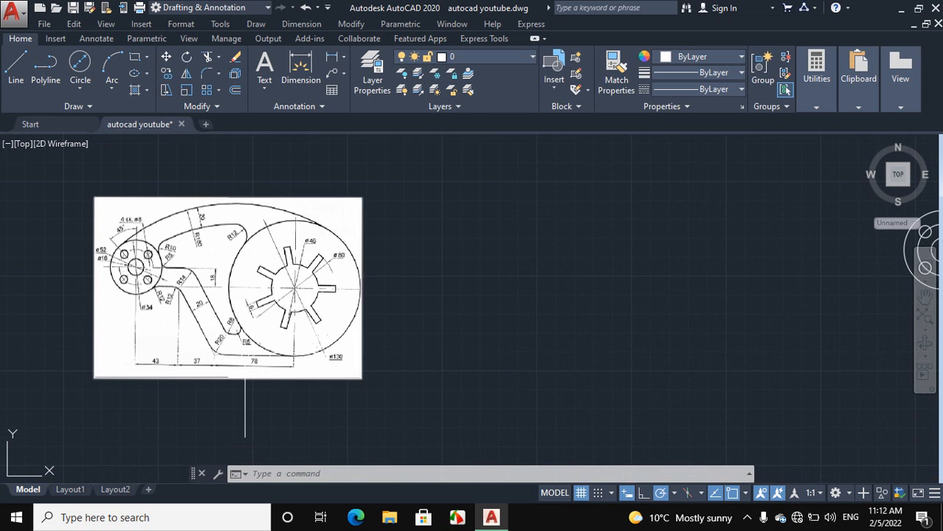
scroll(199, 307, "up", 4)
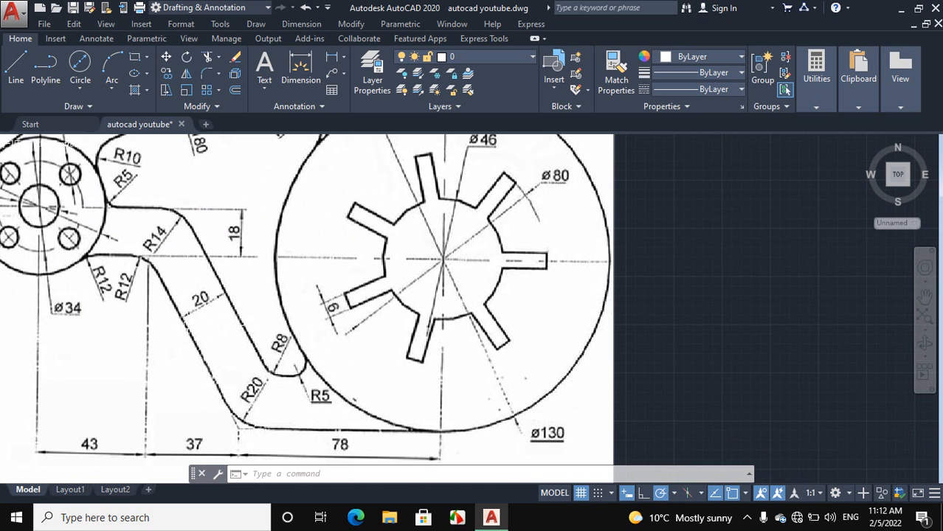
scroll(278, 326, "down", 5)
scroll(295, 369, "up", 5)
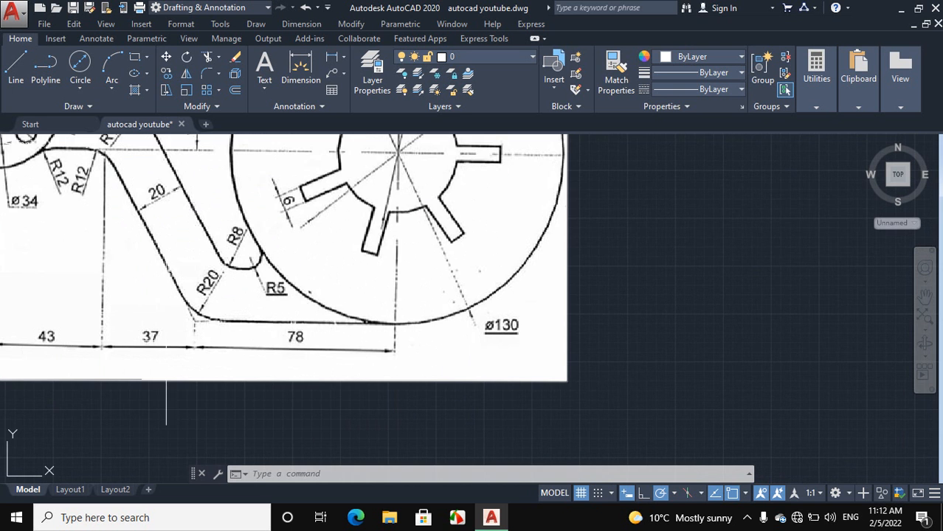
scroll(170, 380, "down", 3)
scroll(162, 382, "up", 3)
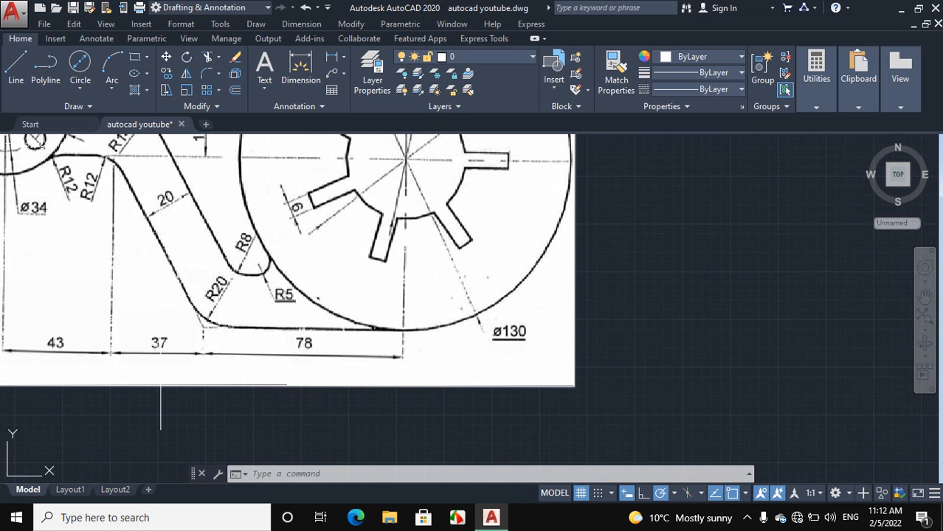
scroll(177, 196, "down", 4)
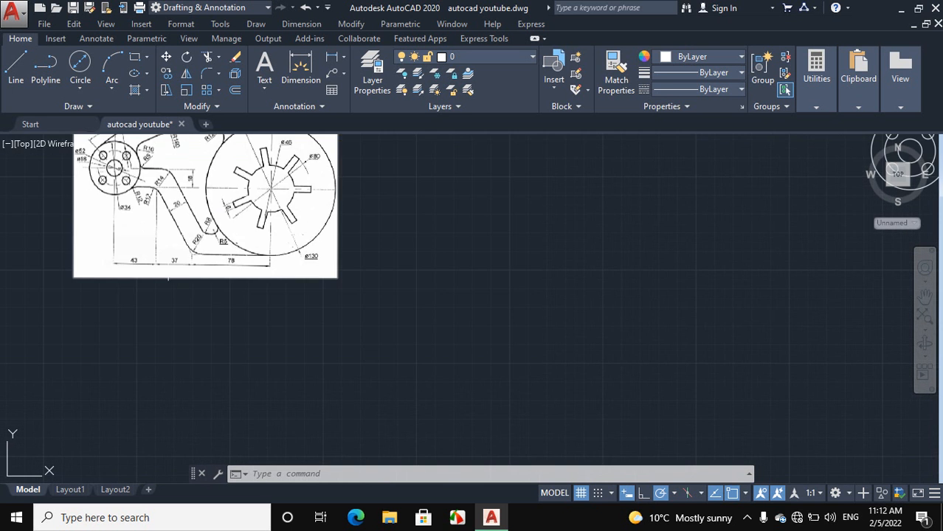
scroll(174, 189, "up", 2)
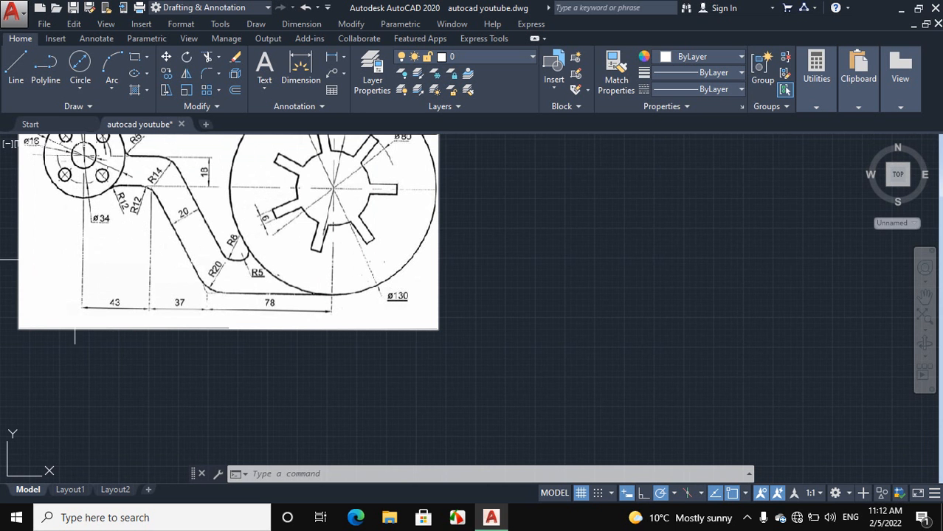
scroll(75, 252, "down", 2)
scroll(361, 338, "down", 4)
scroll(529, 360, "up", 3)
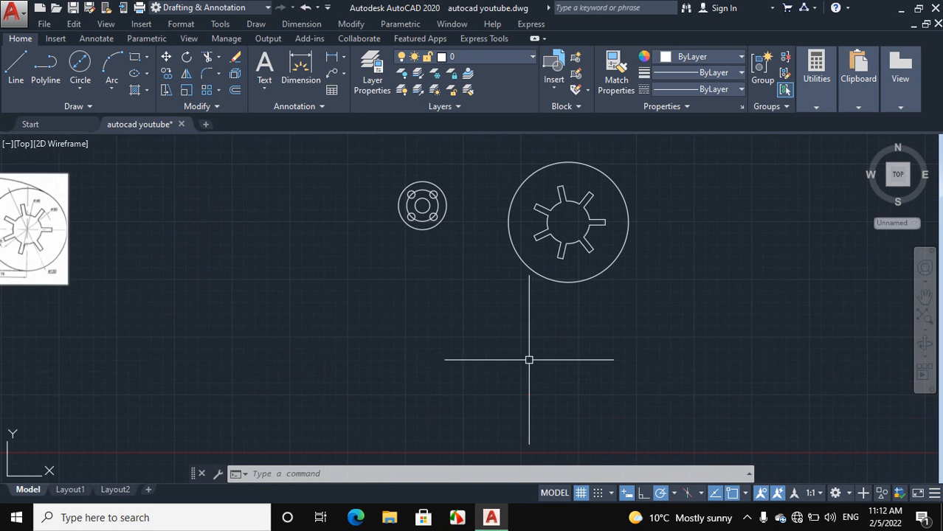
Draw a 78 long horizontal line leftward from the bottom quadrant of the wheel's outer circle
left_click(16, 63)
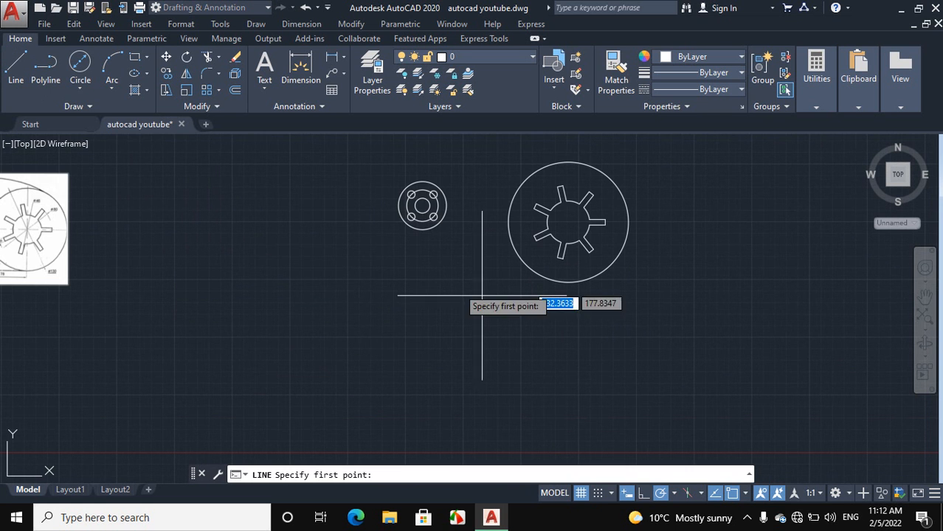
scroll(568, 295, "up", 2)
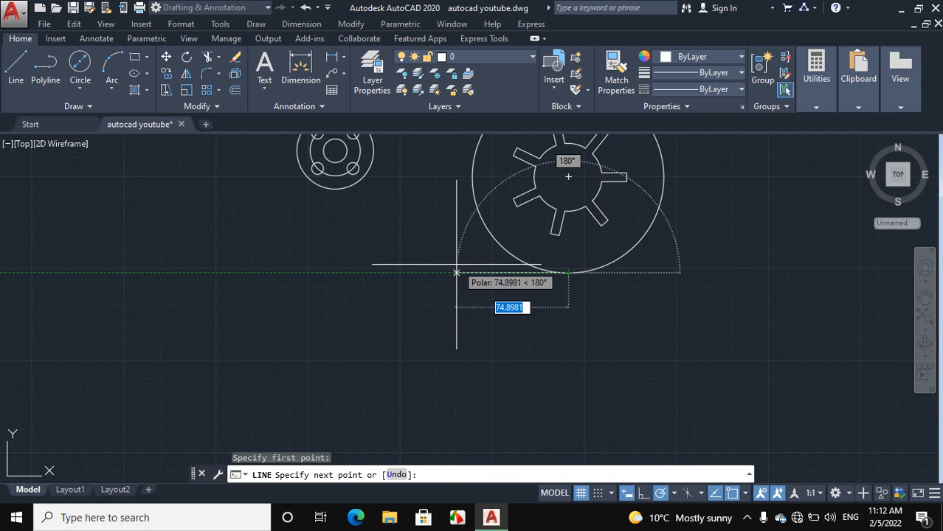
type("78")
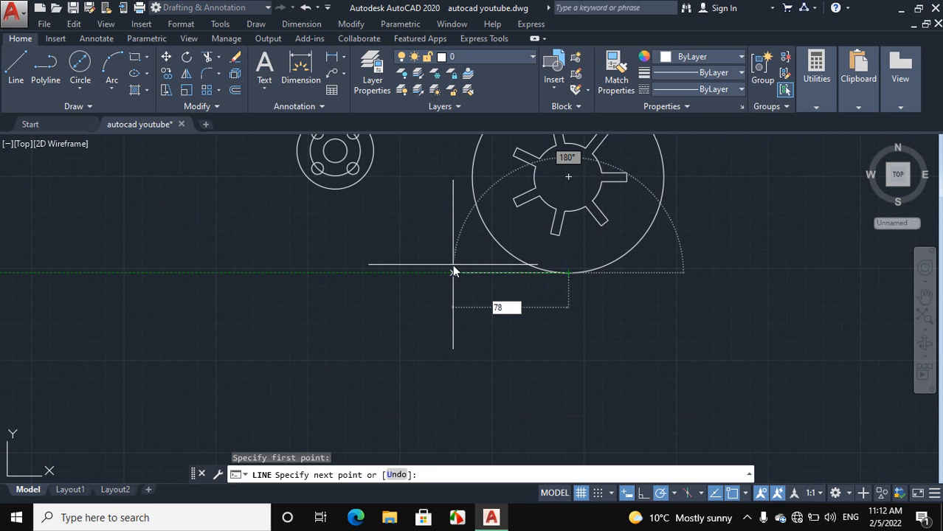
key("Return")
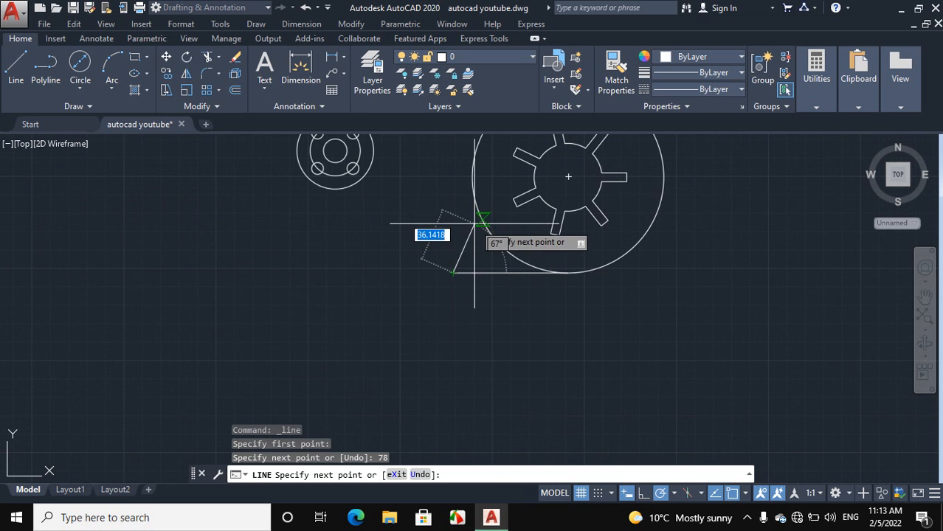
Add a vertical line about 44 long upward from the left end of the 78 line and finish the line
scroll(454, 218, "up", 4)
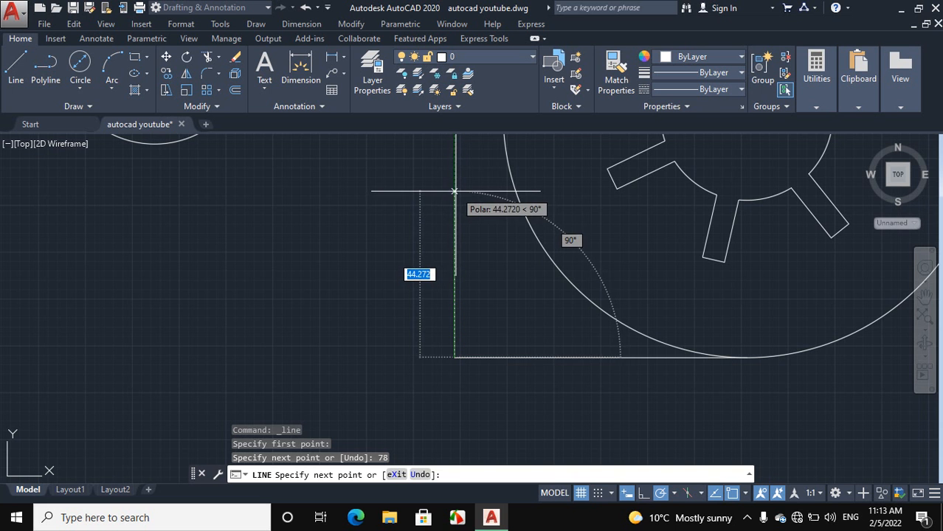
left_click(454, 191)
right_click(400, 204)
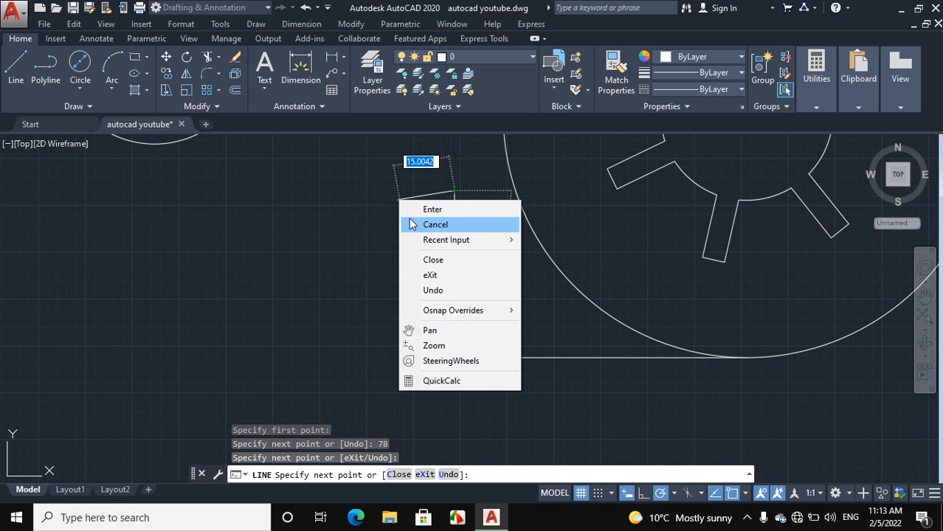
left_click(432, 223)
Draw a 37 long horizontal line leftward from the corner of the 78 line and the vertical line
left_click(15, 66)
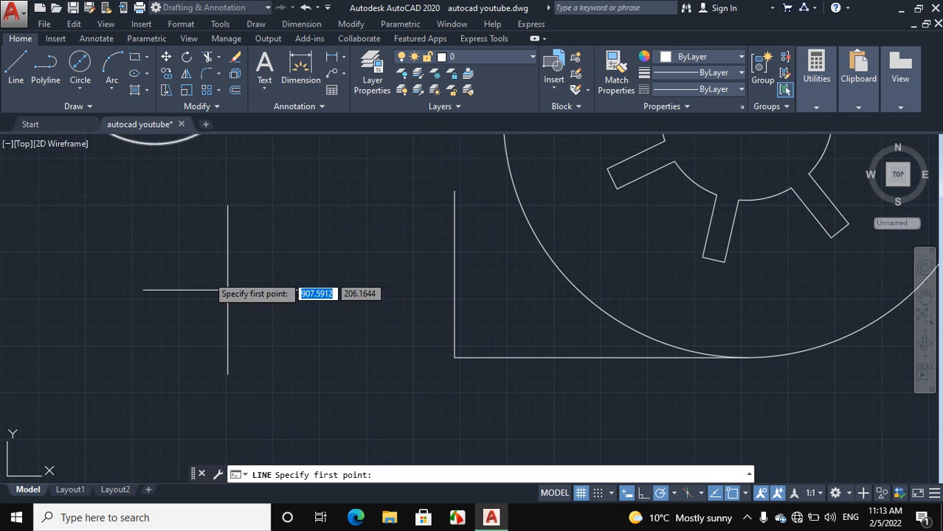
left_click(454, 358)
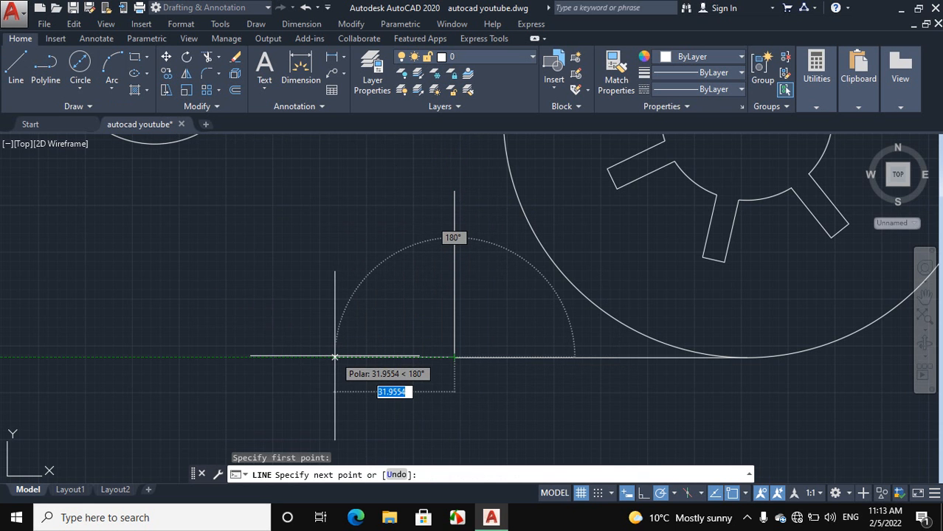
type("37")
key("Return")
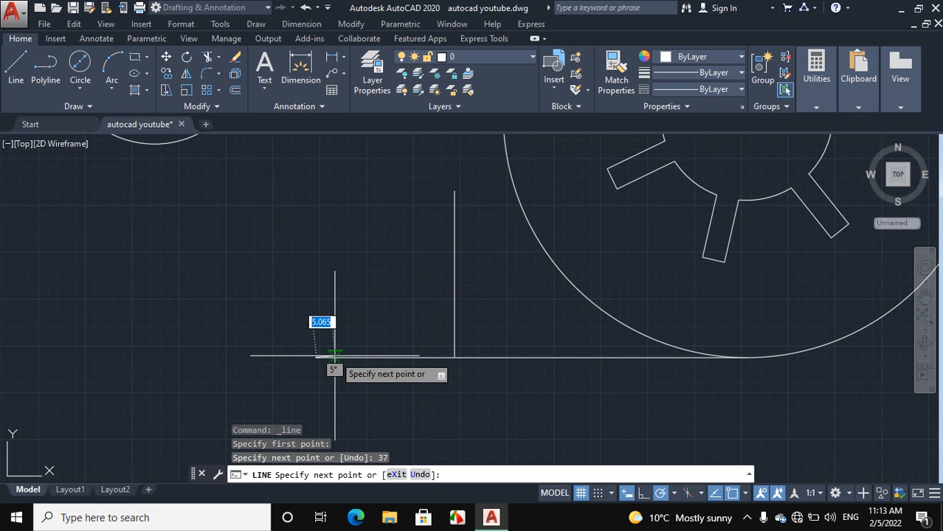
Draw a vertical line upward from the left end of the 37 line to just above the hub's top and finish the line
scroll(337, 316, "down", 3)
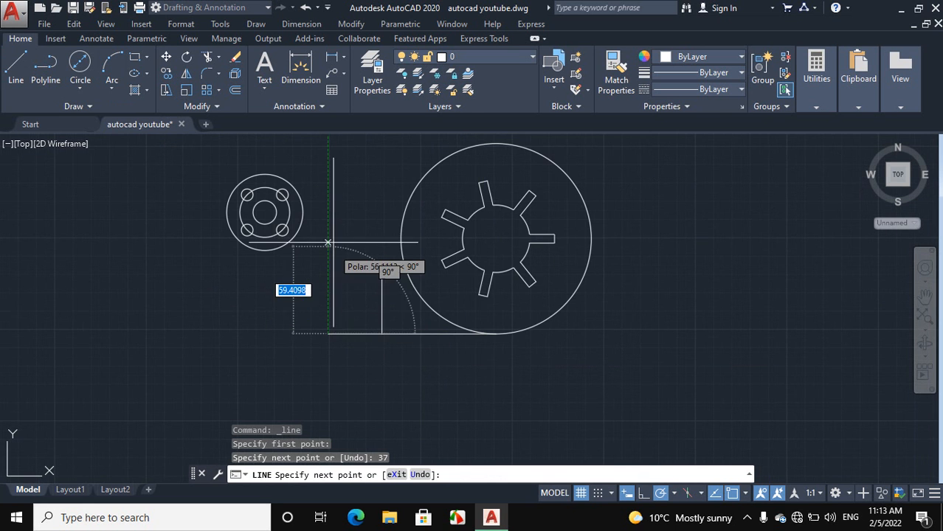
left_click(328, 169)
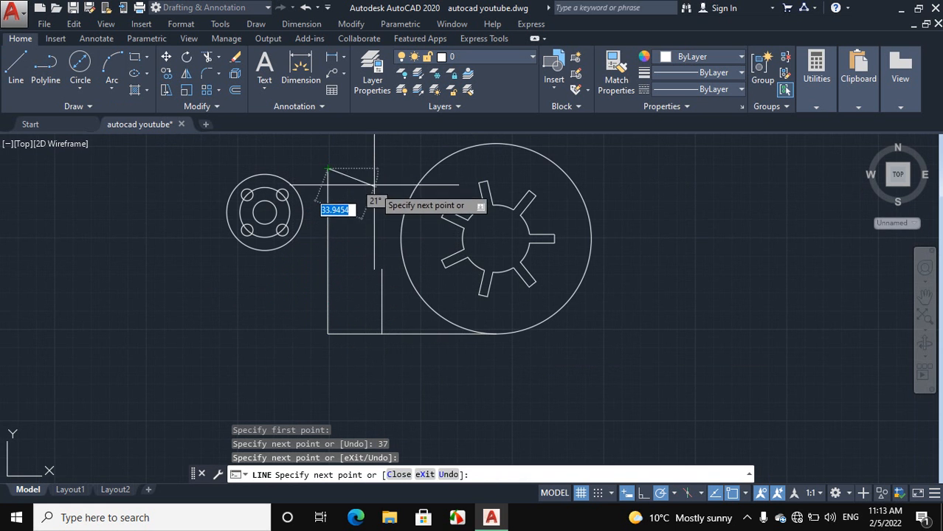
right_click(374, 169)
left_click(390, 194)
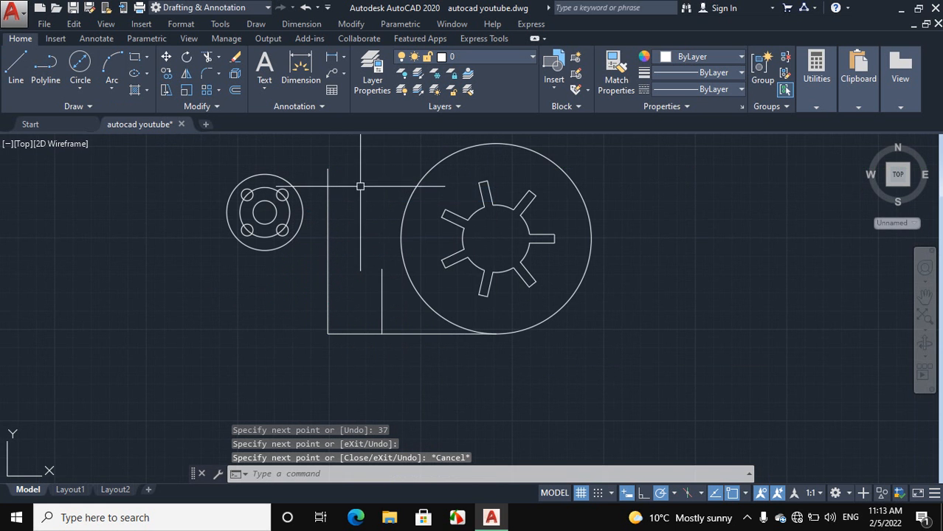
Examine the reference drawing where the lower arm meets the hub, including its horizontal edges, vertical spacing and corner radii
scroll(357, 183, "up", 3)
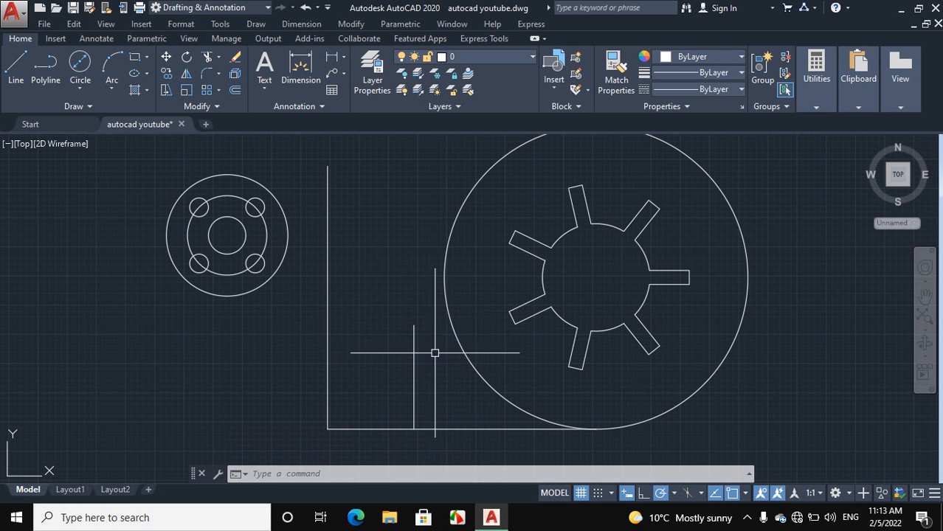
scroll(424, 331, "down", 2)
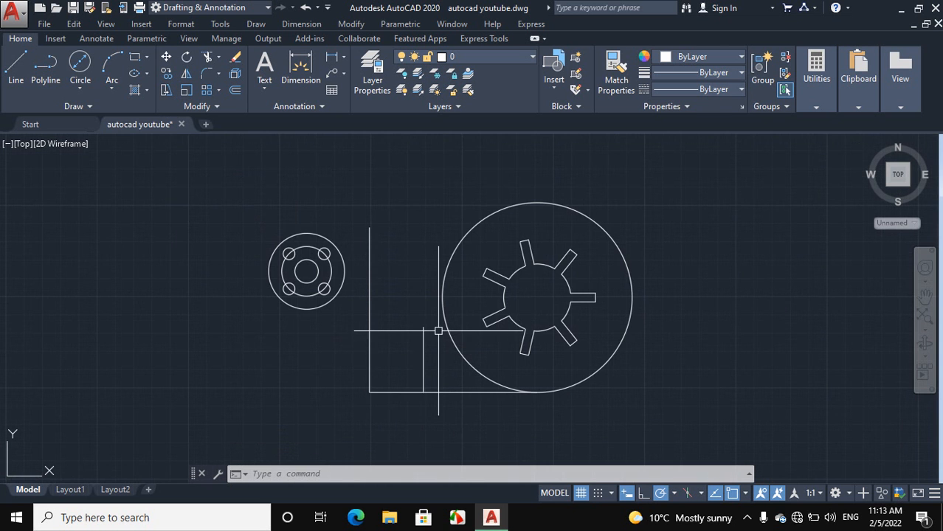
scroll(430, 338, "down", 1)
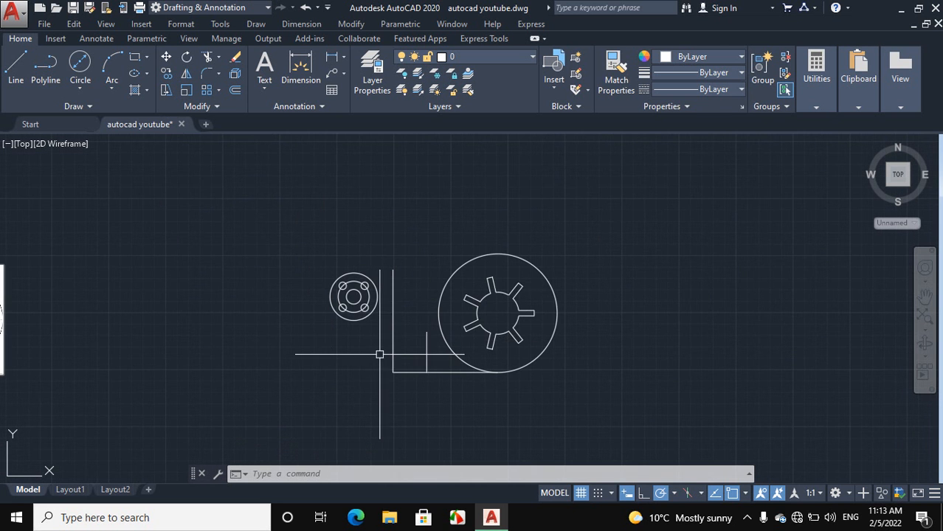
scroll(377, 355, "up", 1)
scroll(432, 354, "down", 4)
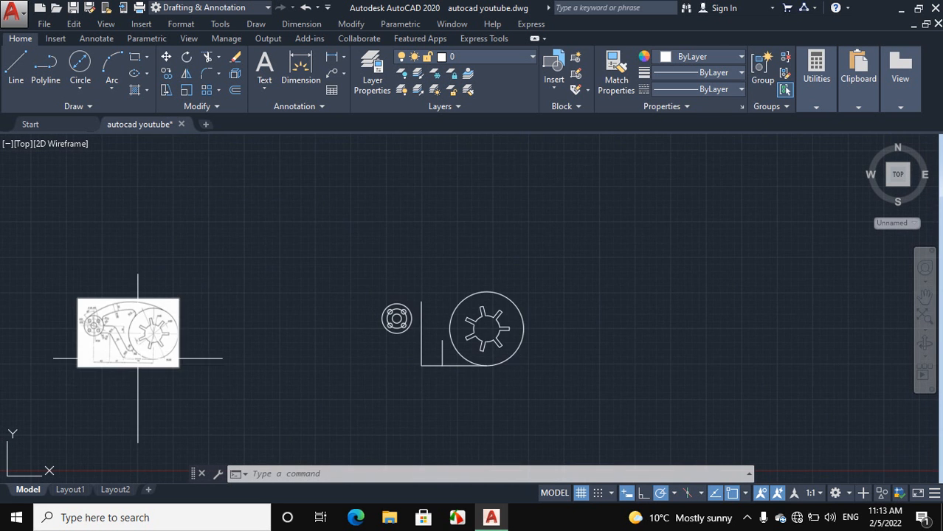
scroll(126, 358, "up", 6)
scroll(178, 301, "down", 4)
scroll(121, 277, "up", 5)
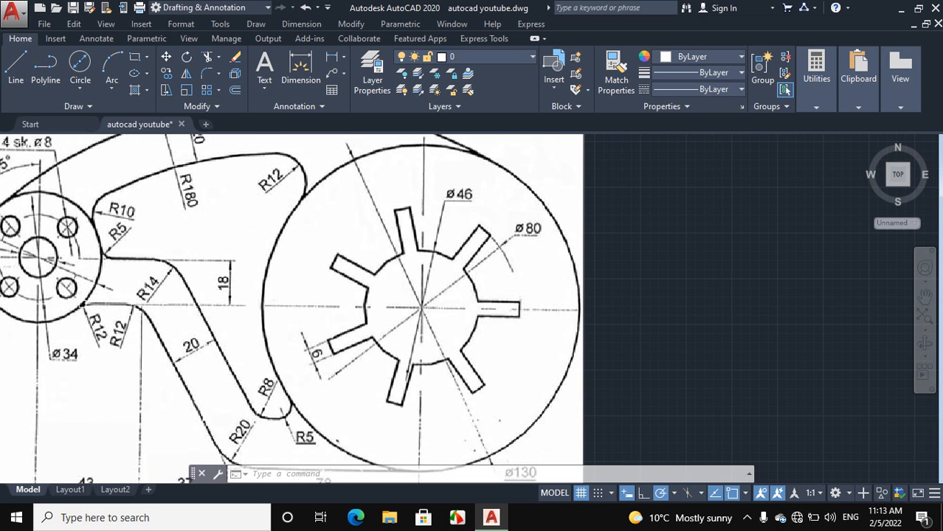
scroll(83, 303, "up", 2)
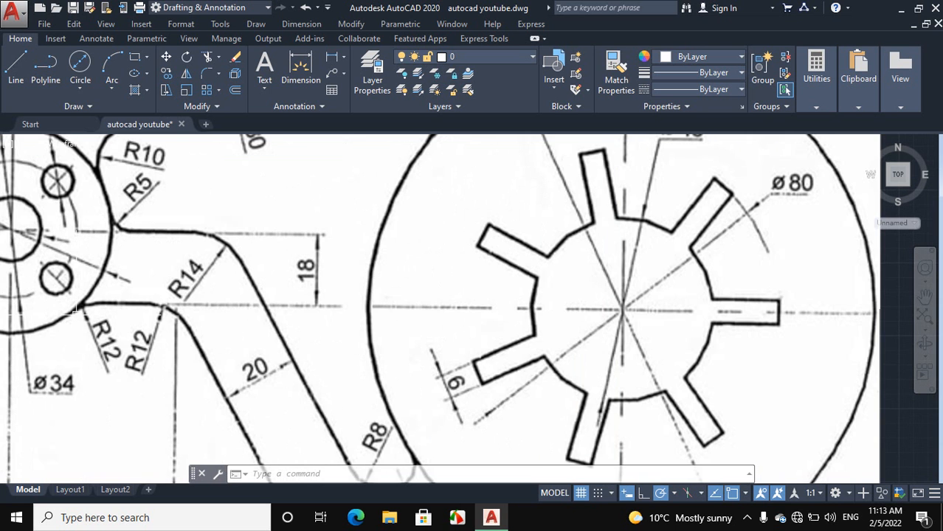
scroll(79, 313, "up", 2)
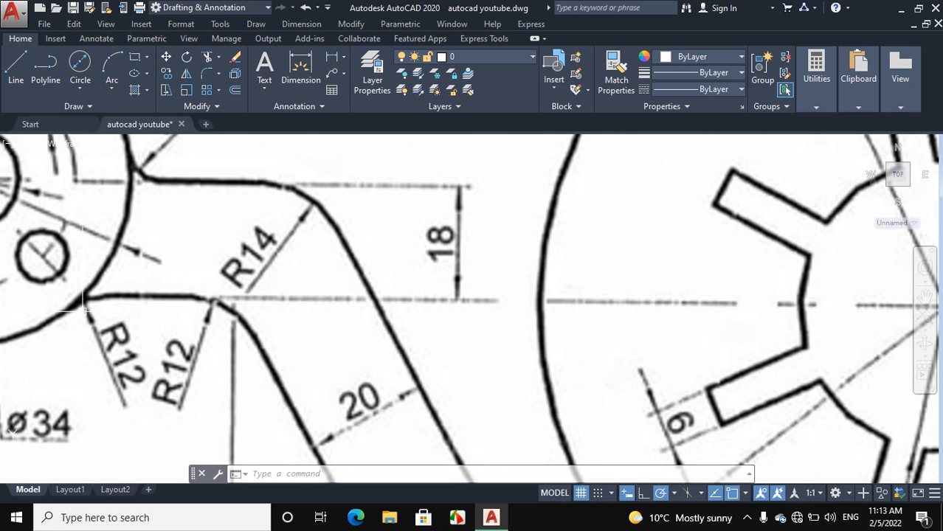
scroll(83, 304, "down", 10)
scroll(629, 345, "up", 5)
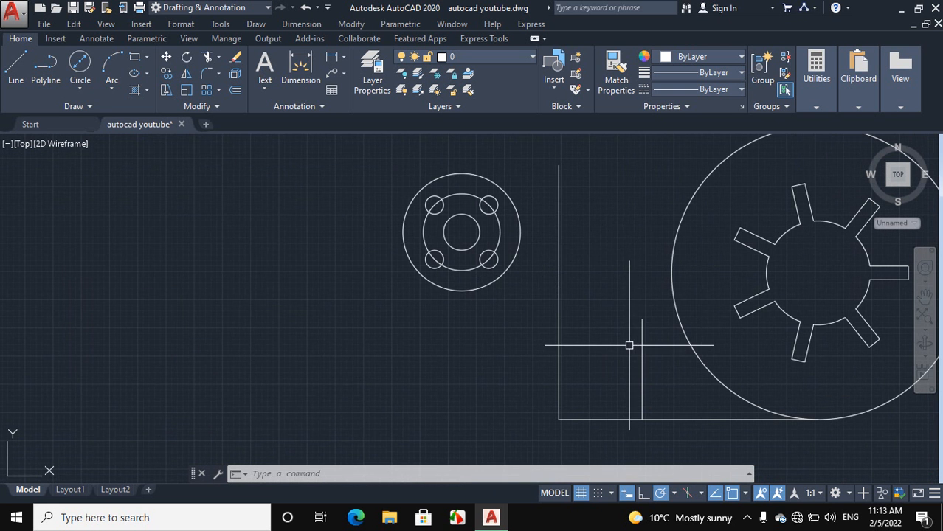
Draw a horizontal line leftward from the wheel's centre to just inside the hub's outer circle and finish the line
left_click(16, 74)
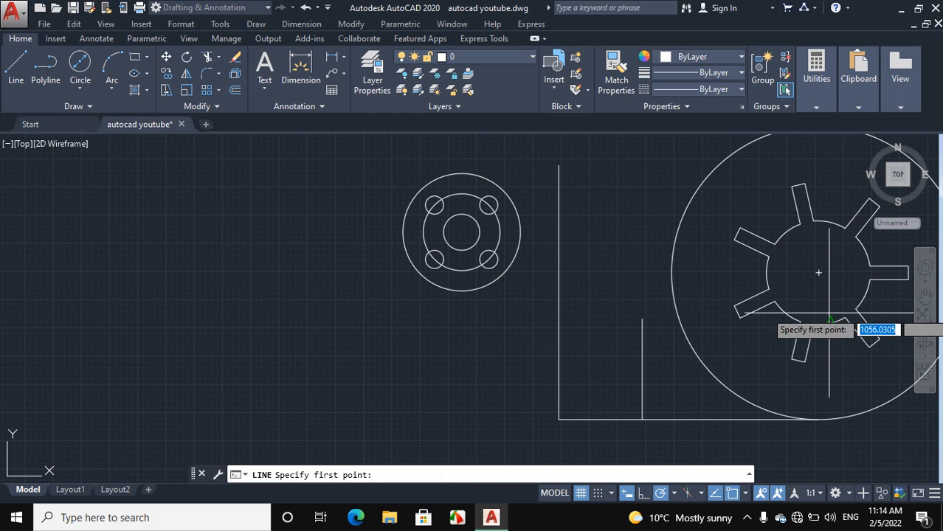
left_click(818, 273)
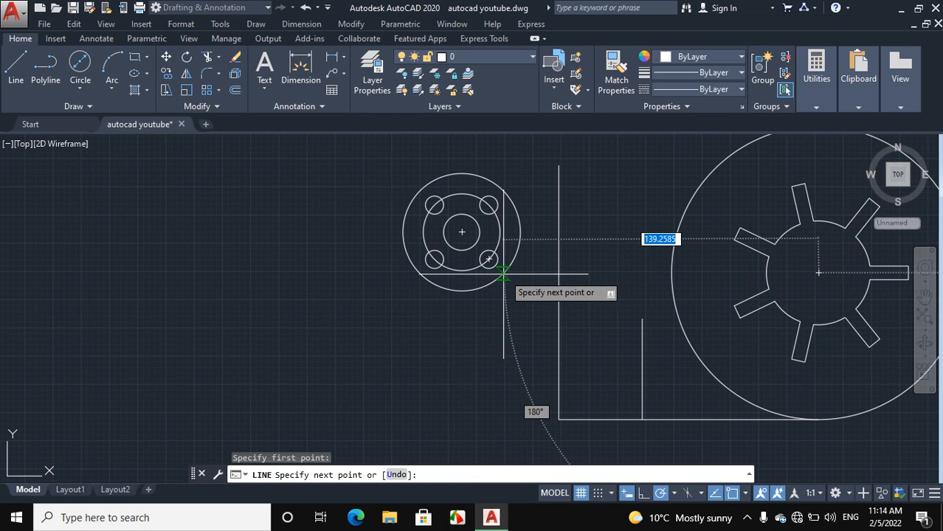
scroll(488, 267, "up", 4)
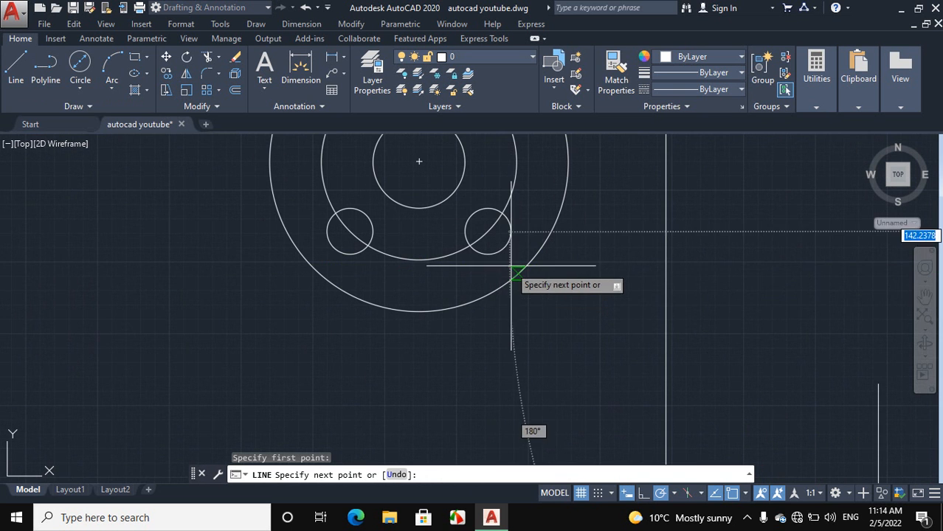
left_click(500, 264)
right_click(462, 266)
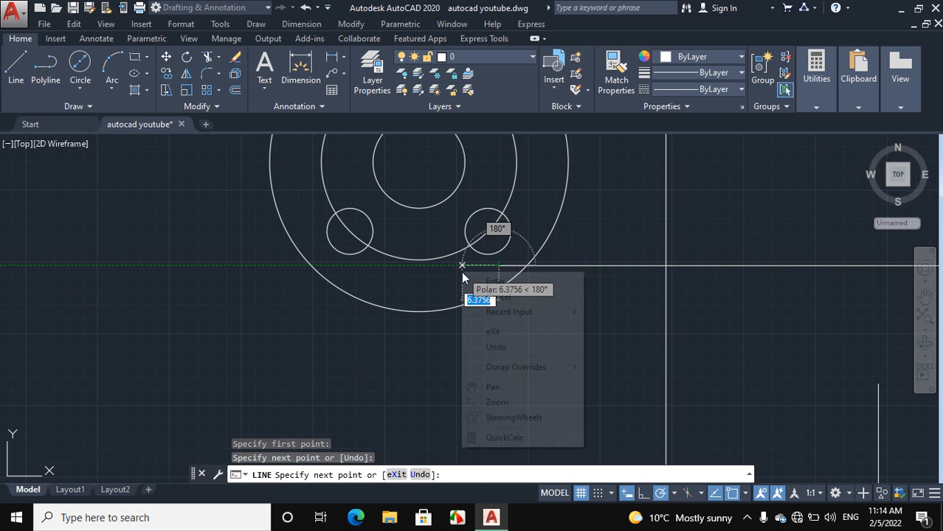
left_click(481, 297)
scroll(432, 295, "down", 3)
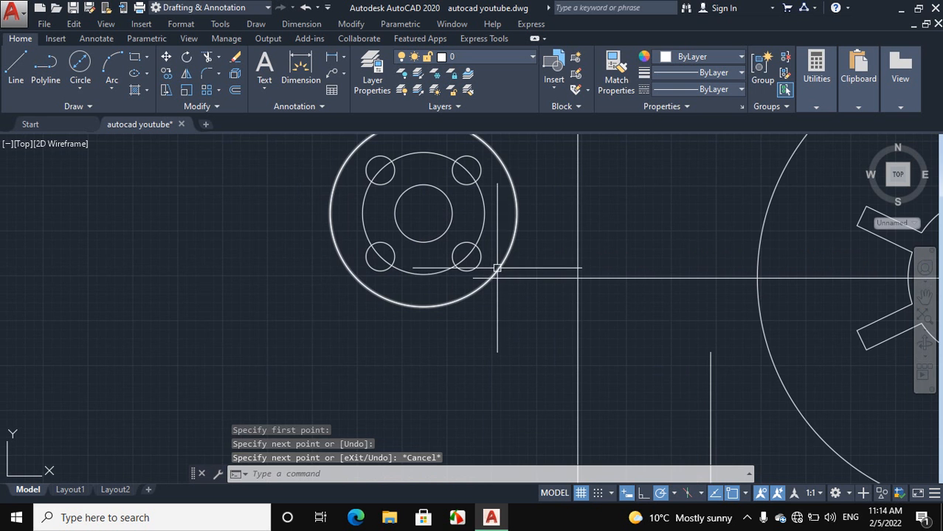
scroll(642, 291, "down", 5)
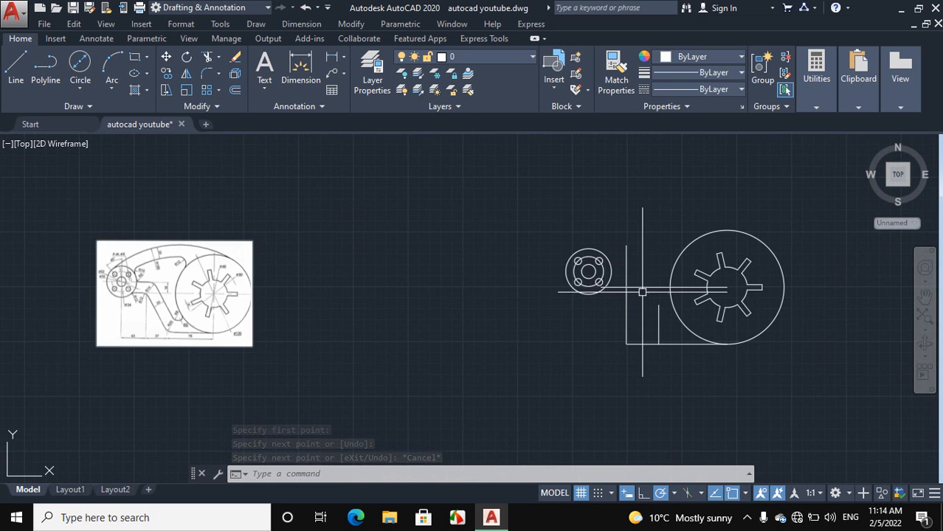
Examine the lower arm's outline and dimensions in the reference image and compare them with the drawn geometry
scroll(719, 289, "up", 5)
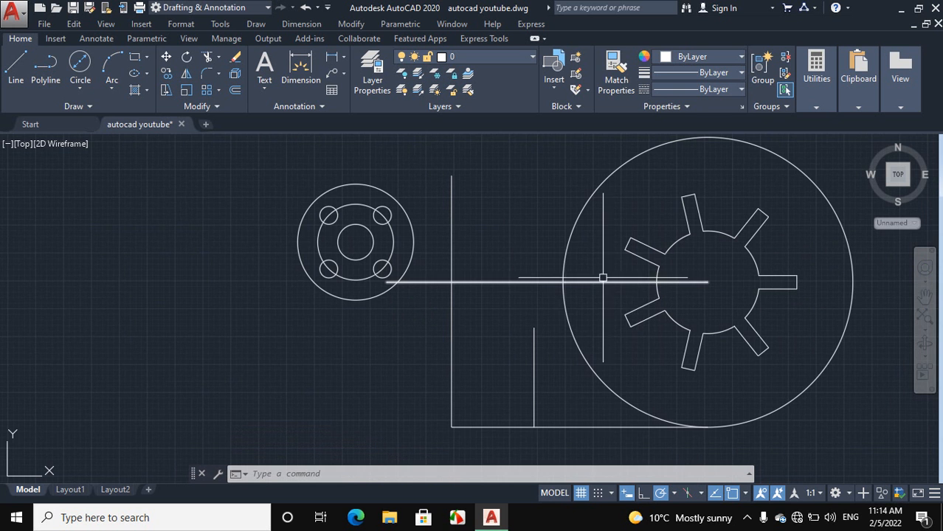
scroll(593, 274, "down", 4)
scroll(141, 273, "up", 6)
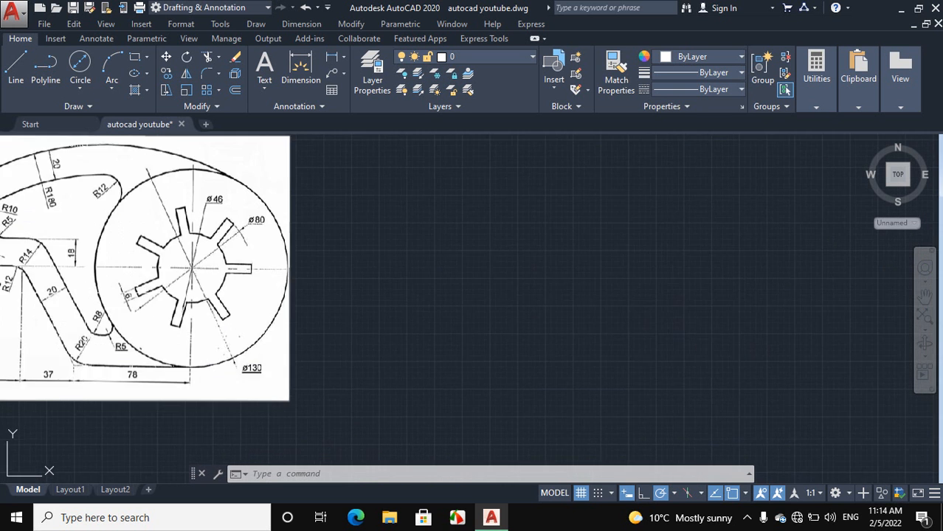
scroll(74, 288, "down", 5)
scroll(74, 288, "up", 5)
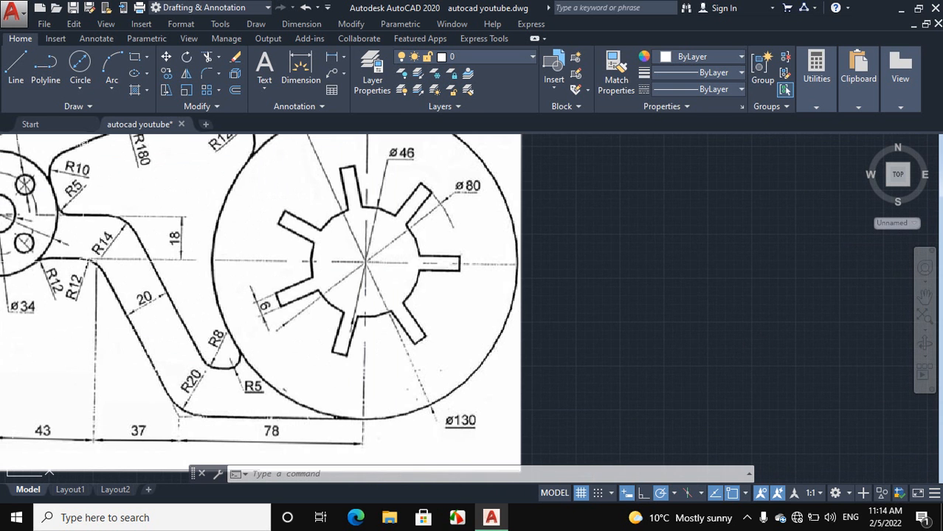
scroll(65, 258, "down", 3)
scroll(452, 292, "down", 4)
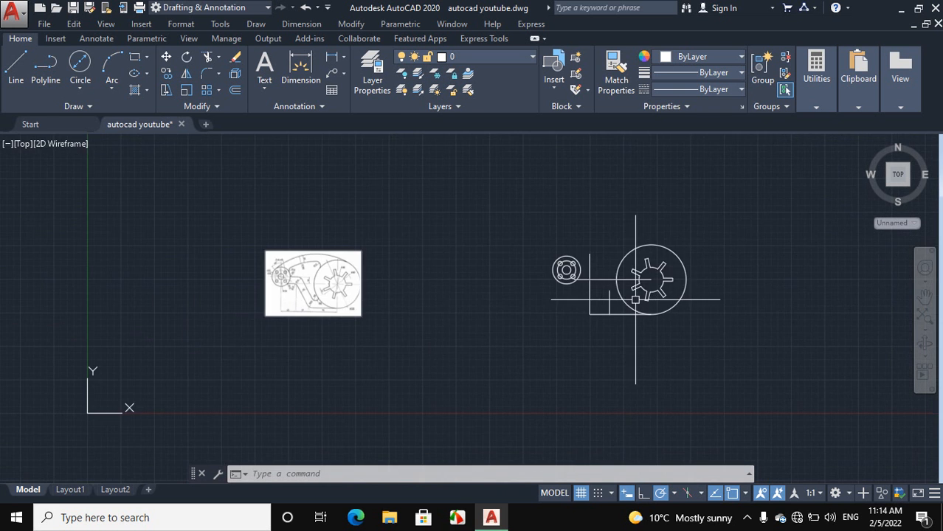
scroll(664, 296, "up", 5)
scroll(426, 264, "up", 2)
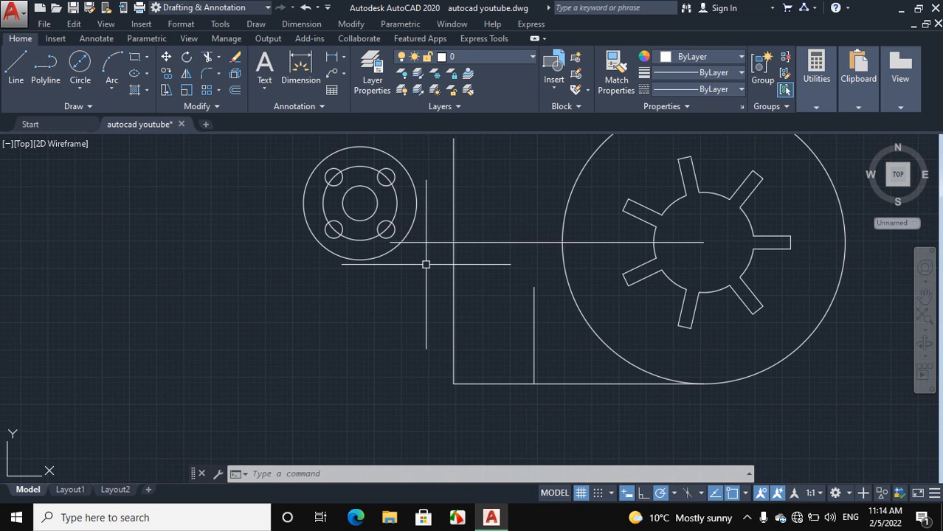
Trim the end of the horizontal centreline that lies inside the small flange's outer circle
type("r")
key("Return")
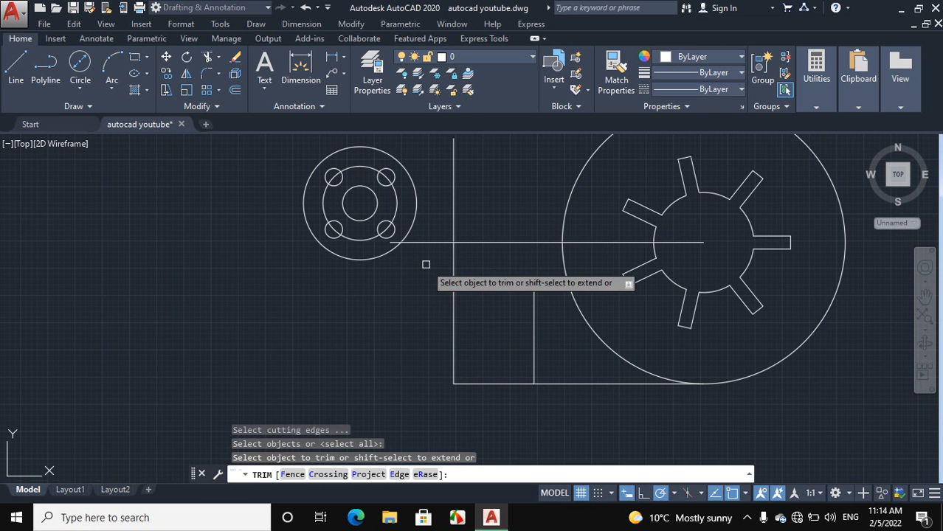
scroll(396, 226, "up", 4)
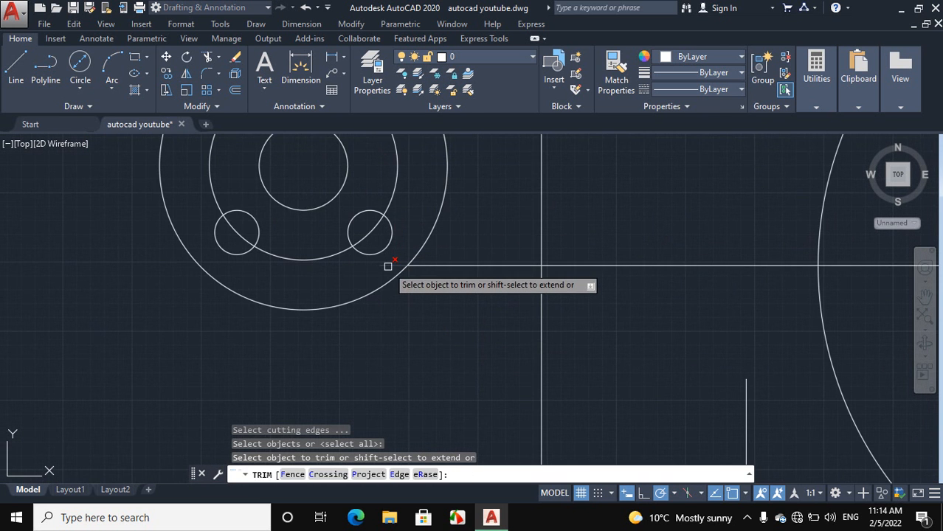
left_click(388, 266)
scroll(402, 299, "down", 4)
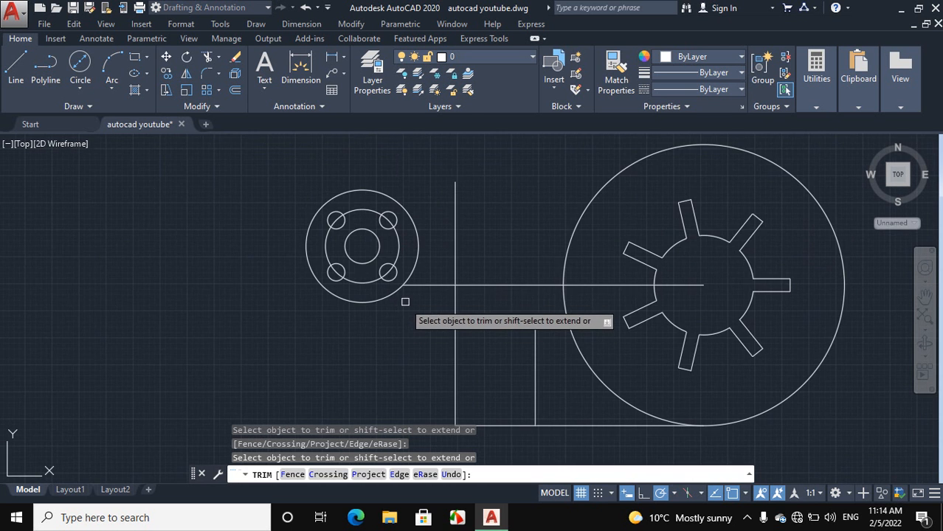
scroll(405, 302, "down", 4)
right_click(252, 277)
left_click(284, 301)
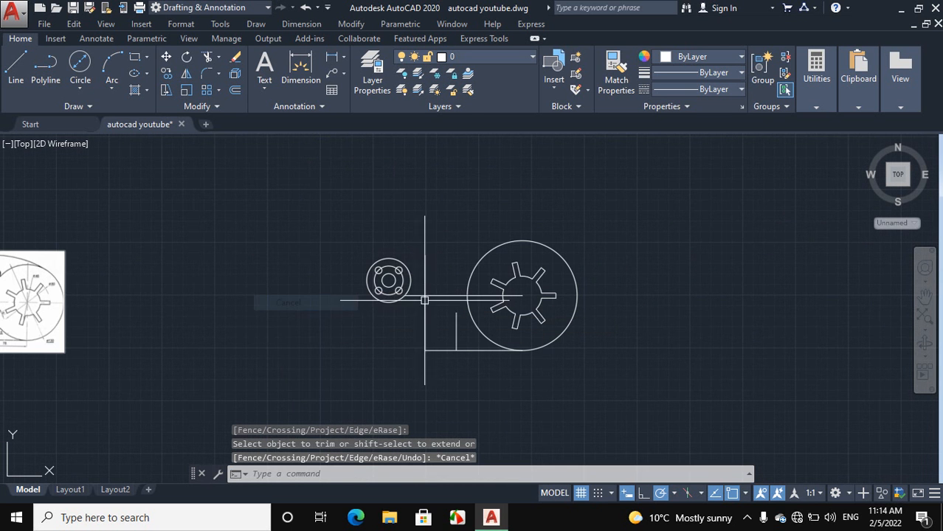
Draw a slanted line from the intersection of the horizontal centreline and the tall vertical line to the short vertical line's lower endpoint
scroll(425, 300, "down", 4)
scroll(256, 307, "up", 4)
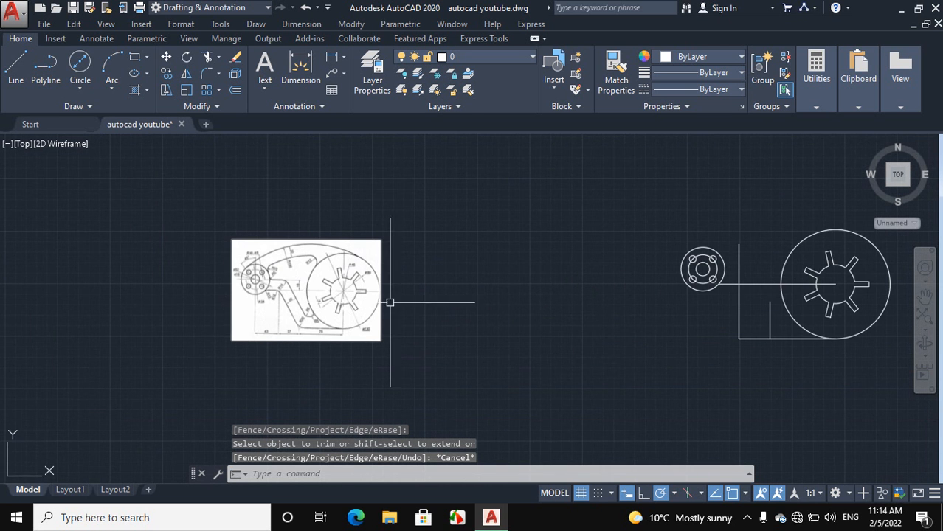
scroll(358, 324, "up", 2)
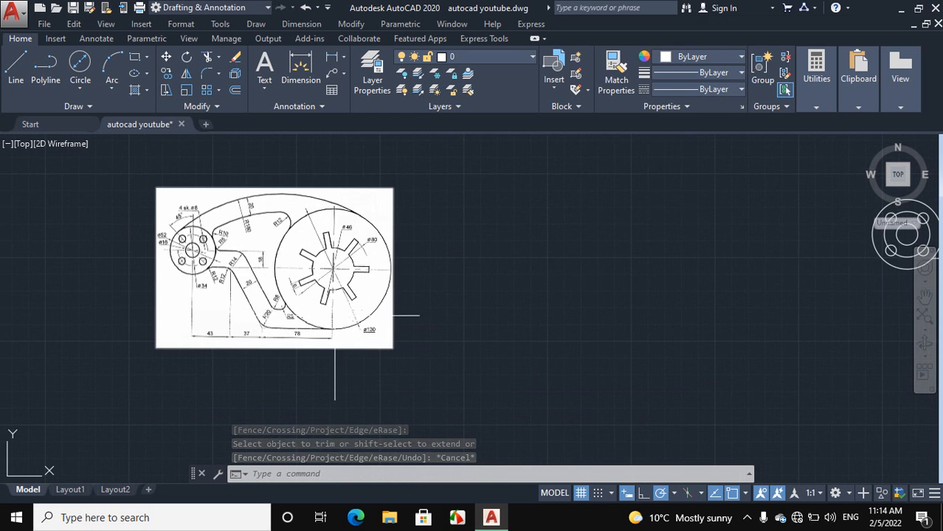
scroll(279, 297, "up", 4)
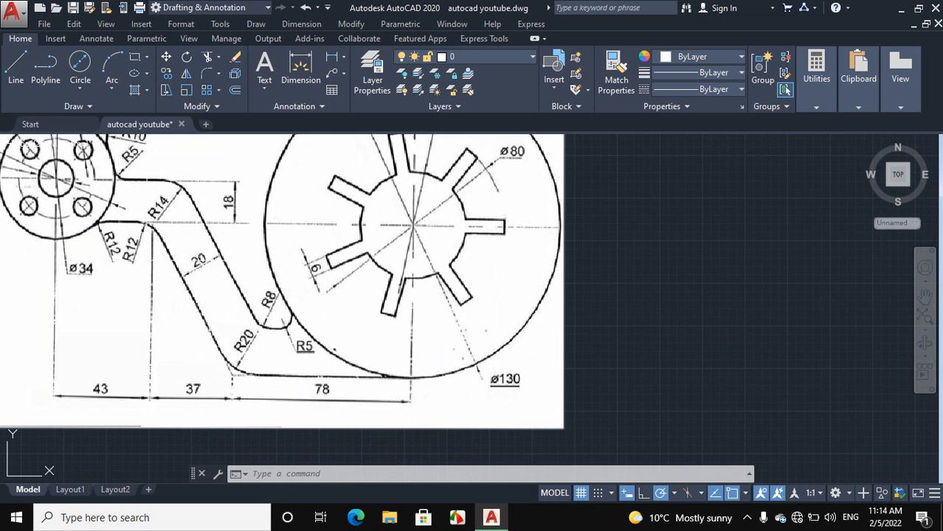
scroll(222, 301, "down", 4)
scroll(436, 365, "down", 3)
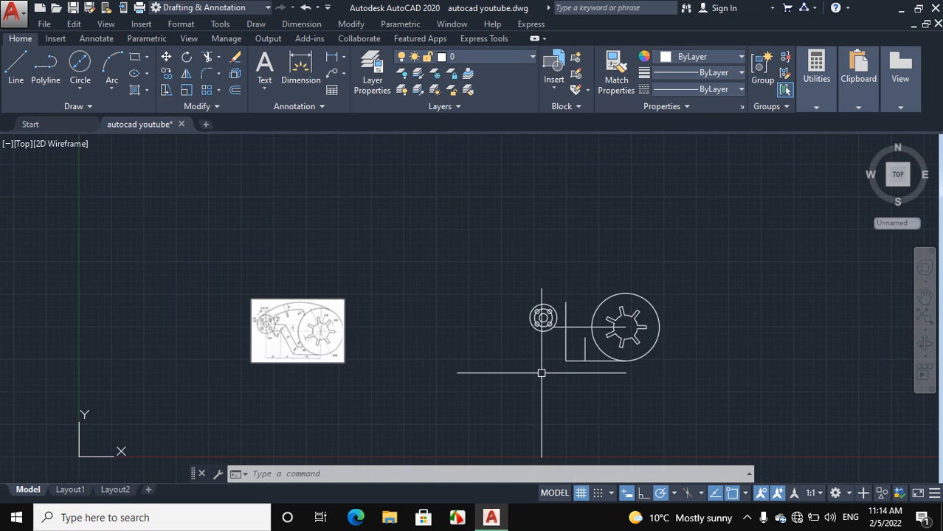
scroll(541, 373, "up", 4)
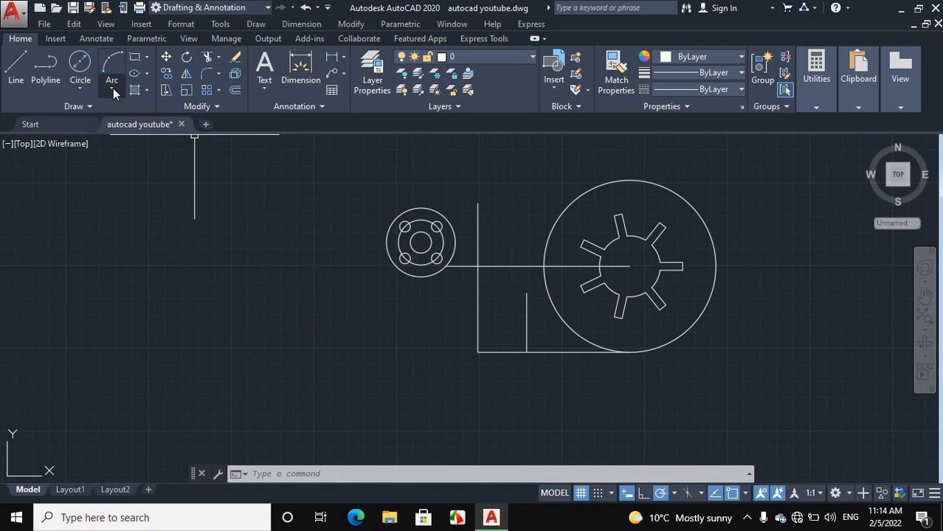
left_click(23, 71)
scroll(461, 322, "up", 5)
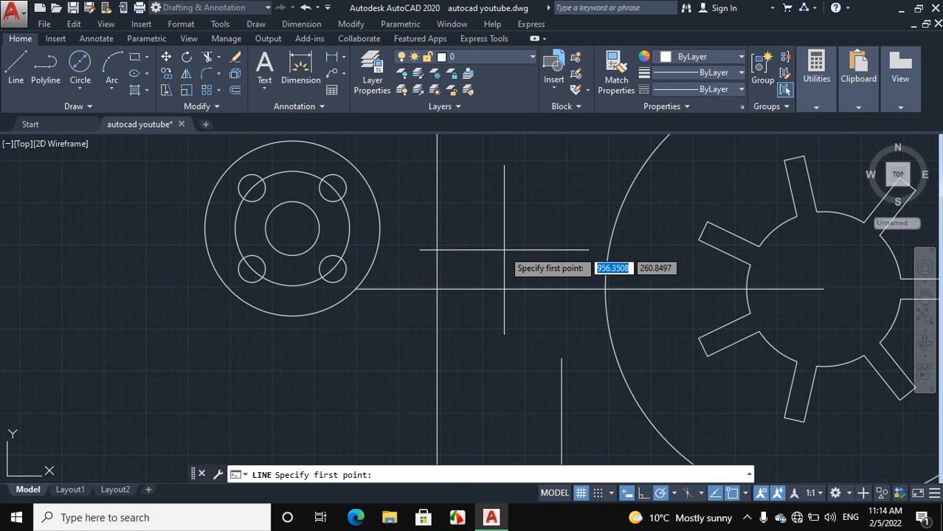
left_click(437, 289)
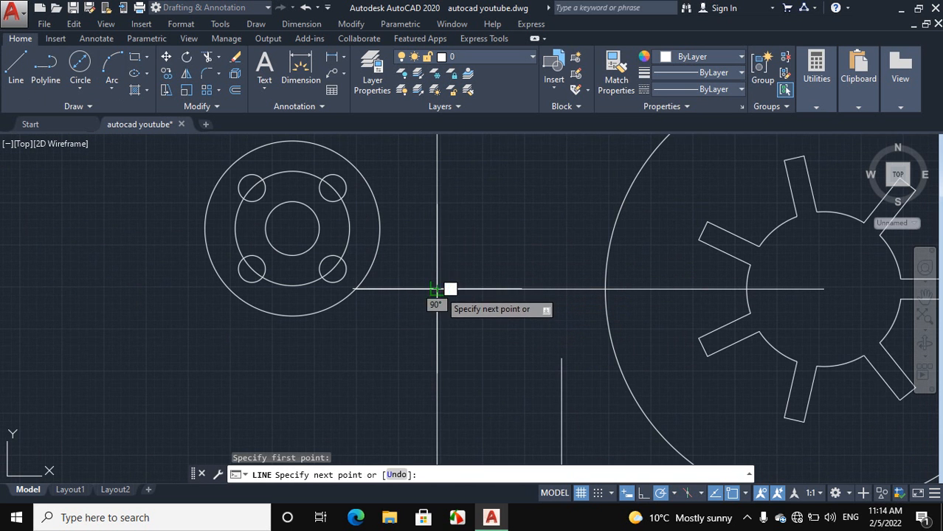
scroll(466, 338, "down", 5)
scroll(500, 406, "up", 3)
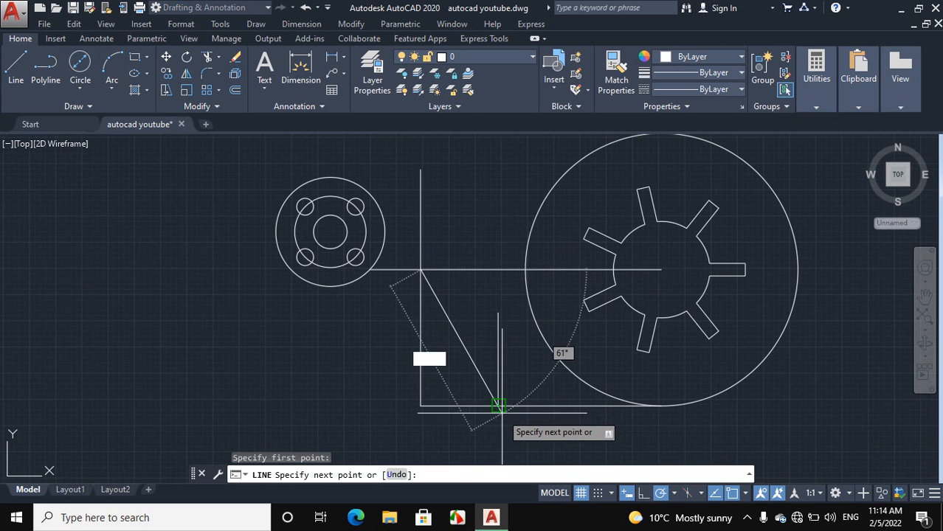
left_click(498, 405)
right_click(380, 366)
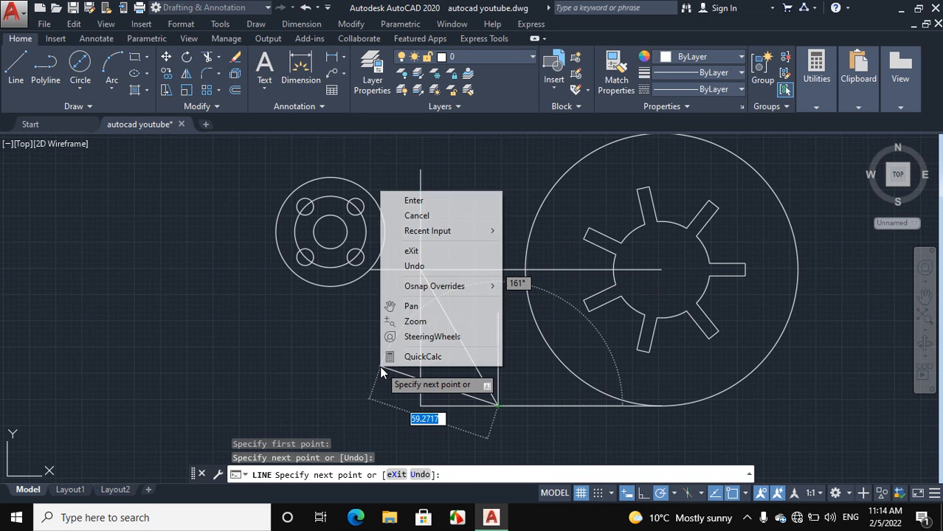
left_click(411, 250)
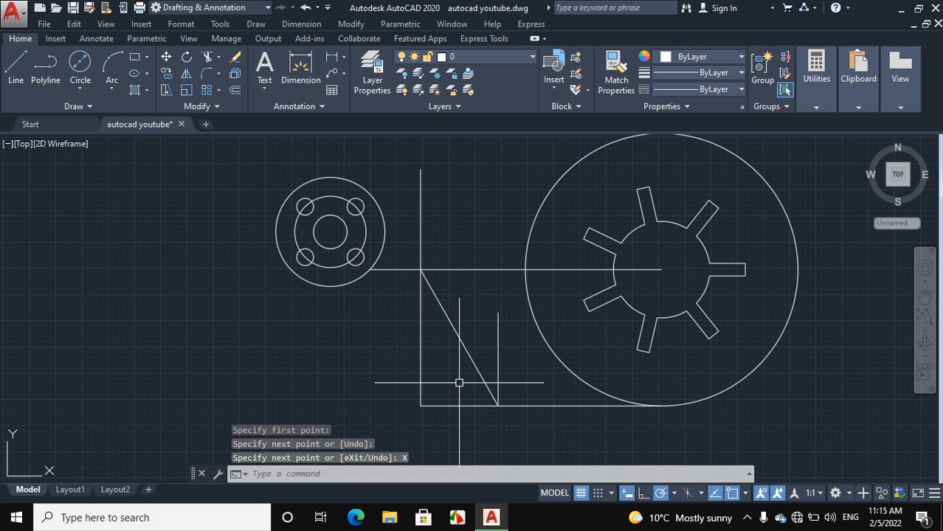
Check the slanted arm edge and its surrounding dimensions in the reference image against the drawn geometry
scroll(485, 386, "down", 3)
scroll(166, 343, "down", 5)
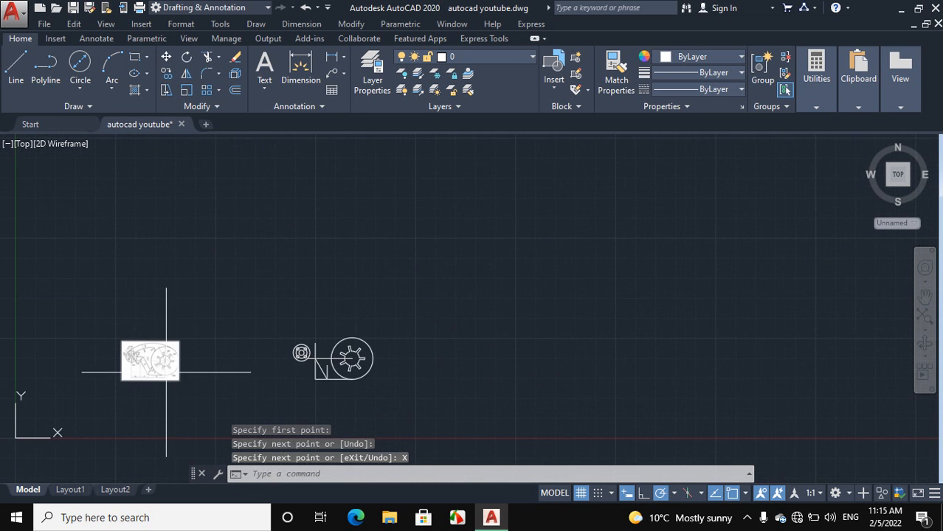
scroll(118, 369, "up", 7)
scroll(70, 443, "up", 4)
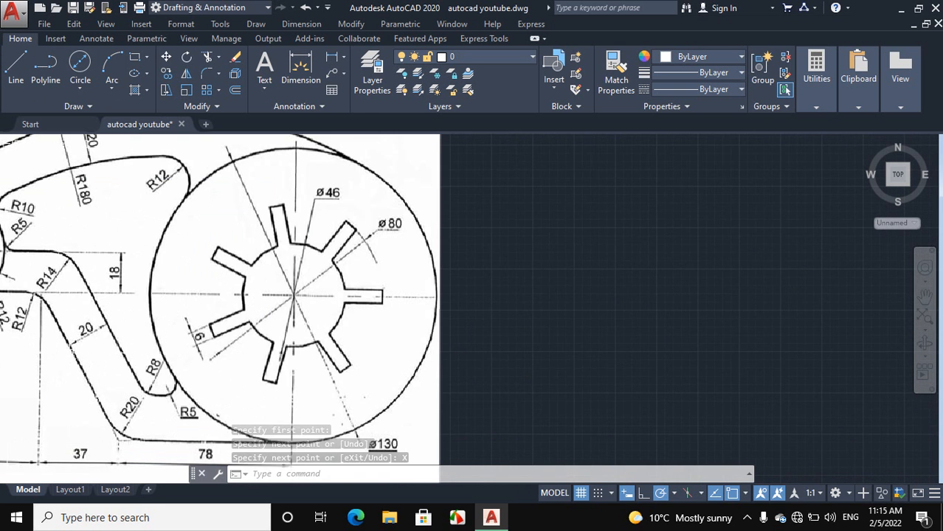
scroll(147, 413, "down", 4)
scroll(222, 397, "down", 4)
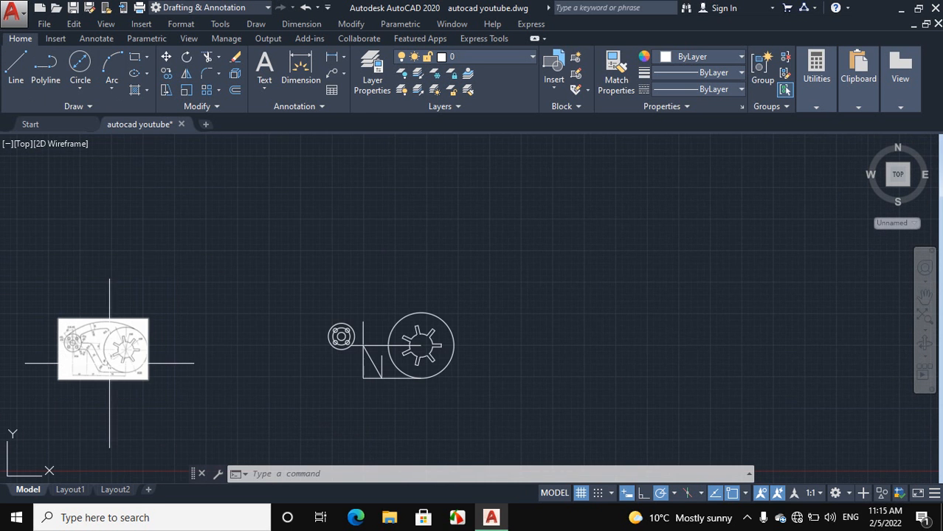
scroll(389, 377, "up", 2)
scroll(389, 376, "up", 2)
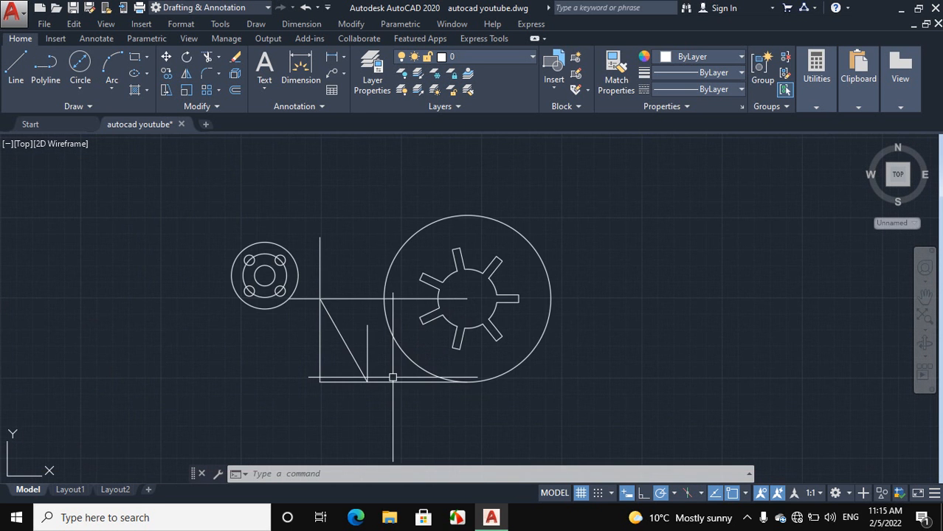
Erase the tall and short vertical construction lines and the bottom horizontal segment between them
scroll(366, 364, "up", 2)
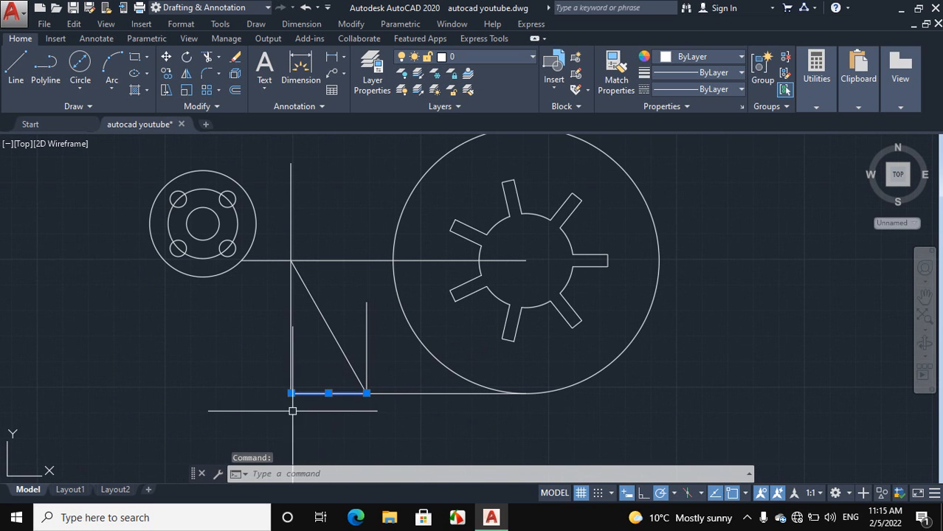
left_click(290, 369)
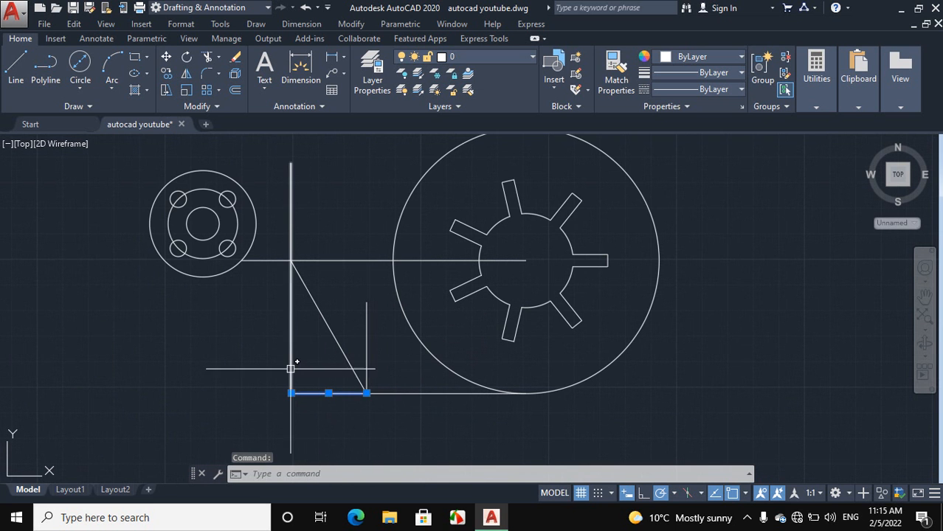
left_click(367, 342)
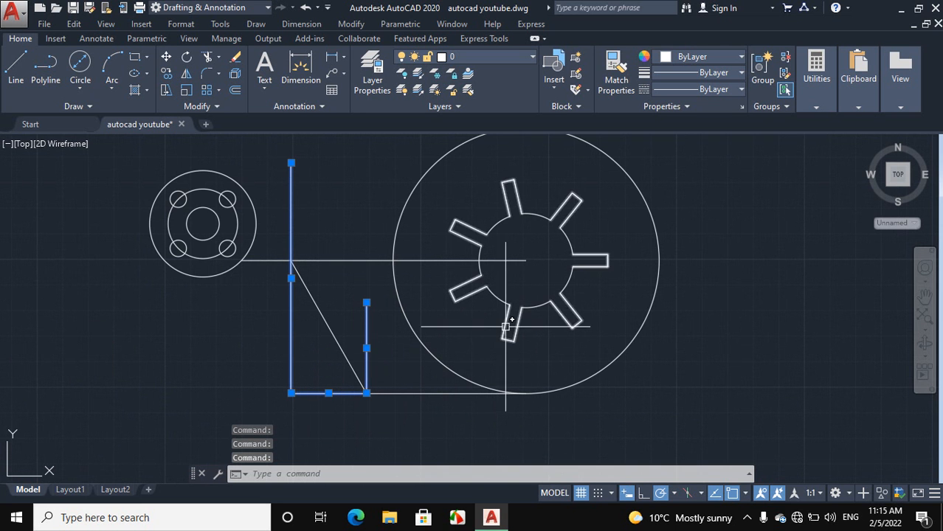
right_click(767, 279)
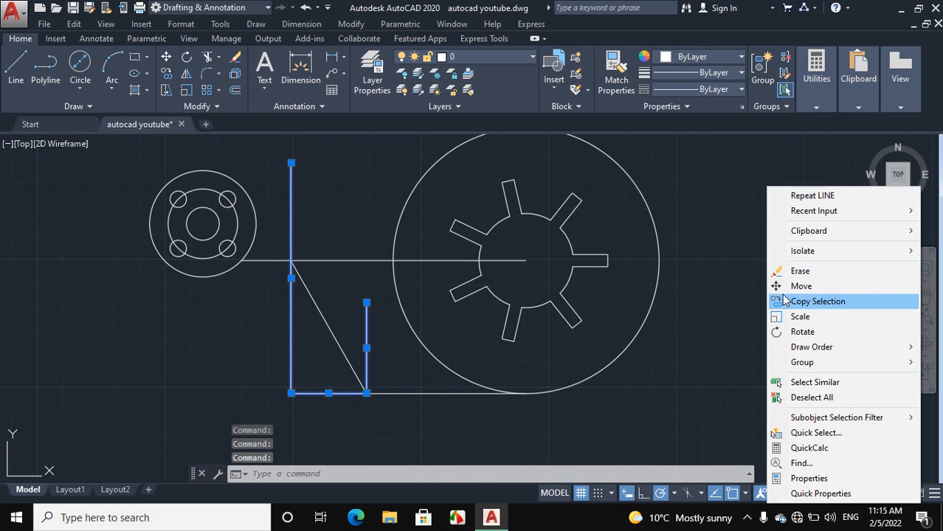
left_click(797, 269)
Fillet the corner between the slanted arm edge and the bottom horizontal line with a radius of 20
scroll(640, 369, "down", 5)
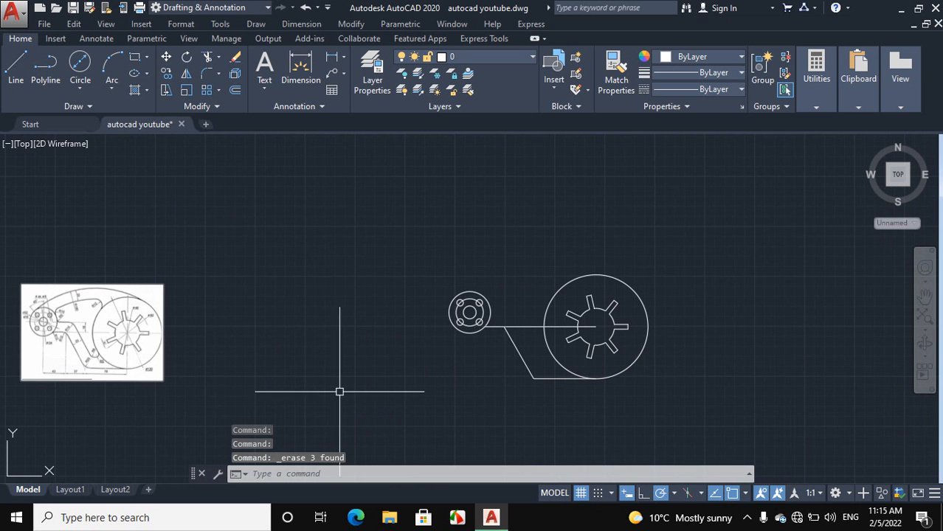
scroll(66, 379, "up", 6)
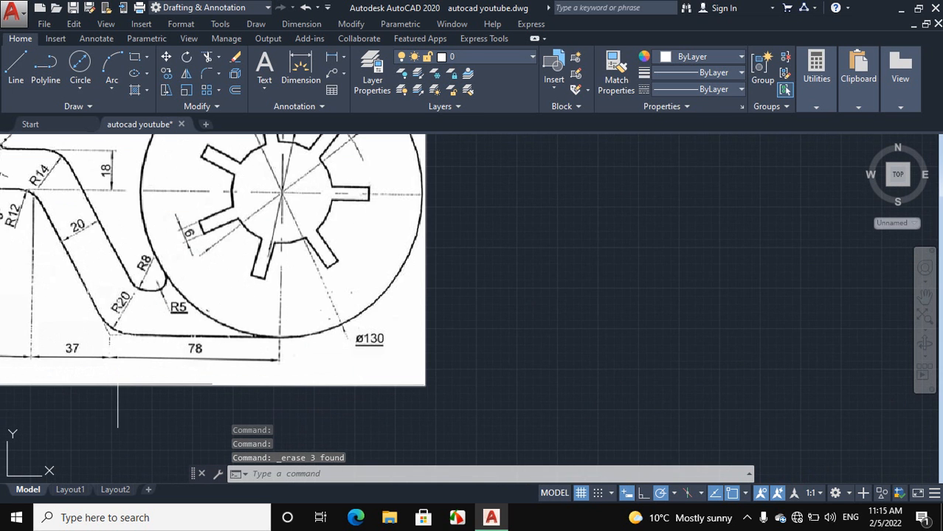
scroll(119, 384, "up", 2)
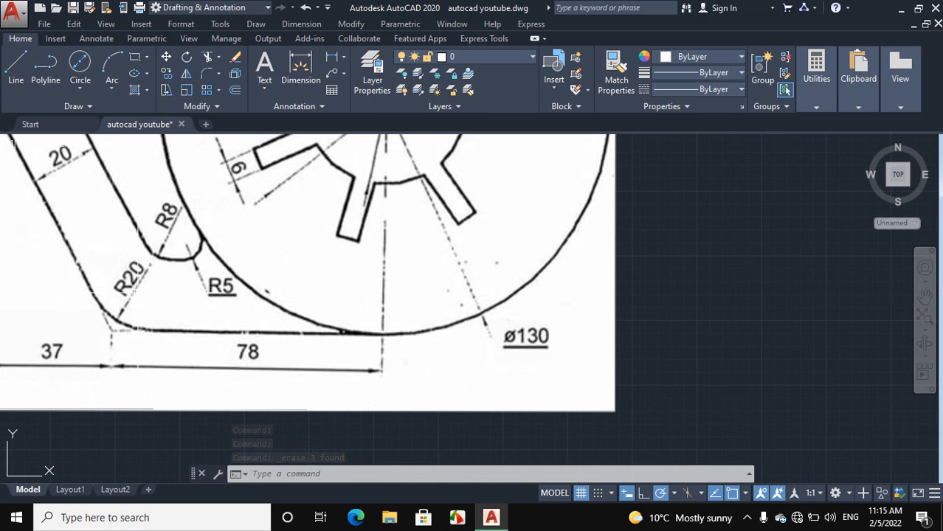
scroll(83, 340, "down", 5)
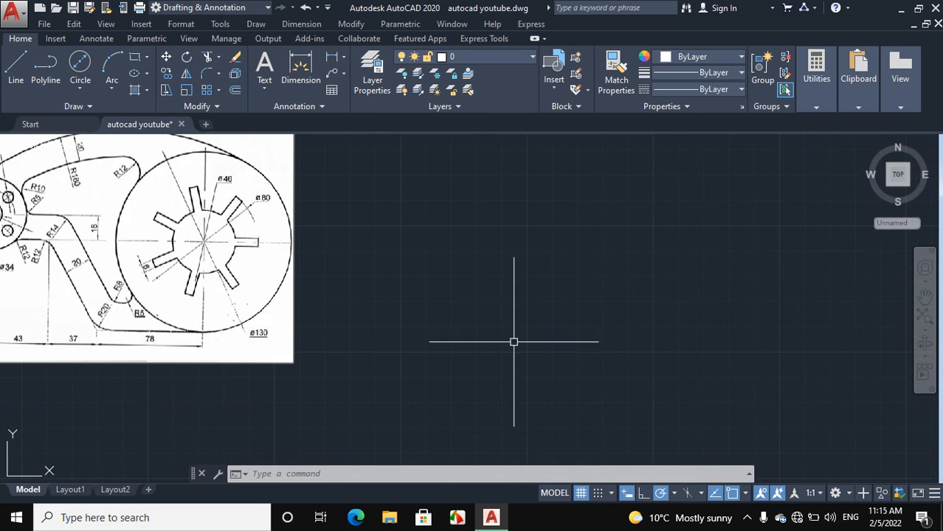
scroll(269, 348, "down", 2)
scroll(670, 352, "up", 2)
scroll(670, 352, "up", 3)
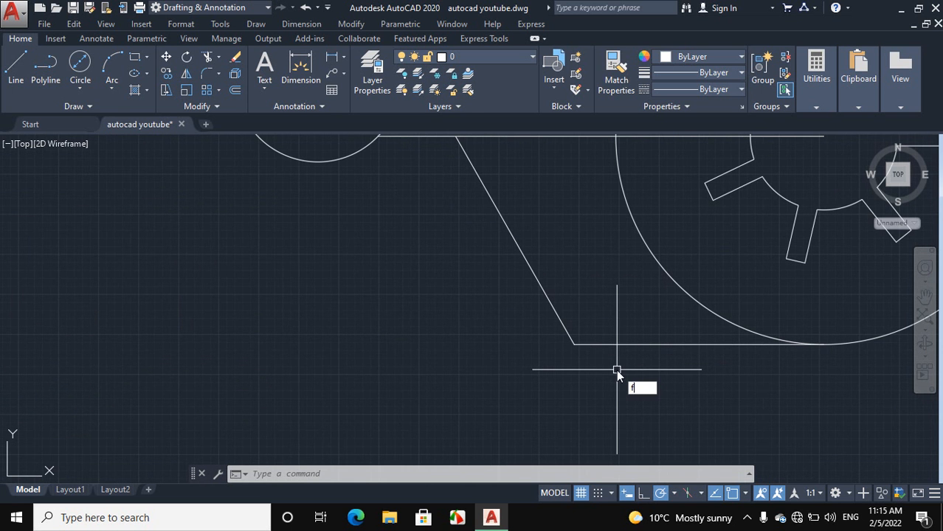
key("Return")
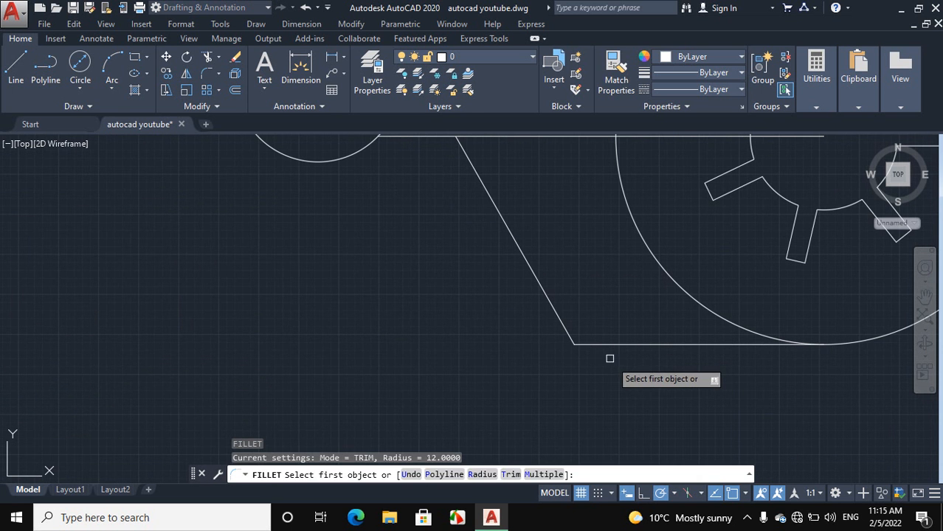
right_click(540, 199)
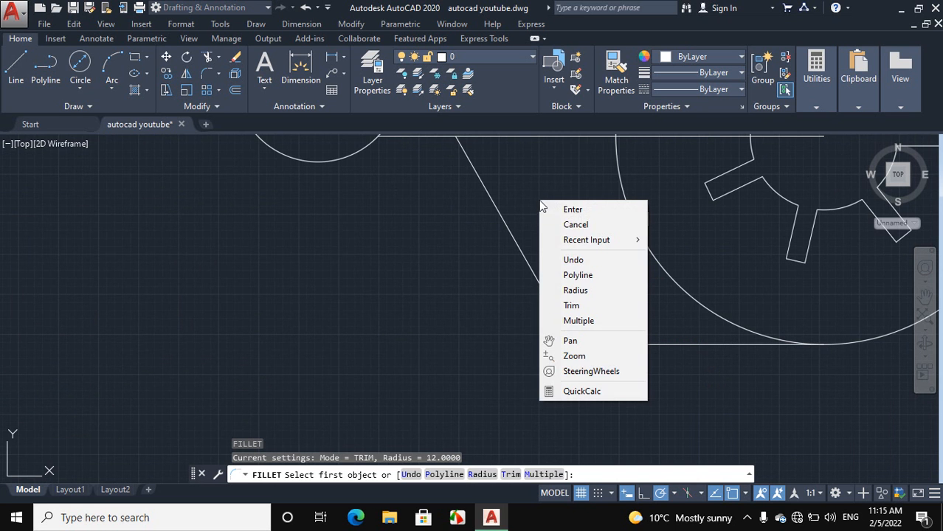
left_click(565, 291)
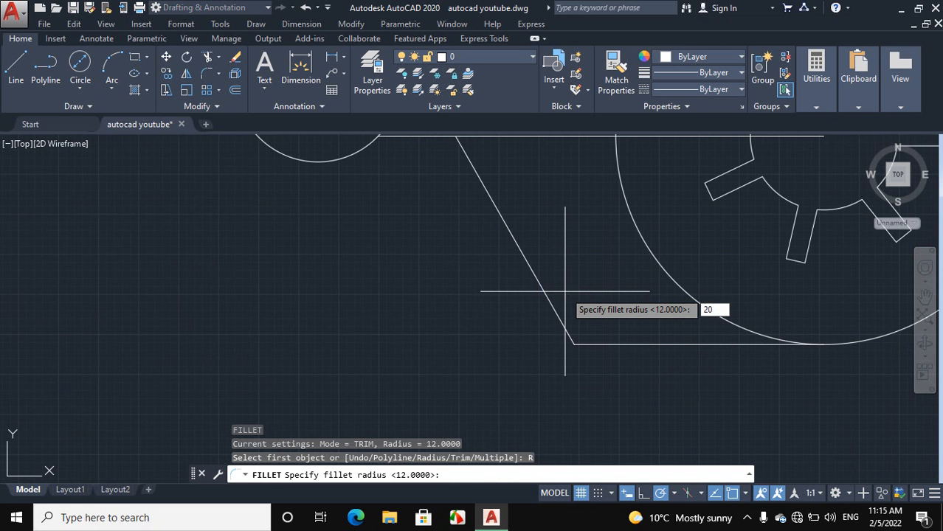
key("Return")
left_click(560, 324)
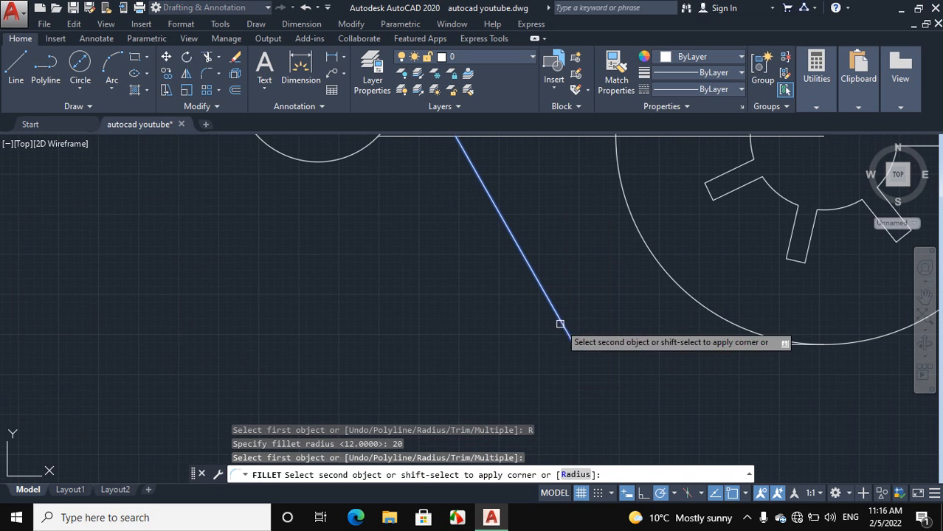
left_click(602, 344)
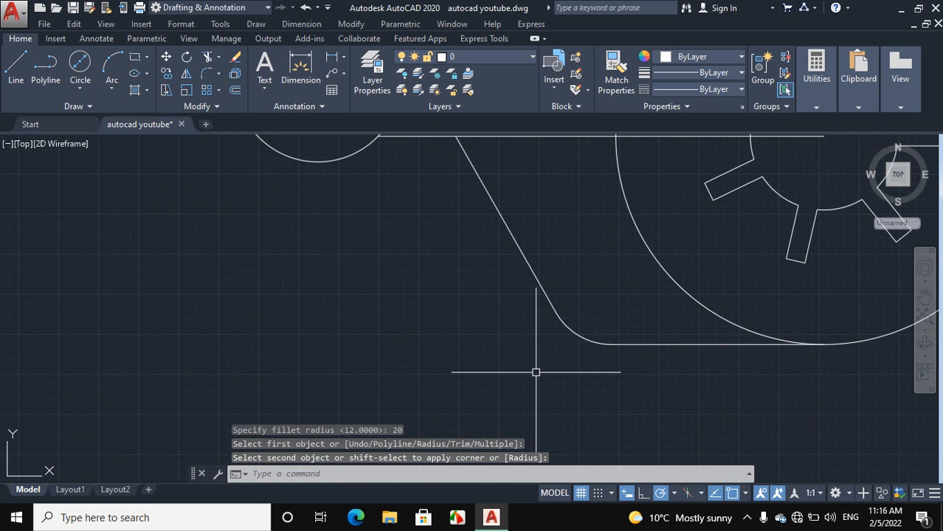
Examine the lower arm's width and inner corner radii in the reference image
scroll(584, 354, "down", 5)
scroll(585, 354, "down", 3)
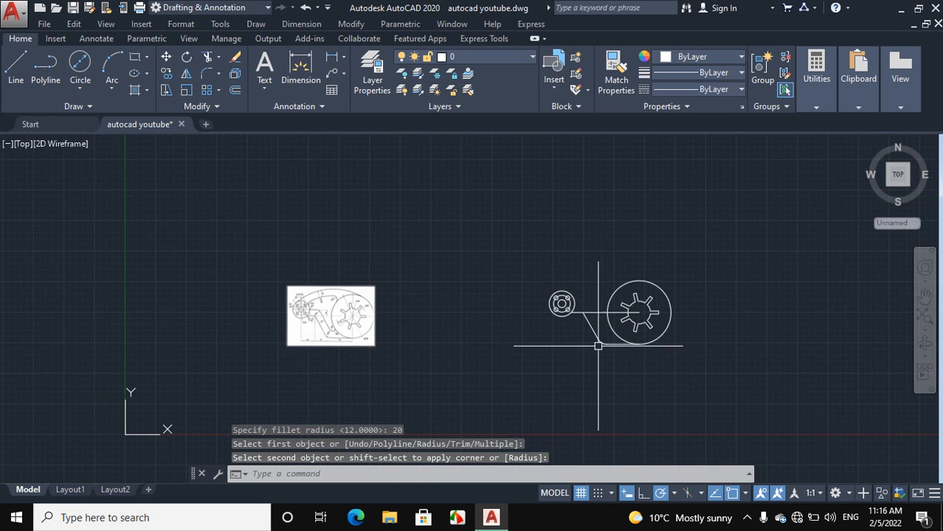
scroll(369, 291, "up", 5)
scroll(406, 254, "up", 2)
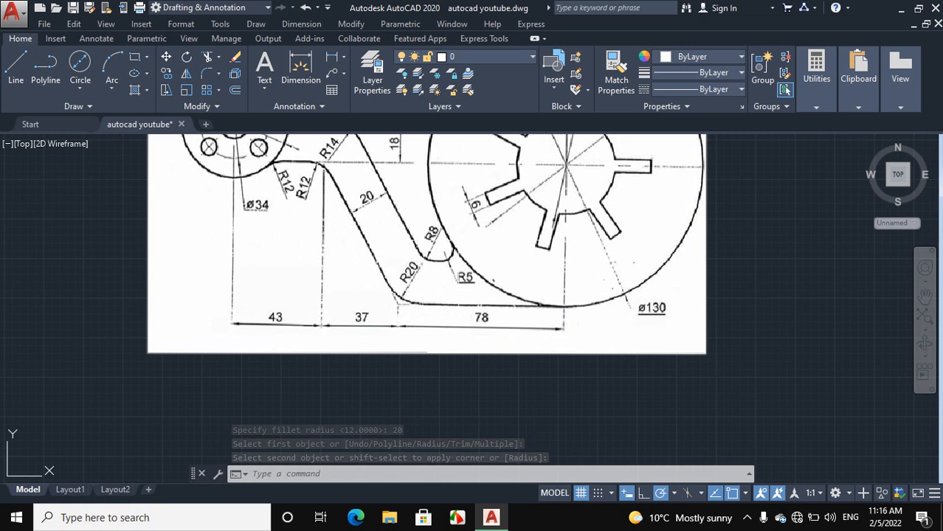
scroll(454, 248, "up", 2)
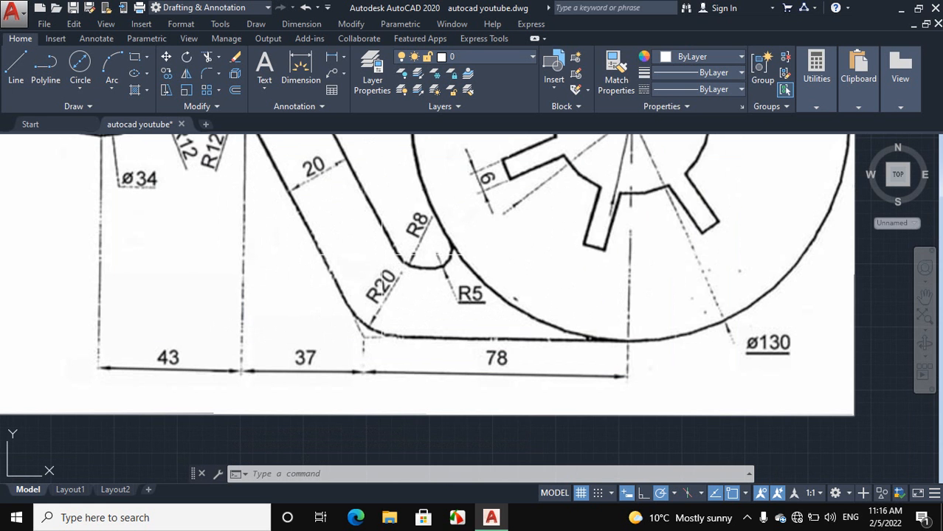
scroll(379, 256, "down", 5)
scroll(362, 227, "up", 5)
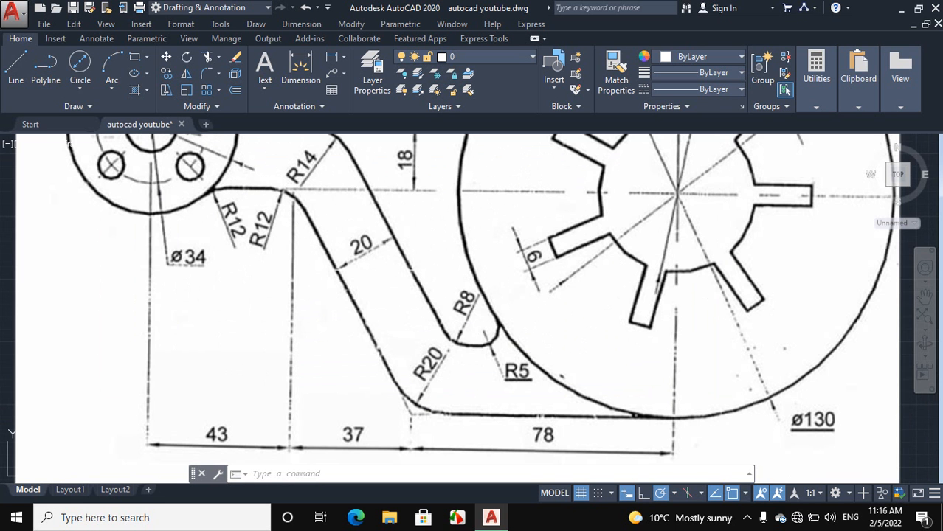
scroll(354, 302, "down", 2)
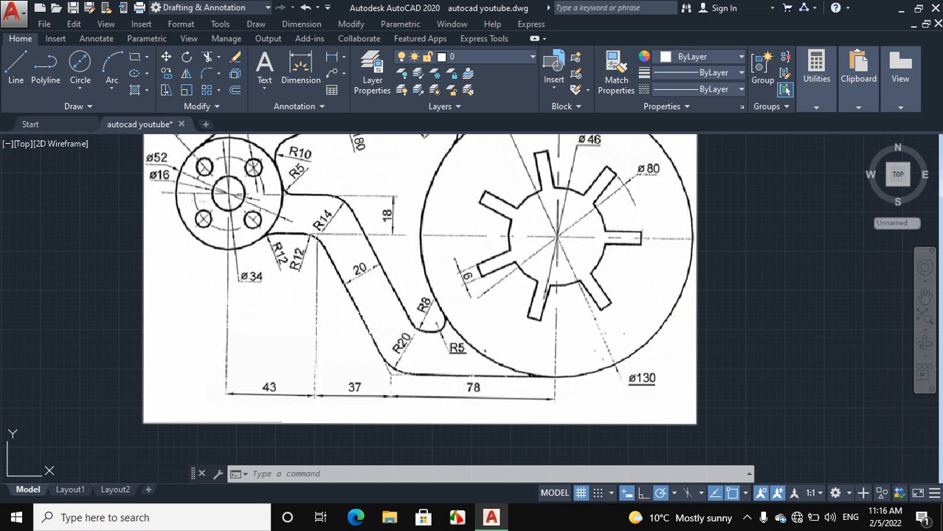
scroll(257, 332, "down", 6)
scroll(712, 341, "up", 4)
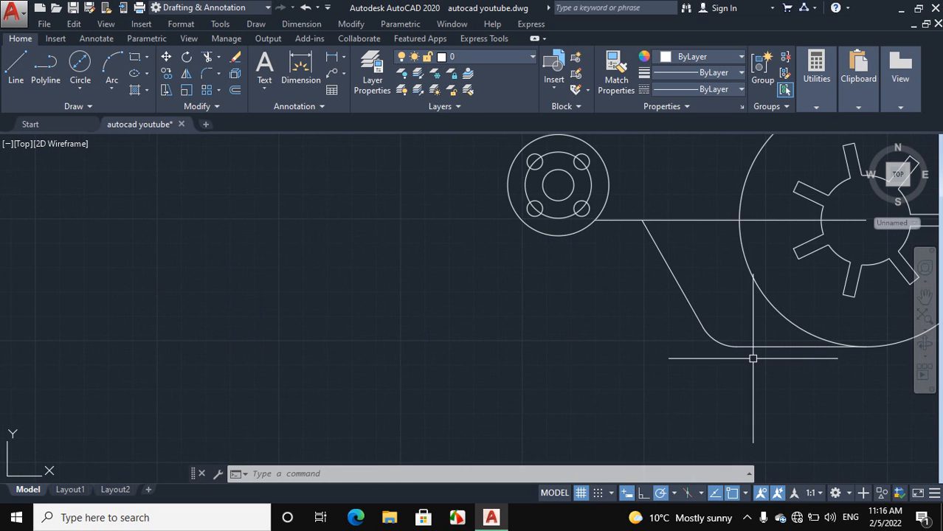
Offset the bottom horizontal line upward and the slanted arm edge towards the large disc, both by 20
scroll(617, 373, "down", 2)
scroll(694, 373, "up", 2)
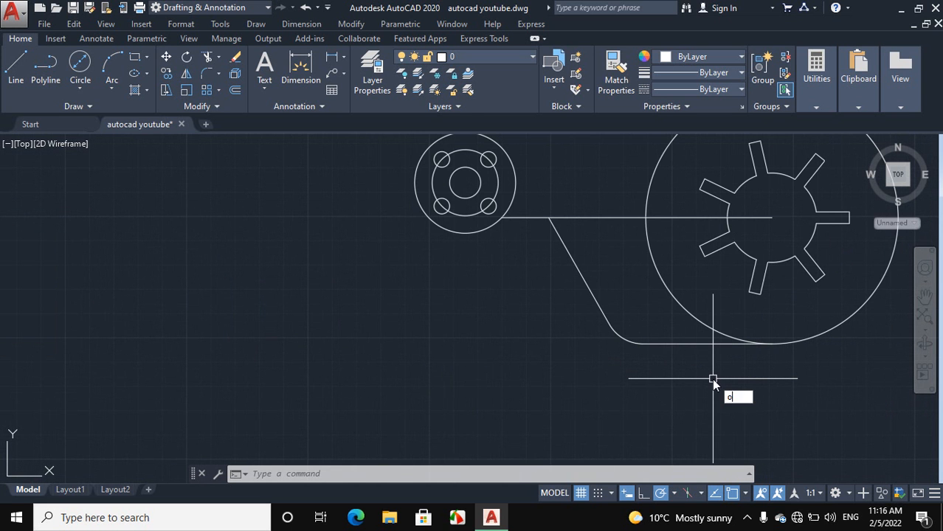
key("Return")
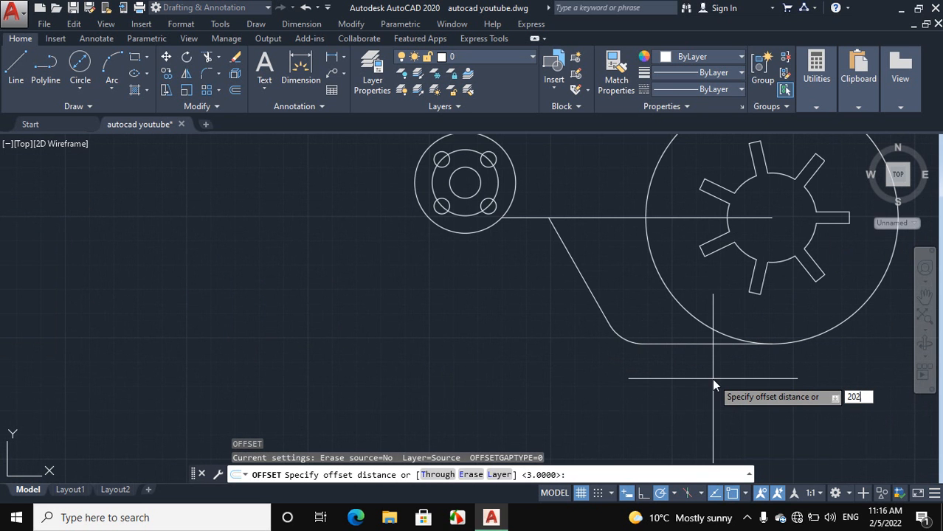
type("202")
key("BackSpace")
key("Return")
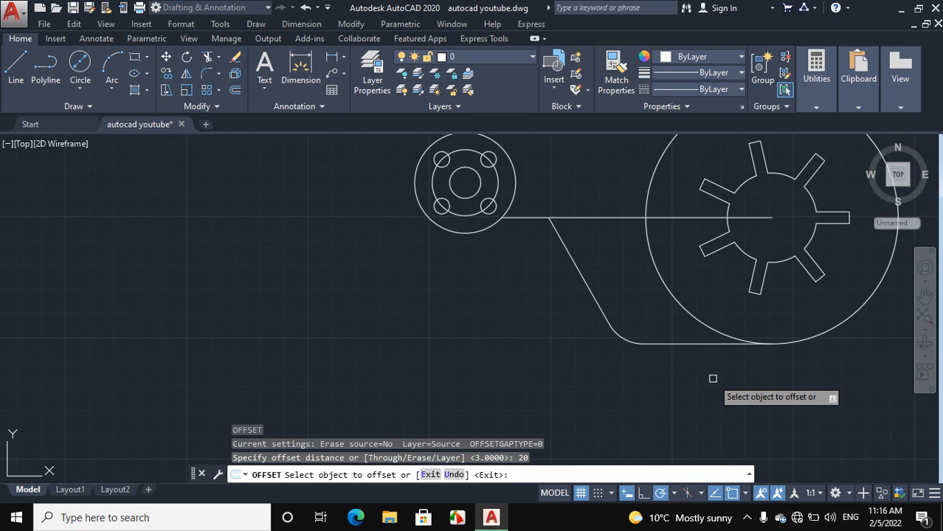
left_click(669, 342)
left_click(656, 303)
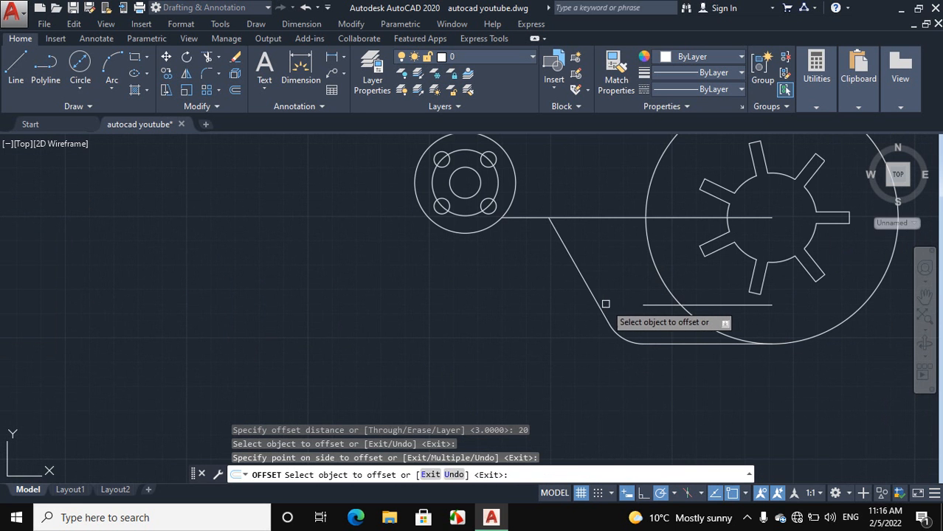
left_click(600, 303)
left_click(633, 288)
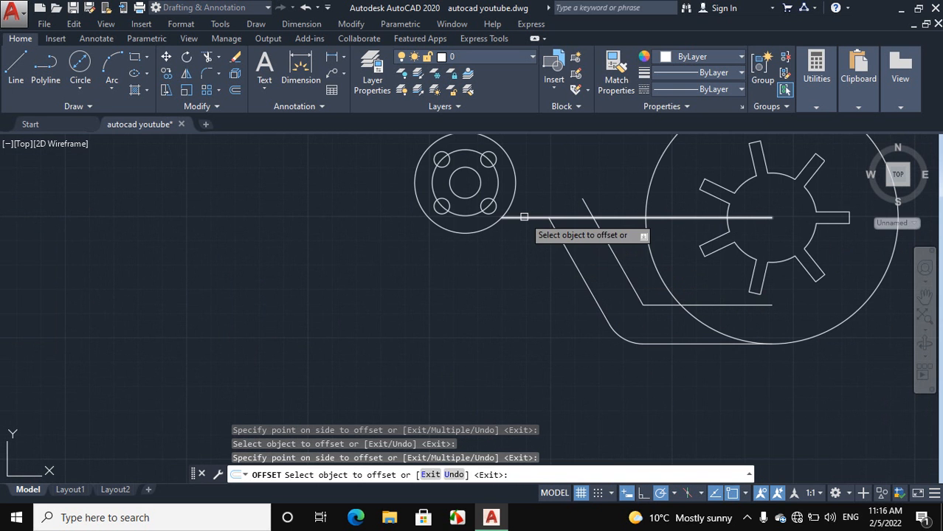
Offset the horizontal centreline between the flange and the large disc upward by 20
scroll(553, 236, "down", 2)
scroll(552, 244, "up", 4)
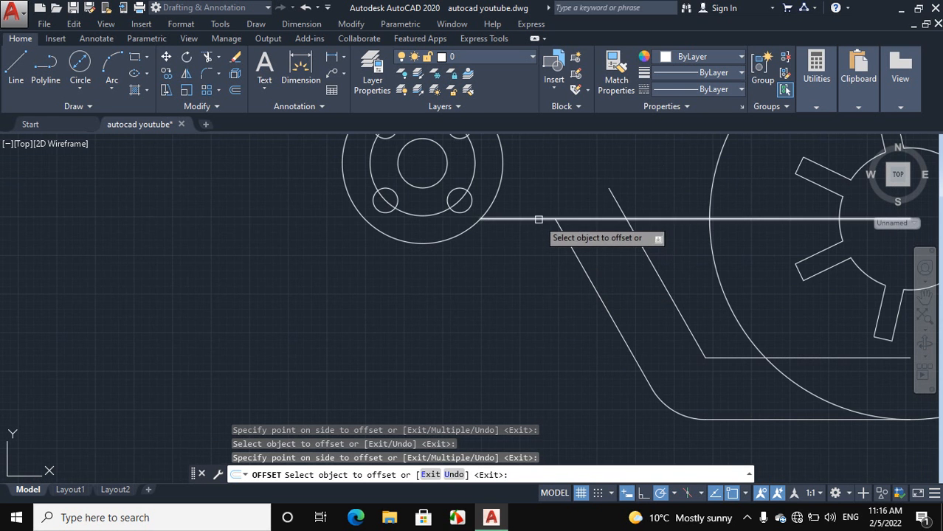
left_click(543, 219)
left_click(550, 184)
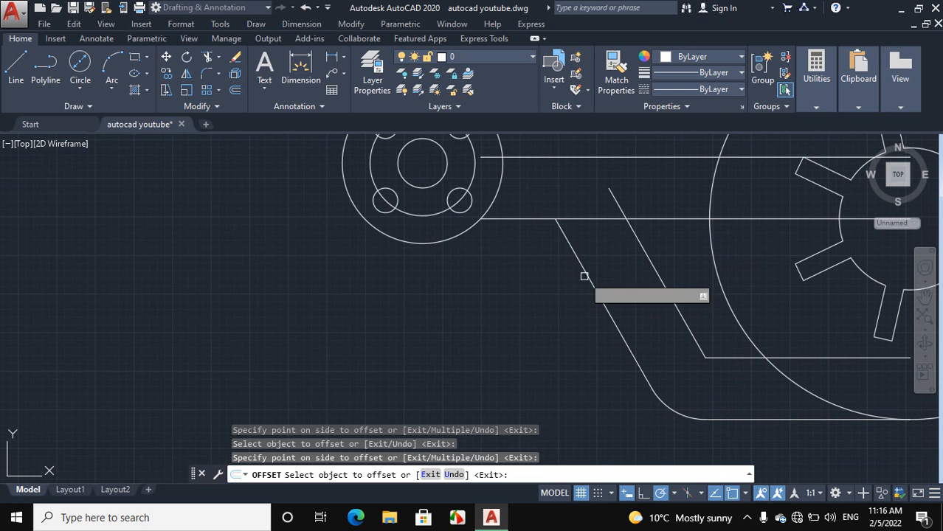
Examine the radii at the arm's inner lower end in the reference image and end the Offset command
scroll(609, 312, "down", 4)
scroll(169, 284, "down", 3)
scroll(116, 291, "up", 8)
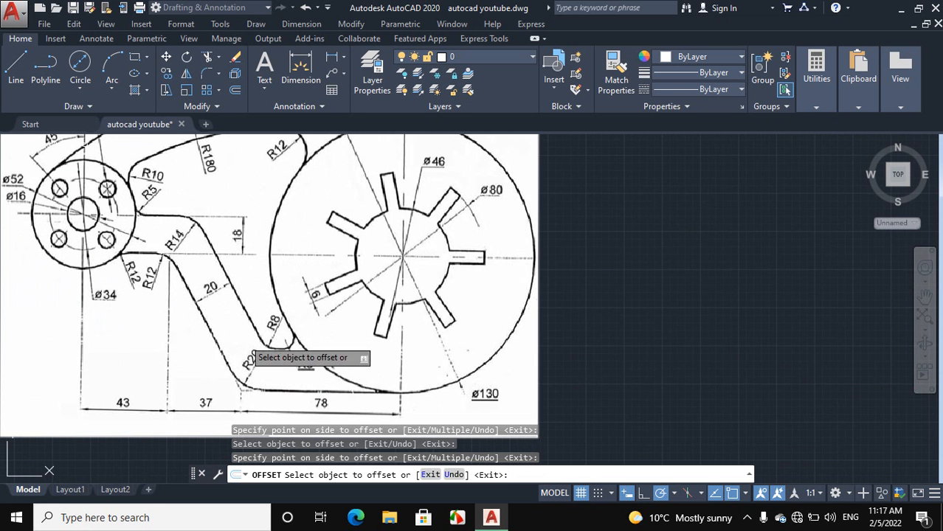
scroll(272, 386, "down", 1)
scroll(269, 390, "up", 3)
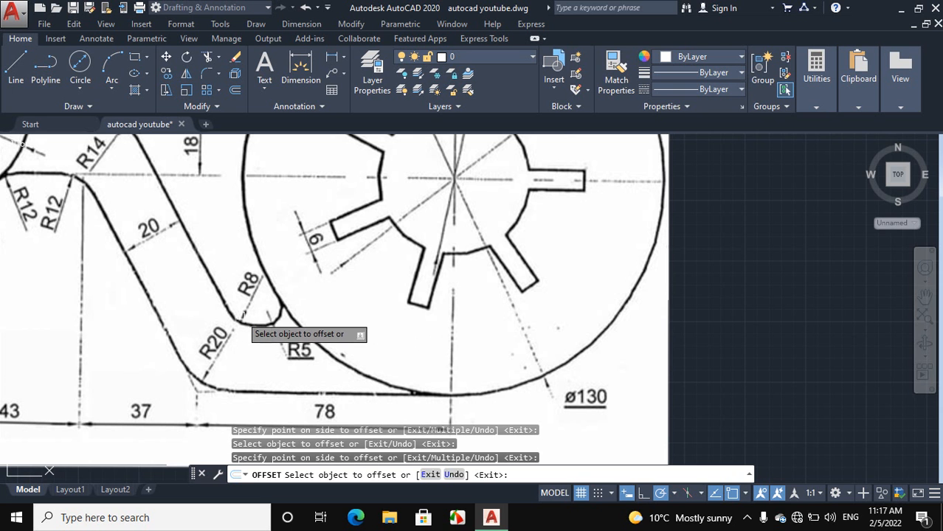
scroll(239, 320, "up", 4)
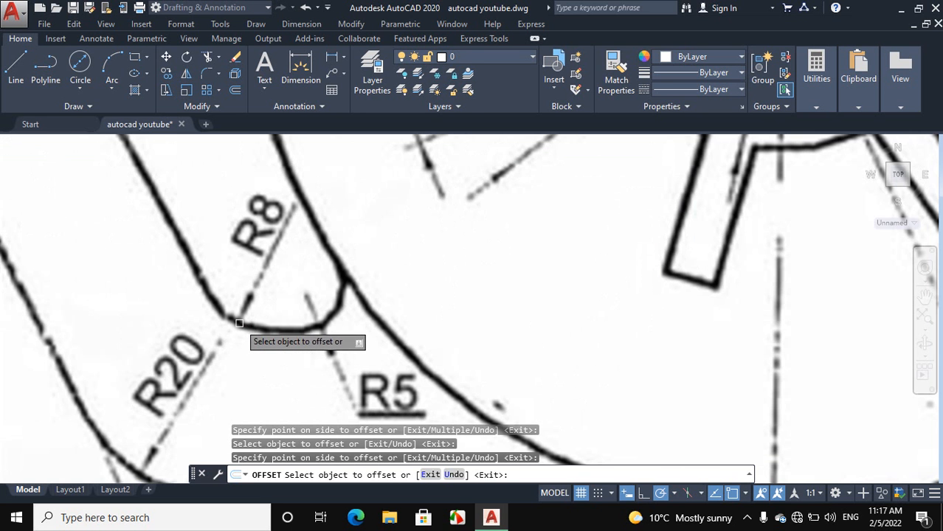
scroll(219, 320, "down", 8)
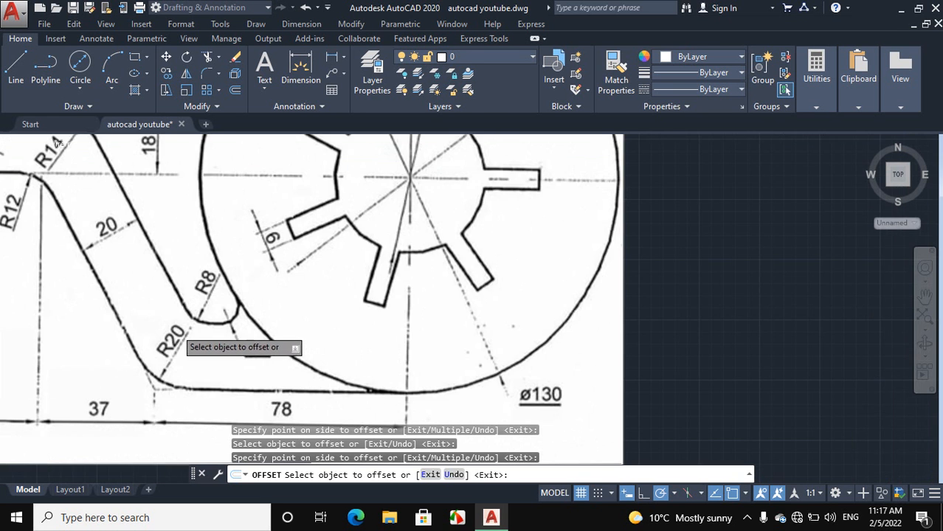
scroll(629, 356, "up", 7)
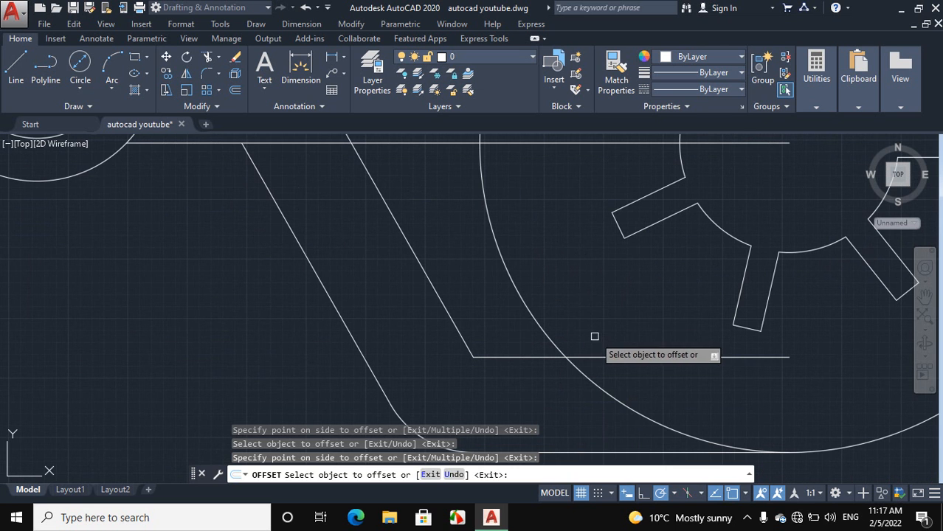
right_click(575, 297)
left_click(598, 321)
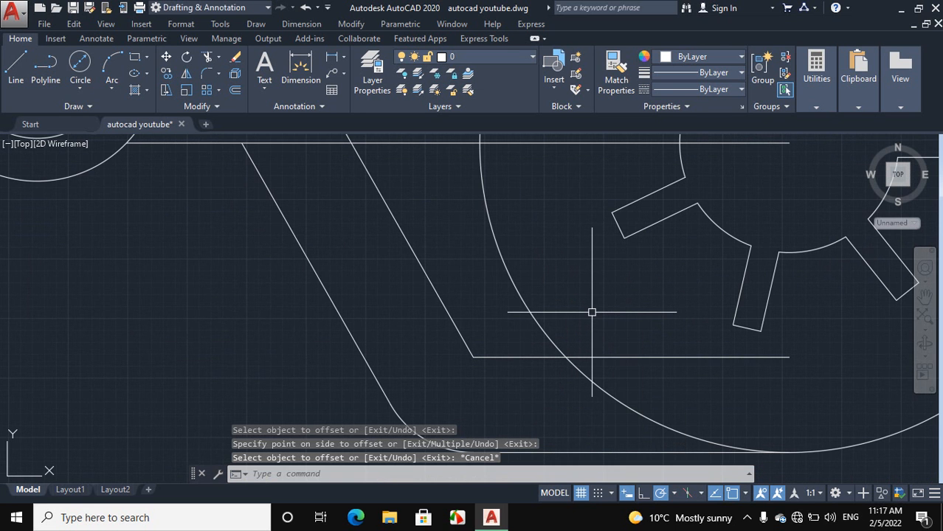
Fillet the inner lower horizontal line against the large disc's outer circle with a radius of 5
type("f")
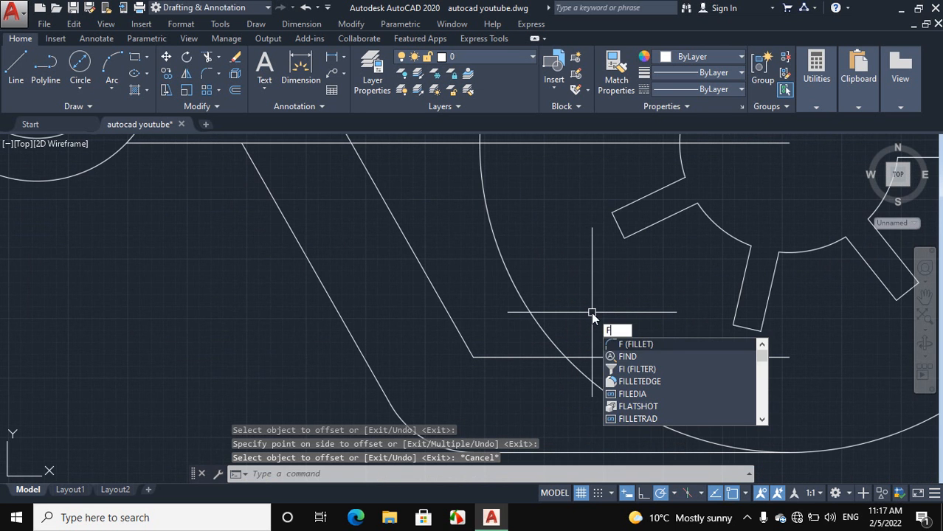
key("Return")
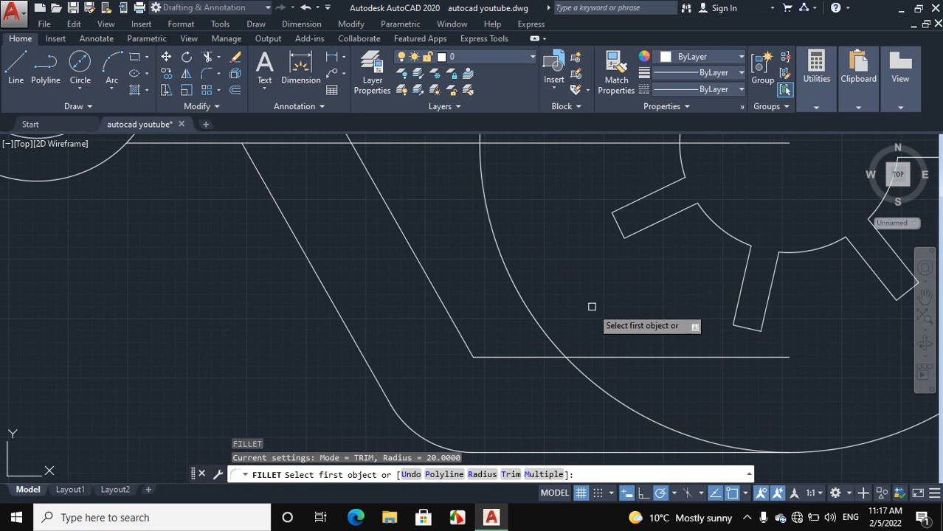
right_click(583, 238)
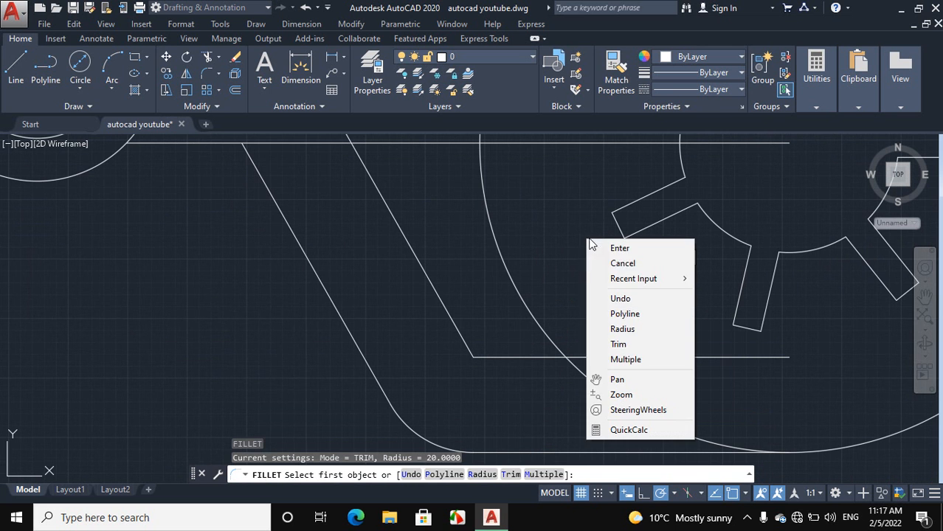
left_click(621, 329)
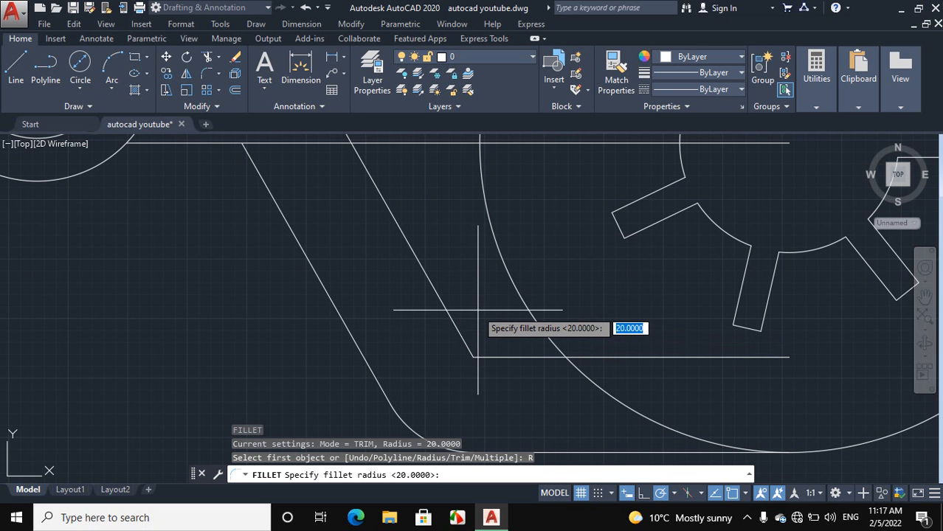
type("5")
key("Return")
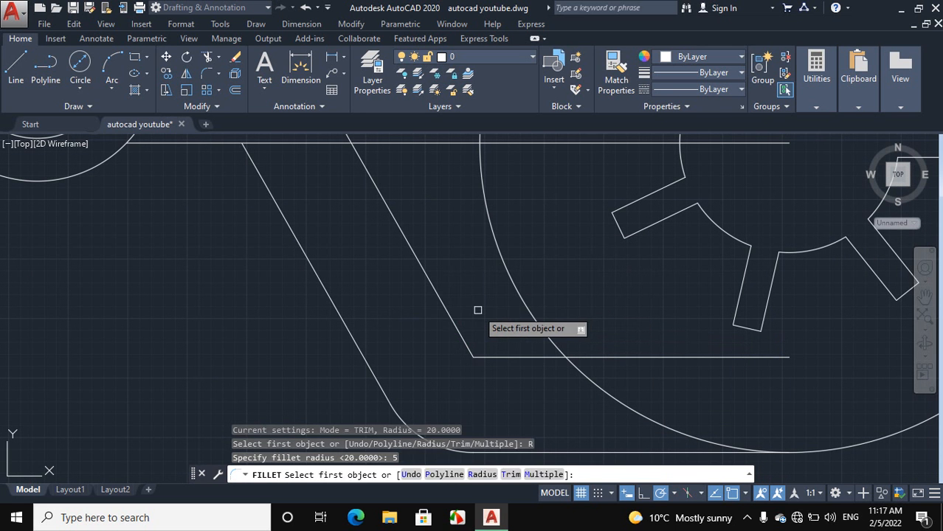
left_click(546, 357)
left_click(542, 332)
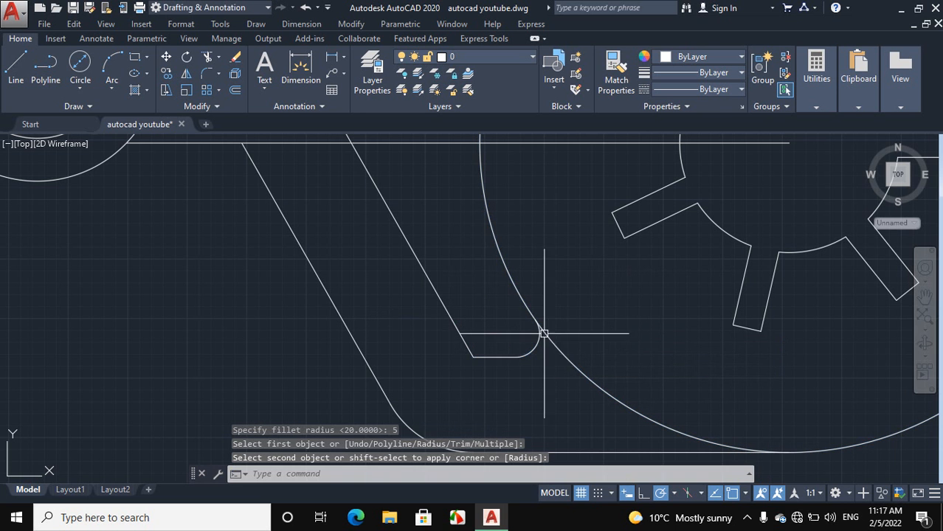
Fillet the arm's inner slanted edge with the inner lower horizontal line at a radius of 8
scroll(544, 333, "down", 5)
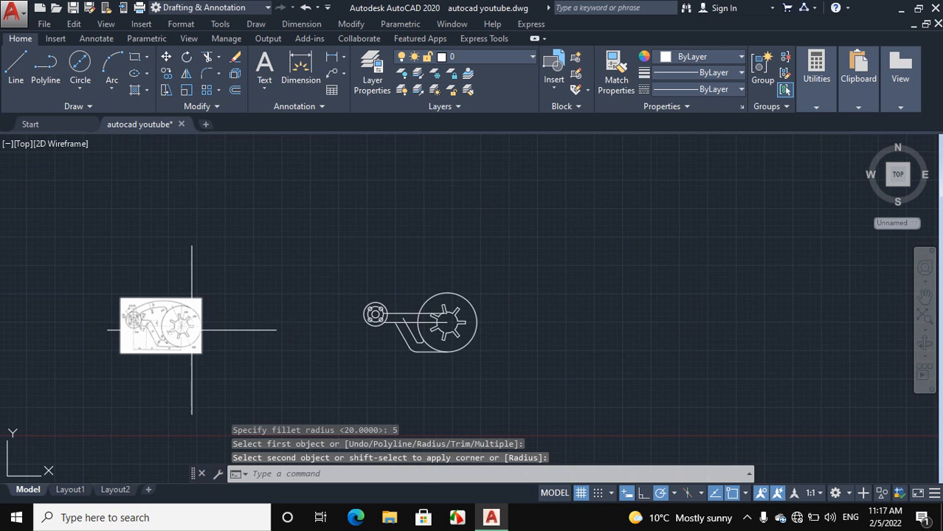
scroll(192, 331, "up", 8)
scroll(151, 377, "down", 4)
scroll(106, 400, "up", 6)
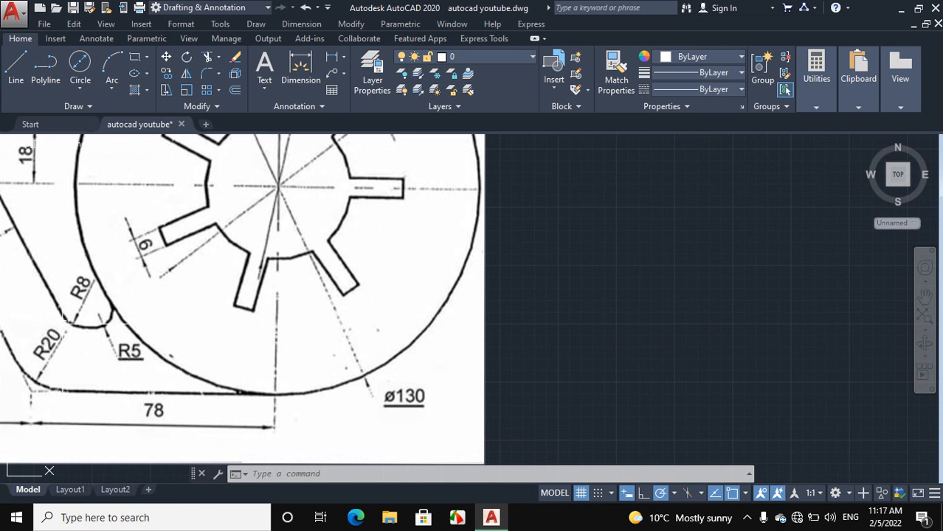
scroll(349, 328, "down", 6)
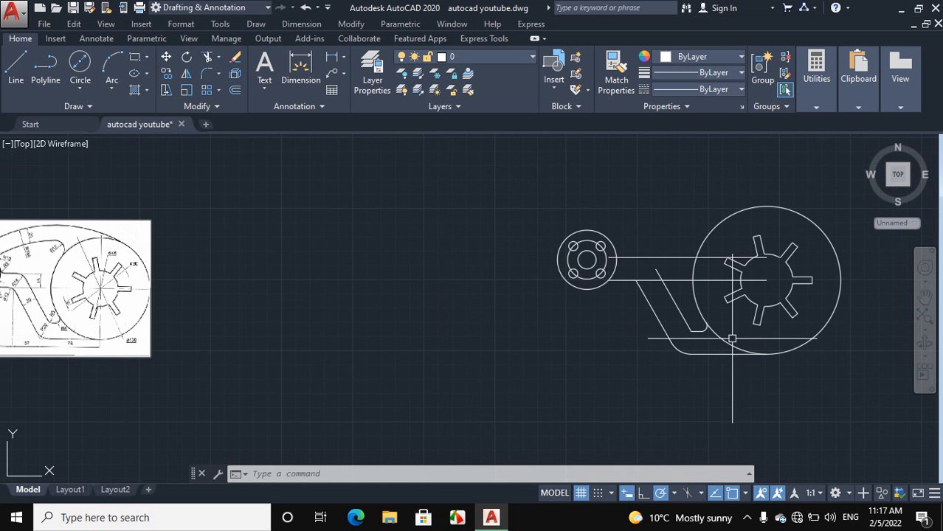
scroll(729, 334, "up", 7)
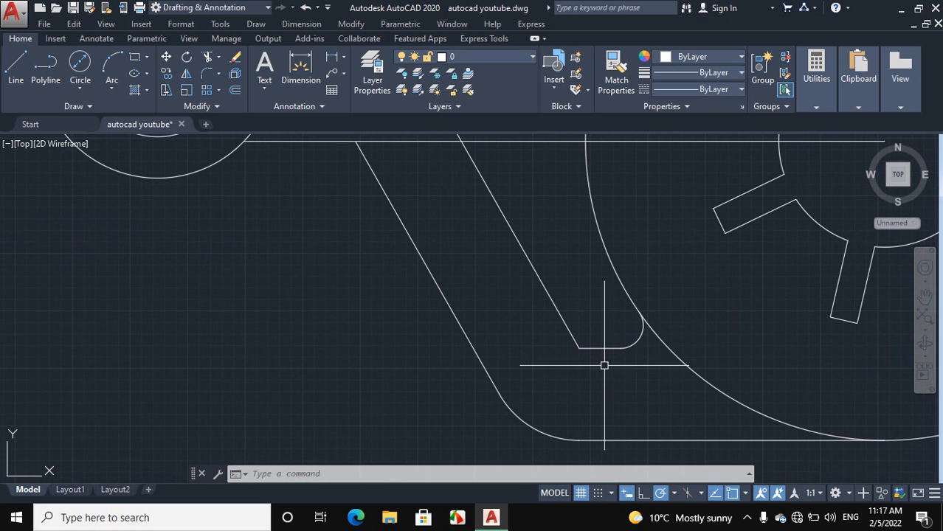
key("Return")
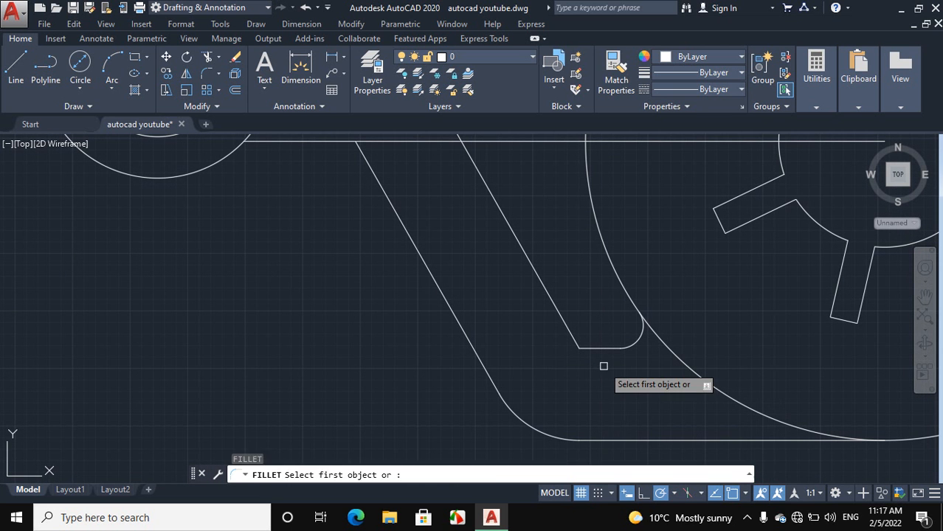
right_click(604, 367)
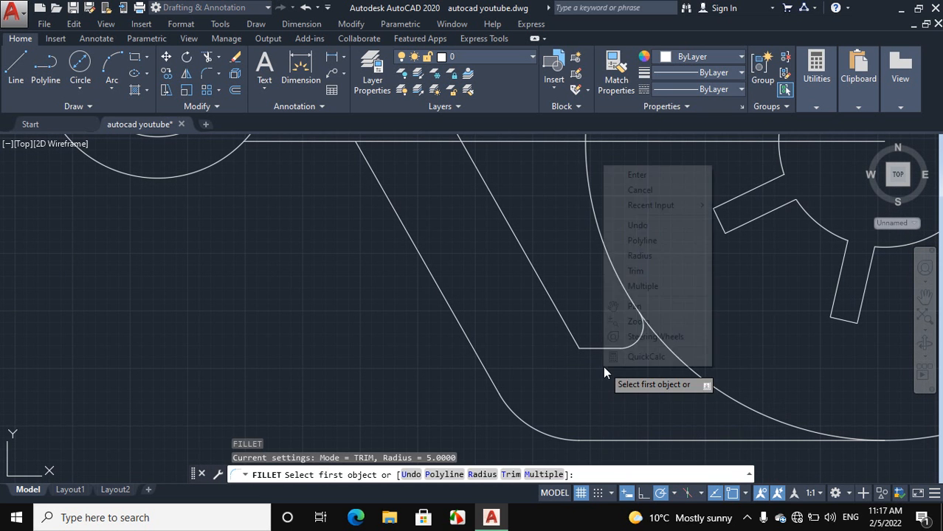
left_click(639, 255)
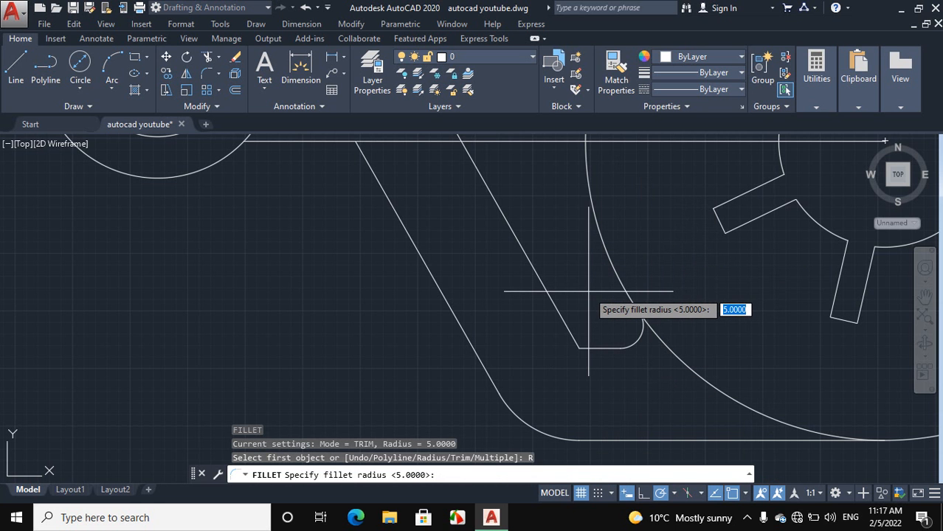
key("Return")
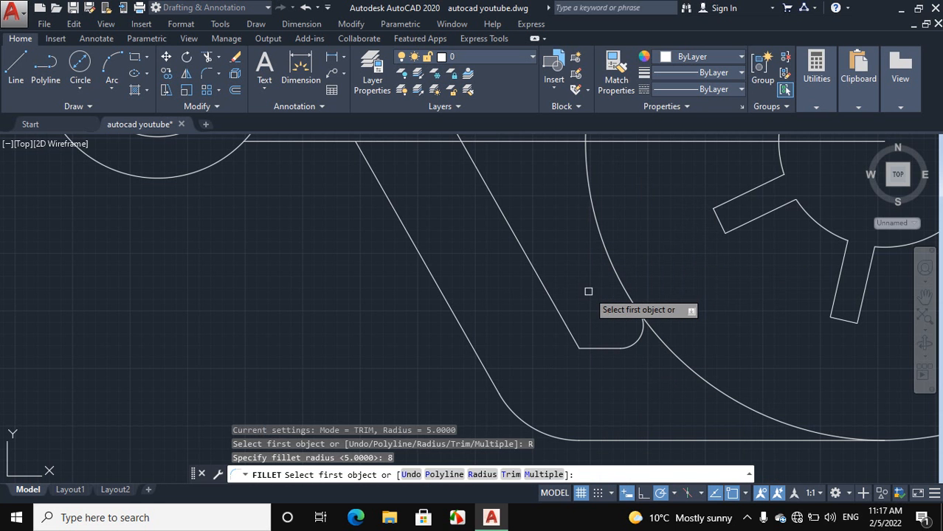
left_click(563, 321)
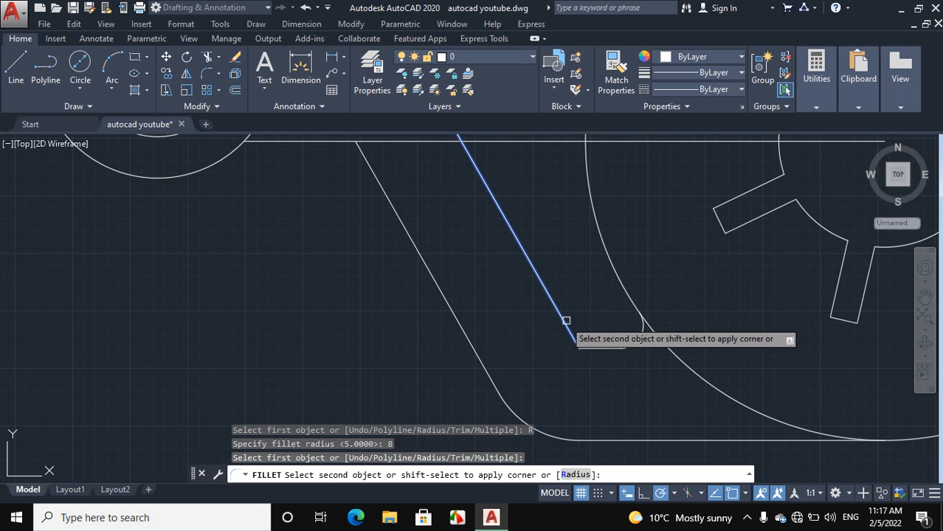
left_click(599, 350)
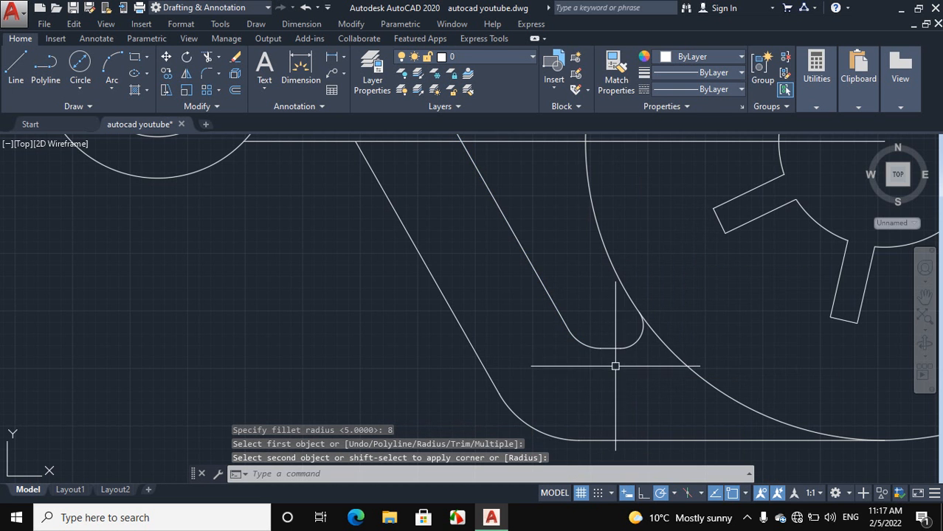
Examine the bend radii and dimensions at the upper end of the arm near the flange in the reference image
scroll(615, 366, "down", 5)
scroll(374, 351, "down", 3)
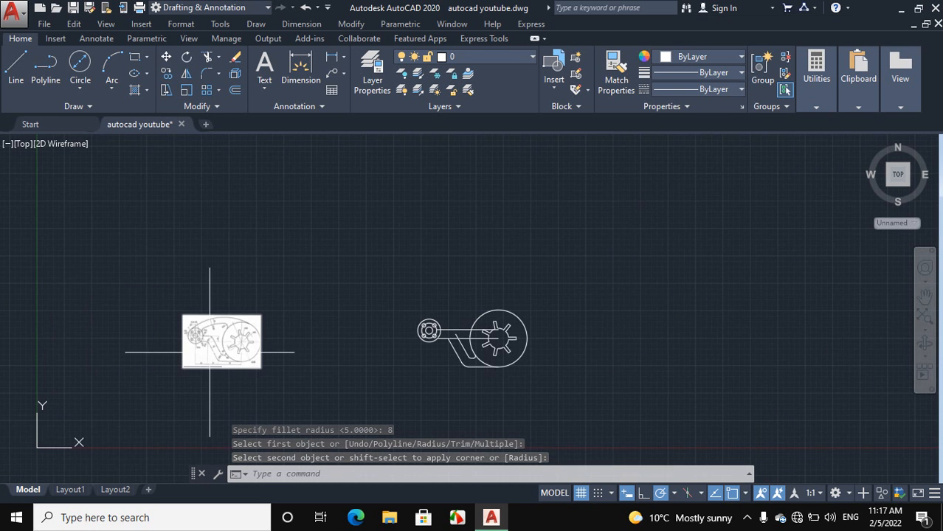
scroll(209, 352, "up", 4)
scroll(258, 364, "up", 2)
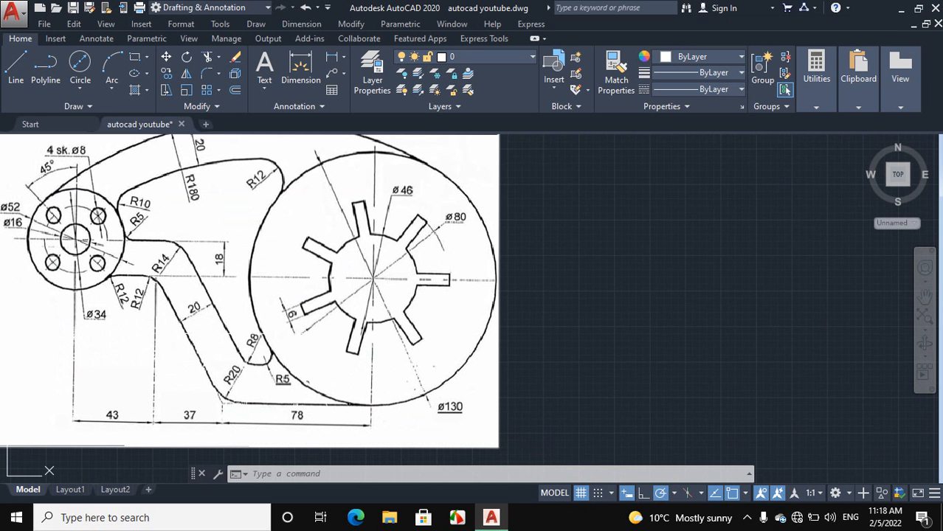
scroll(217, 246, "up", 4)
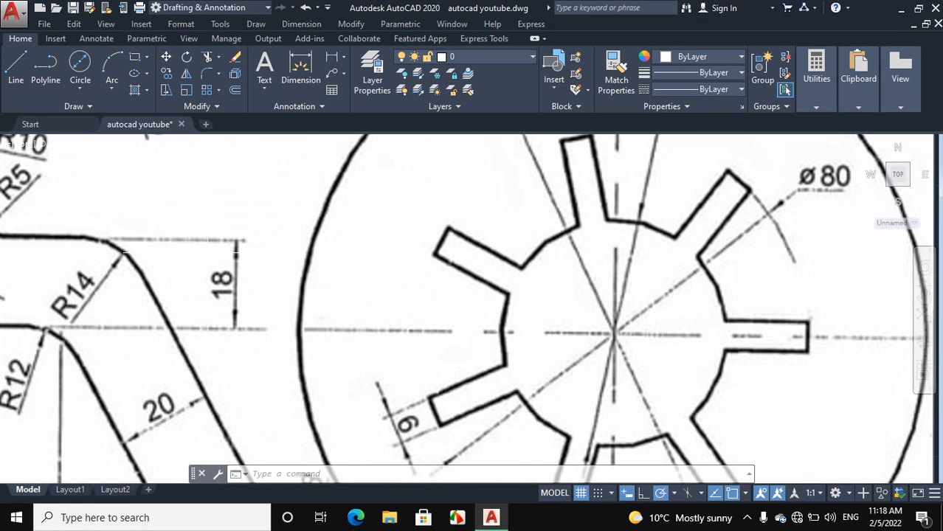
scroll(285, 265, "down", 4)
scroll(246, 261, "up", 4)
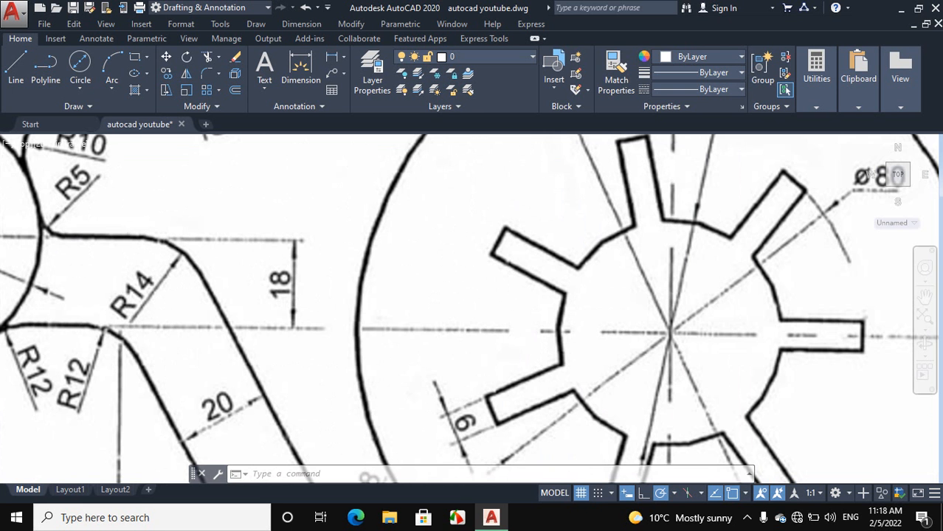
scroll(429, 291, "down", 5)
scroll(646, 263, "up", 4)
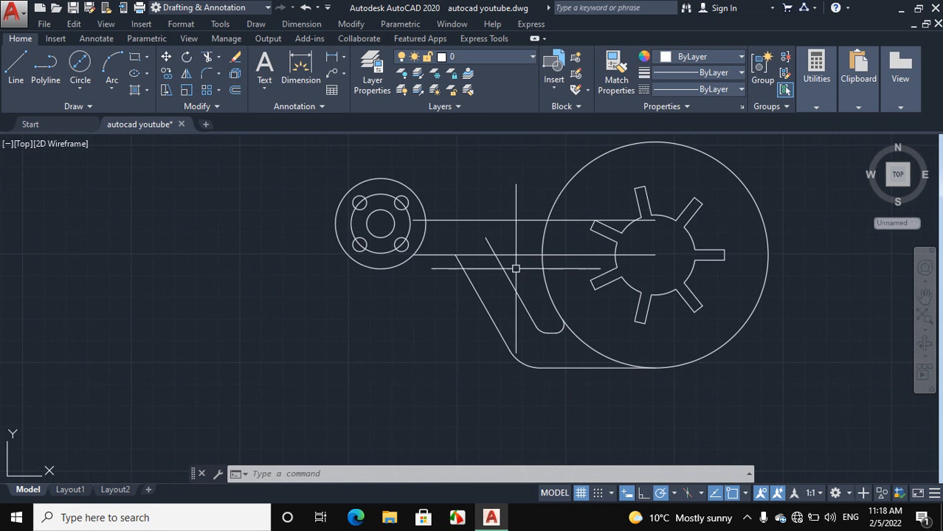
scroll(516, 268, "up", 4)
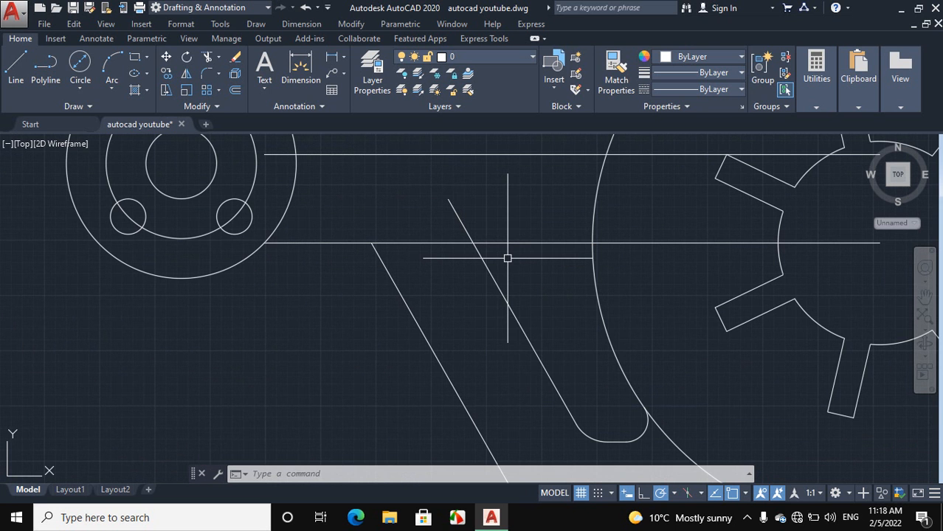
key("Return")
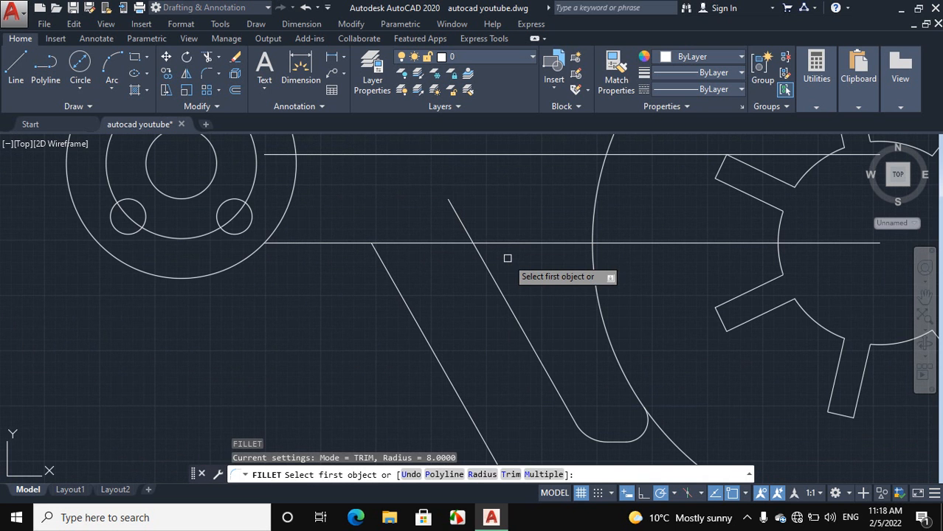
right_click(507, 258)
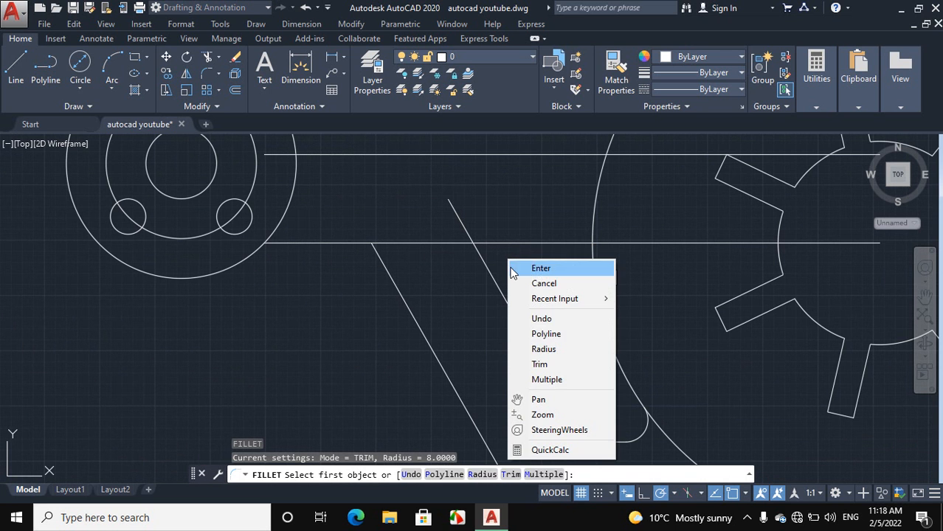
left_click(526, 349)
type("14")
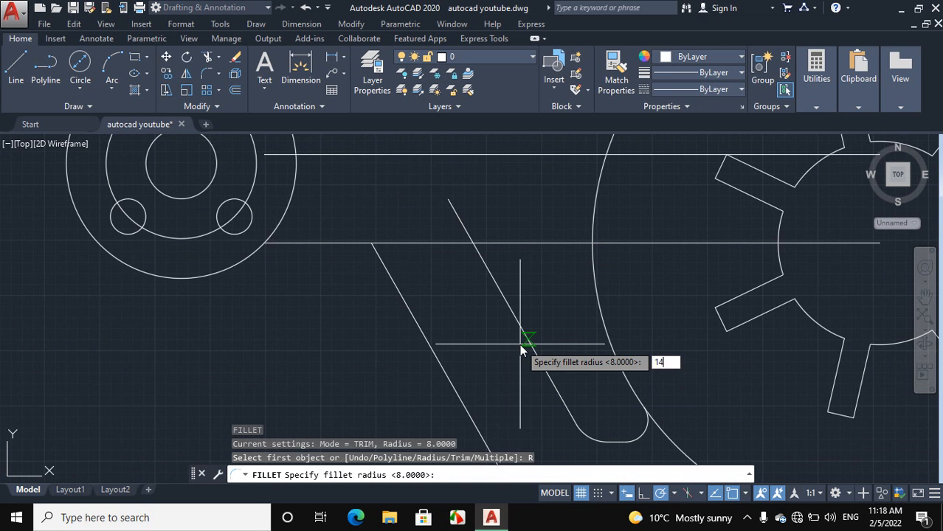
key("Return")
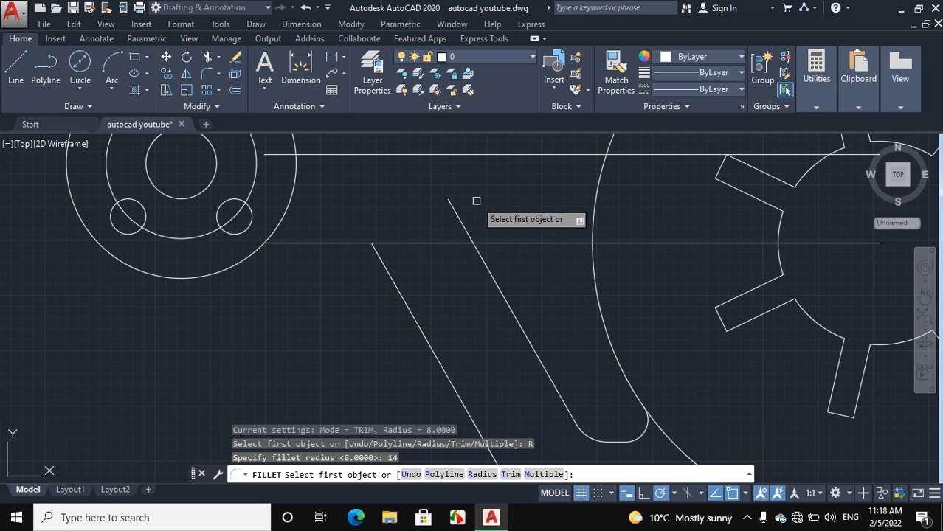
key("Escape")
Stretch the upper end of the arm's inner slanted edge about 22 along its own direction, past the upper horizontal line
scroll(459, 209, "down", 3)
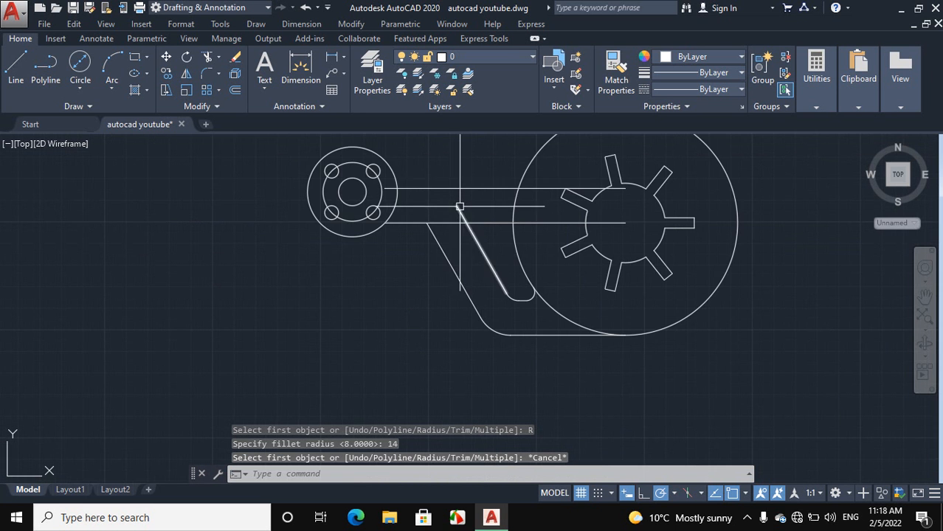
scroll(452, 196, "up", 3)
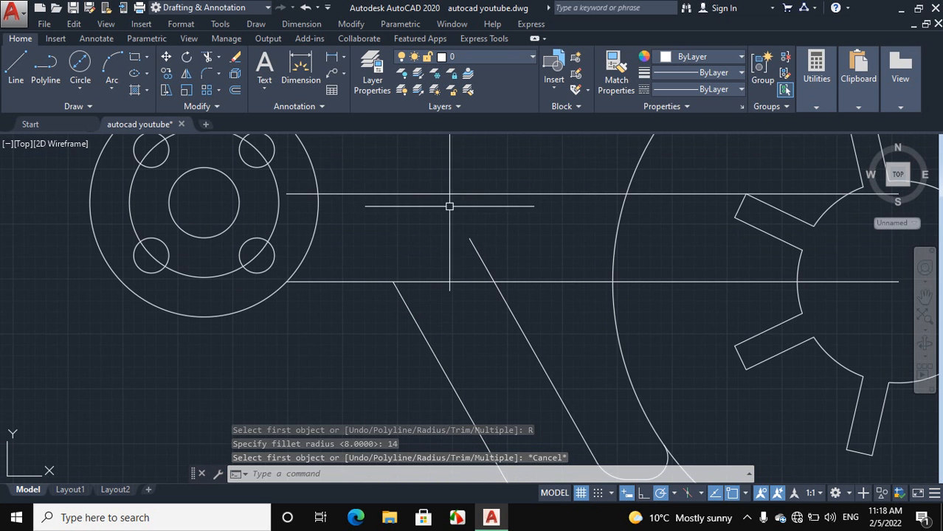
left_click(477, 255)
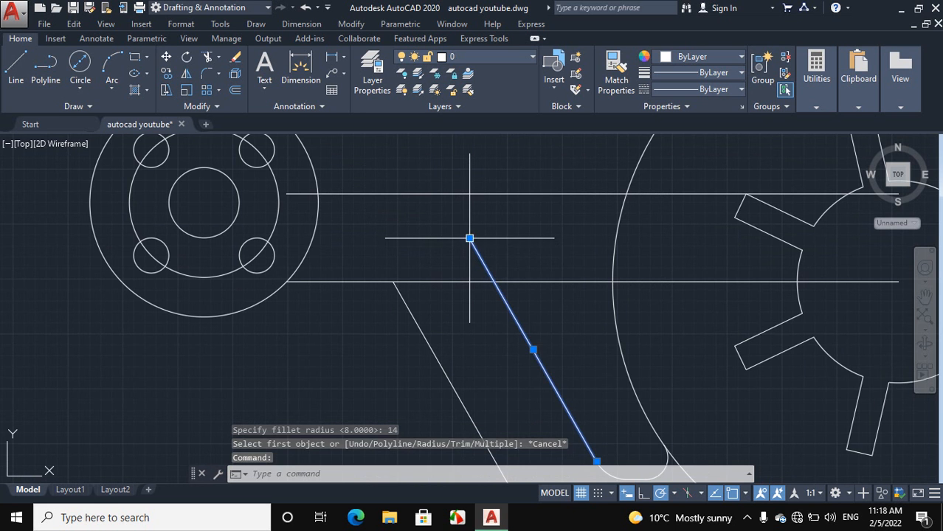
left_click(469, 238)
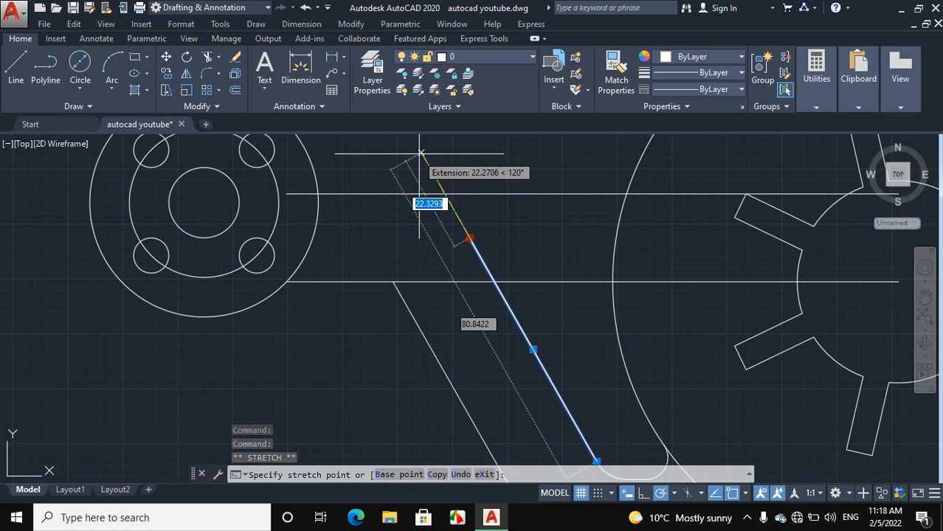
left_click(421, 154)
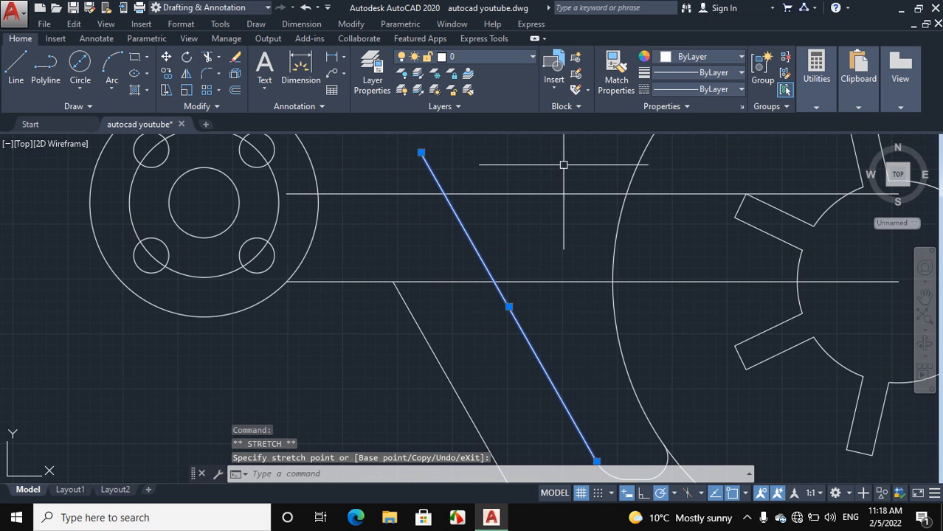
key("Escape")
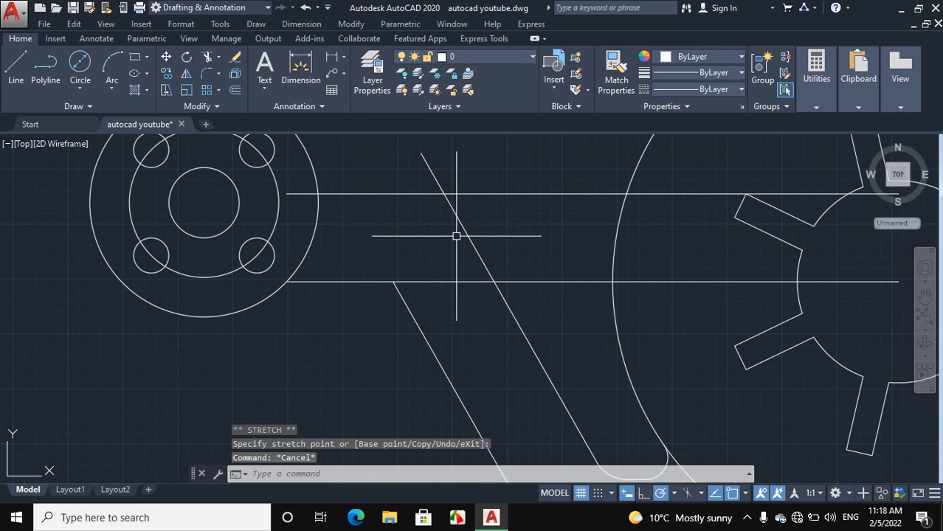
Fillet the upper horizontal line with the arm's inner slanted edge at a radius of 14
key("Return")
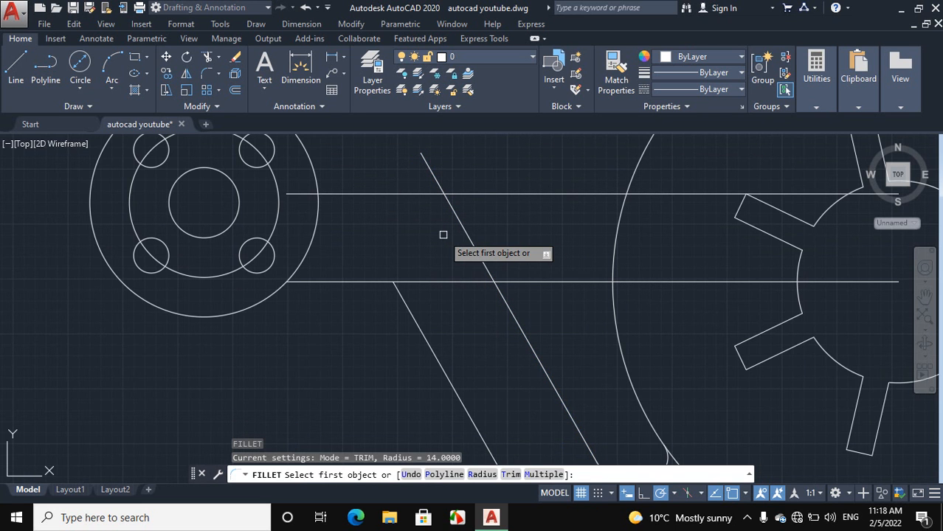
right_click(441, 235)
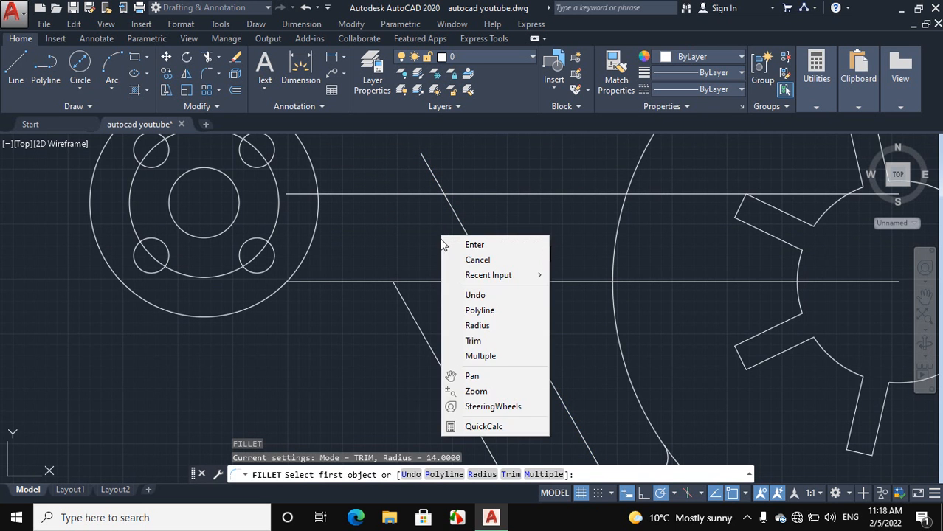
left_click(451, 326)
type("1")
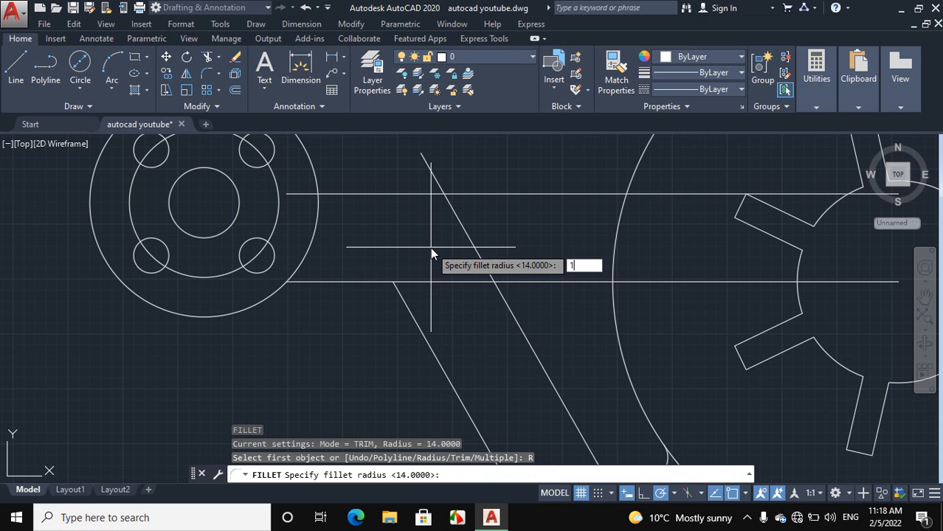
type("4")
key("Return")
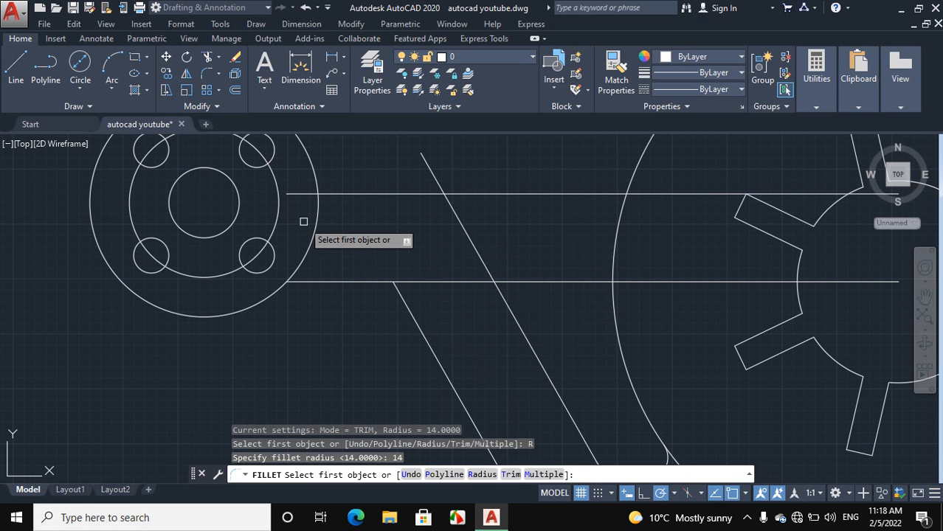
left_click(426, 193)
left_click(460, 214)
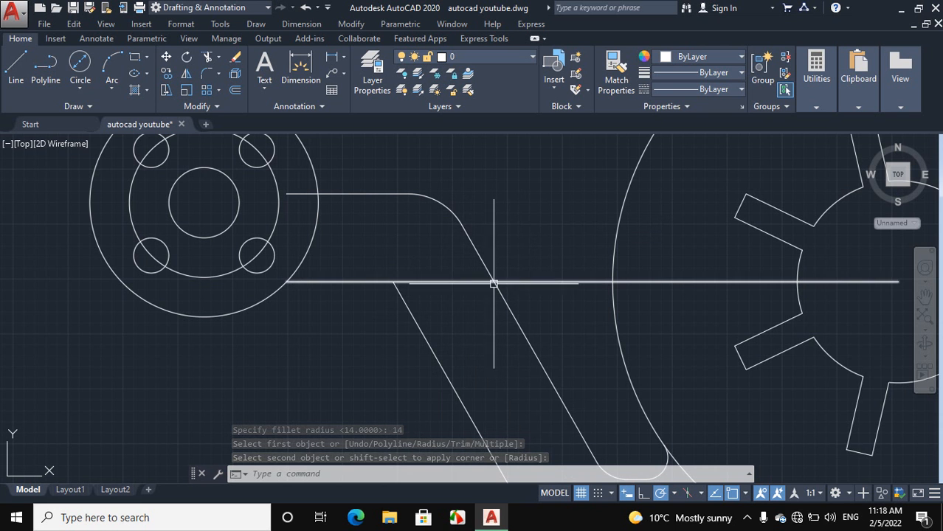
Trim the lower horizontal line across the arm, between the arm and the large disc, and inside the disc up to the slotted cutout
type("TR")
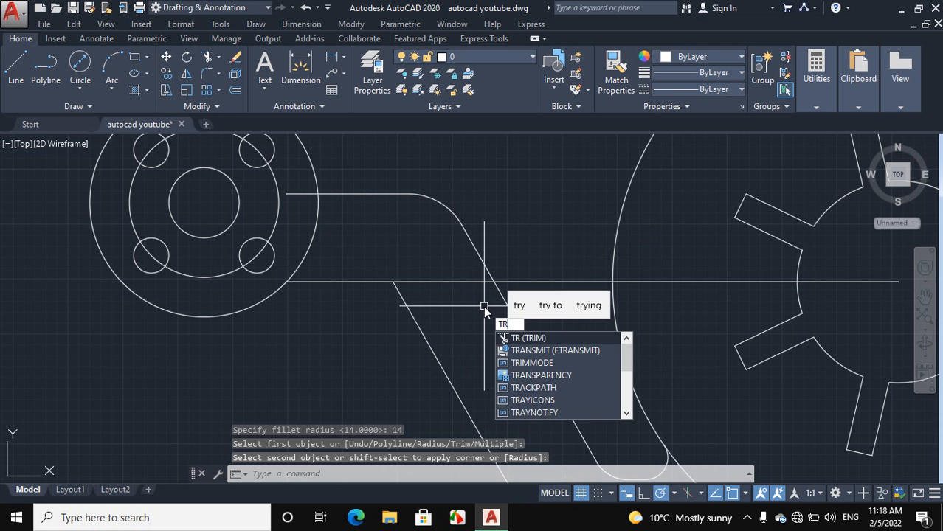
key("Return")
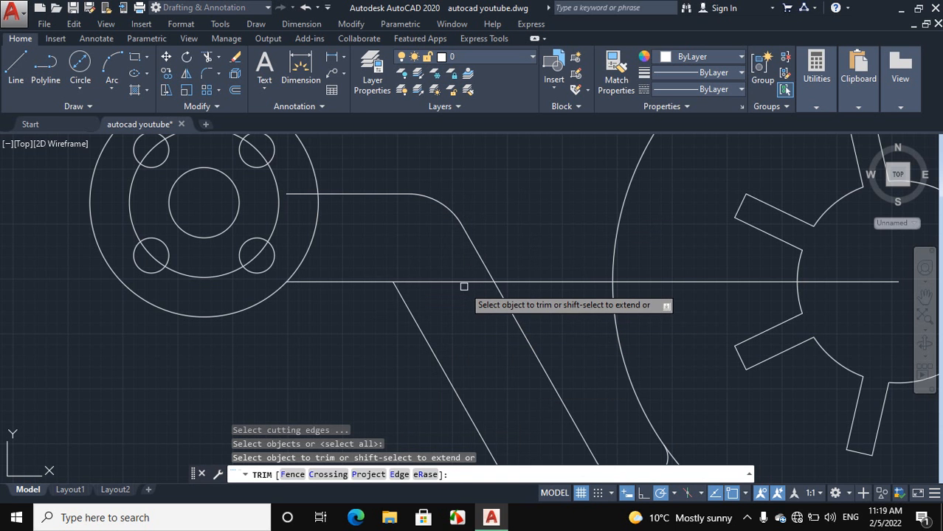
left_click(481, 282)
left_click(548, 283)
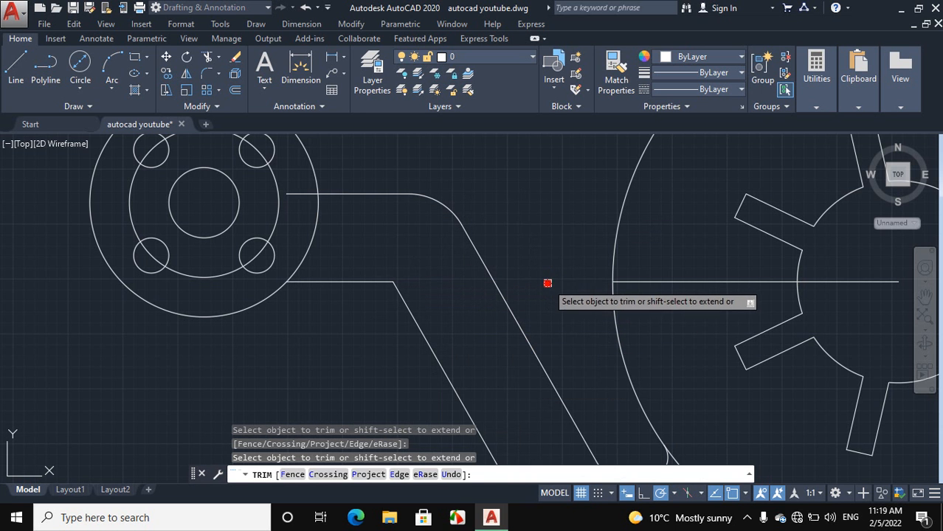
left_click(703, 283)
scroll(682, 281, "down", 3)
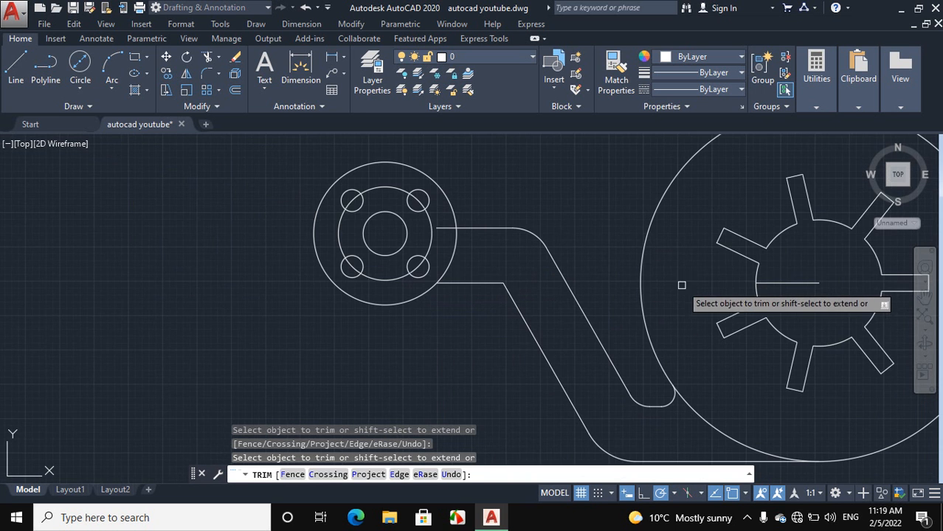
right_click(810, 266)
left_click(842, 288)
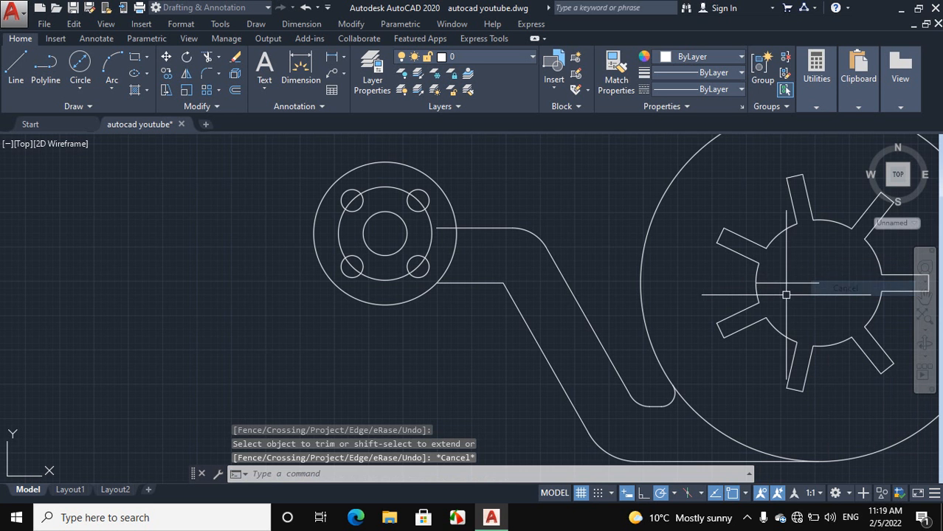
Erase the leftover horizontal line segment inside the slotted cutout of the large disc
left_click(799, 282)
right_click(800, 277)
left_click(819, 250)
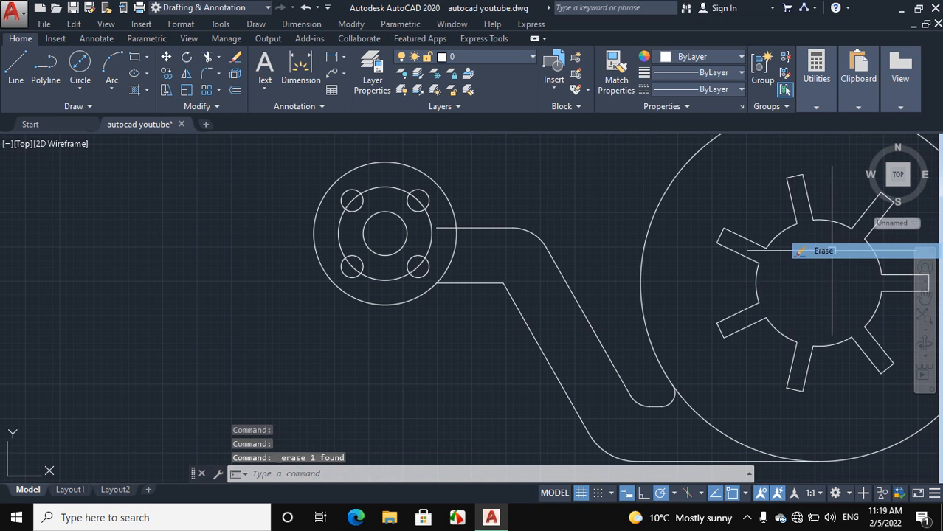
Examine the fillet radius in the reference image where the arm's upper horizontal line meets the small flange
scroll(598, 285, "down", 3)
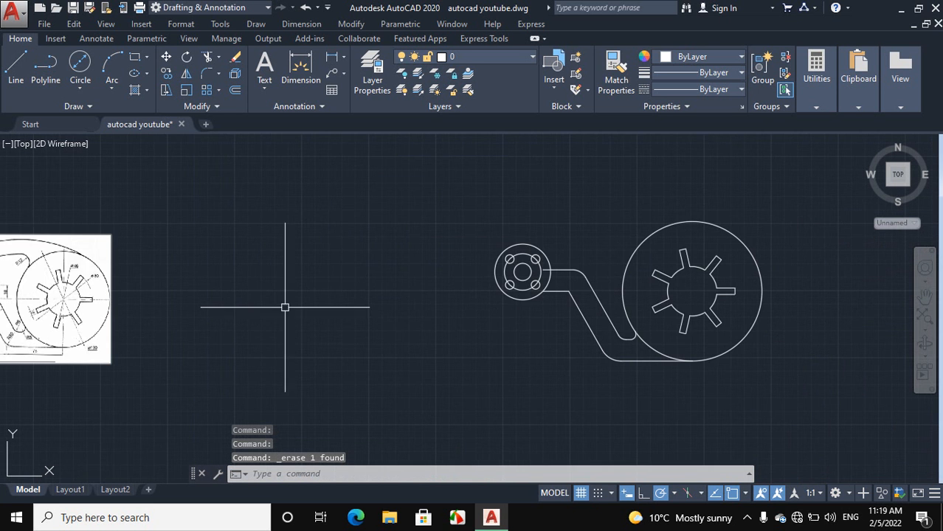
scroll(259, 311, "down", 2)
scroll(216, 310, "up", 3)
scroll(216, 310, "up", 5)
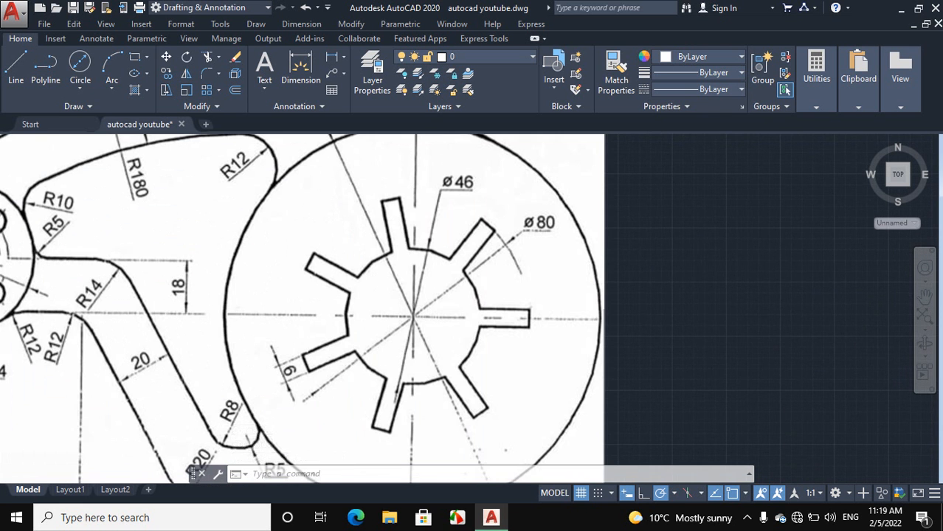
scroll(29, 247, "down", 3)
scroll(29, 247, "up", 5)
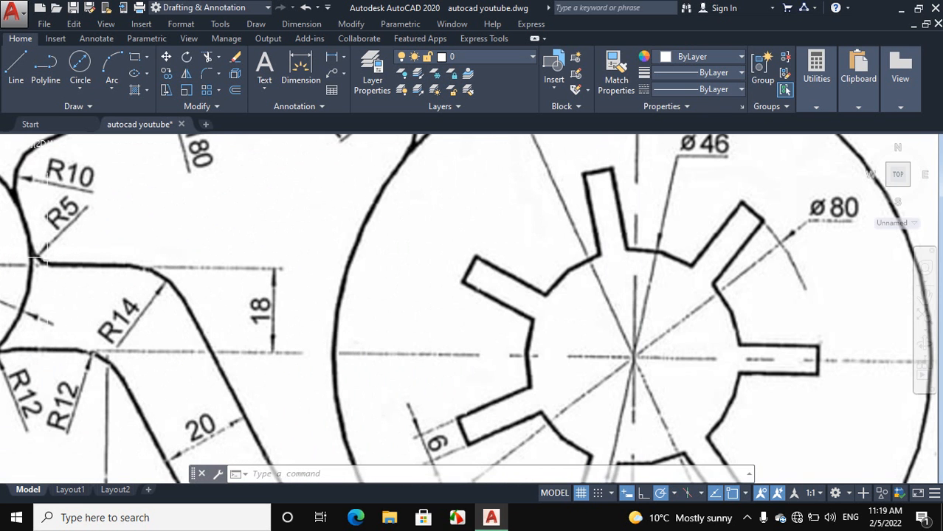
scroll(32, 255, "down", 6)
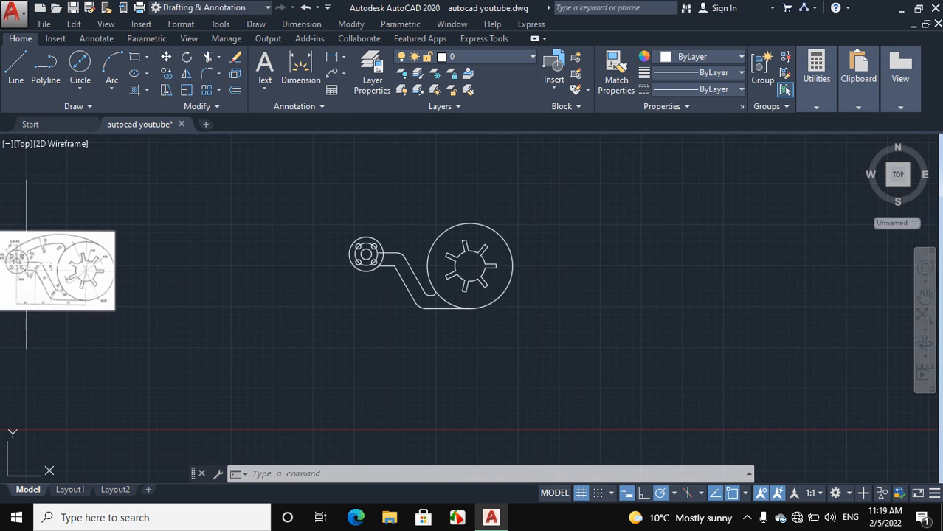
Fillet the small flange's outer circle with the arm's upper horizontal line at a radius of 5
scroll(425, 253, "up", 4)
scroll(329, 246, "up", 4)
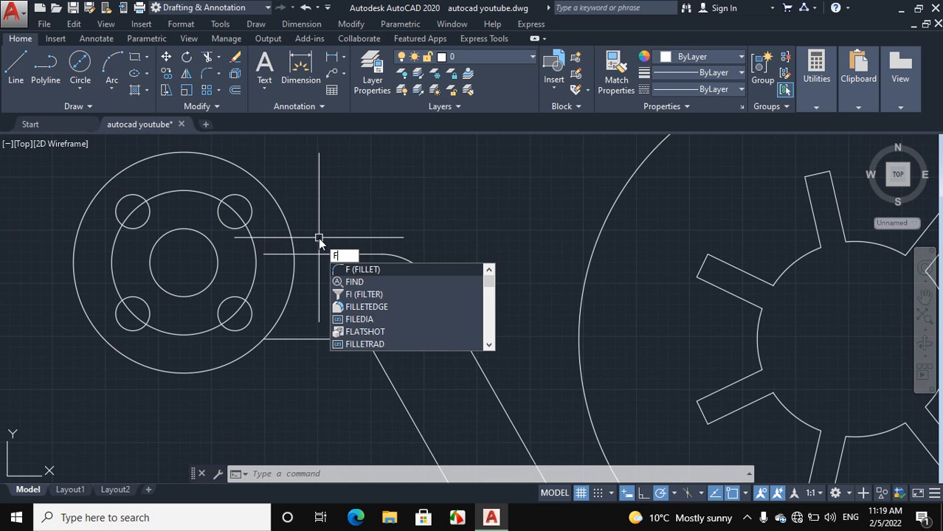
key("Return")
right_click(320, 243)
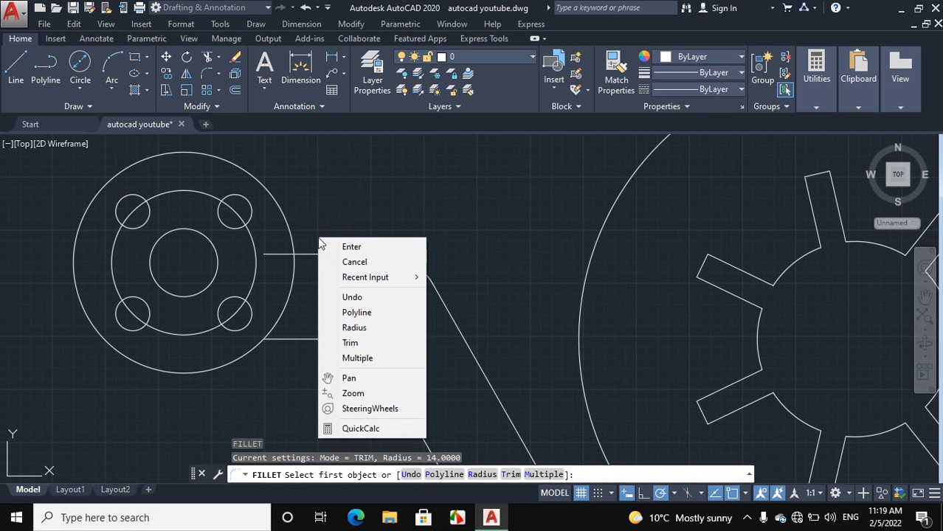
left_click(339, 327)
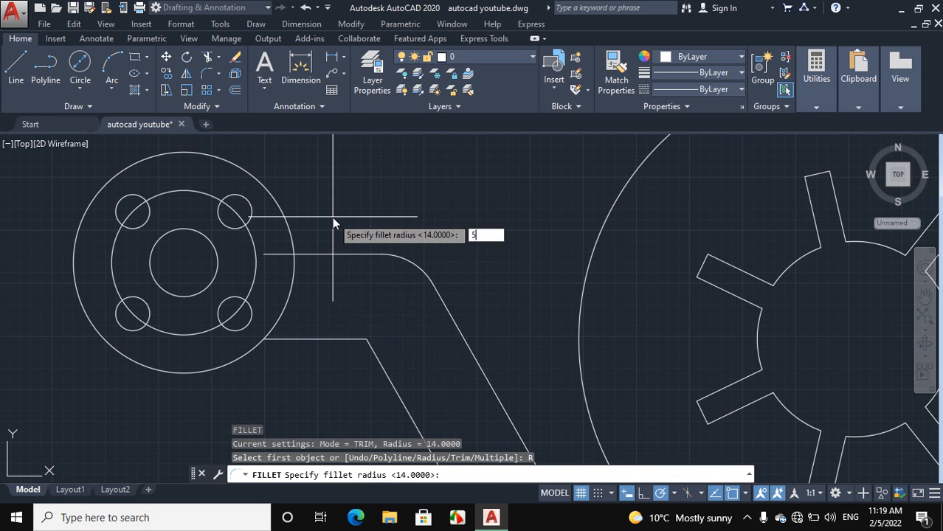
type("5")
key("Return")
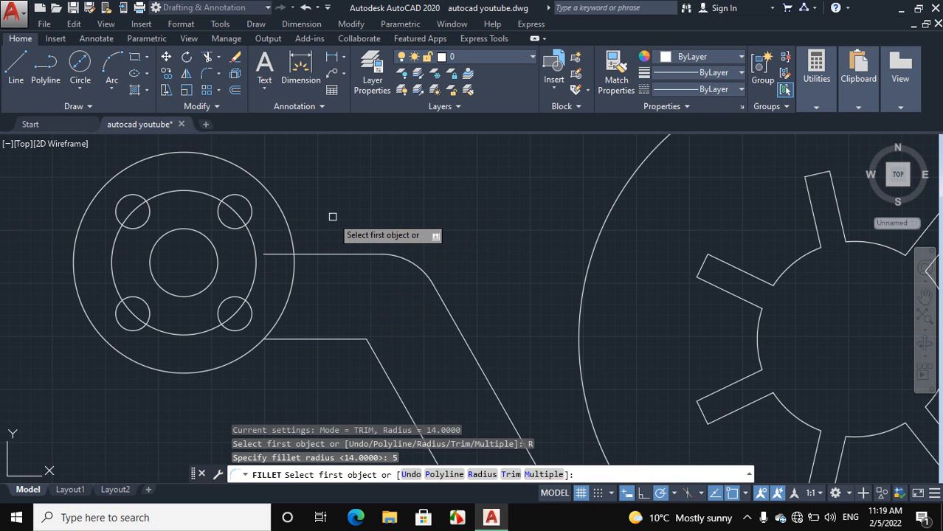
left_click(291, 232)
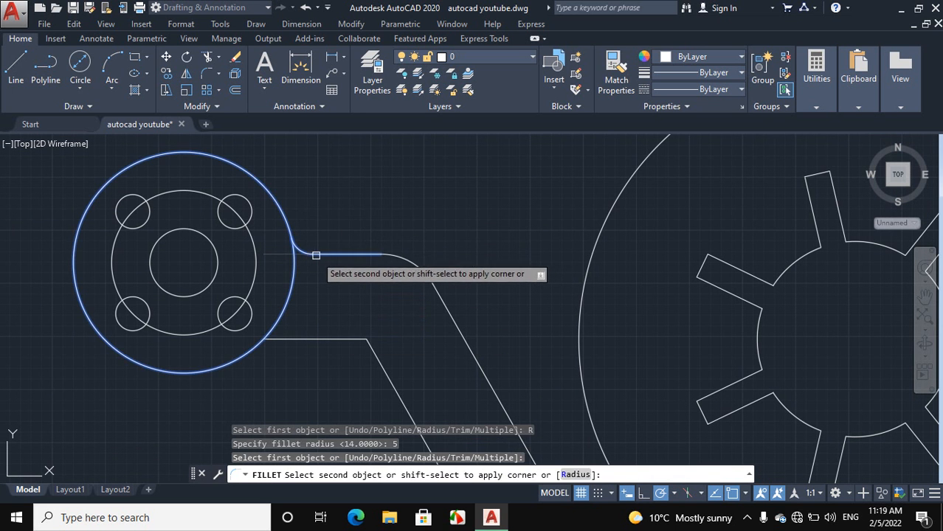
left_click(316, 255)
Check the lower bend in the reference image and fillet the arm's lower horizontal line with its outer slanted edge at a radius of 12
scroll(354, 272, "down", 2)
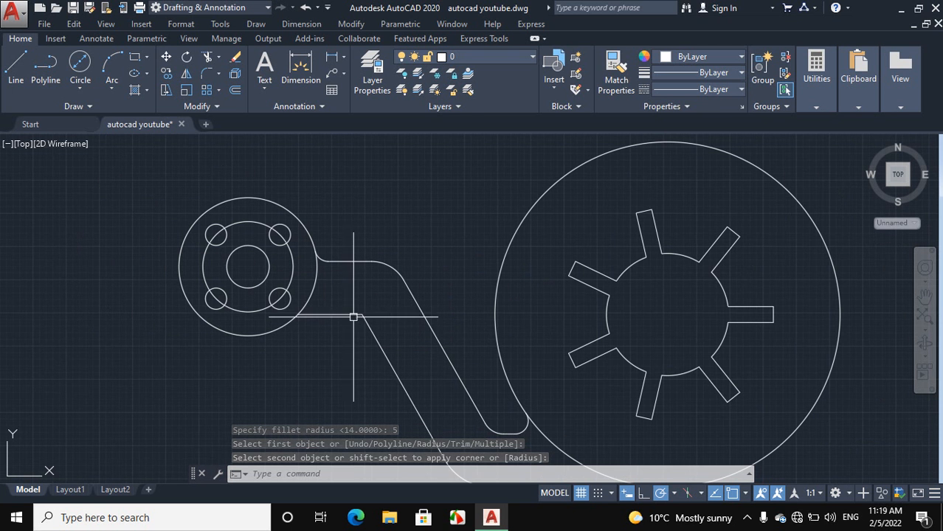
scroll(353, 317, "down", 5)
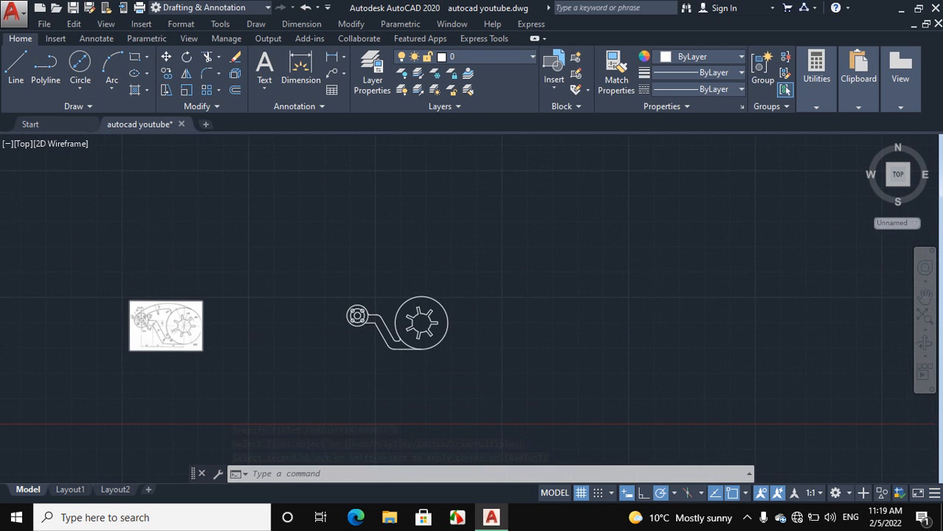
scroll(143, 329, "up", 10)
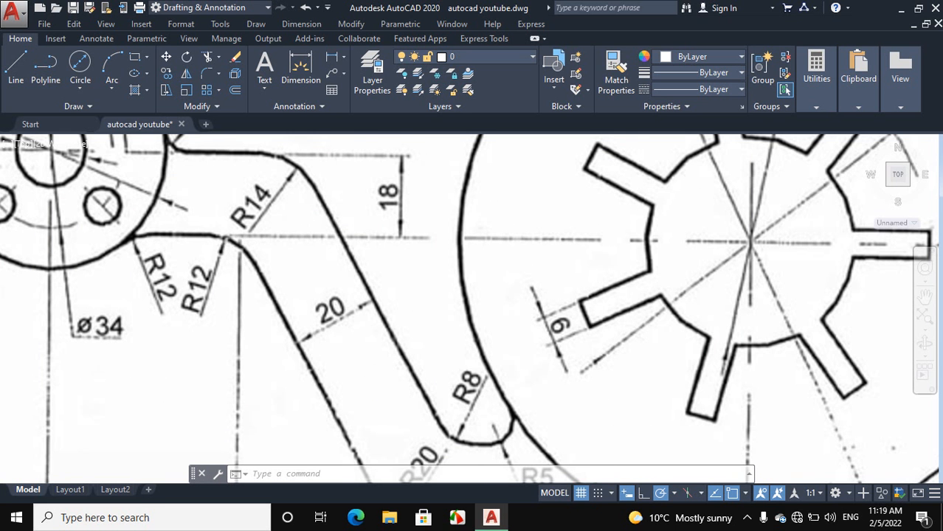
scroll(290, 292, "down", 10)
scroll(763, 292, "up", 5)
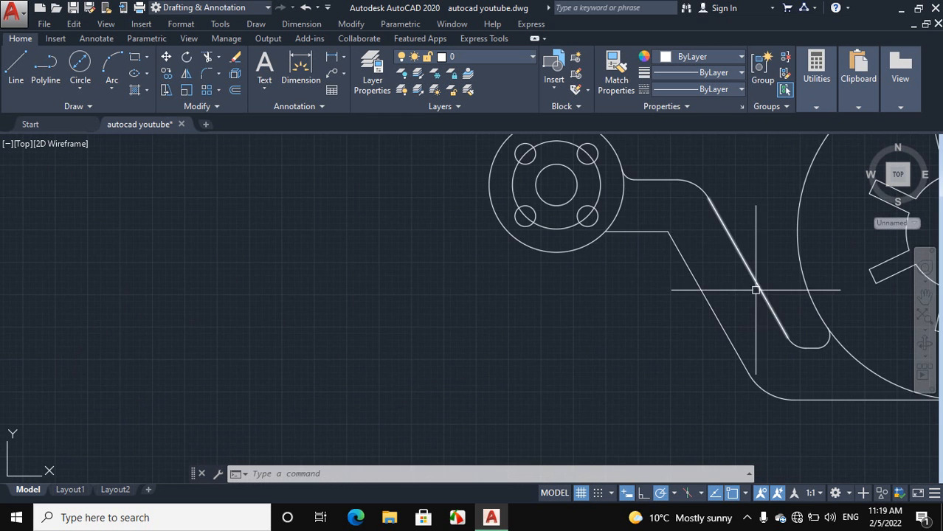
scroll(678, 207, "up", 1)
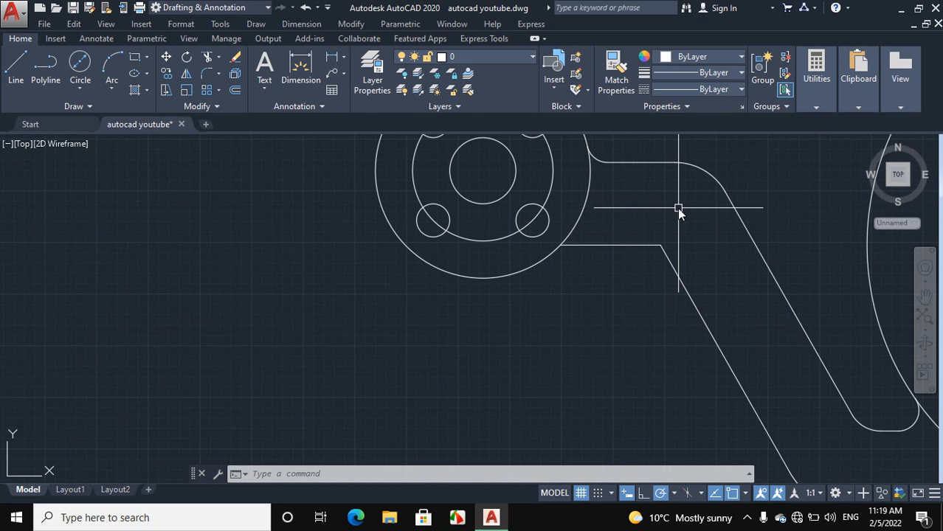
type("f")
key("Return")
right_click(679, 213)
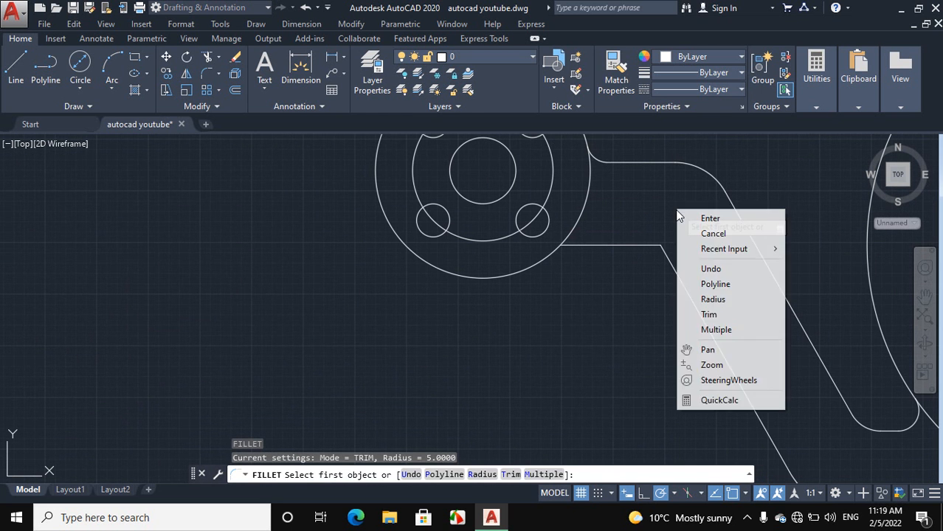
left_click(701, 299)
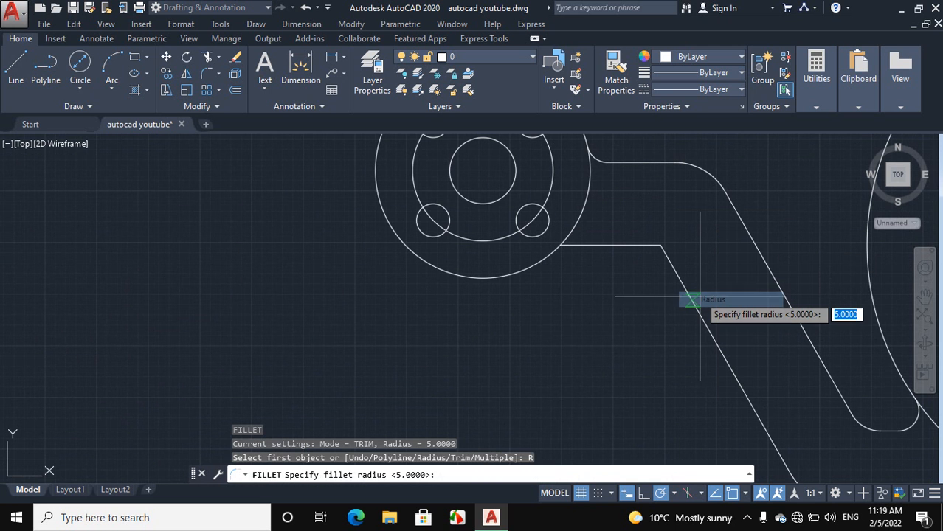
key("Return")
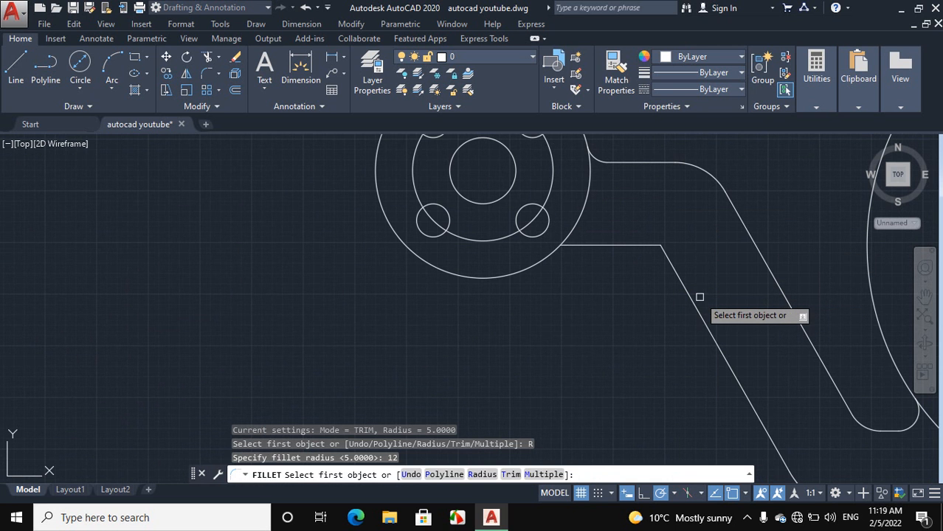
left_click(650, 245)
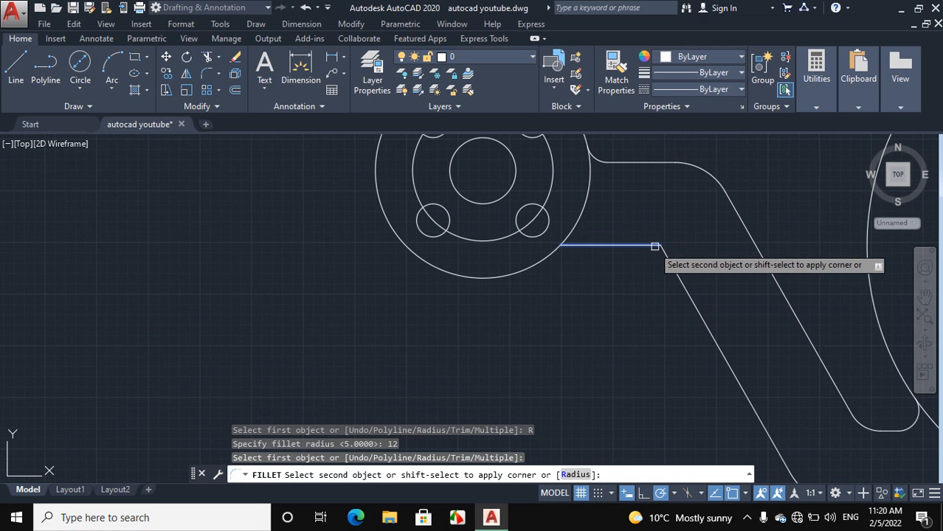
left_click(669, 254)
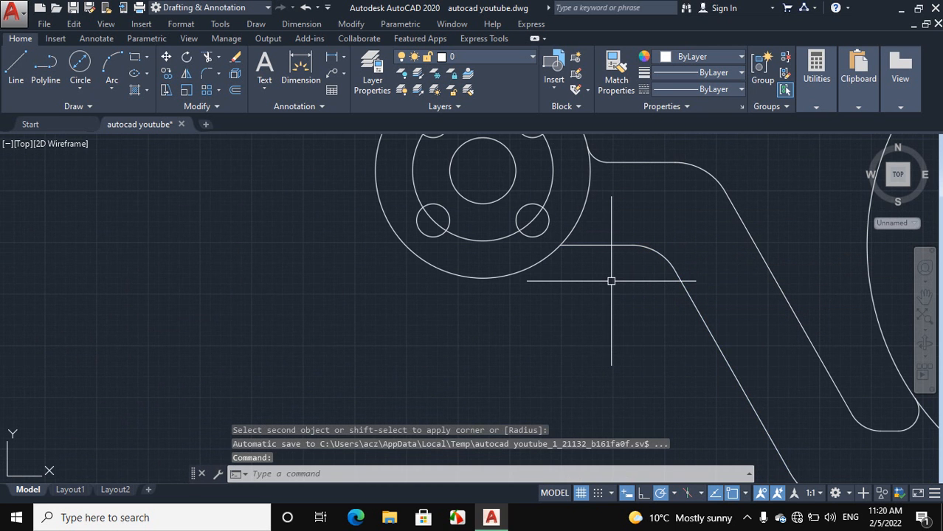
Fillet the arm's lower horizontal line with the small flange's outer circle at the same radius of 12
key("Return")
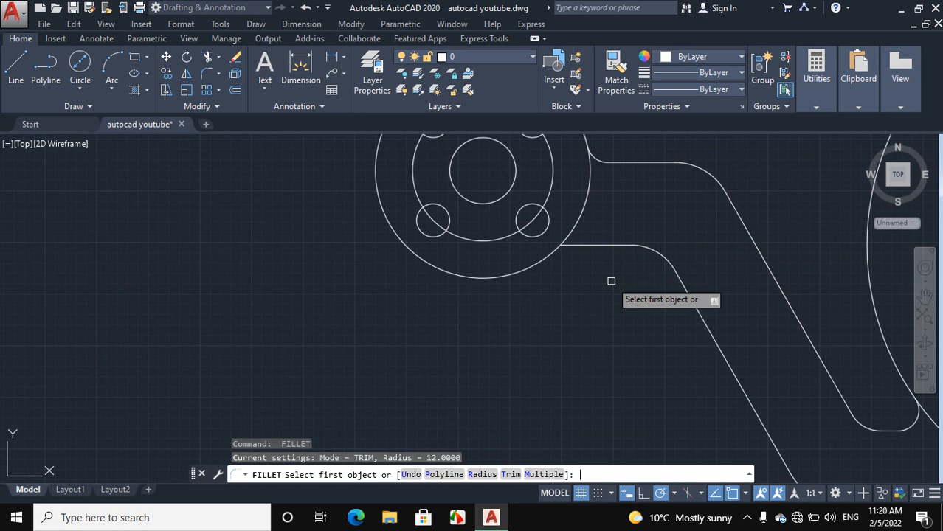
left_click(581, 245)
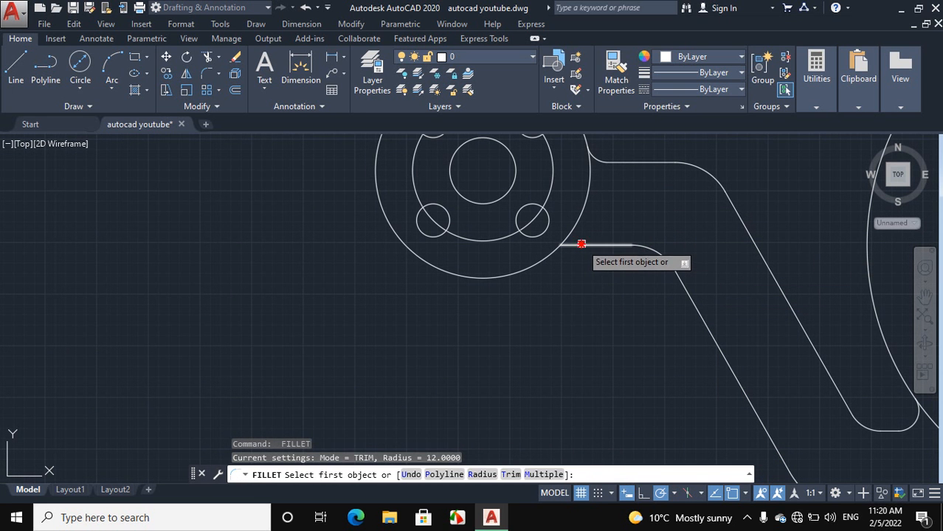
left_click(544, 258)
Examine the radii, offset and tangencies of the upper curved arm between the flange and the large disc in the reference image
scroll(578, 340, "down", 4)
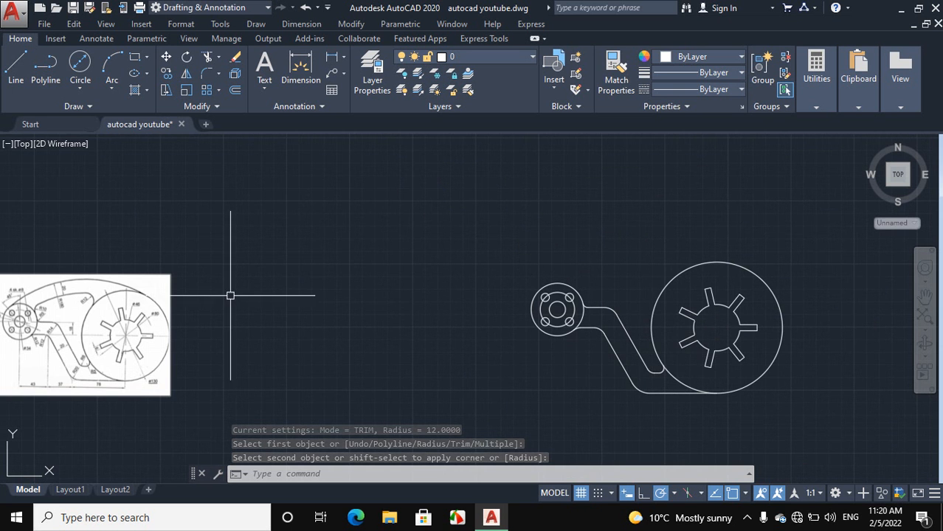
scroll(402, 303, "down", 2)
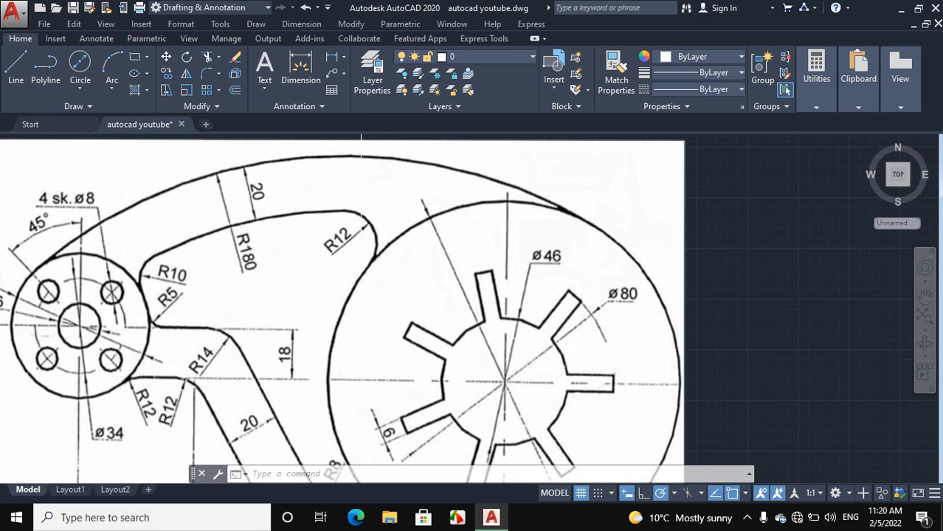
scroll(224, 249, "up", 2)
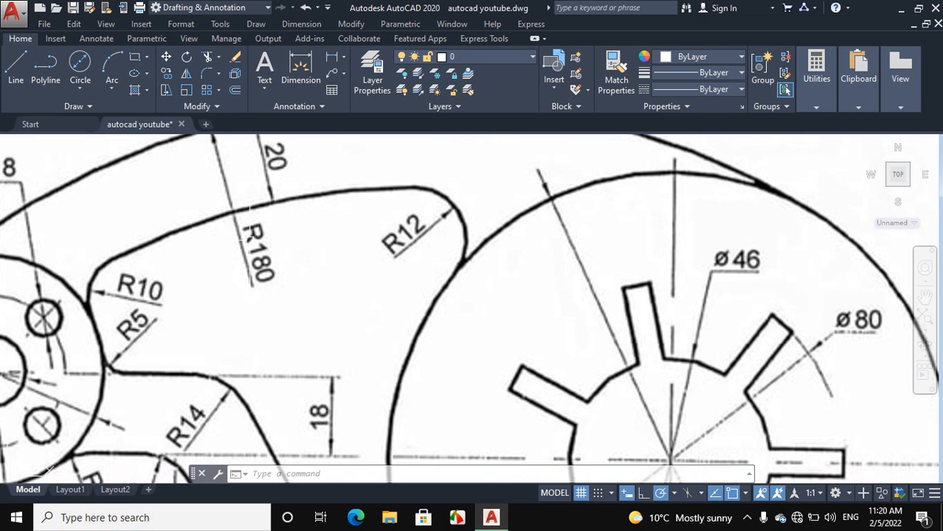
scroll(260, 262, "down", 2)
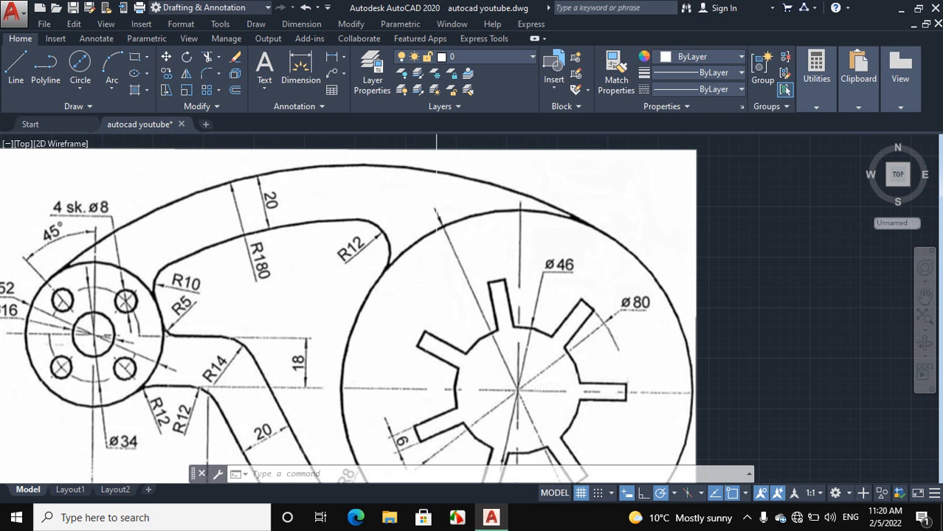
scroll(44, 273, "down", 4)
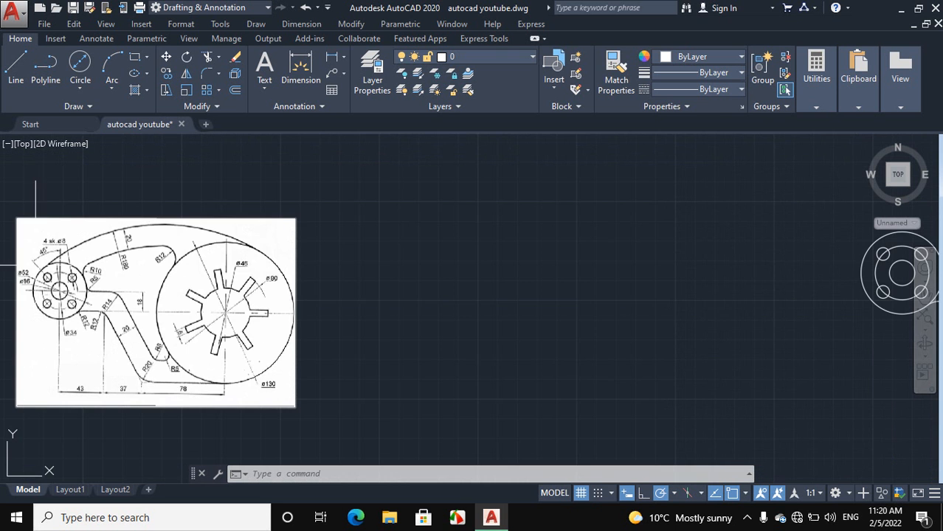
scroll(485, 316, "down", 5)
scroll(801, 287, "up", 4)
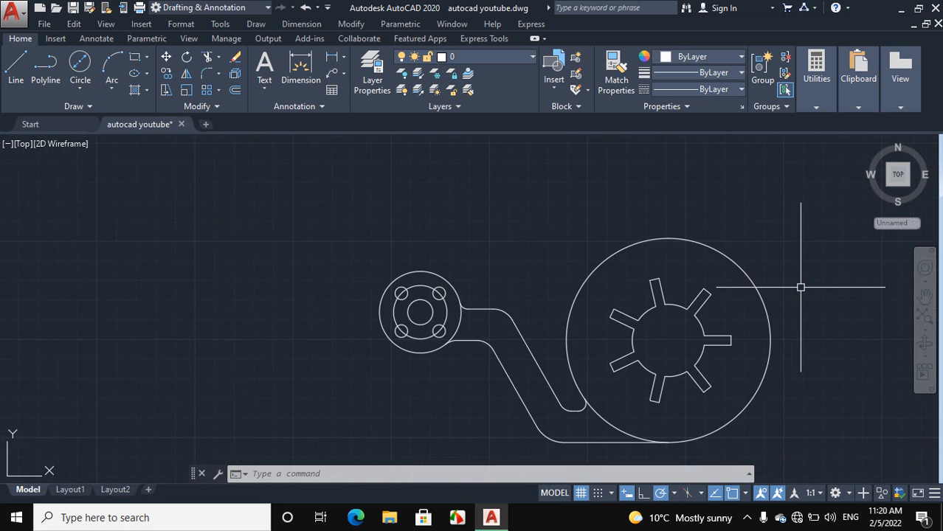
Draw a circle of radius 180 tangent to the small flange's outer circle and the large disc's outer circle, passing over both
left_click(80, 87)
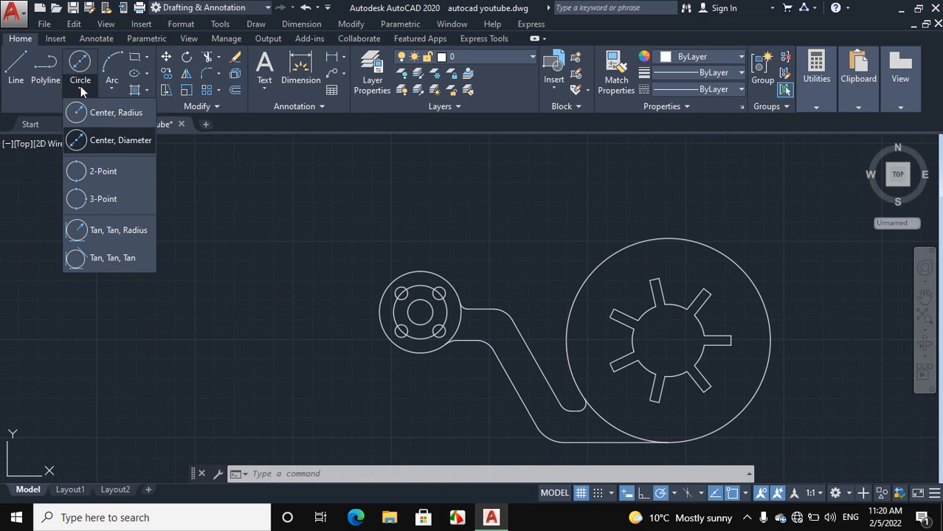
left_click(113, 231)
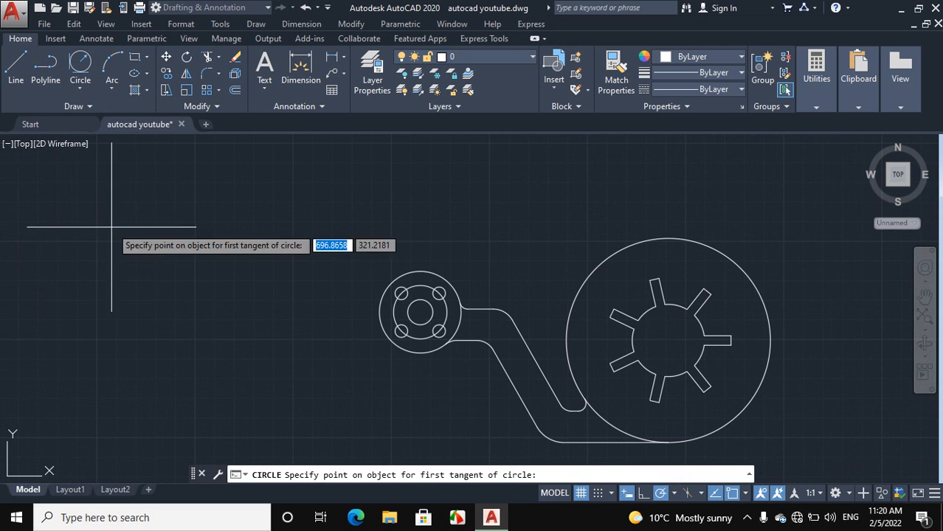
left_click(383, 283)
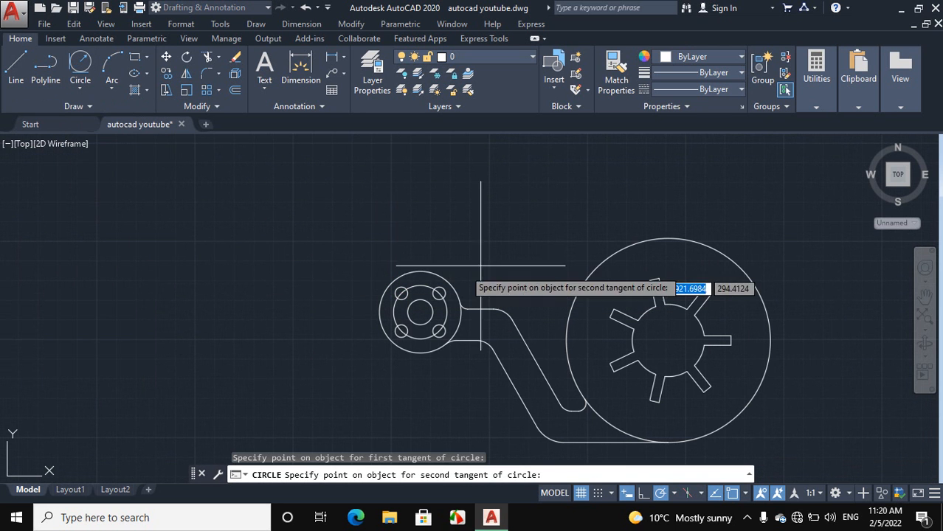
left_click(654, 239)
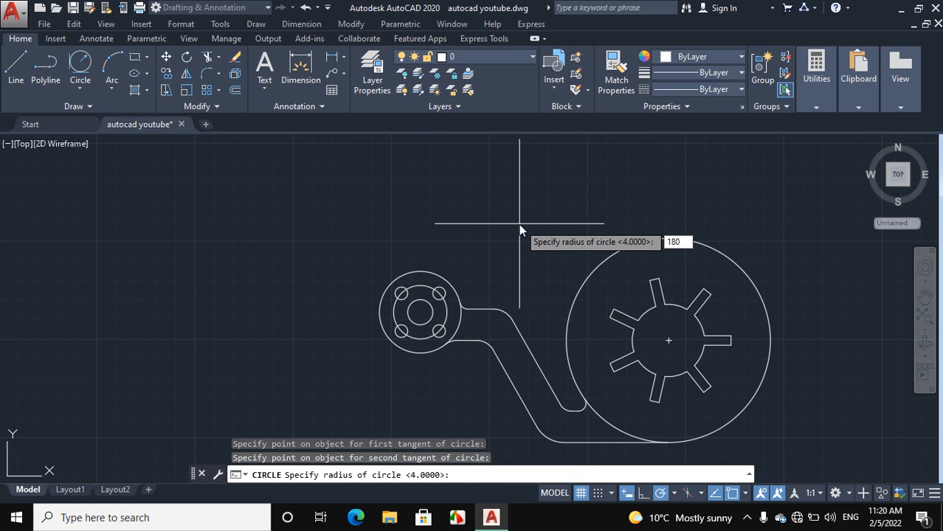
key("Return")
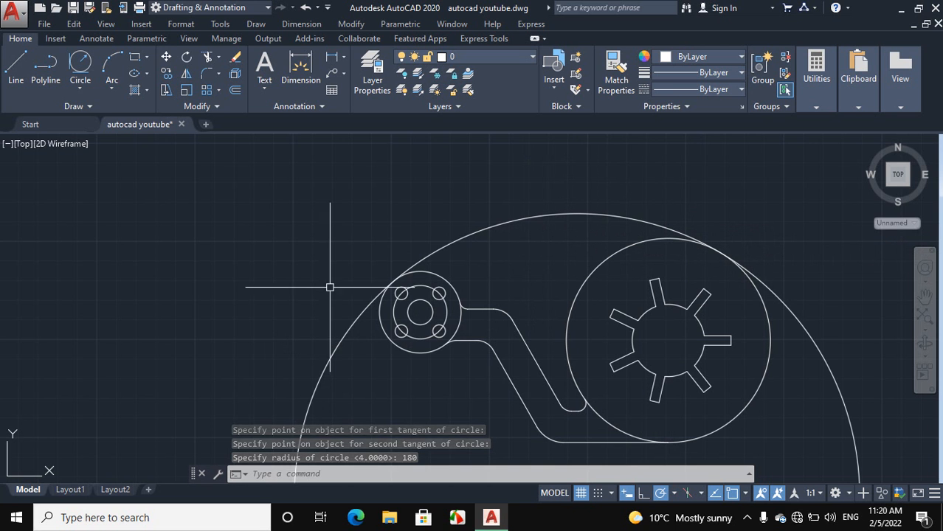
Trim away the lower part of the large tangent circle, keeping only the arc between the flange and the disc
type("tr")
key("Return")
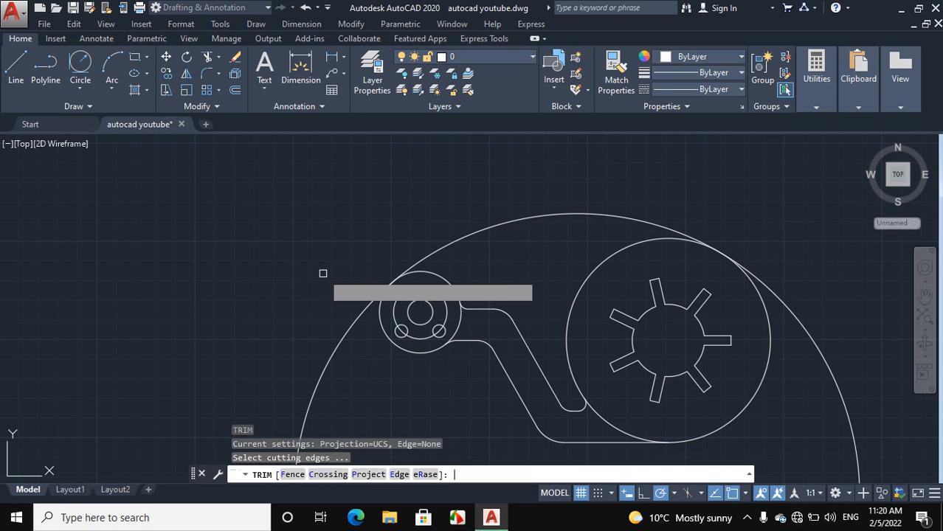
key("Return")
left_click(332, 350)
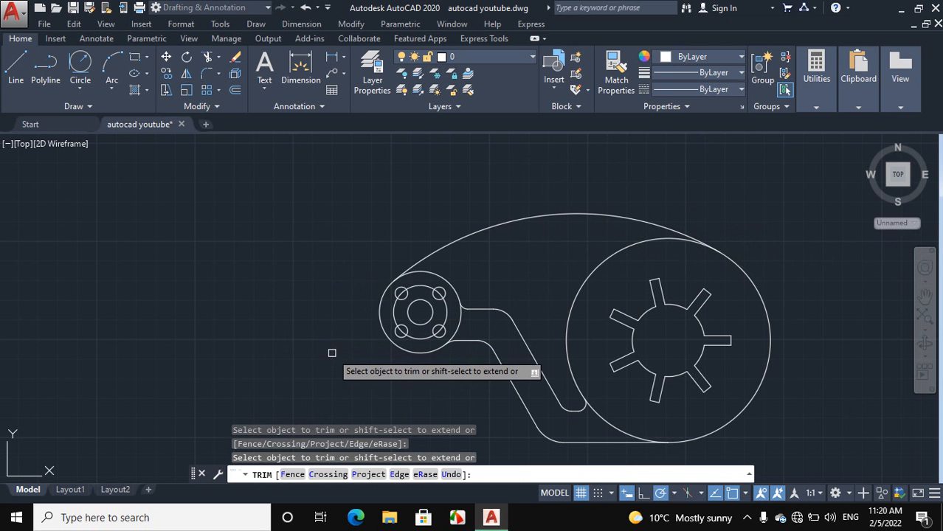
right_click(304, 234)
left_click(340, 258)
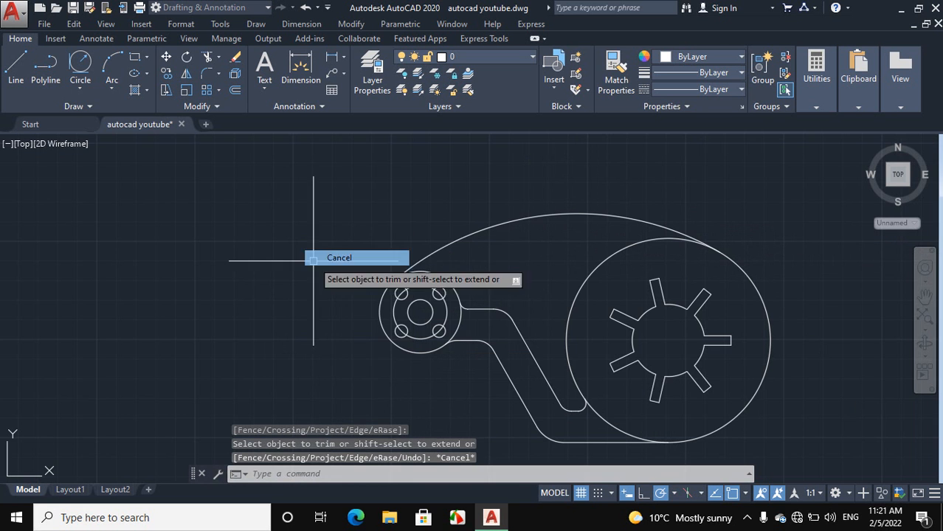
Check the upper arm's thickness in the reference image and offset the upper tangent arc inward by 20
scroll(531, 236, "down", 4)
scroll(186, 310, "up", 6)
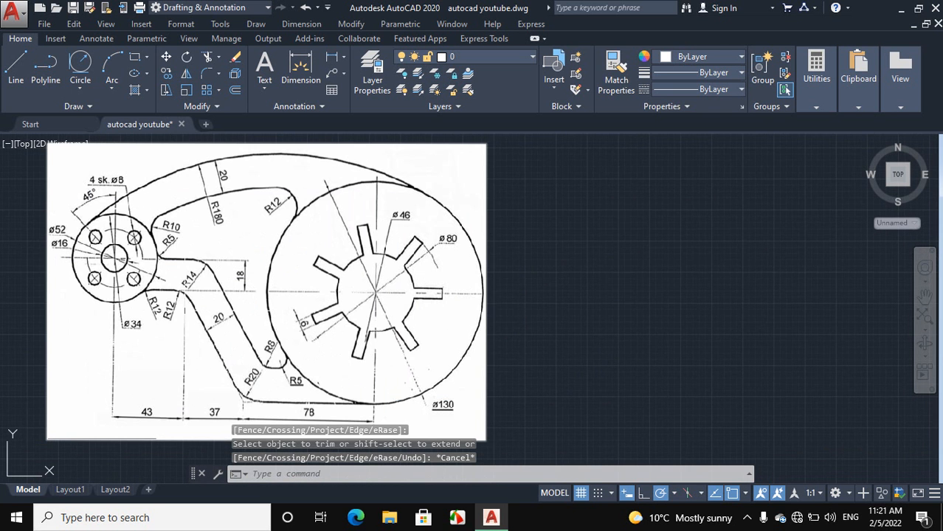
scroll(212, 209, "down", 4)
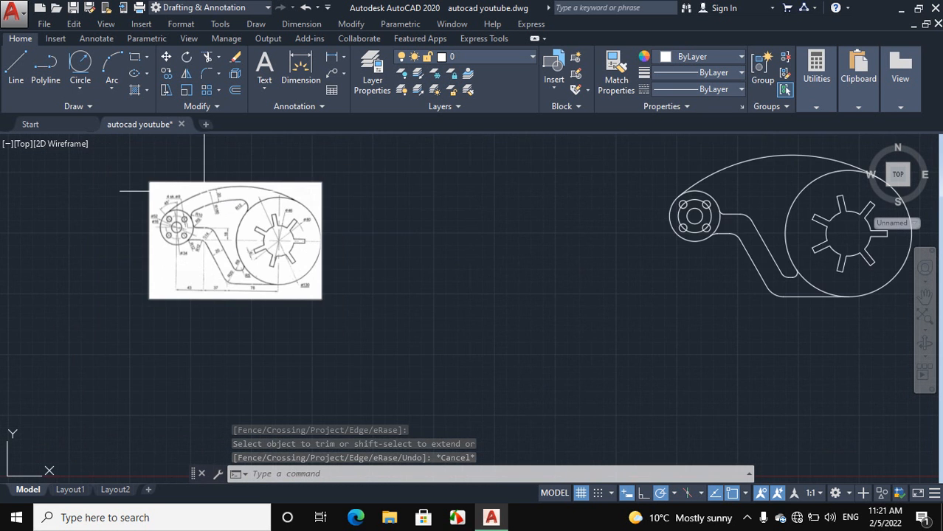
scroll(222, 189, "up", 6)
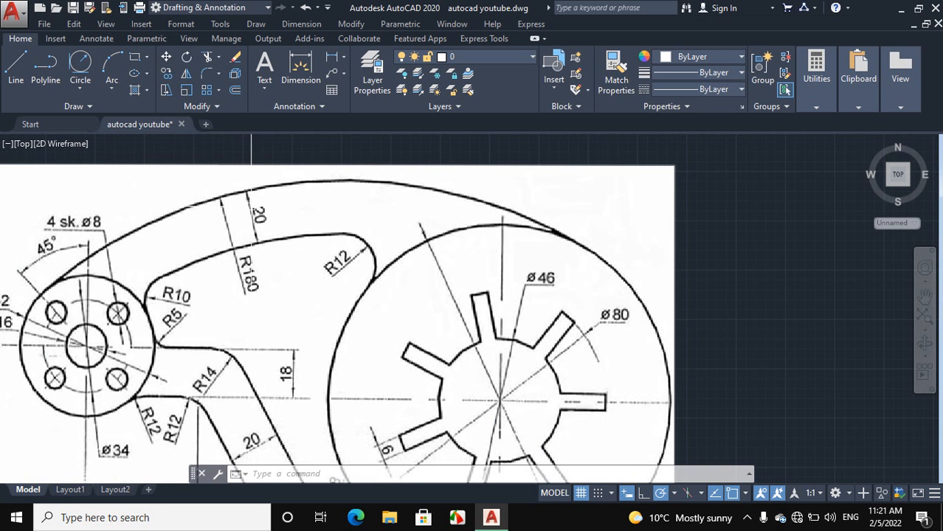
scroll(244, 207, "up", 2)
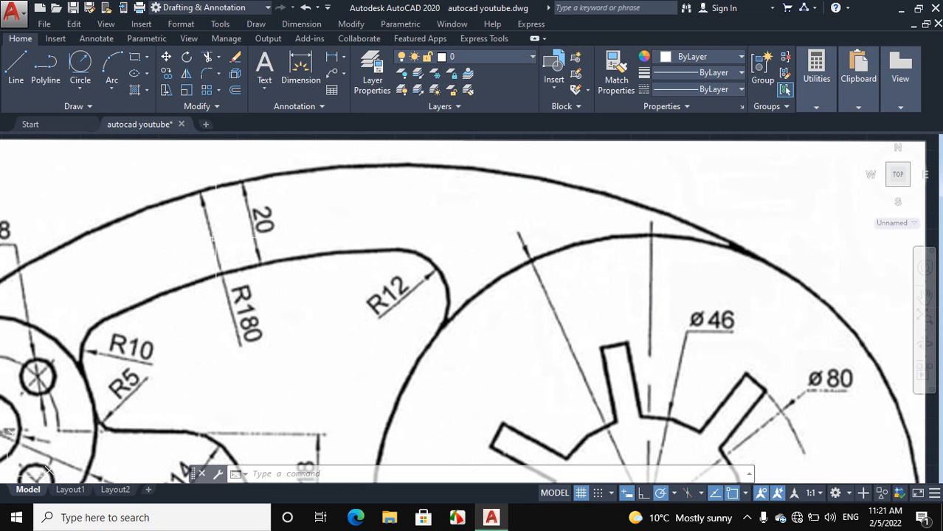
scroll(173, 286, "down", 5)
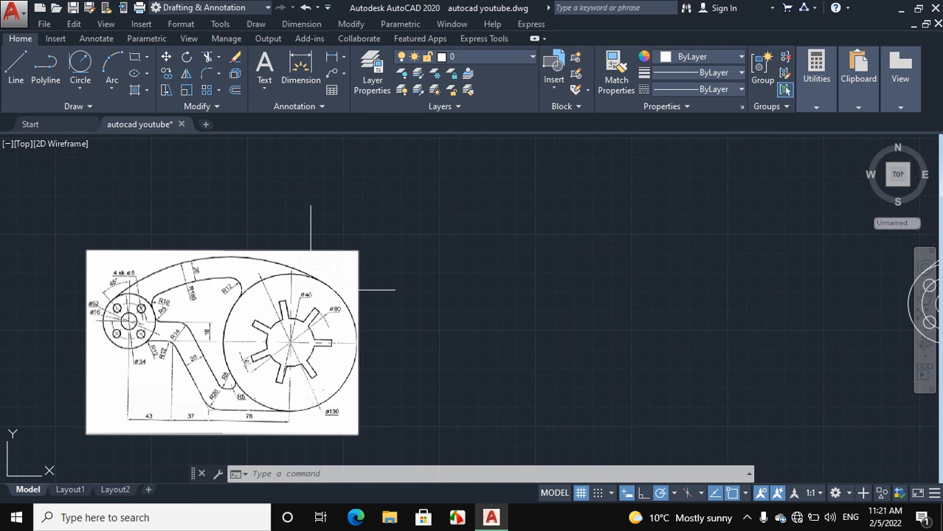
scroll(262, 293, "down", 4)
scroll(555, 284, "up", 4)
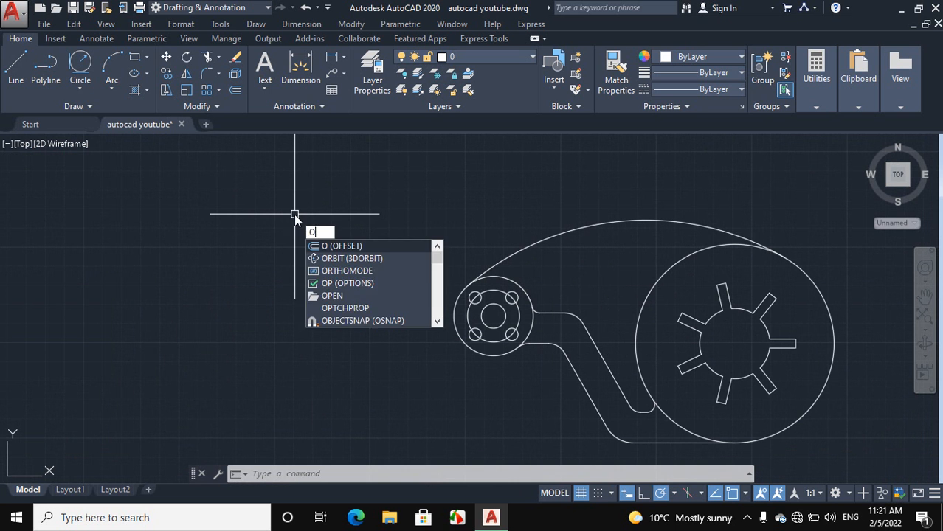
key("Return")
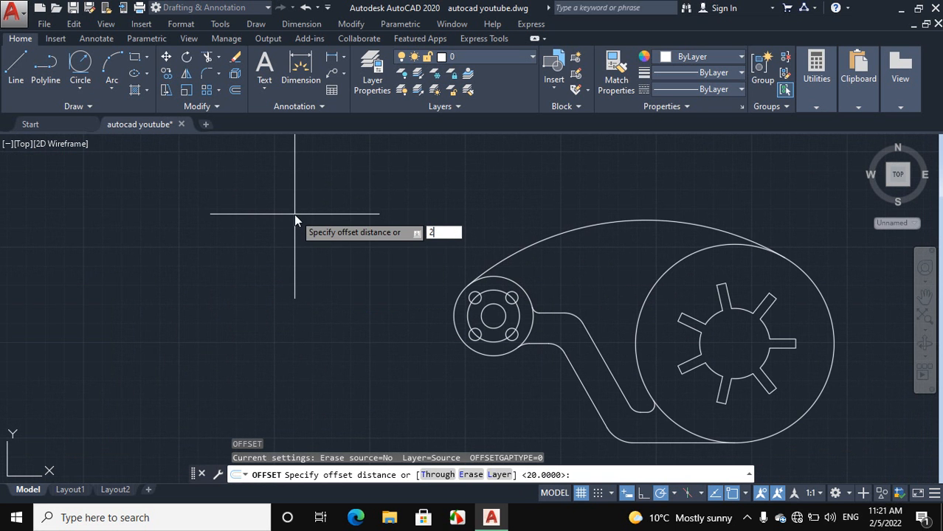
key("Return")
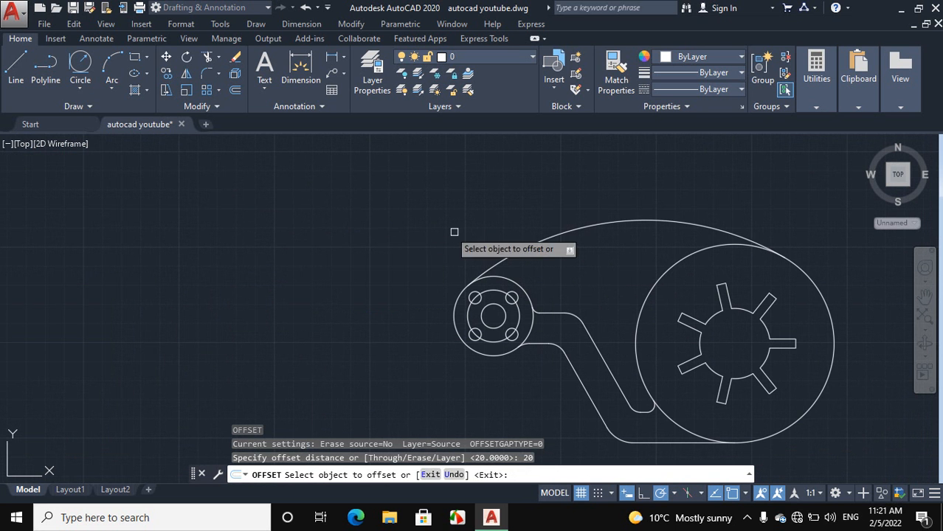
left_click(550, 231)
left_click(582, 282)
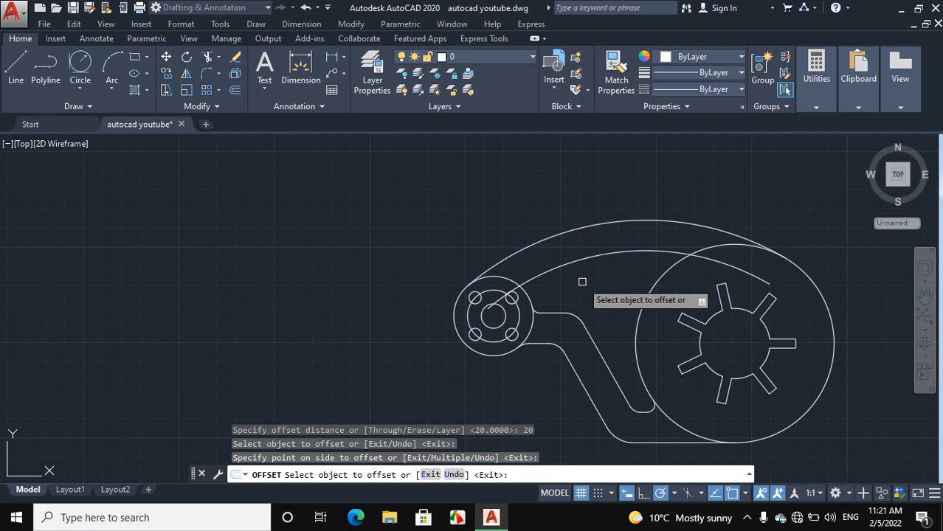
right_click(463, 210)
left_click(487, 237)
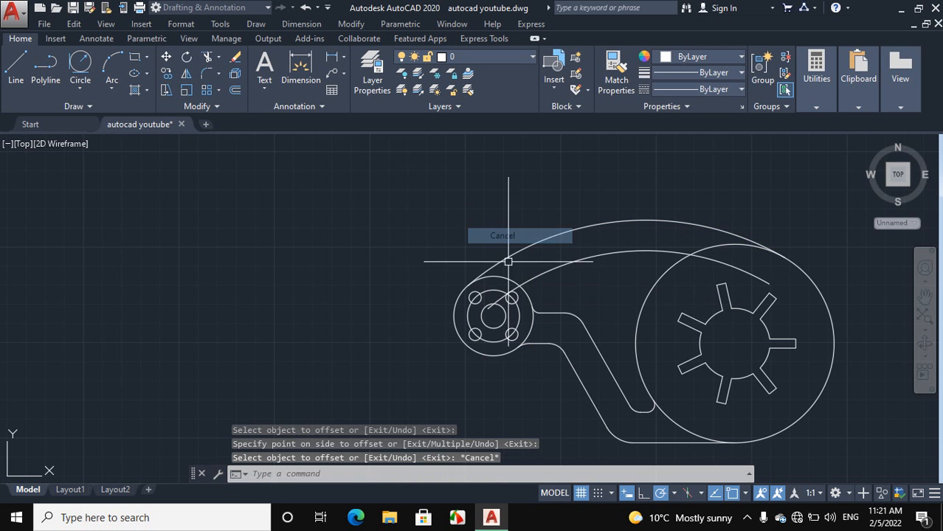
Check the inner corner radii in the reference image and fillet the inner arc with the small flange's outer circle at a radius of 10
scroll(564, 290, "down", 2)
scroll(20, 320, "up", 6)
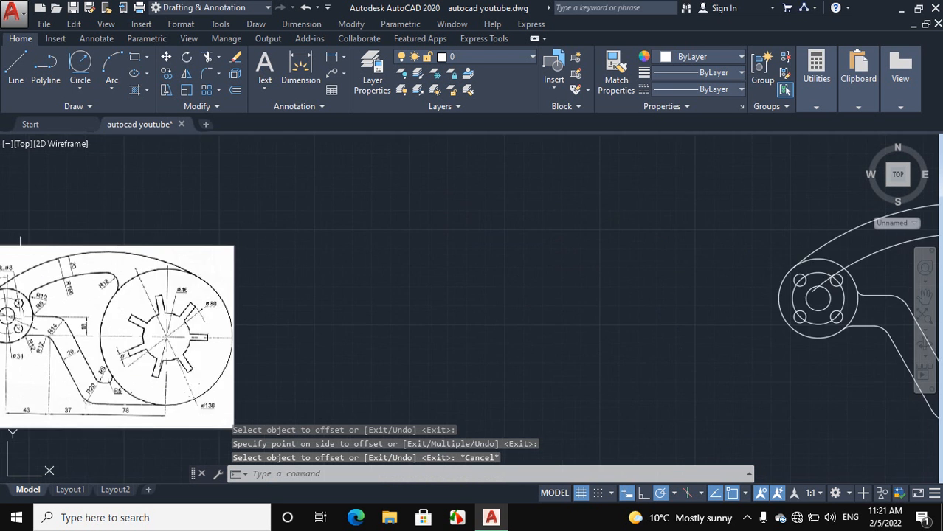
scroll(31, 254, "up", 2)
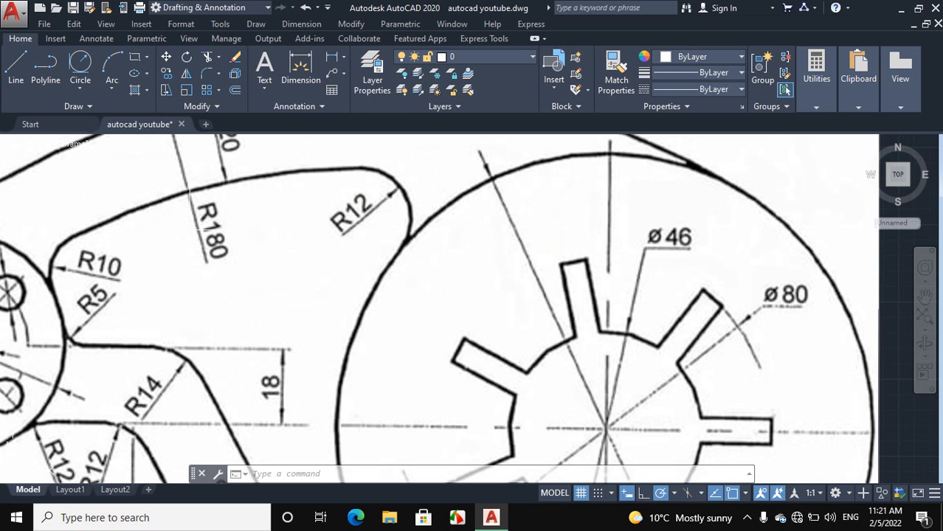
scroll(43, 281, "down", 4)
scroll(347, 319, "down", 4)
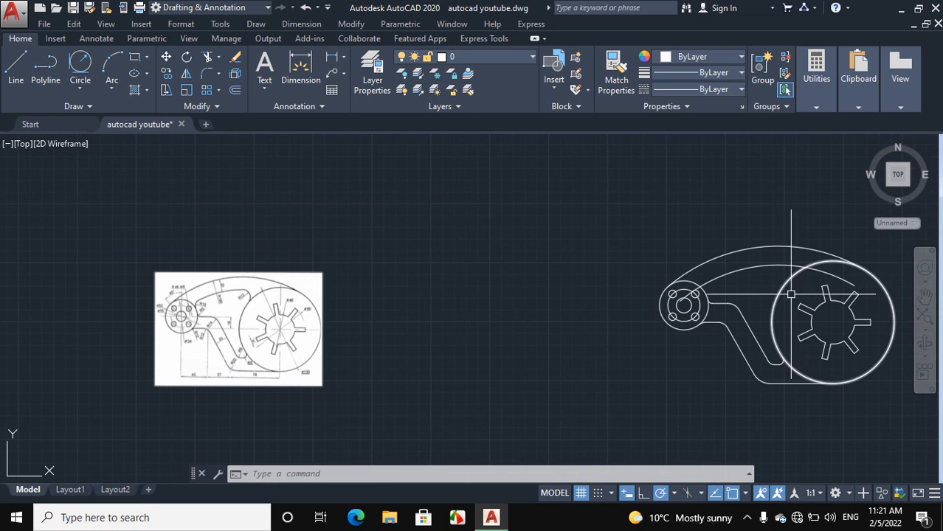
scroll(786, 291, "up", 4)
scroll(670, 292, "up", 2)
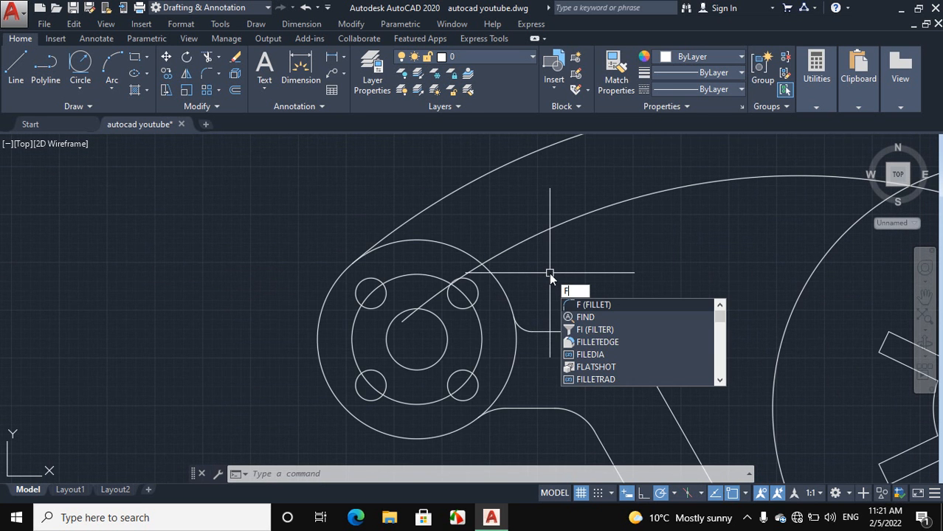
key("Return")
right_click(550, 273)
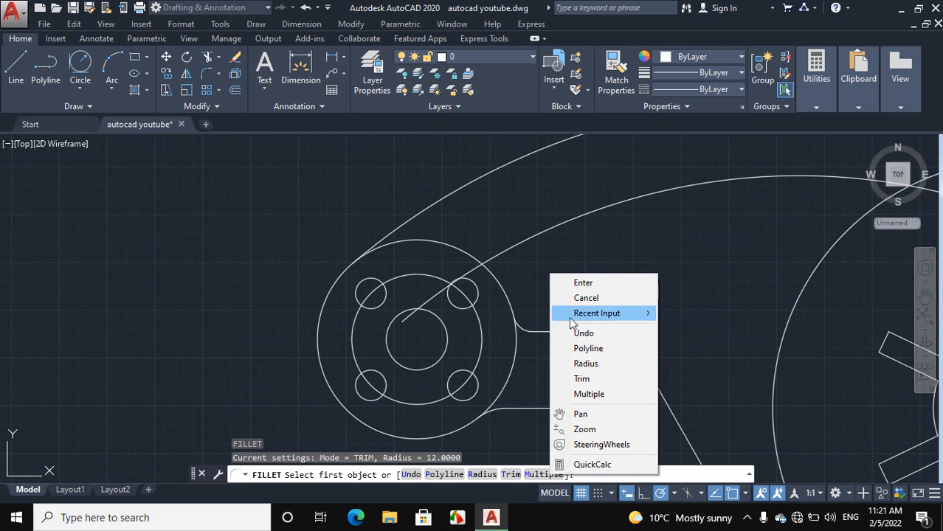
left_click(585, 364)
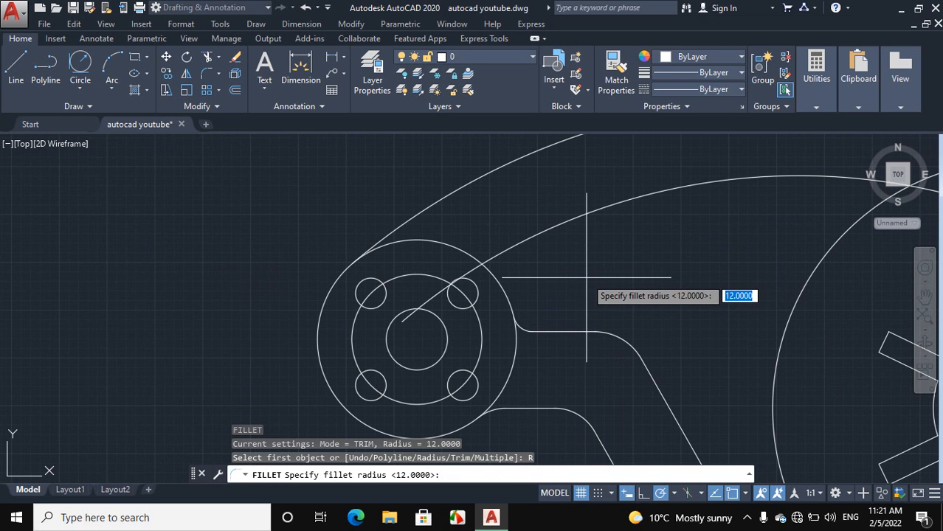
type("10")
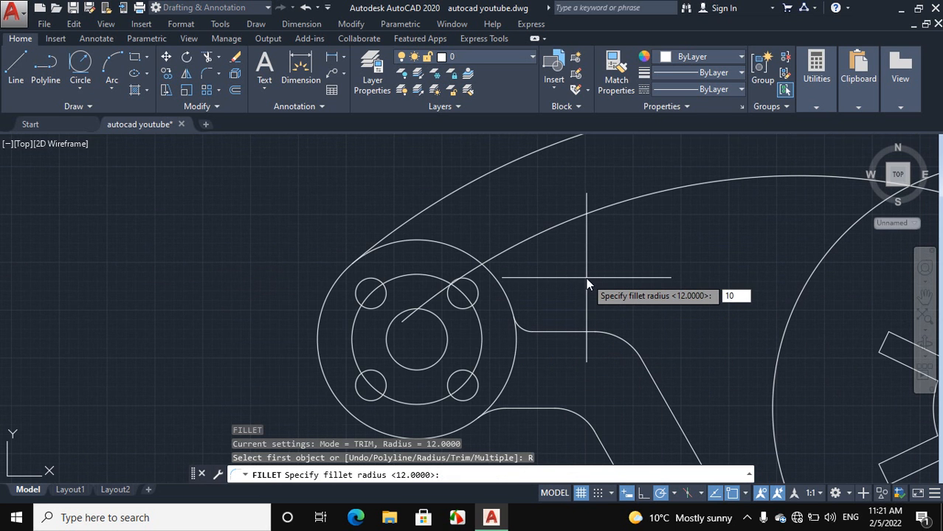
key("Return")
left_click(498, 251)
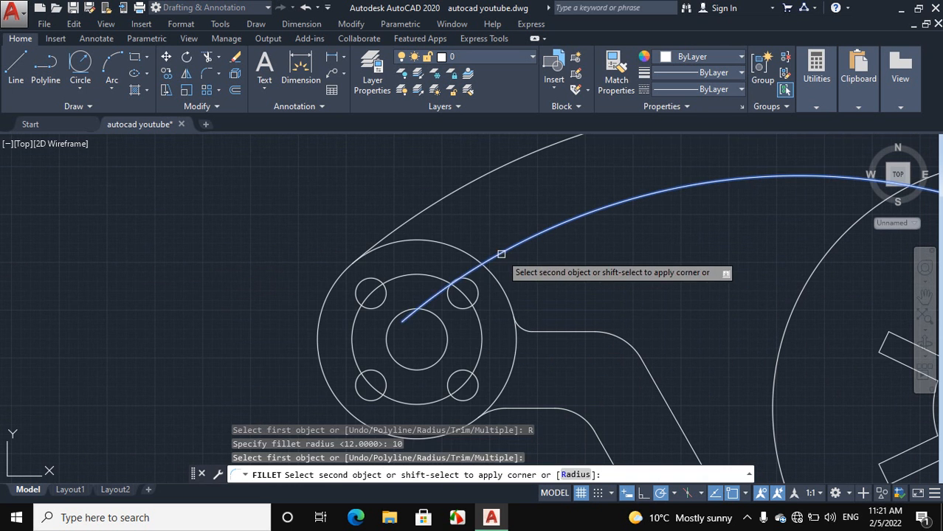
left_click(494, 275)
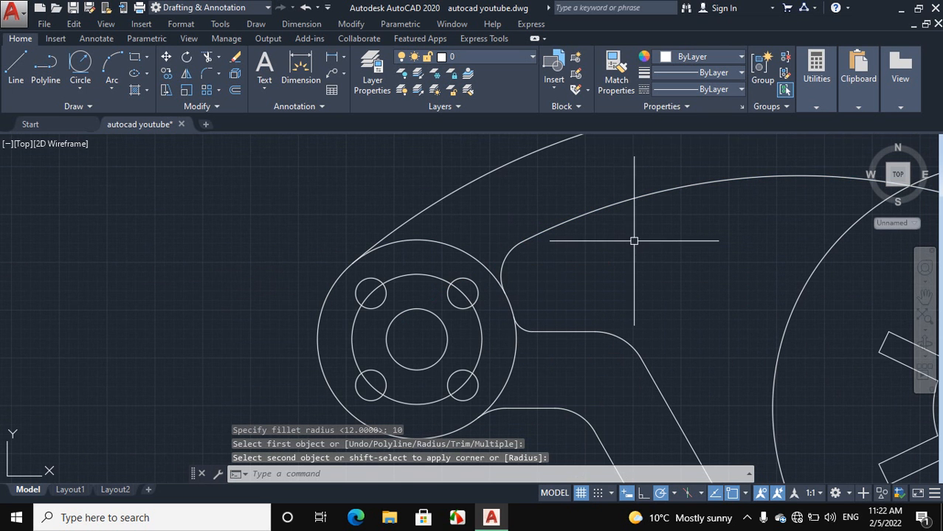
Fillet the other end of the upper arm's inner arc with the large disc's outer circle at a radius of 12
scroll(632, 238, "down", 3)
scroll(552, 267, "up", 3)
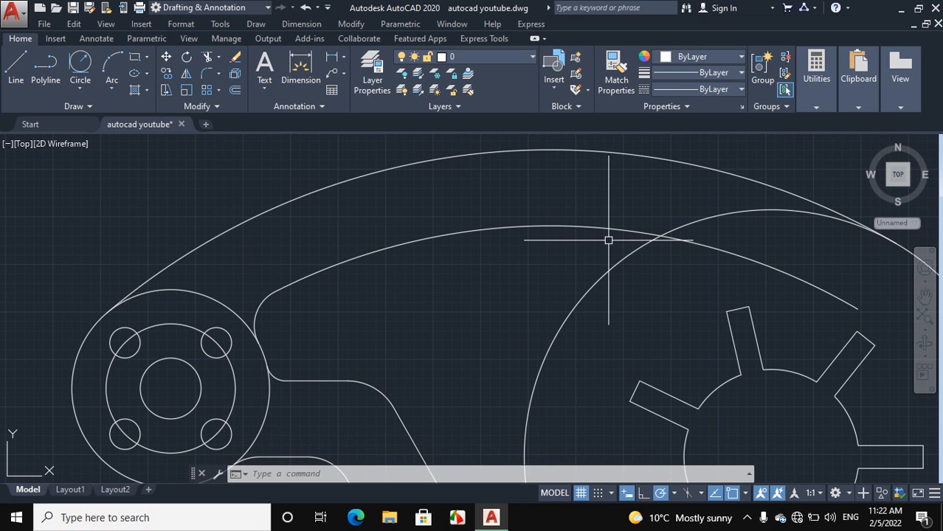
key("Return")
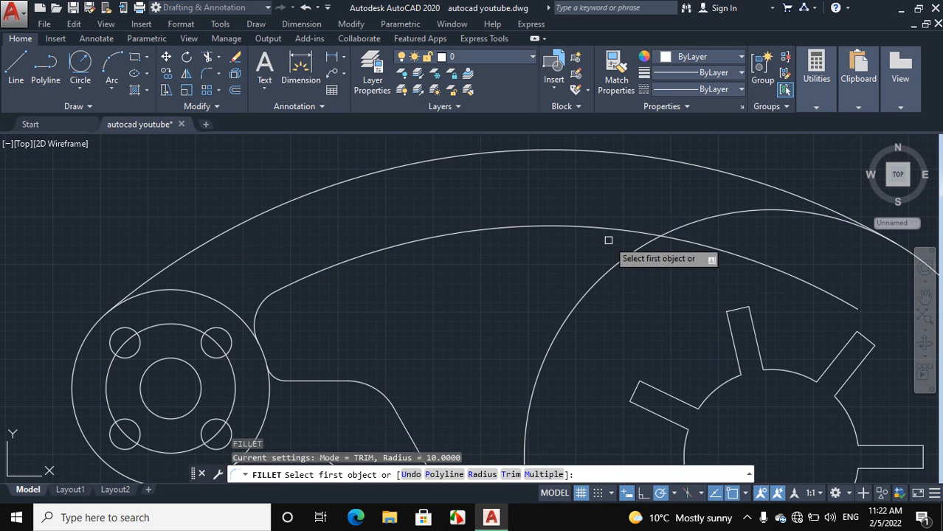
right_click(608, 239)
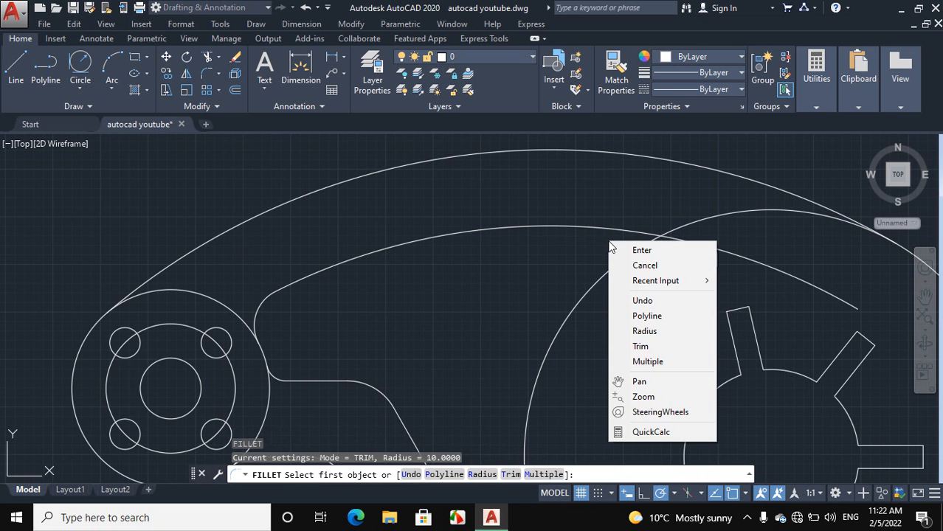
left_click(634, 332)
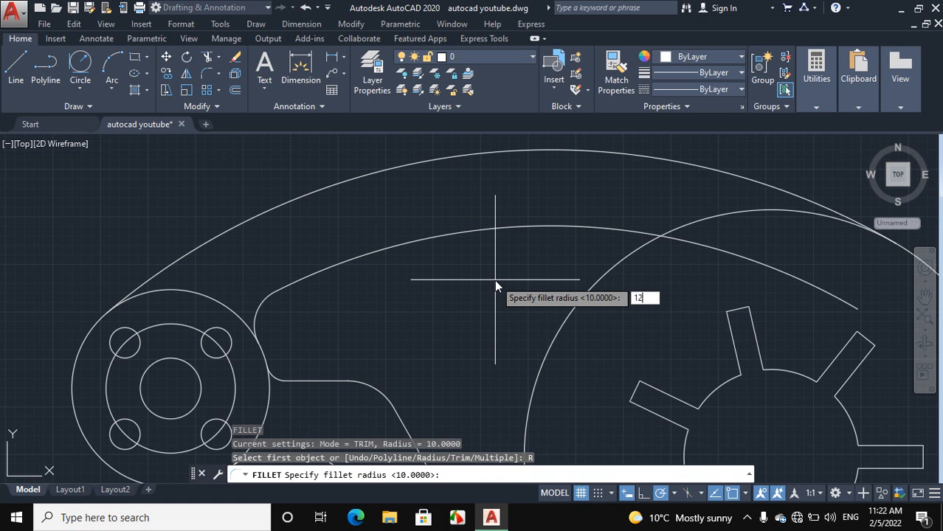
key("Return")
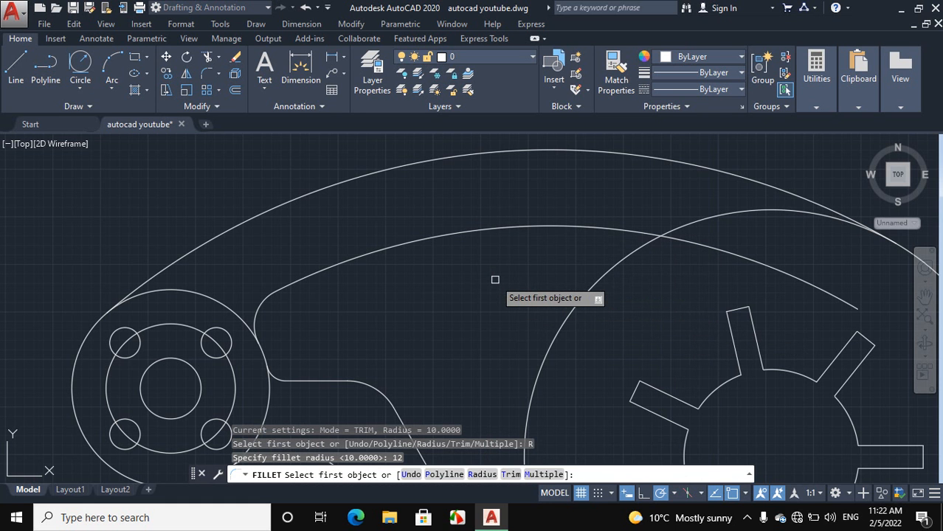
left_click(572, 226)
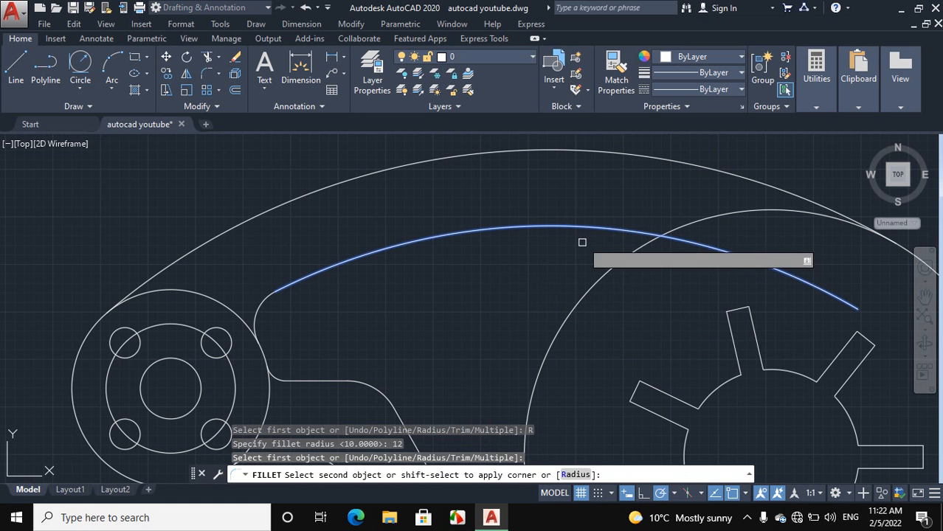
left_click(596, 278)
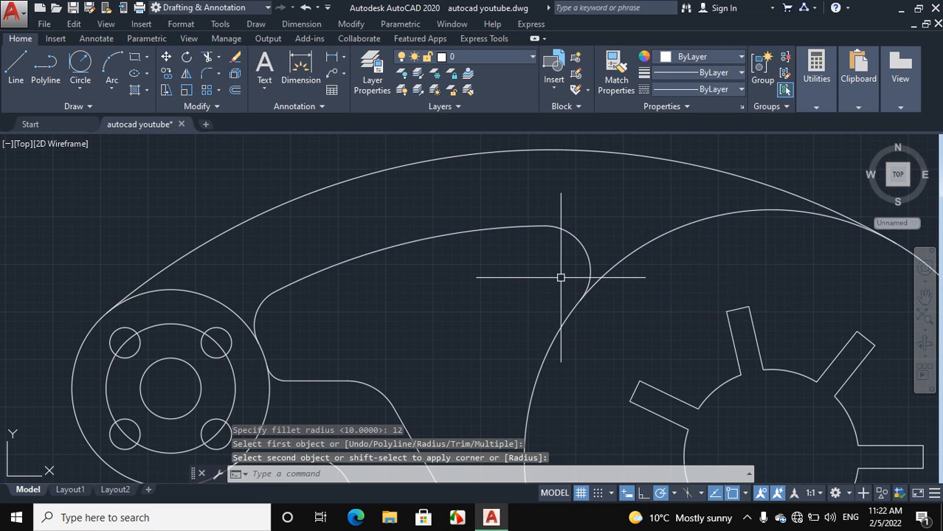
scroll(561, 277, "down", 3)
scroll(569, 277, "down", 6)
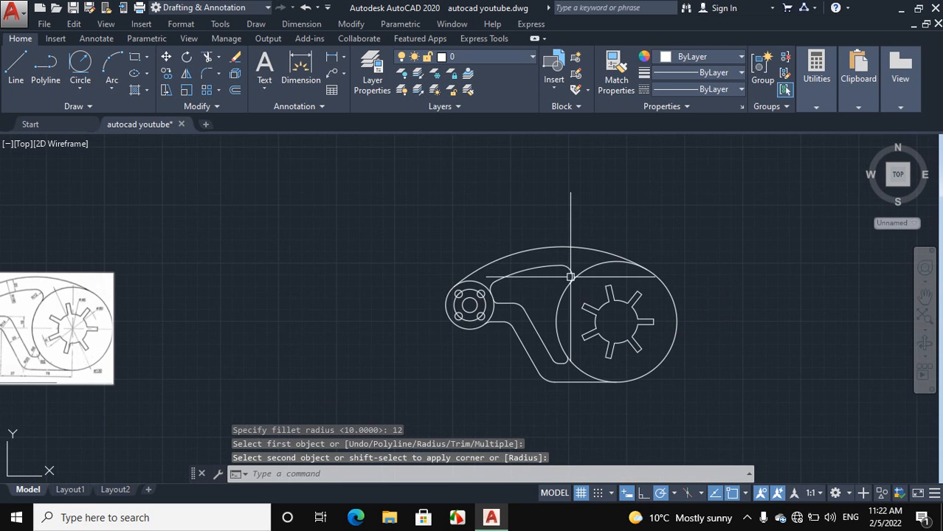
Compare the drawing with the reference image and erase the construction circle running through the small flange's four bolt holes
scroll(366, 305, "up", 4)
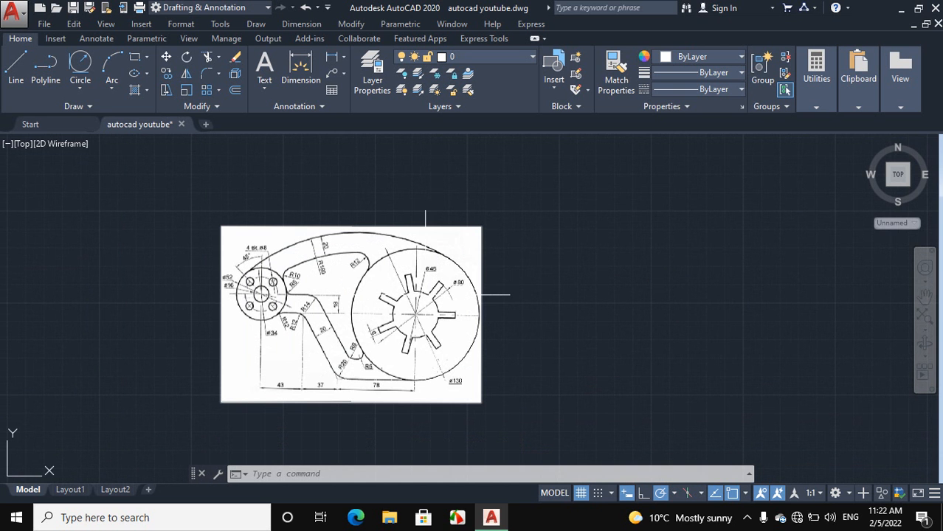
scroll(358, 290, "down", 4)
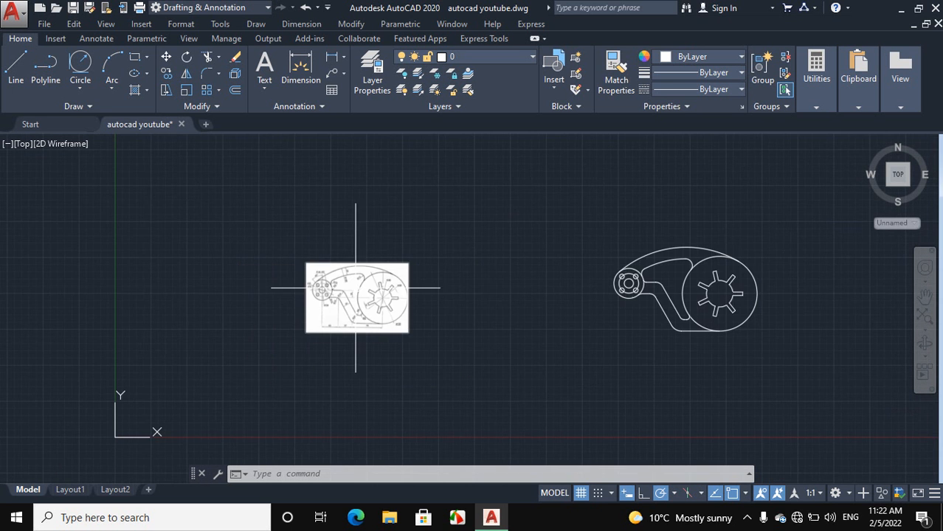
scroll(775, 284, "up", 2)
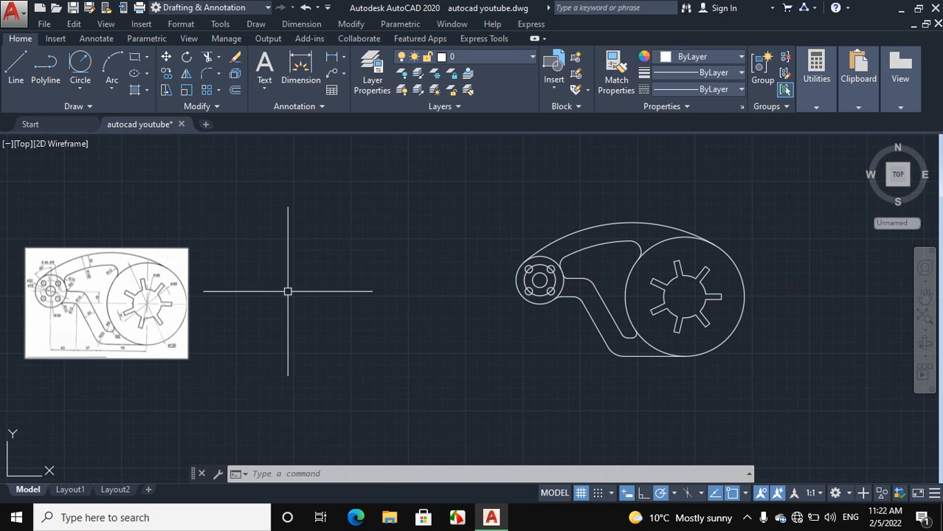
scroll(45, 301, "up", 4)
scroll(59, 295, "down", 4)
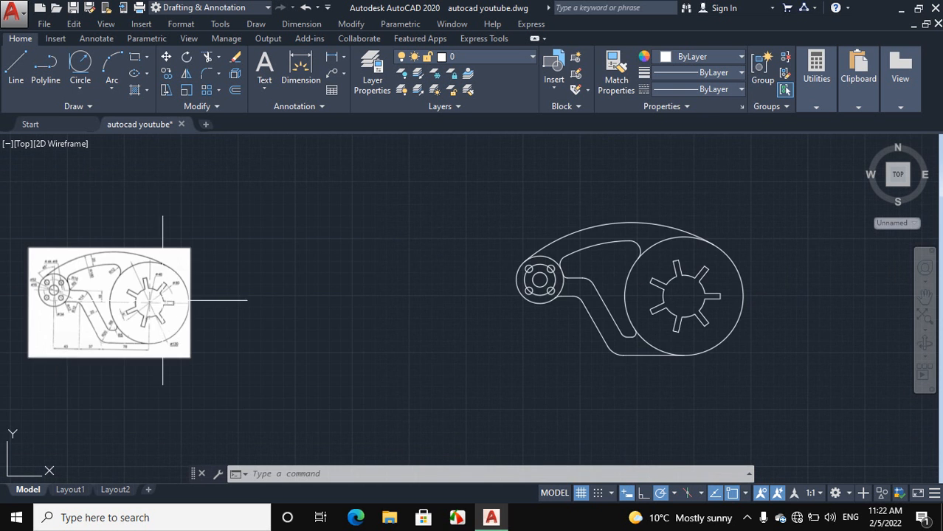
scroll(564, 280, "up", 3)
left_click(526, 281)
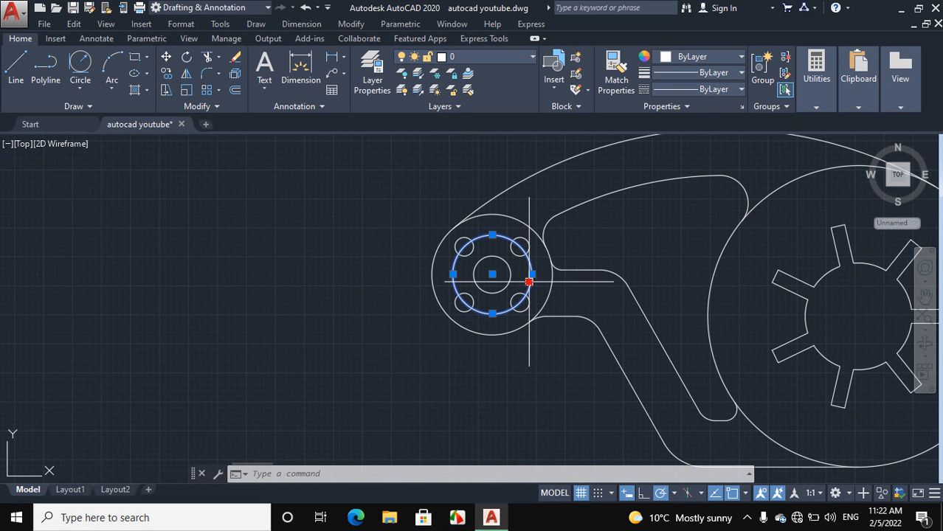
right_click(369, 259)
left_click(402, 251)
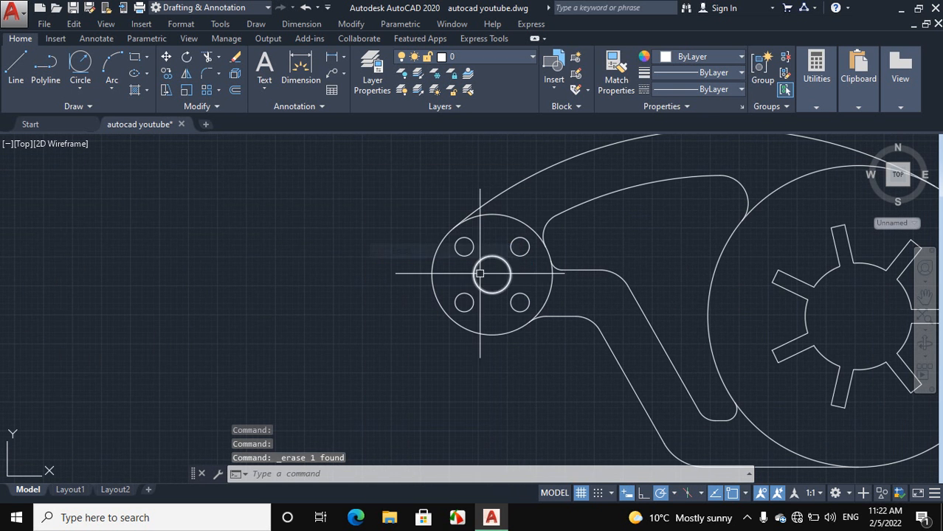
Move the whole part drawing by the large disc's centre so that it sits just beside the reference image
scroll(437, 301, "down", 3)
scroll(513, 302, "down", 4)
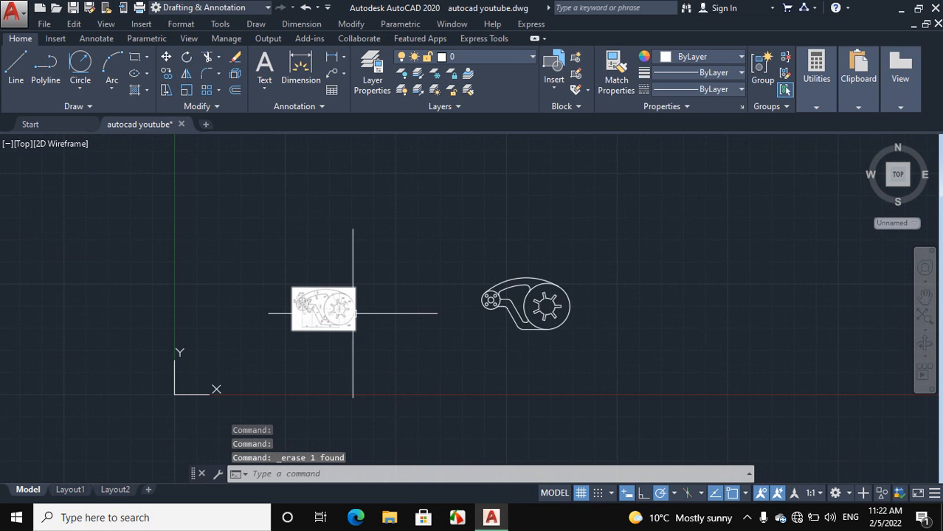
scroll(352, 310, "up", 4)
scroll(361, 317, "down", 4)
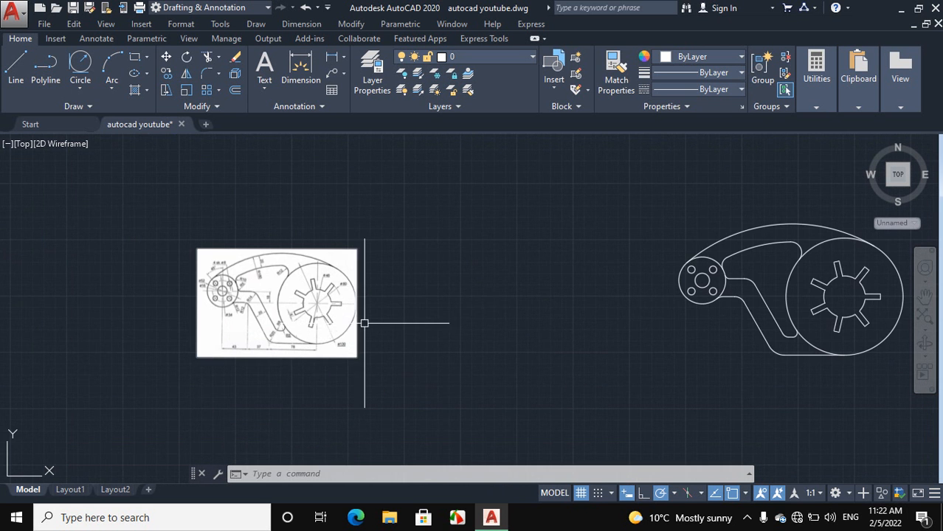
scroll(603, 301, "up", 2)
left_click(592, 266)
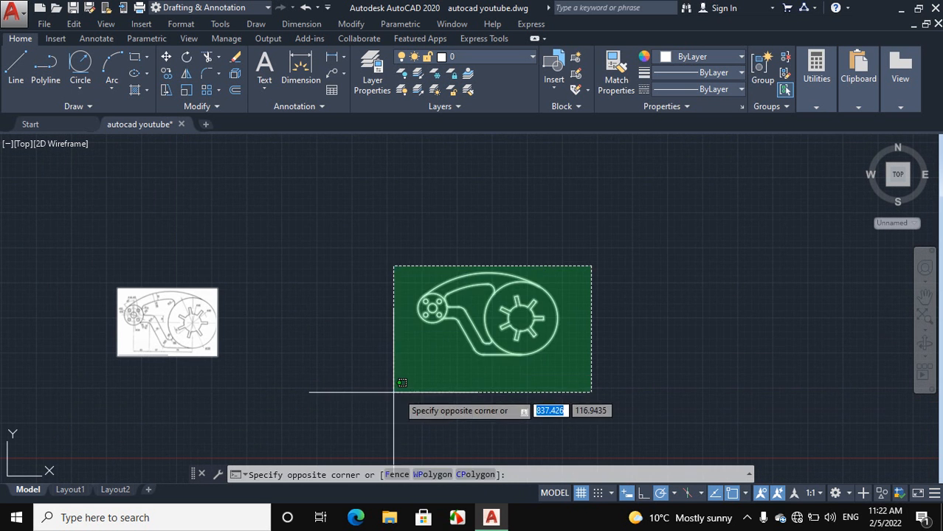
left_click(385, 385)
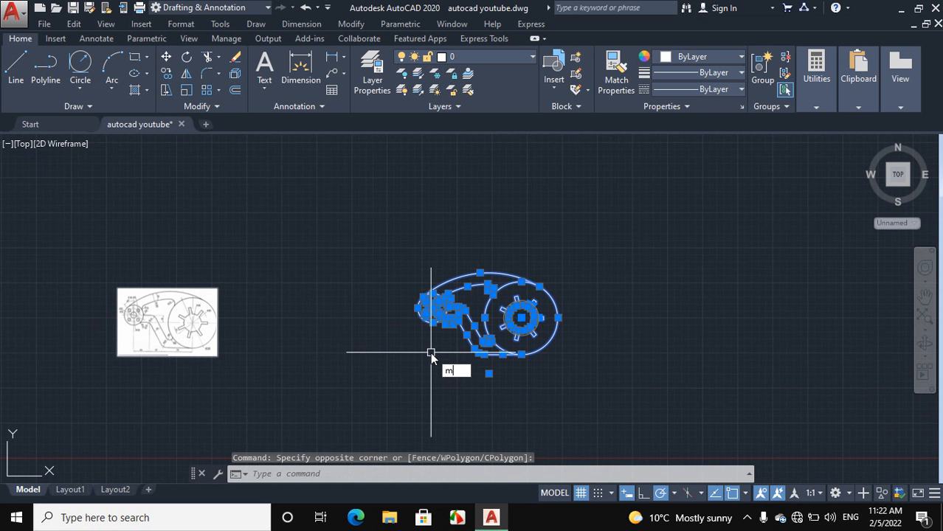
key("Return")
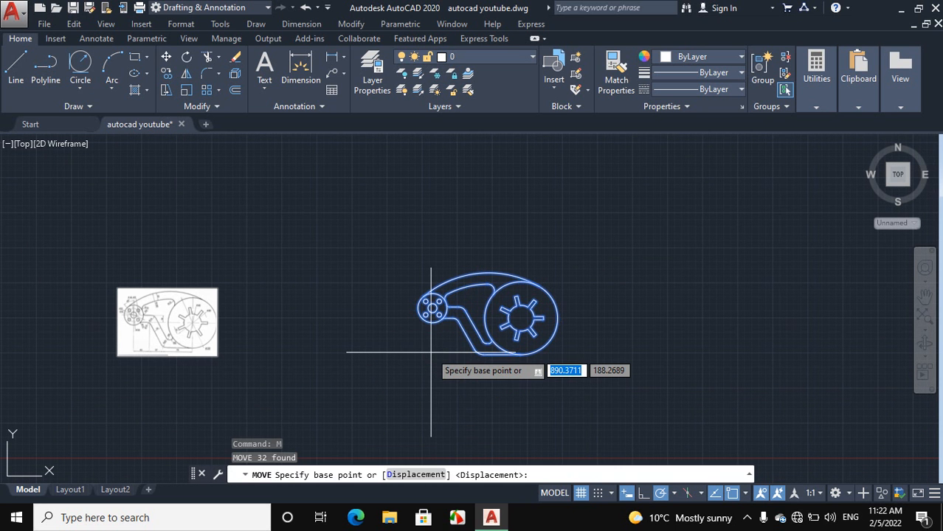
left_click(521, 317)
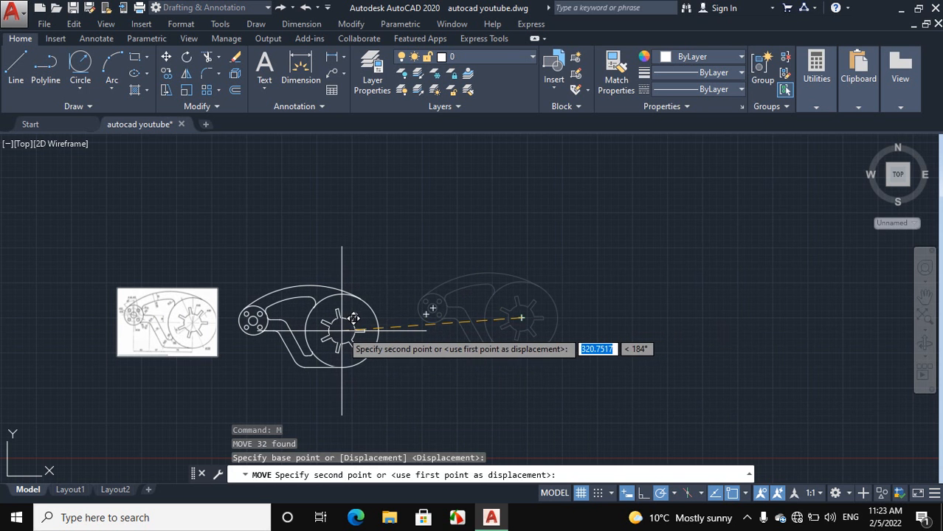
left_click(341, 330)
right_click(433, 295)
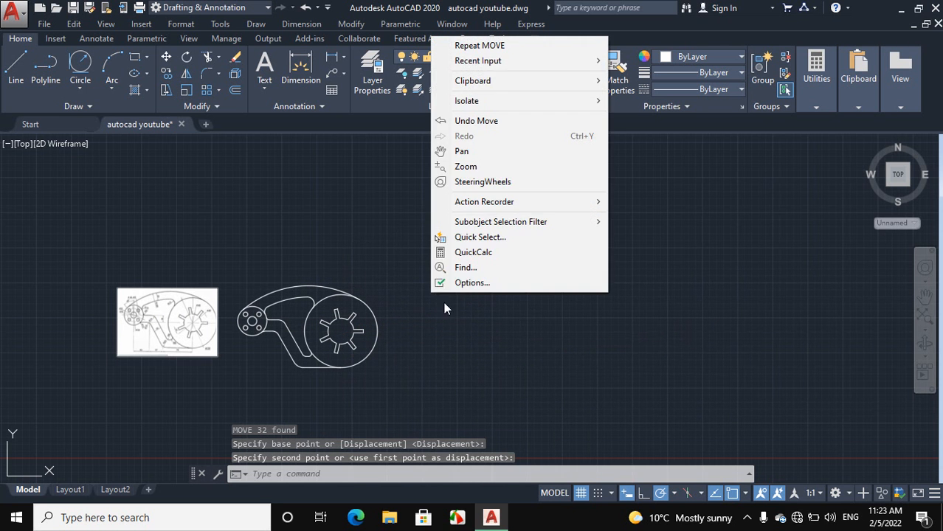
left_click(383, 220)
left_click(413, 260)
Examine the finished outline side by side with the reference image, checking its arms, fillets, holes and slots
scroll(687, 341, "down", 2)
scroll(429, 346, "up", 2)
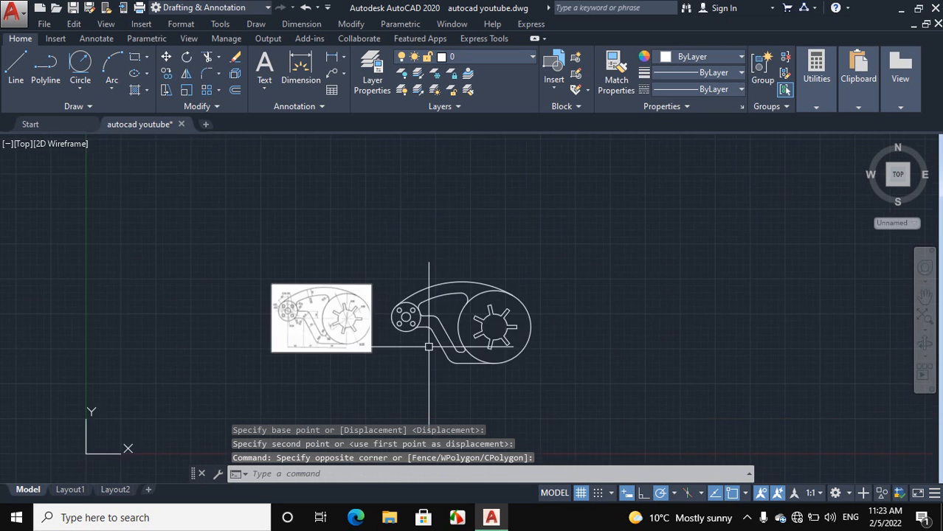
scroll(429, 347, "up", 4)
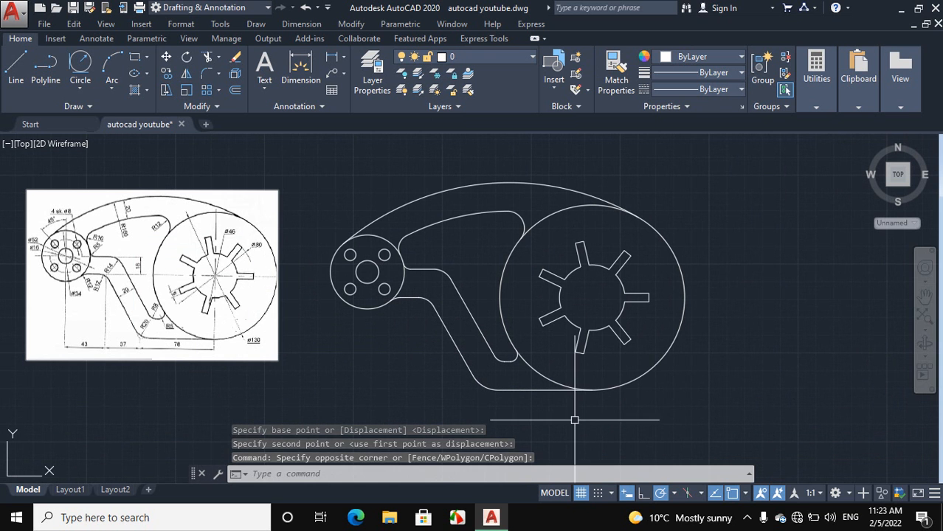
right_click(765, 295)
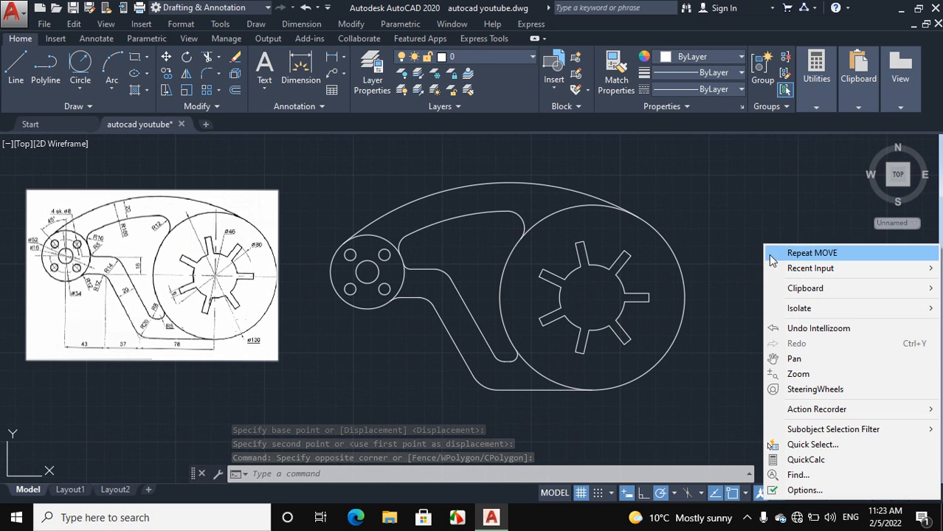
left_click(799, 359)
left_click_drag(674, 330, 806, 351)
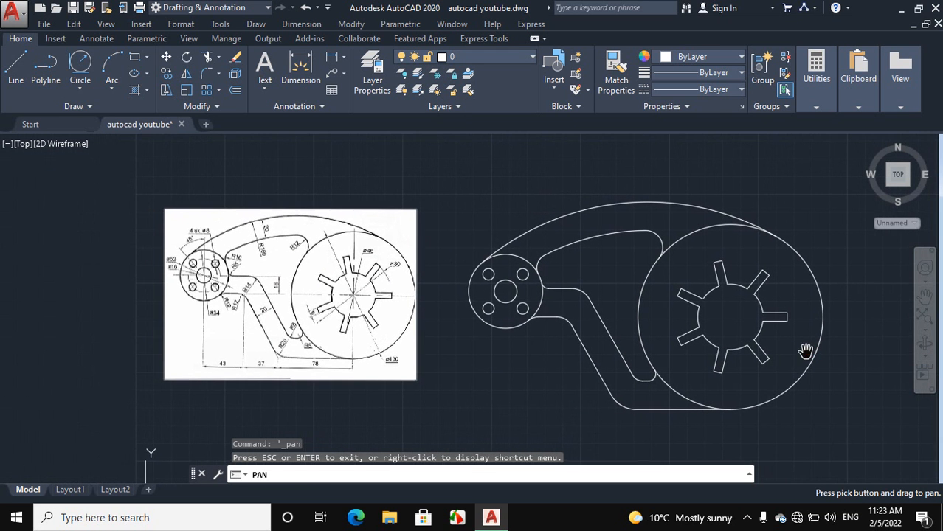
right_click(620, 175)
left_click(651, 182)
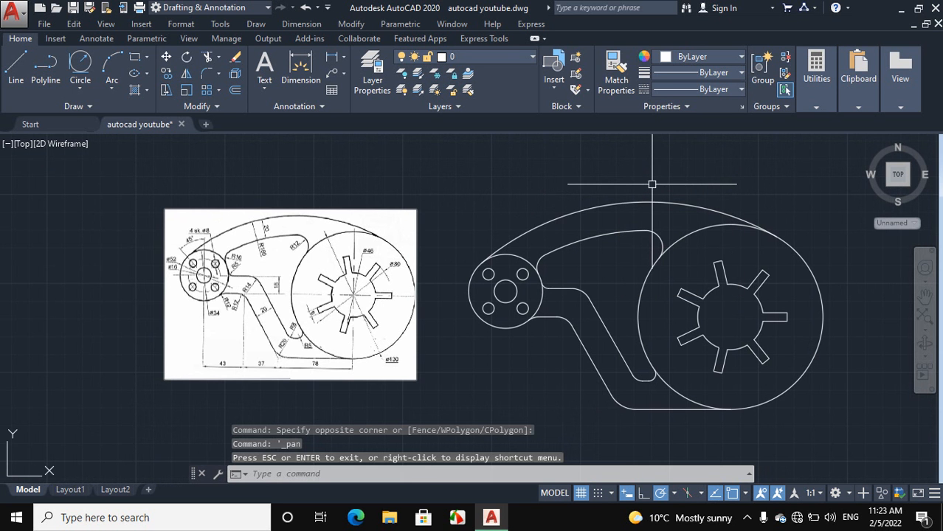
scroll(705, 210, "up", 1)
scroll(698, 213, "down", 3)
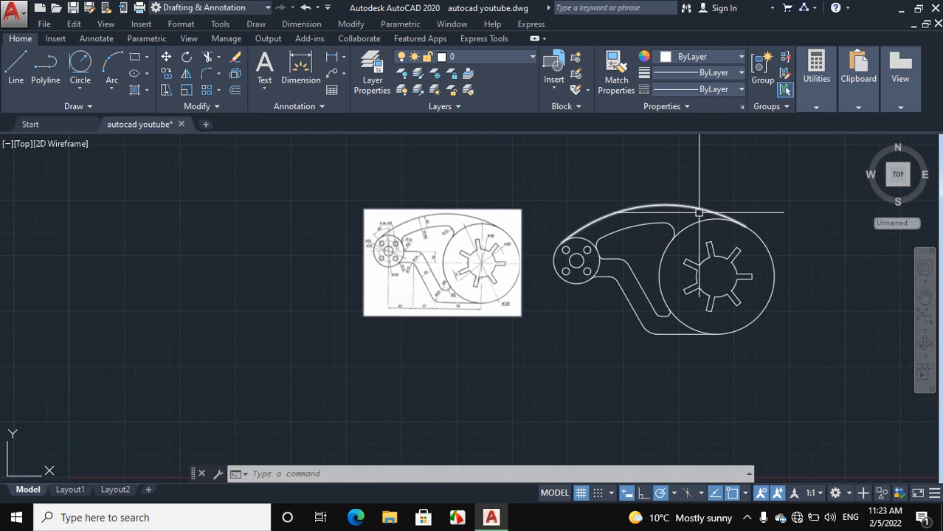
scroll(476, 250, "up", 4)
scroll(346, 255, "down", 4)
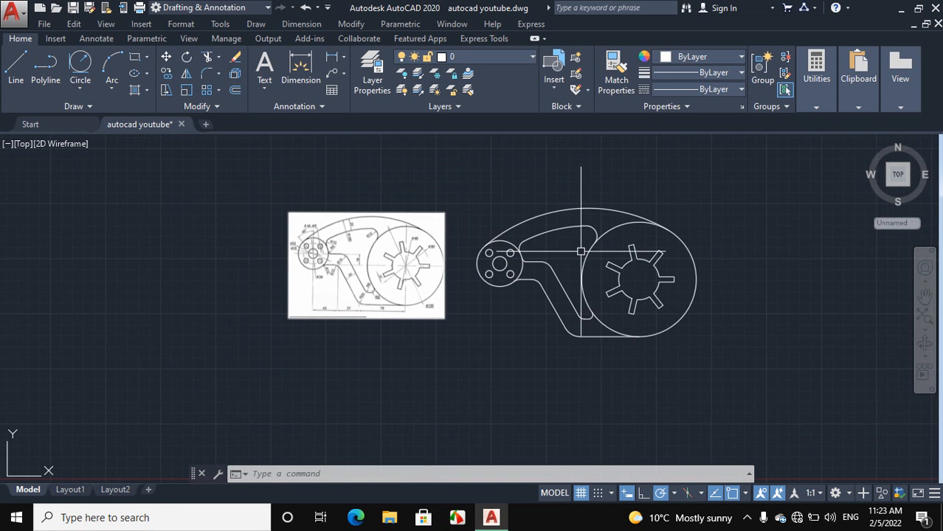
scroll(596, 238, "up", 2)
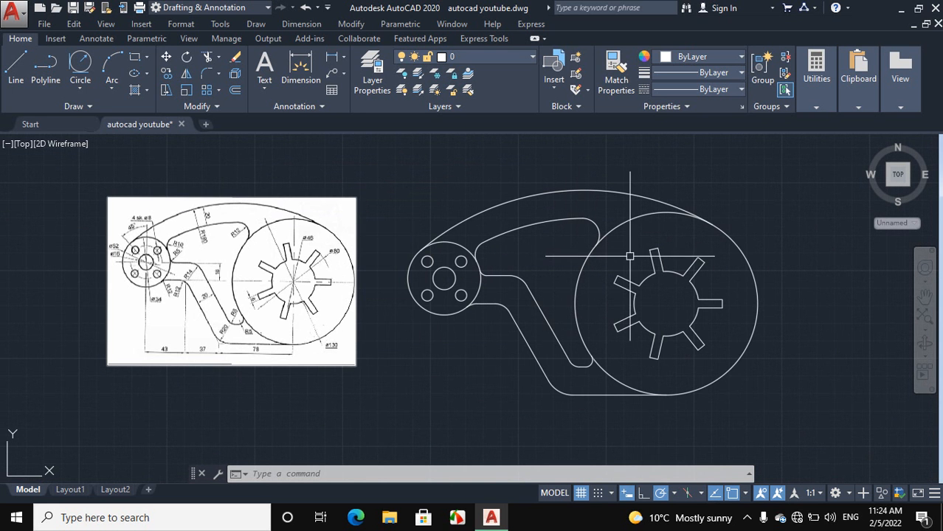
left_click(301, 24)
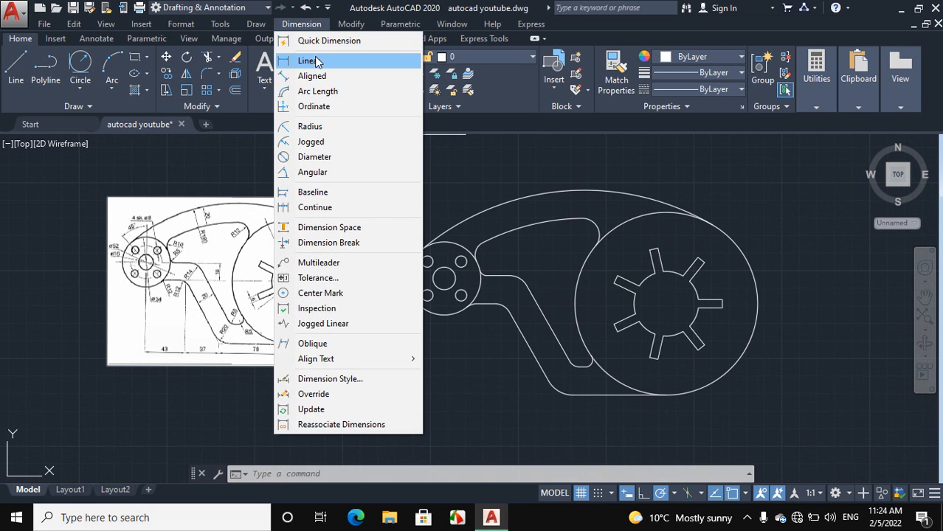
left_click(308, 61)
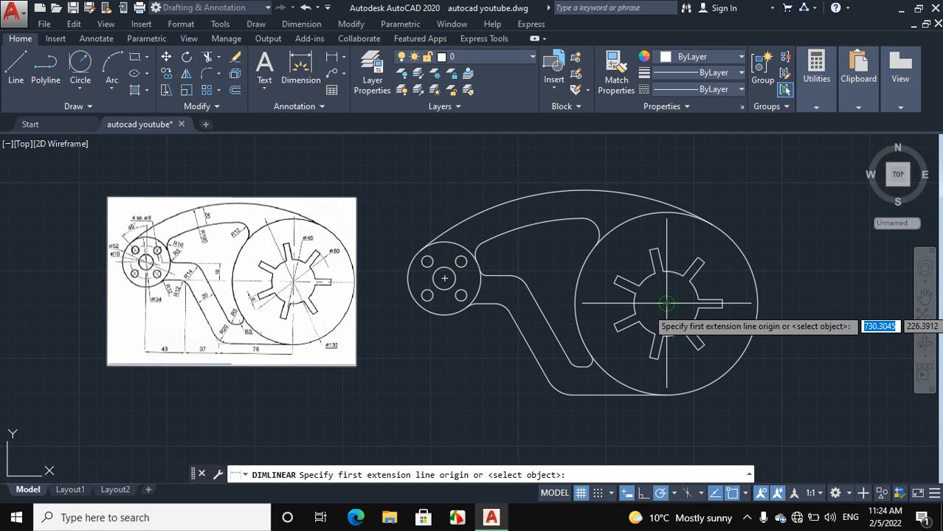
left_click(667, 303)
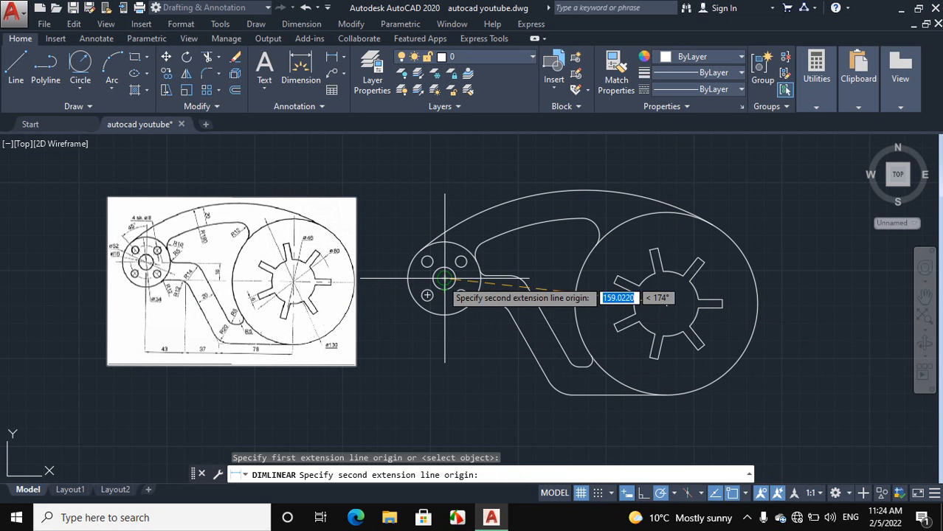
scroll(200, 347, "up", 4)
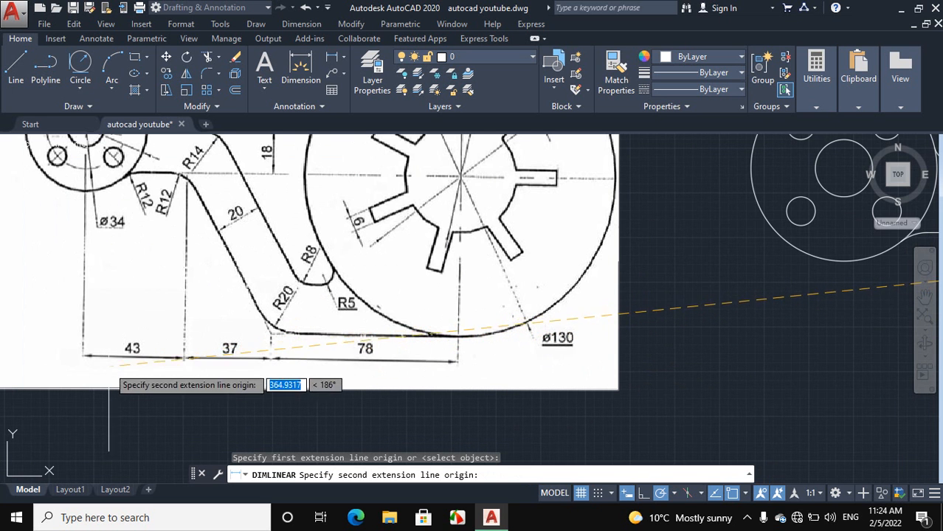
scroll(386, 351, "down", 5)
key("Escape")
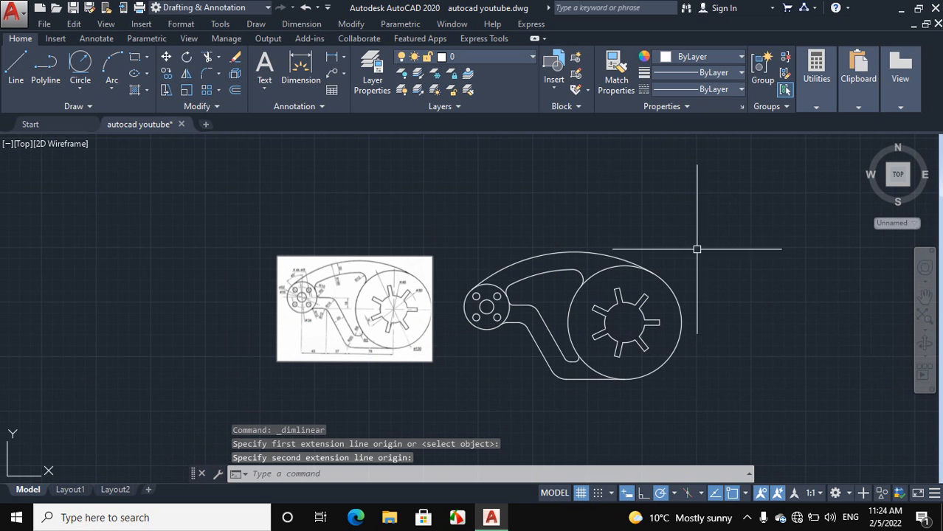
Add a diameter dimension to the large disc's outer circle, placing its text outside the disc's lower-right edge
scroll(649, 304, "up", 2)
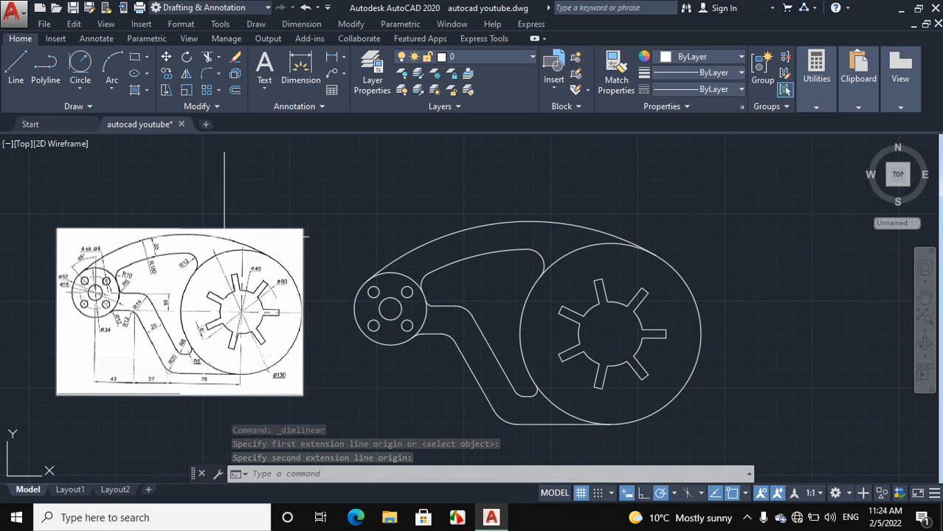
left_click(301, 24)
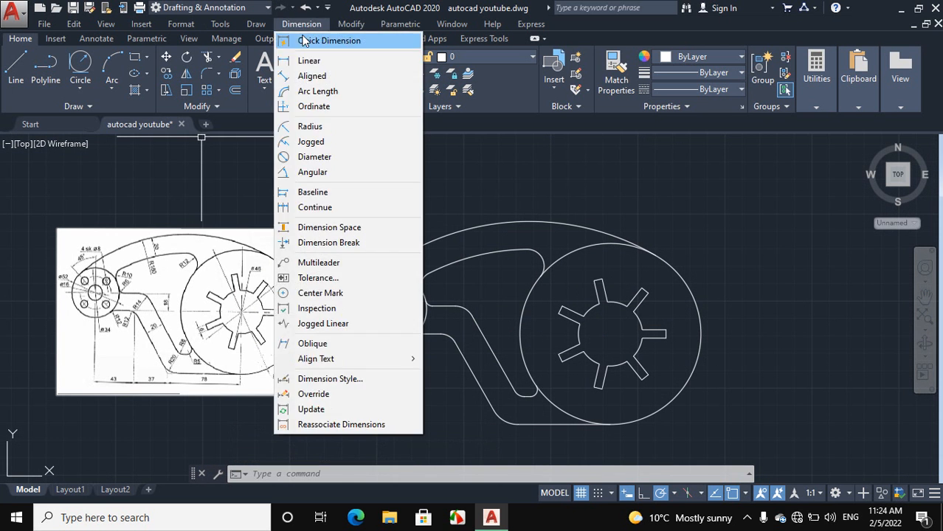
left_click(326, 162)
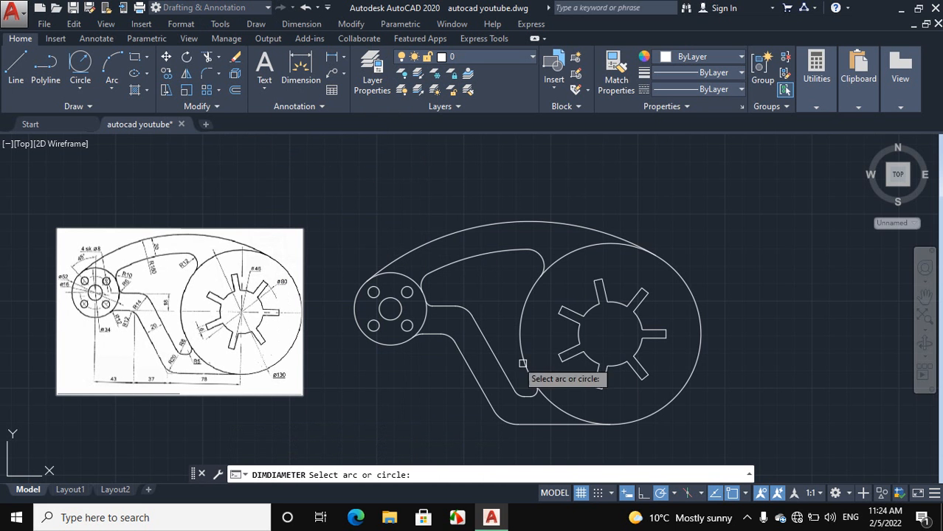
left_click(633, 417)
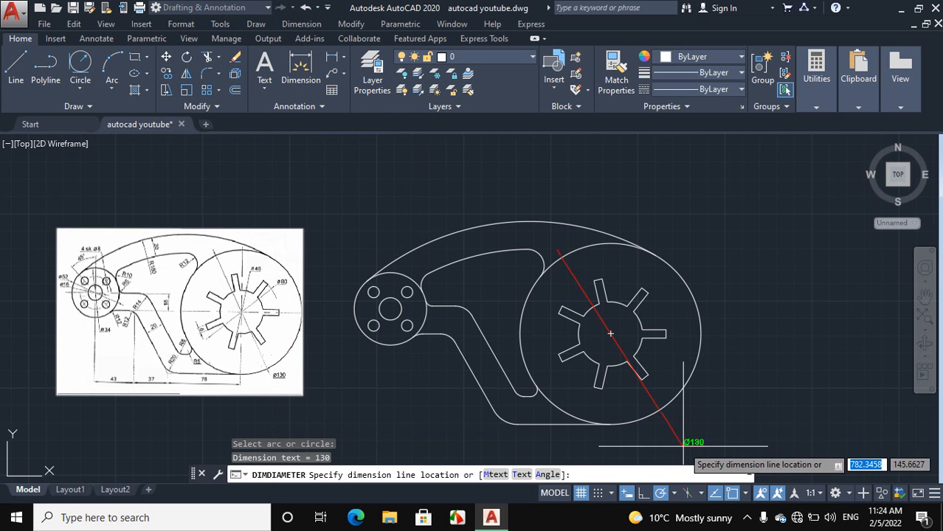
left_click(684, 442)
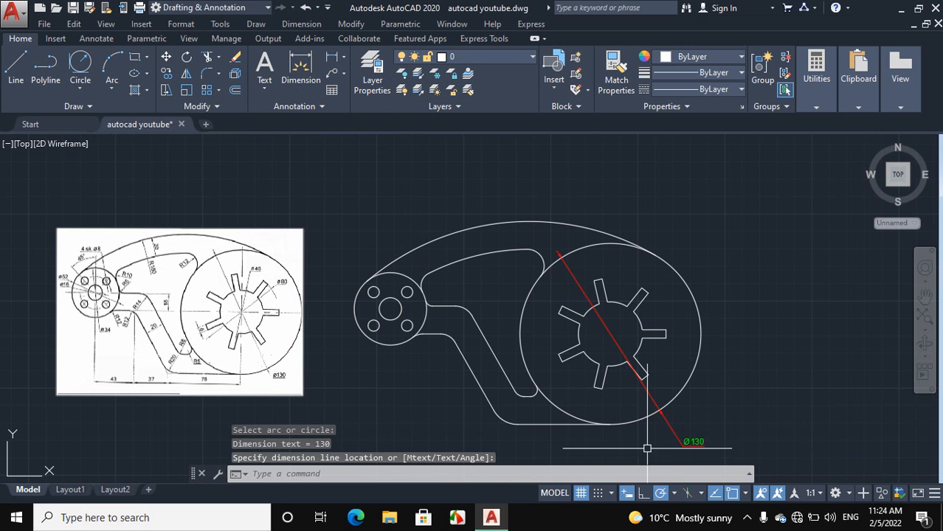
Add a diameter dimension to the inner hub circle of the large disc, placing its text between the upper slots
left_click(289, 25)
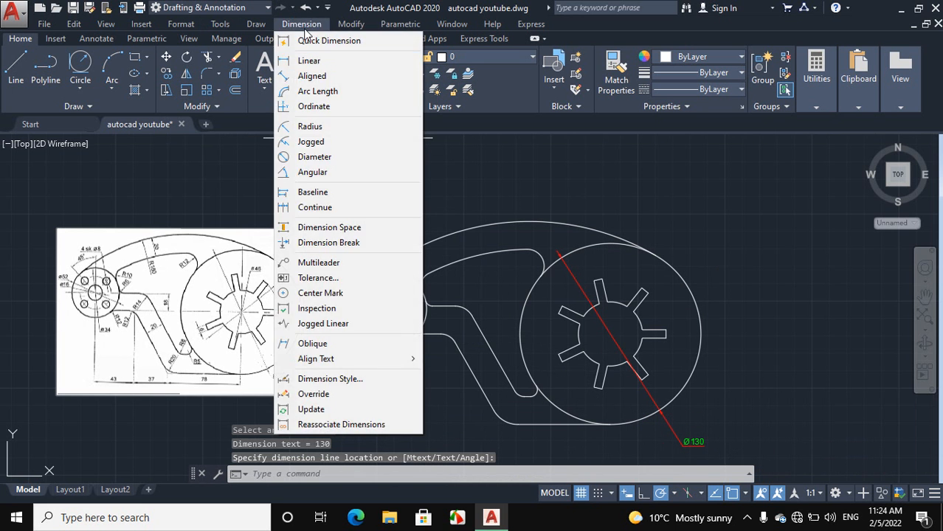
left_click(338, 157)
left_click(614, 304)
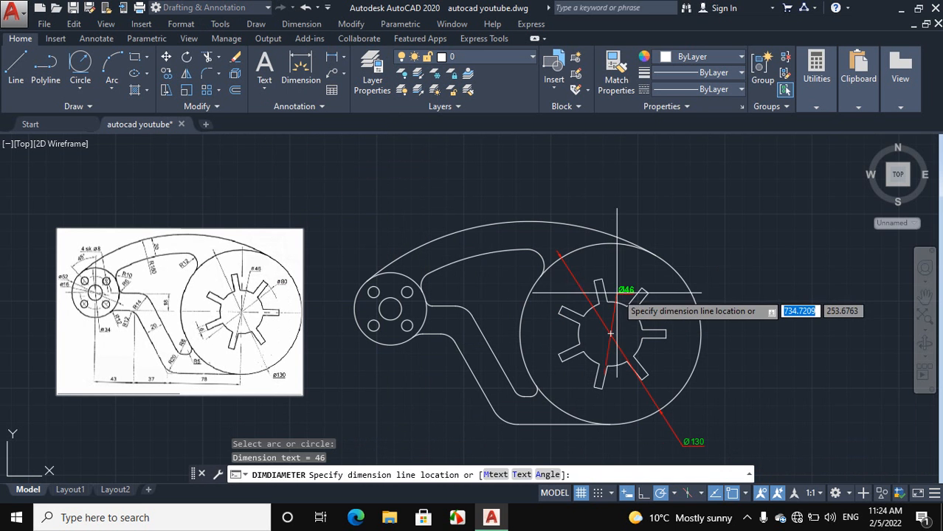
left_click(626, 273)
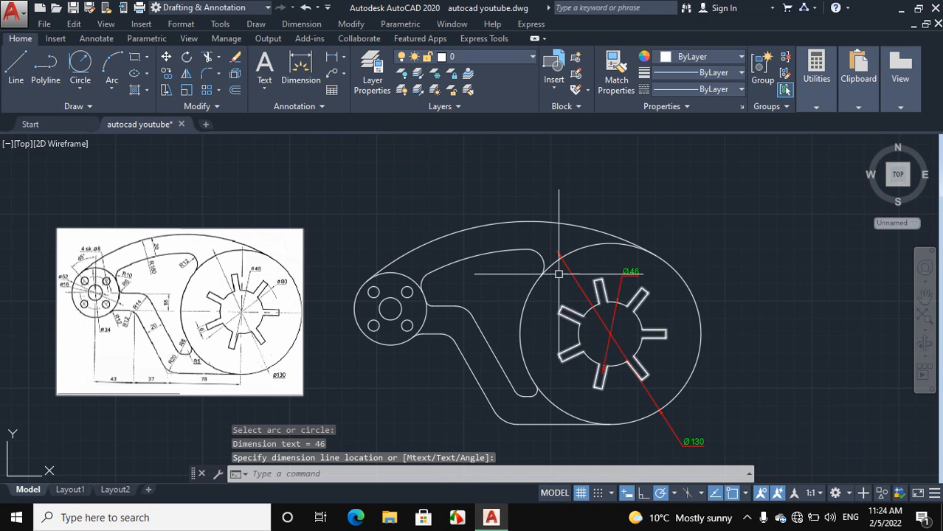
Add a diameter dimension to the small disc's outer circle, placing its text outside the disc's upper-left edge
left_click(310, 27)
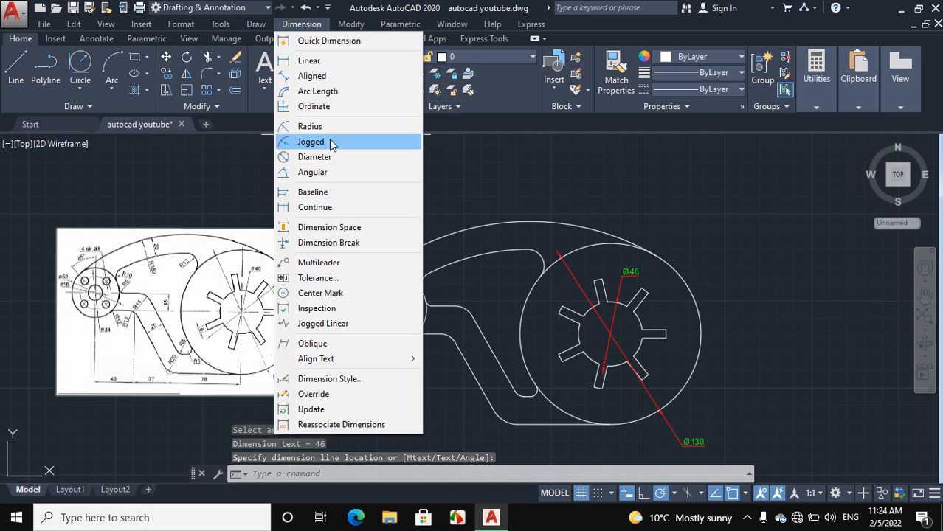
left_click(331, 158)
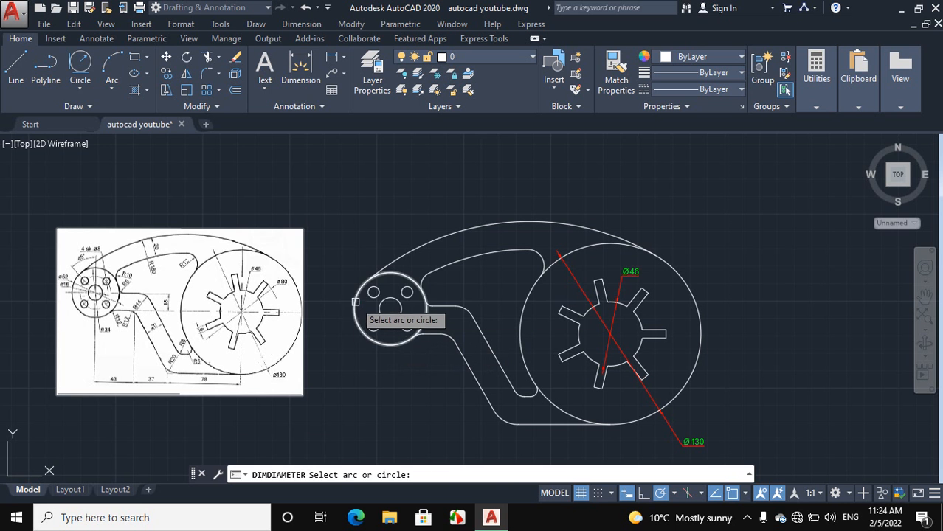
left_click(355, 302)
left_click(336, 266)
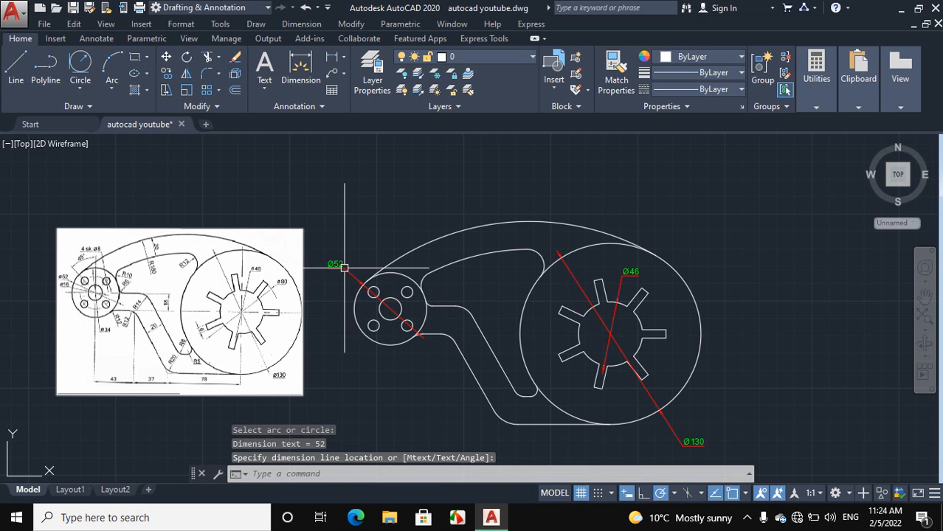
Add a diameter dimension to the small disc's lower-left bolt hole, placing its text outside the disc at lower left
left_click(296, 24)
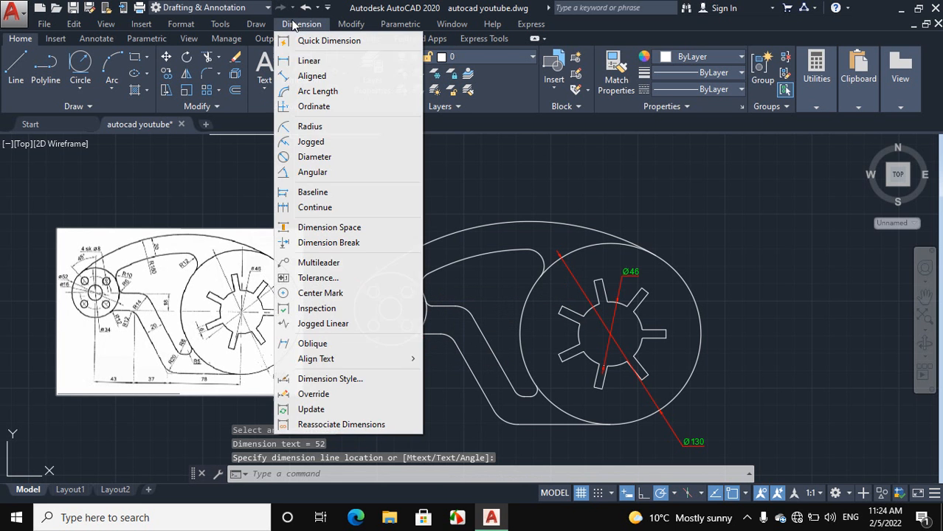
left_click(325, 157)
left_click(374, 325)
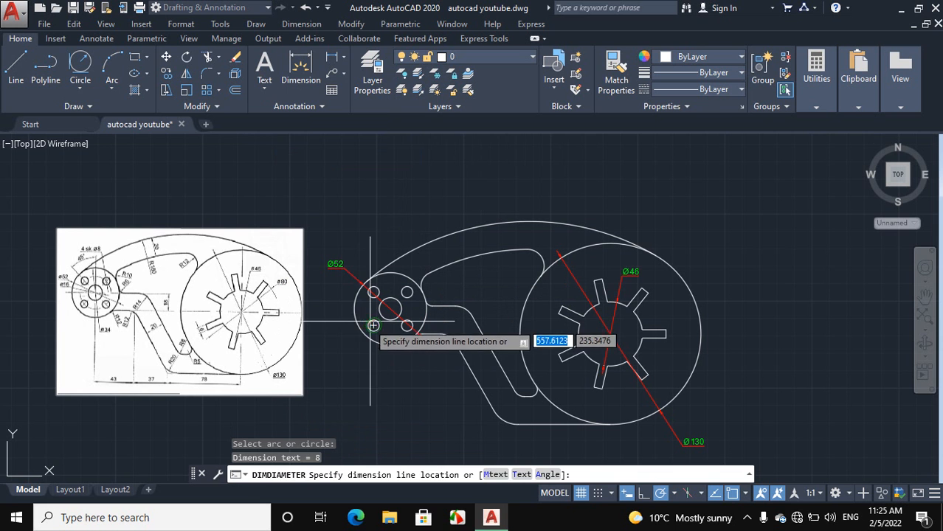
left_click(348, 349)
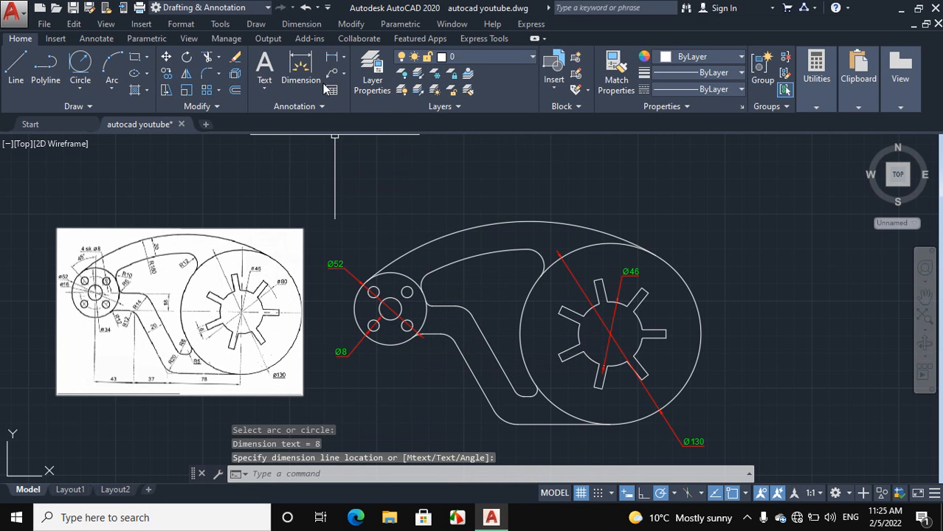
Add a diameter dimension to the small disc's central hole, placing its text just below the disc
left_click(300, 24)
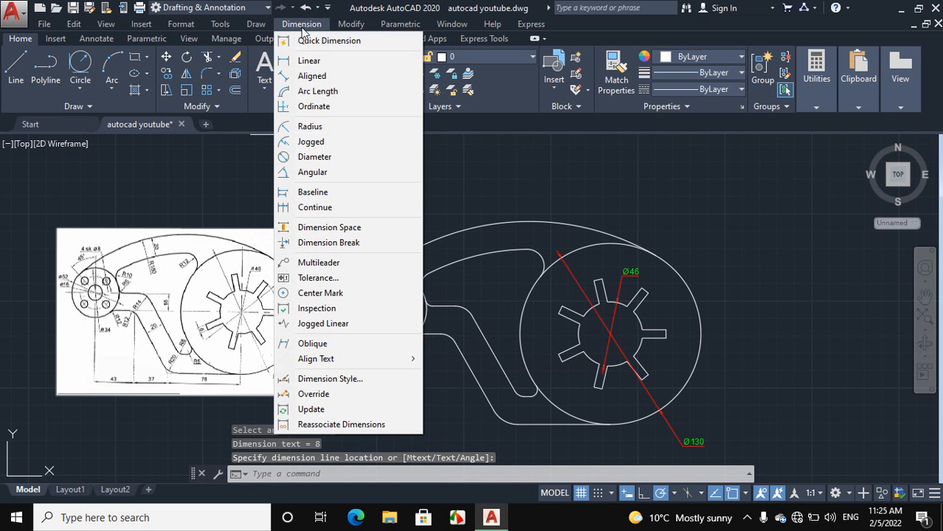
left_click(325, 157)
left_click(391, 316)
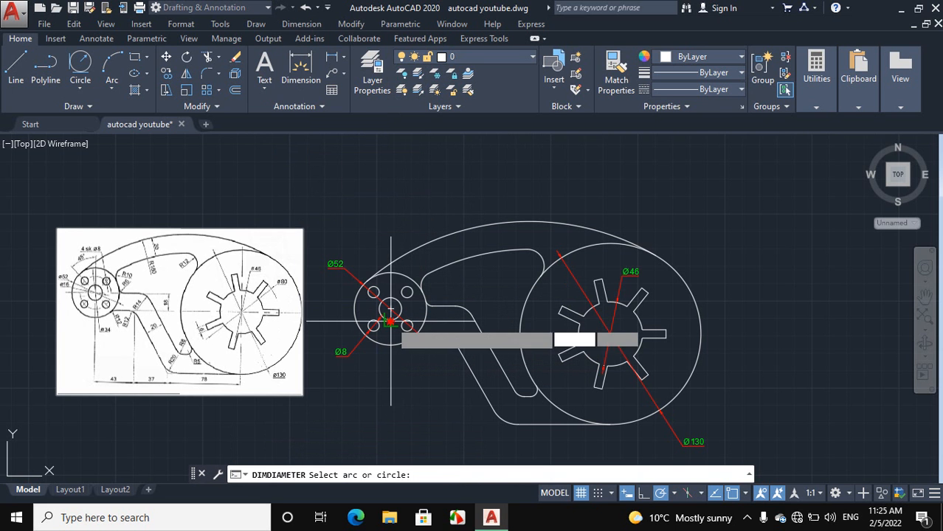
left_click(382, 369)
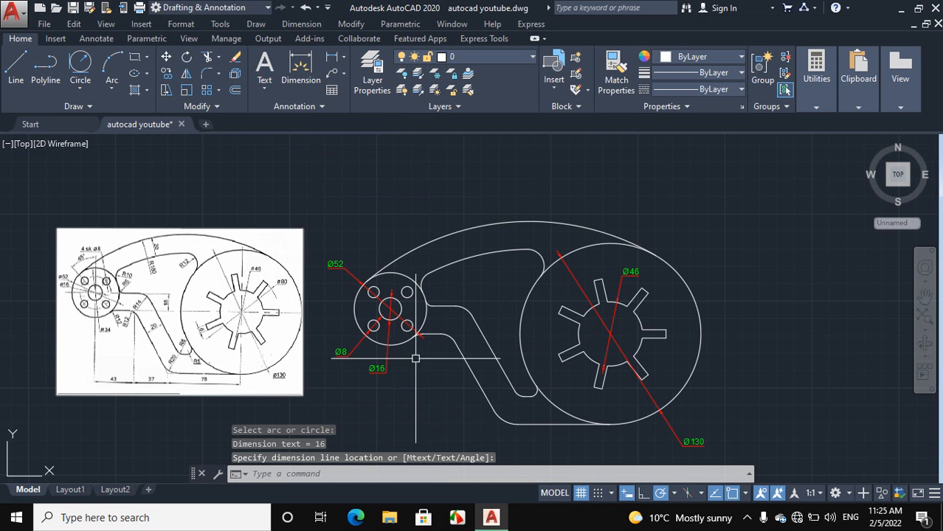
Add a radius dimension to the lower arm's large outer bottom fillet, placing its text below and left of the corner
left_click(299, 24)
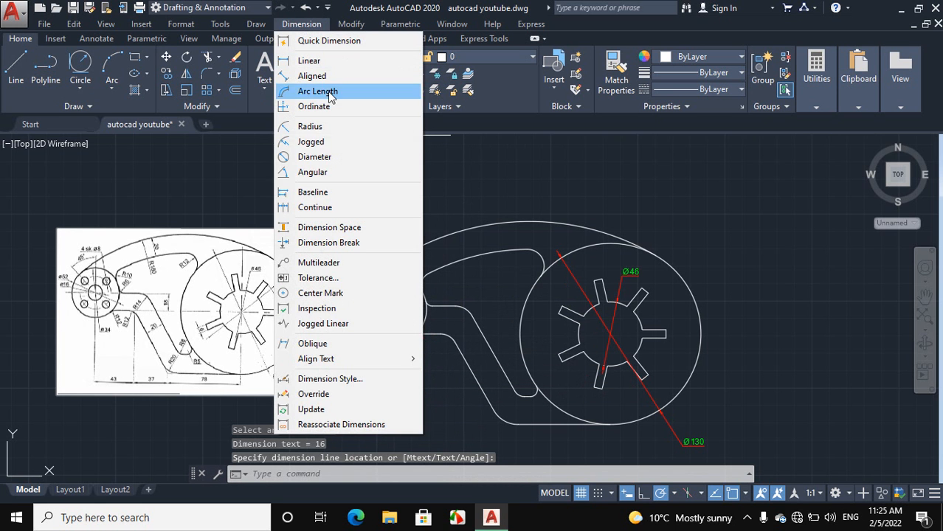
left_click(324, 126)
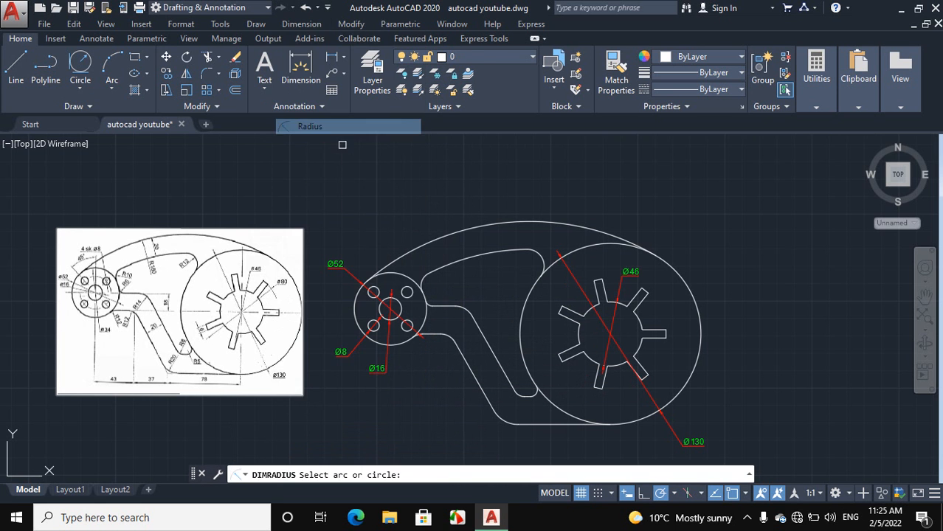
left_click(505, 421)
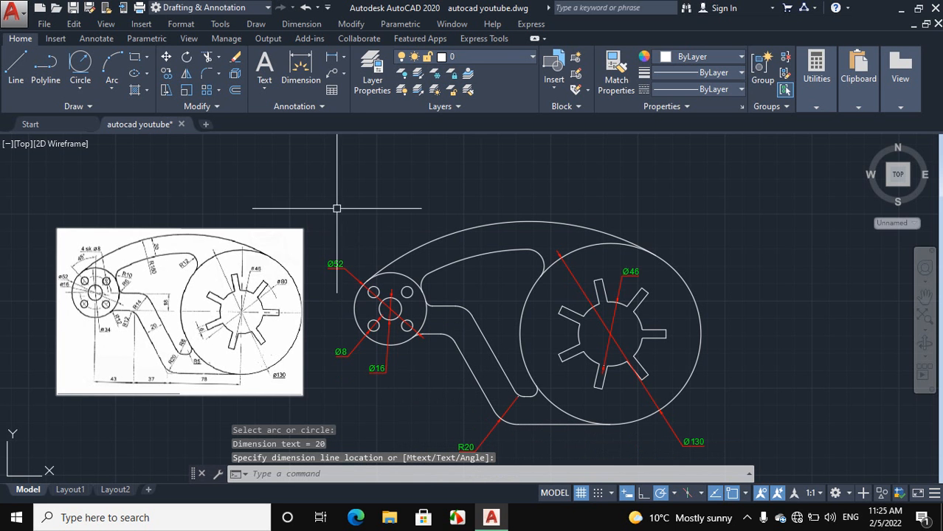
Add a radius dimension to the small fillet joining the inner pocket's bottom to the large disc, placing its text below right
left_click(304, 24)
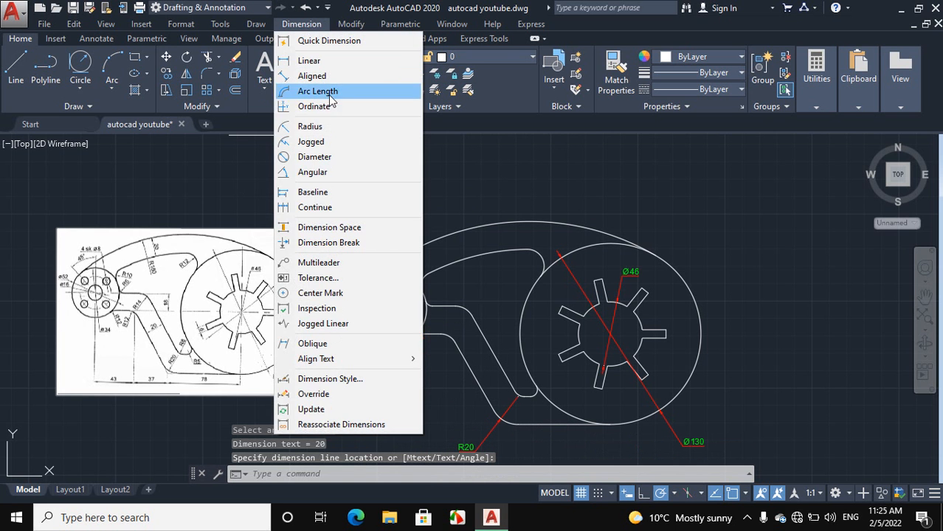
left_click(313, 124)
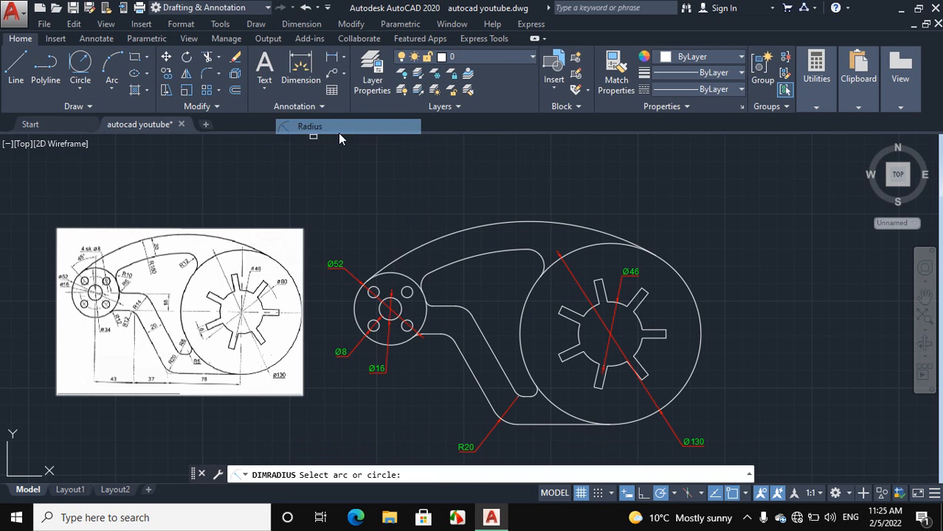
left_click(536, 395)
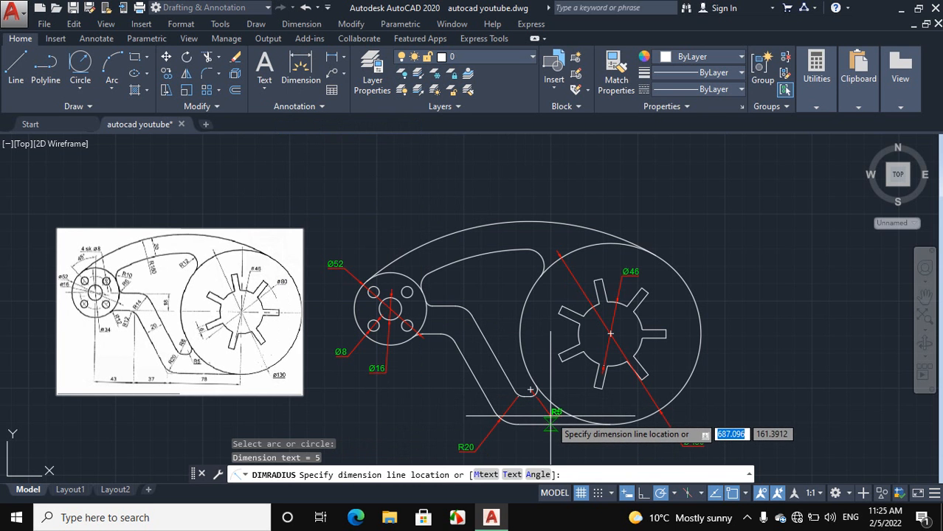
left_click(551, 417)
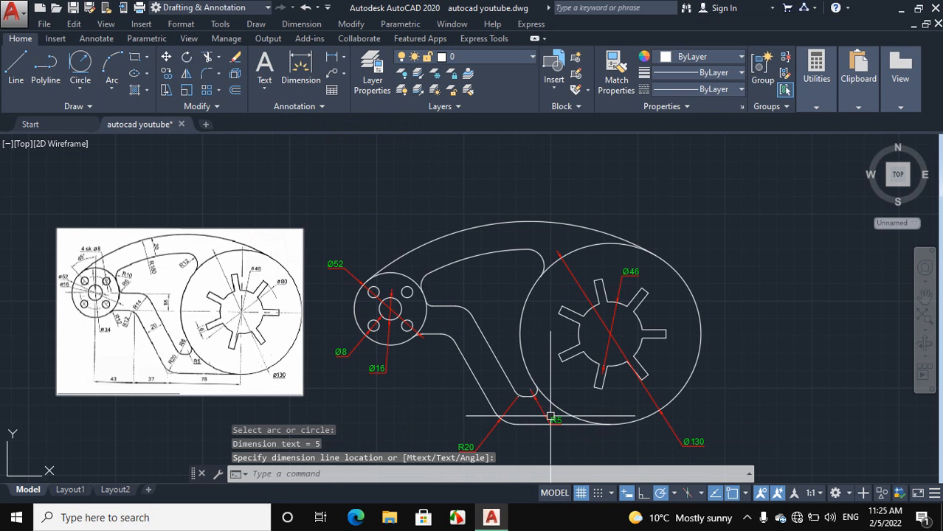
Add a radius dimension to the left fillet at the inner pocket's bottom, placing its text just above the fillet
left_click(301, 25)
left_click(319, 127)
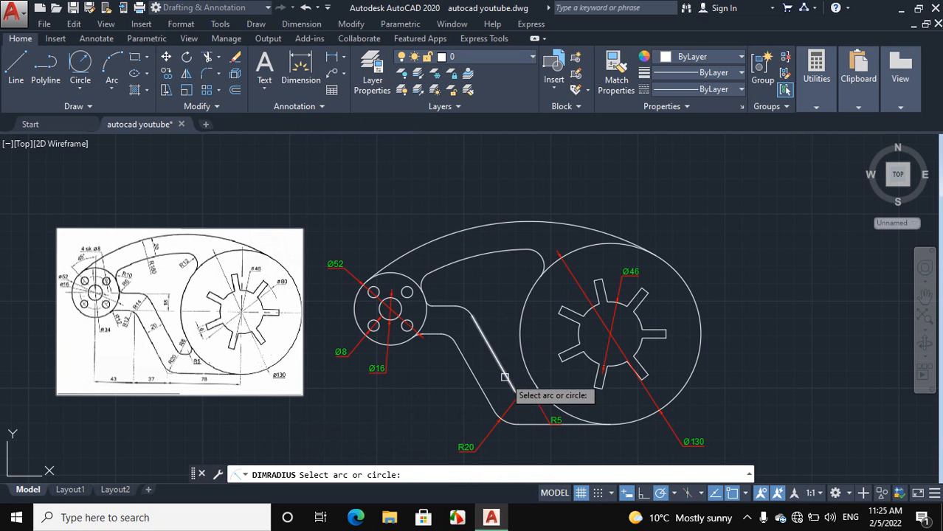
left_click(525, 394)
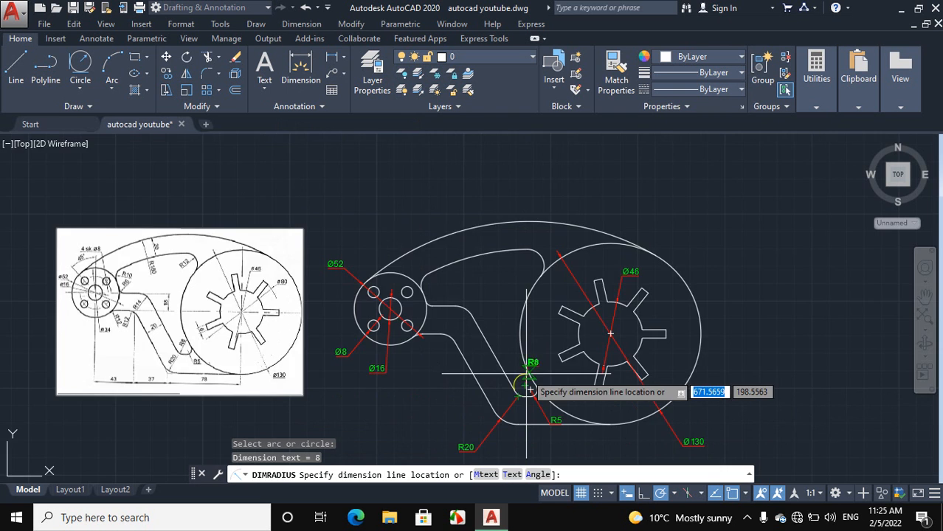
scroll(524, 365, "up", 4)
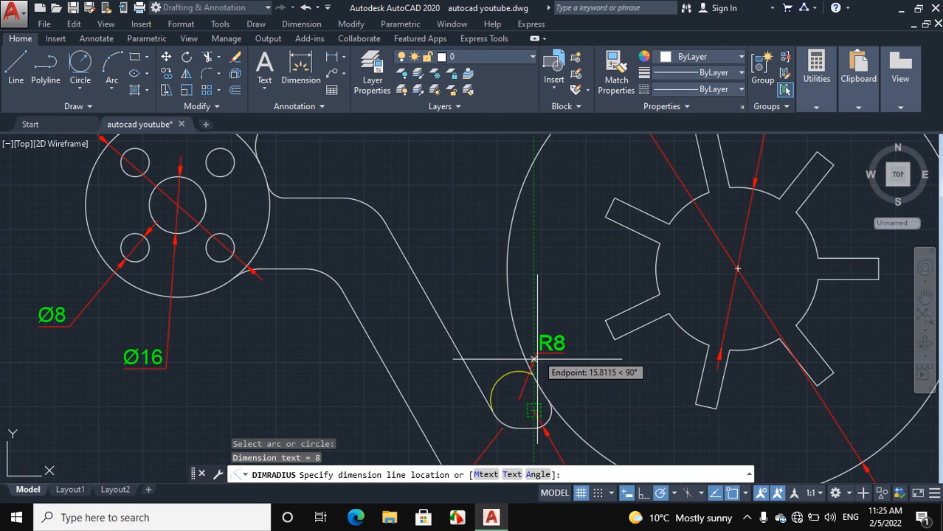
left_click(514, 417)
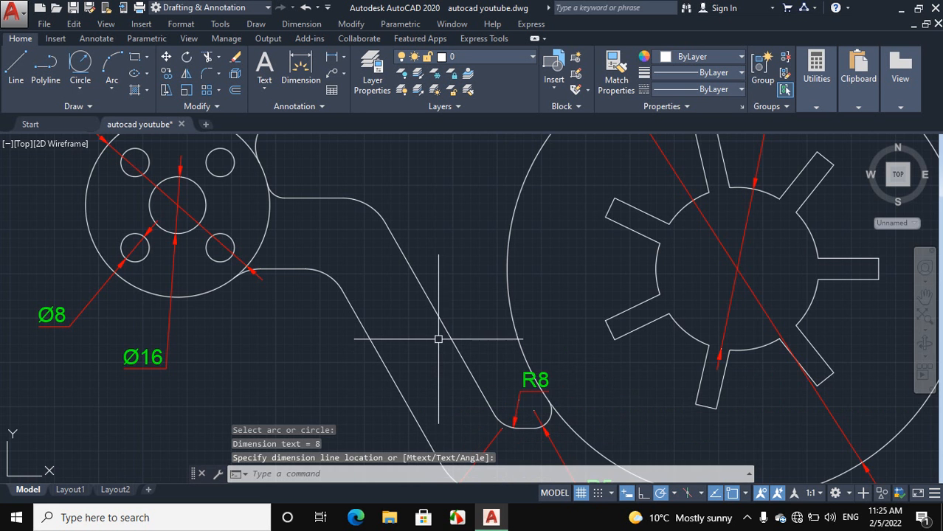
scroll(431, 369, "down", 5)
scroll(499, 400, "up", 4)
scroll(510, 391, "down", 3)
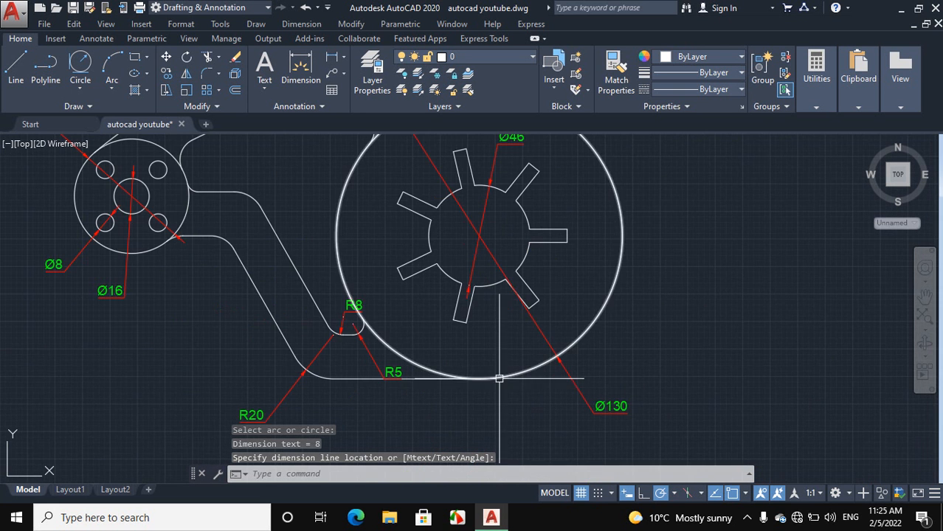
scroll(442, 325, "up", 3)
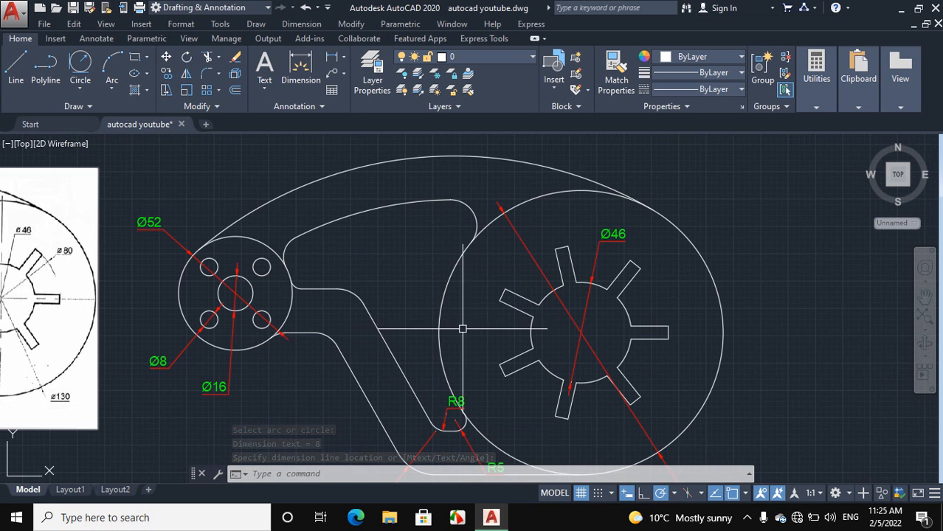
scroll(480, 316, "down", 2)
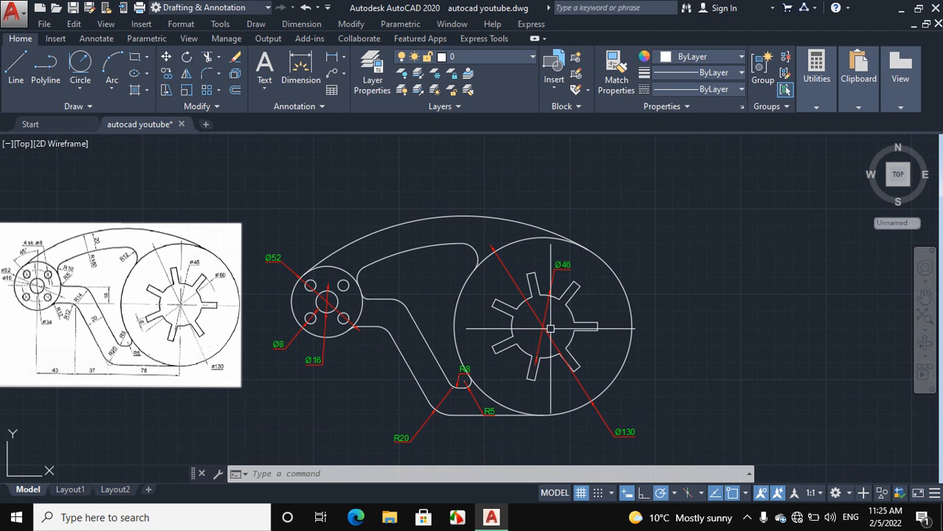